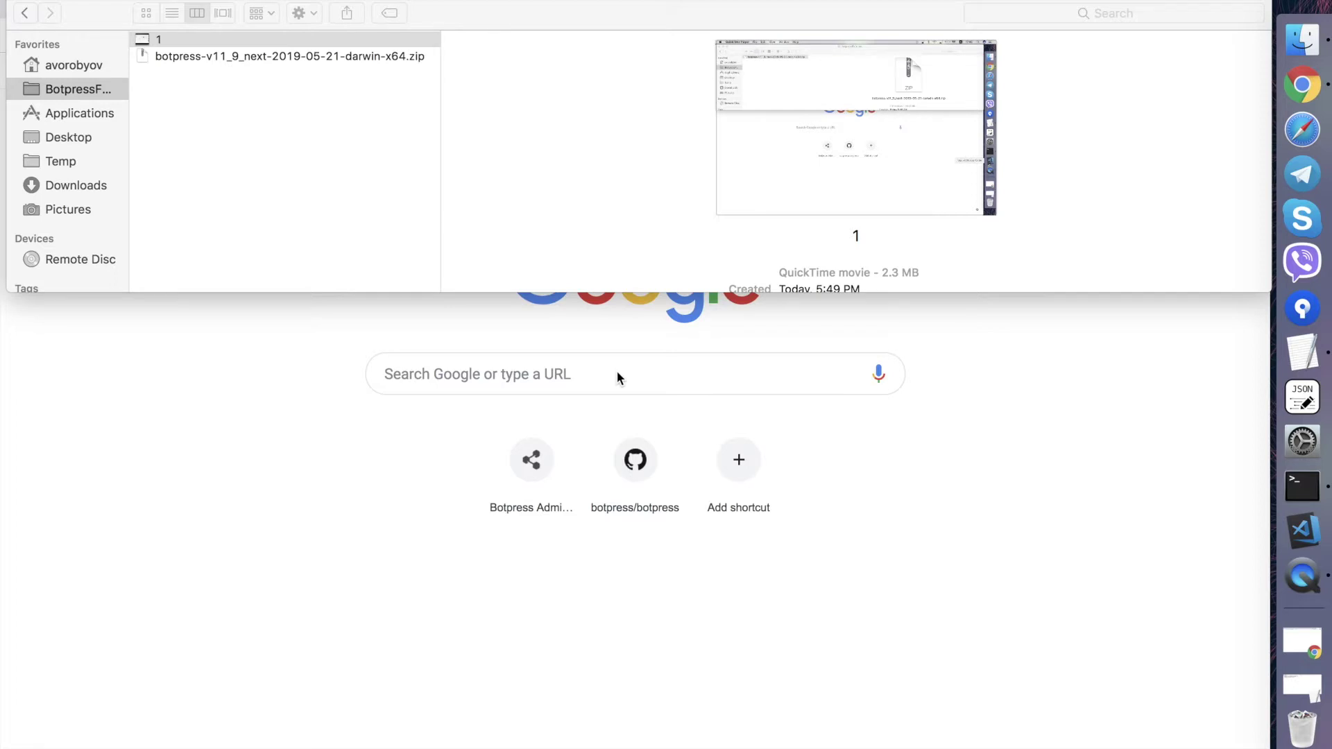
- Select the downloaded Botpress zip in Finder and load the botpress.io website in the browser
click(281, 64)
click(257, 59)
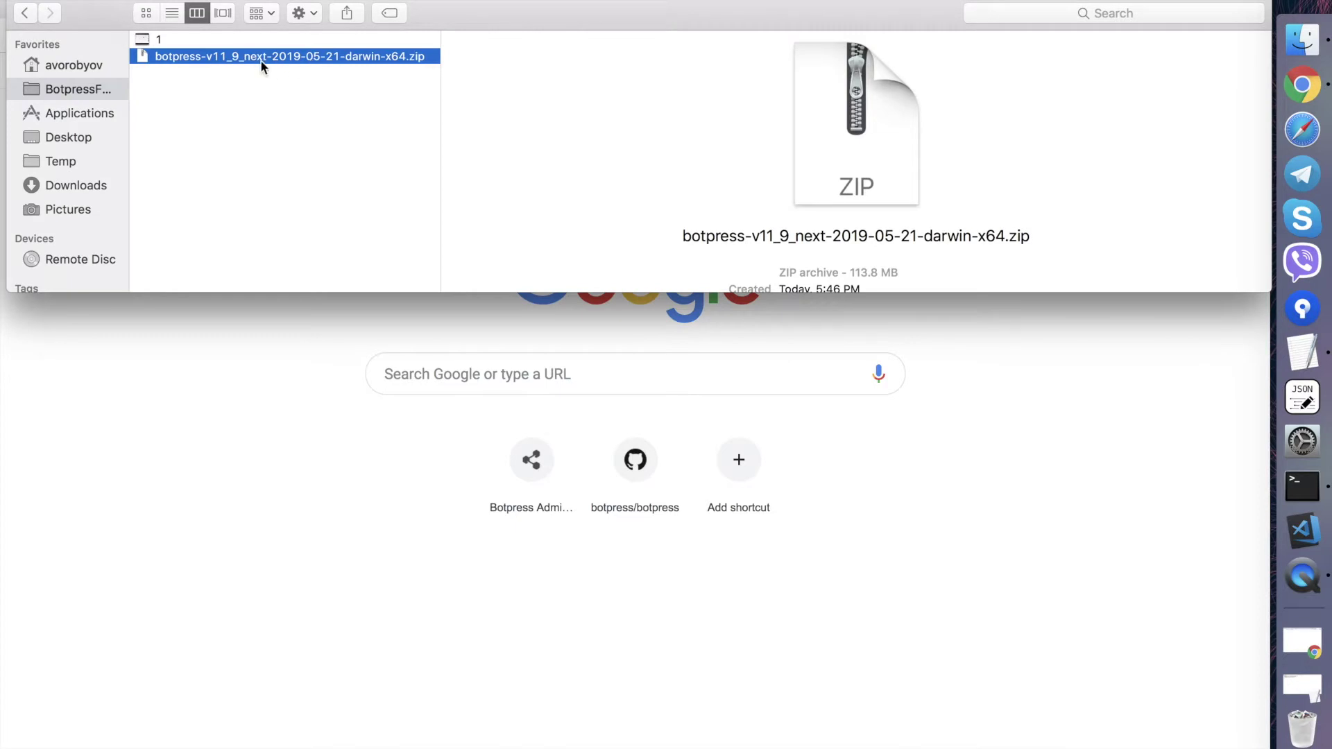
click(1325, 85)
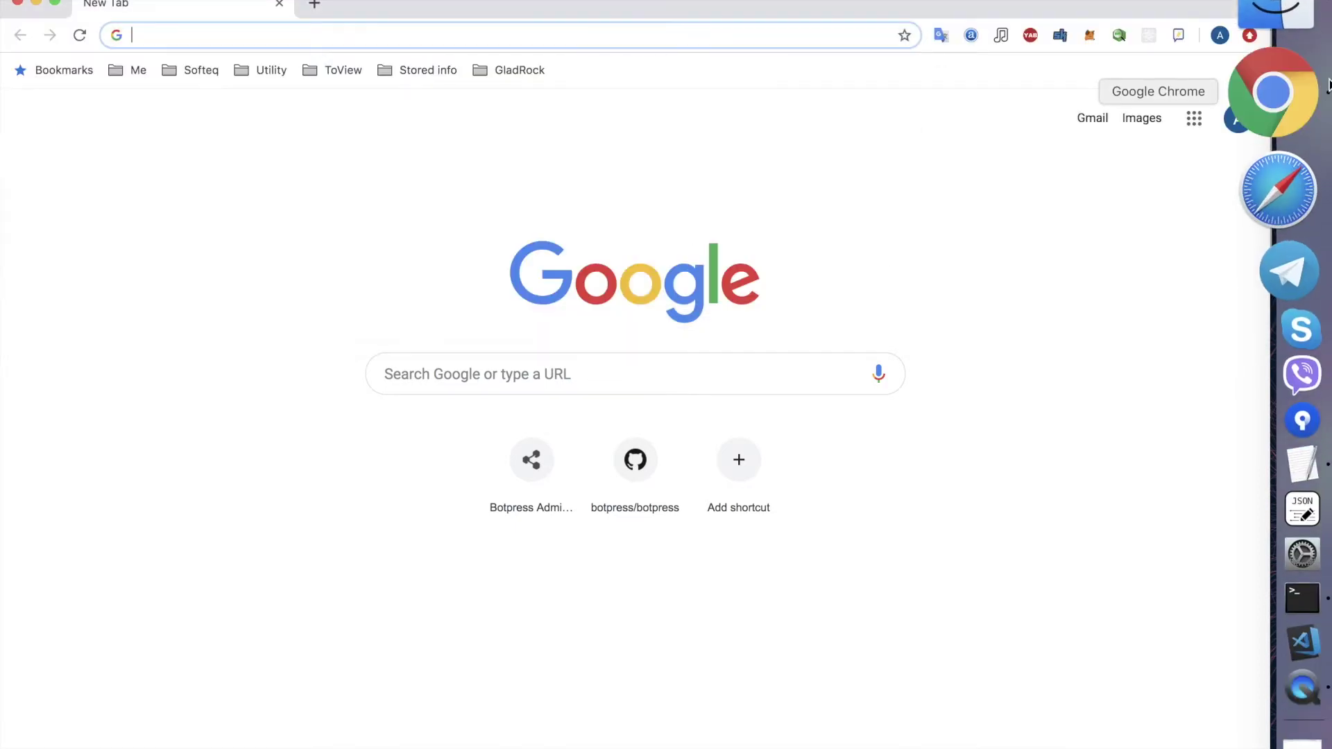
text(bo)
key(Return)
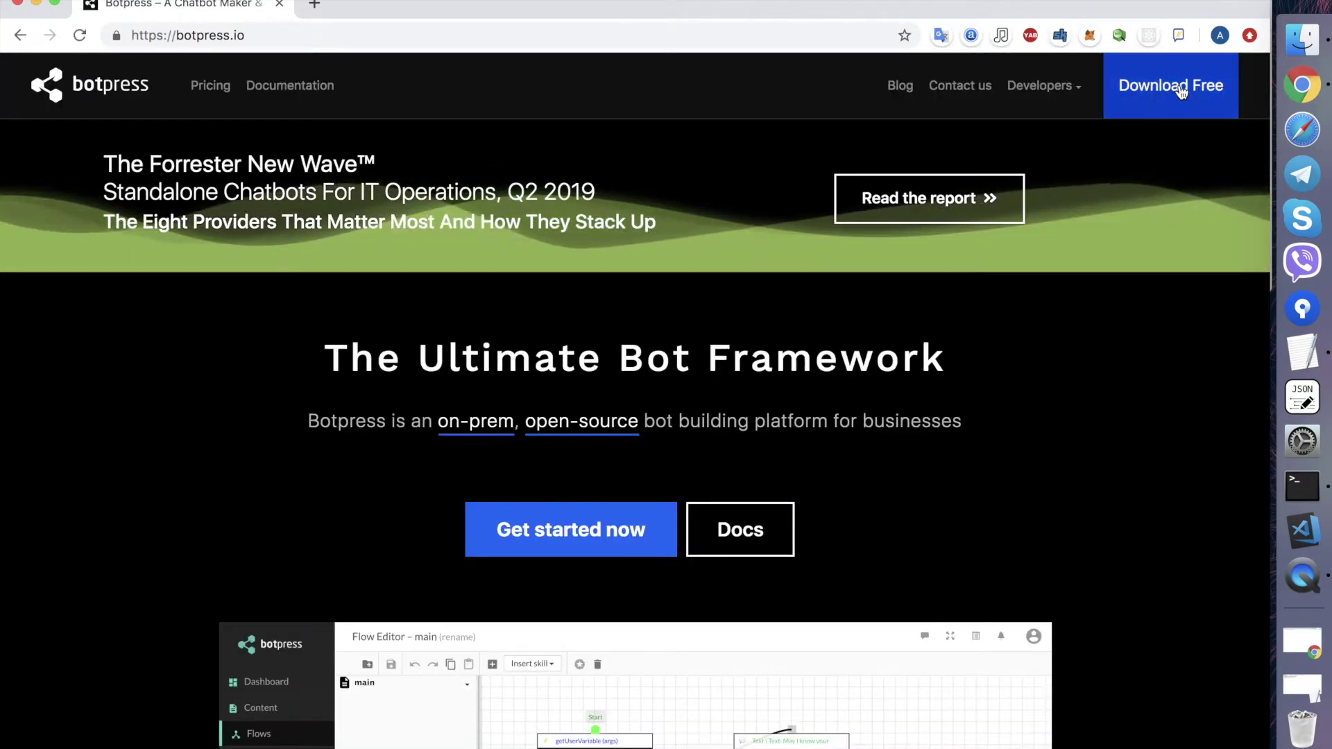
- Extract the Botpress zip and open the botpress-v11_9_next folder showing bindings, bp, data and modules
click(1299, 56)
double_click(323, 56)
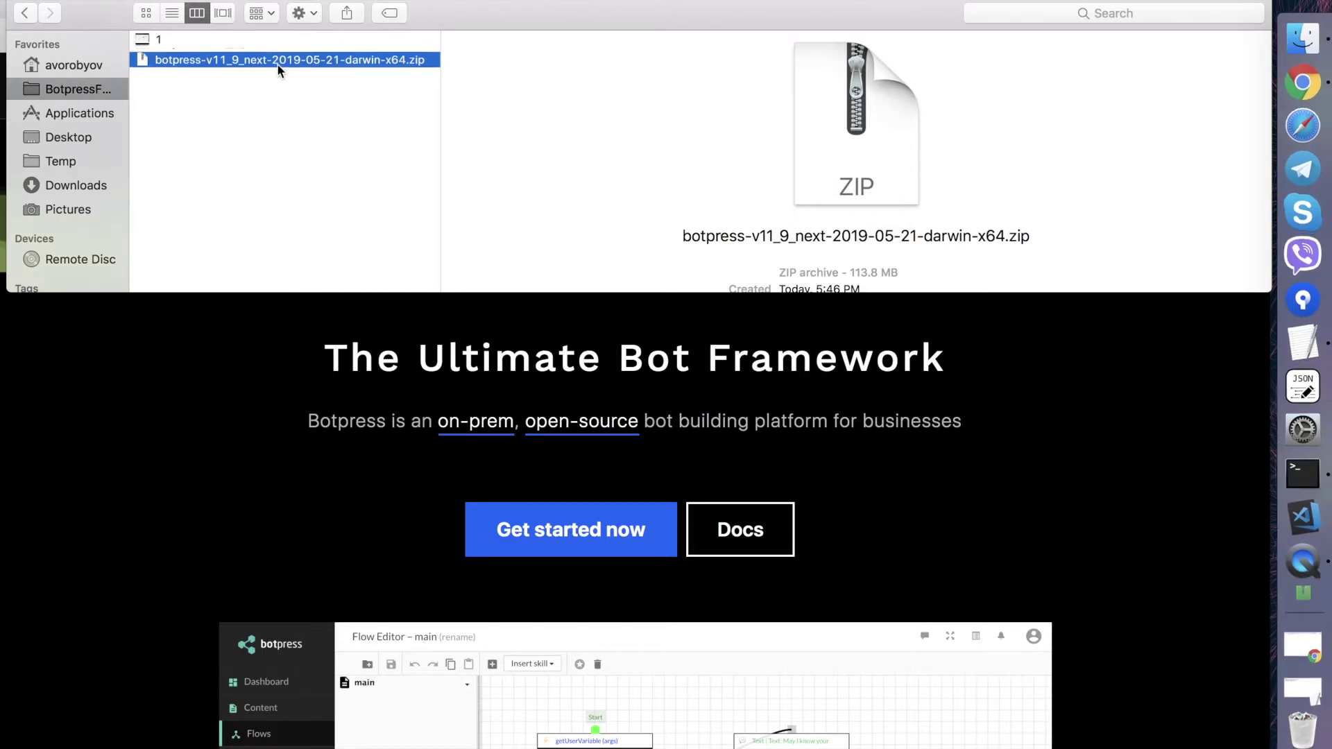
click(277, 58)
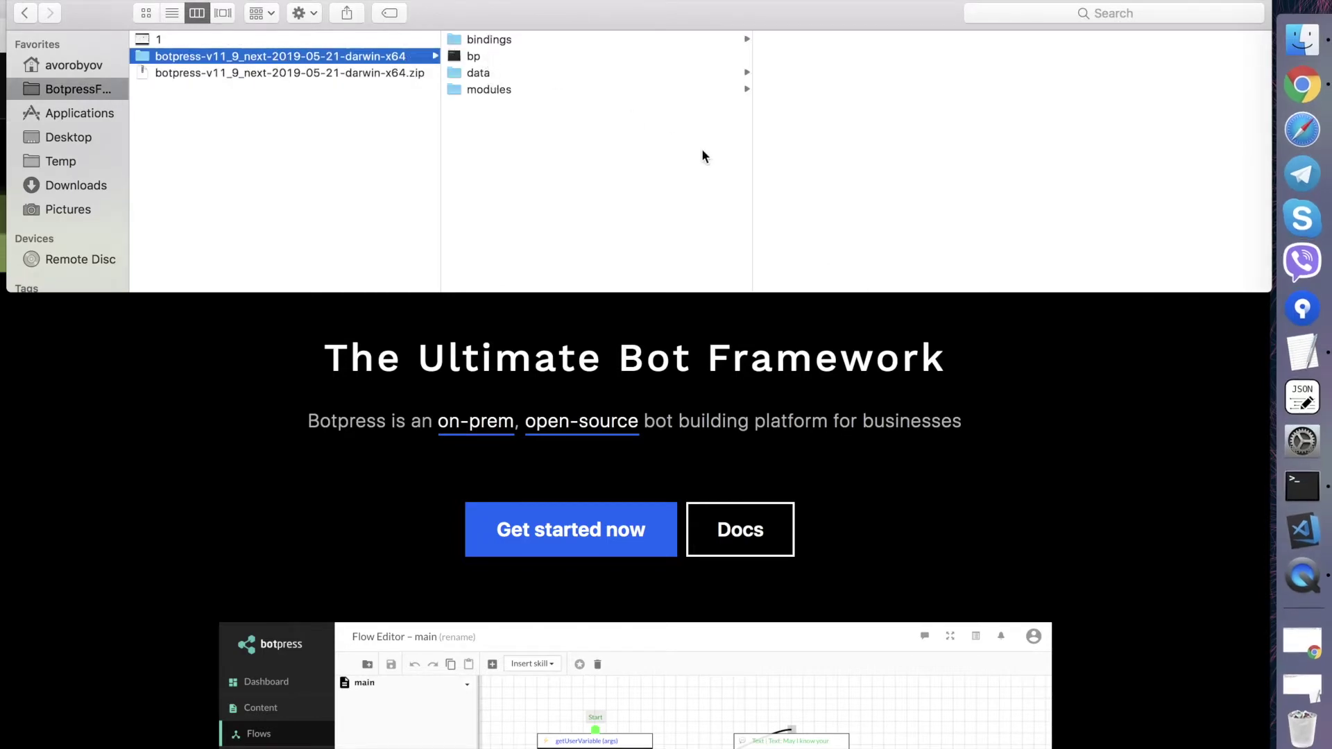
click(475, 57)
- In Terminal, cd into the extracted Botpress folder by dragging its path in
click(1302, 485)
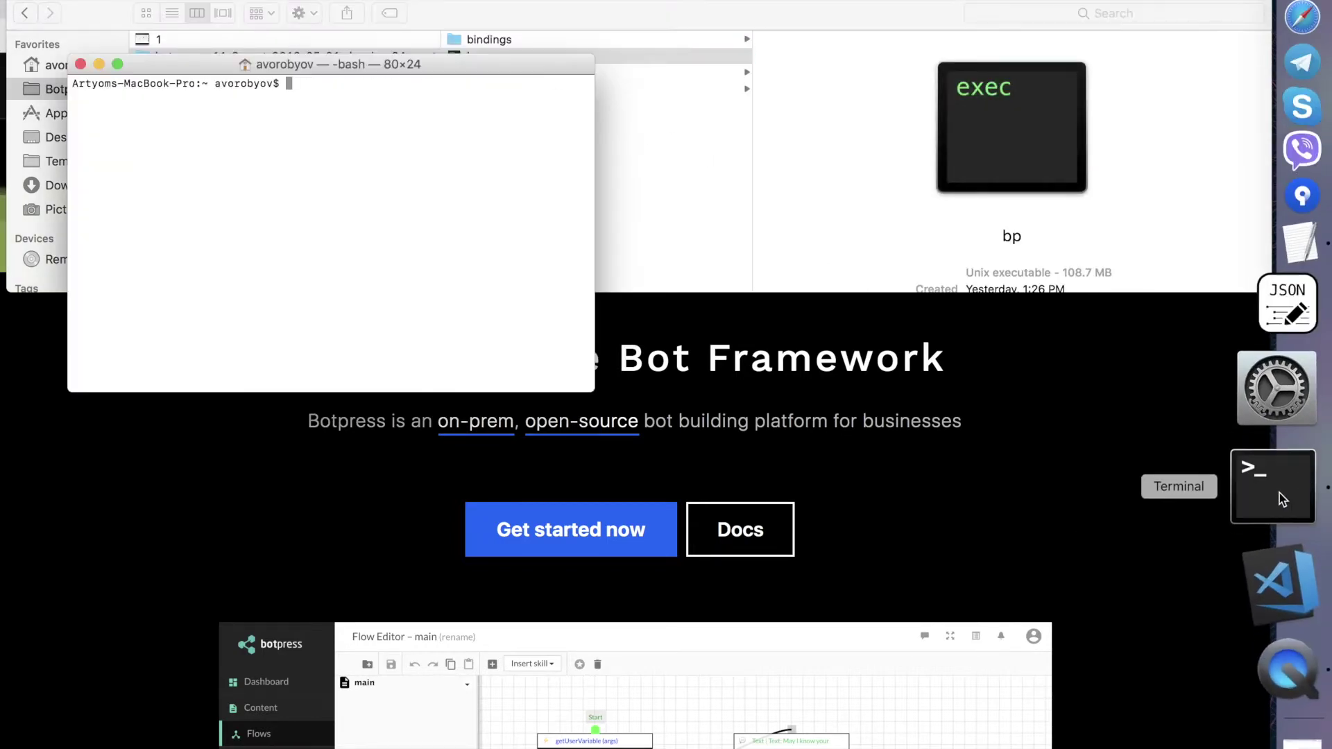
text(cd)
key(super+Tab)
drag(335, 54, 378, 194)
key(Return)
text(.bp)
key(Return)
text(./bp)
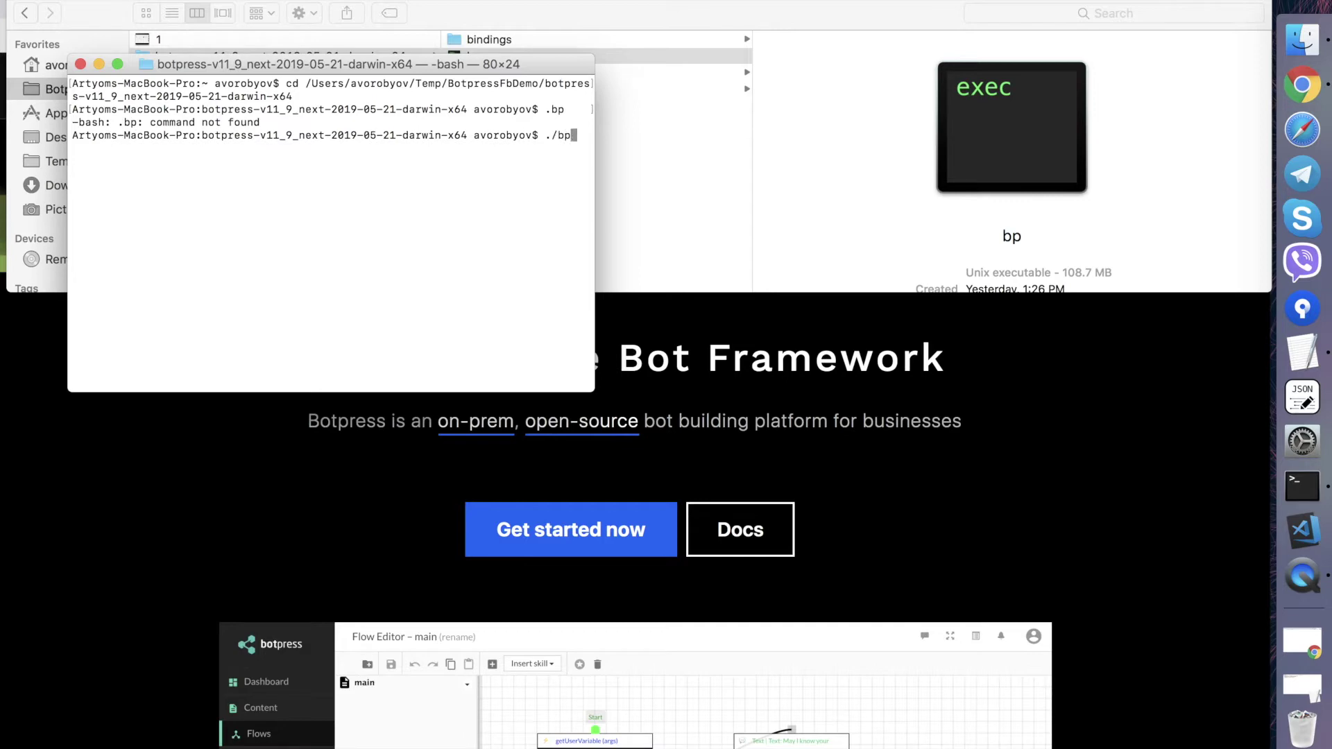
key(Return)
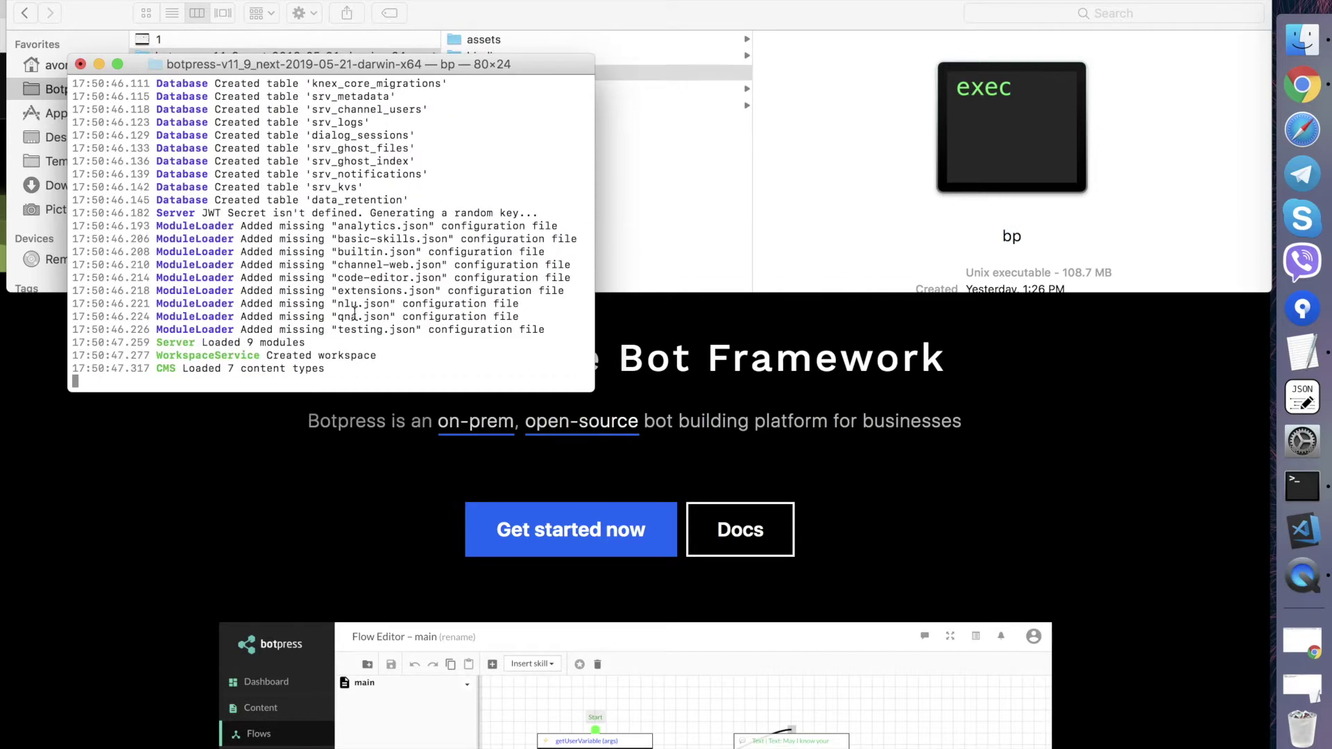
drag(513, 371, 351, 368)
key(super+c)
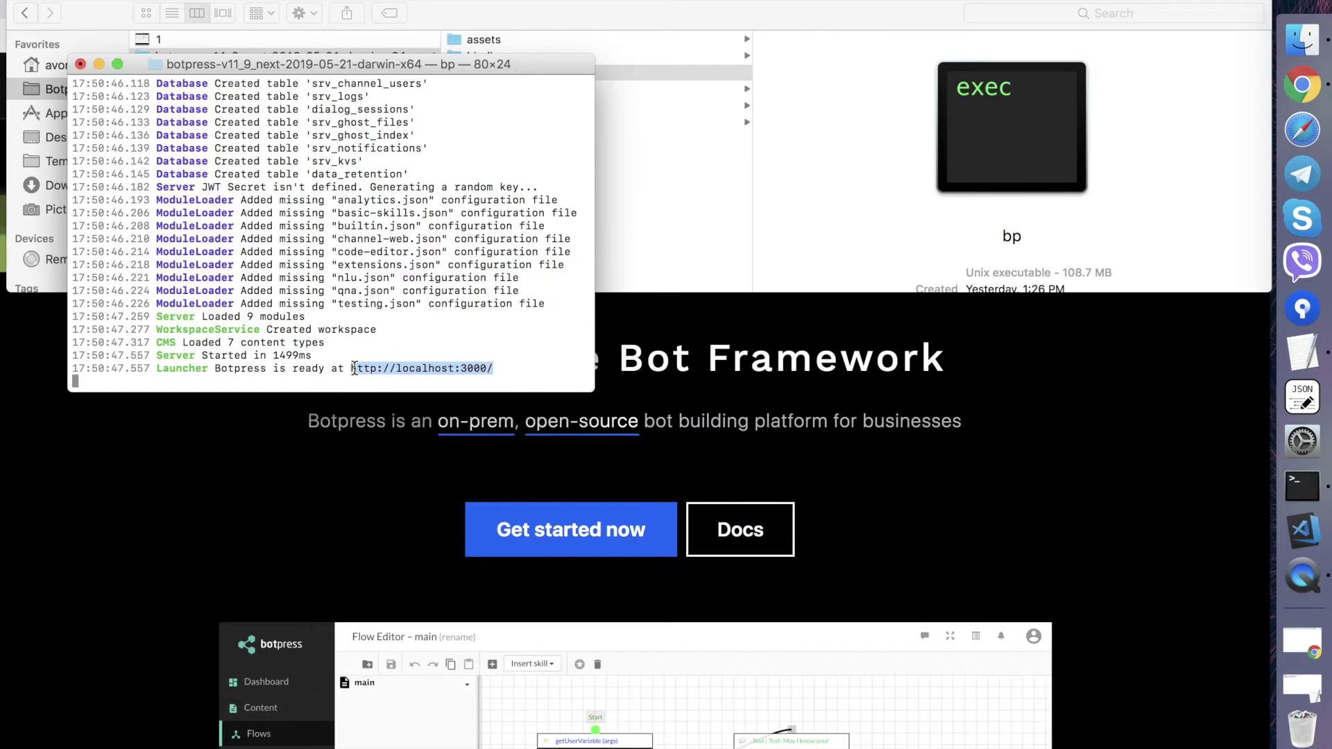
- Load localhost:3000 in a new browser tab to reach the Botpress Admin Panel
click(1284, 88)
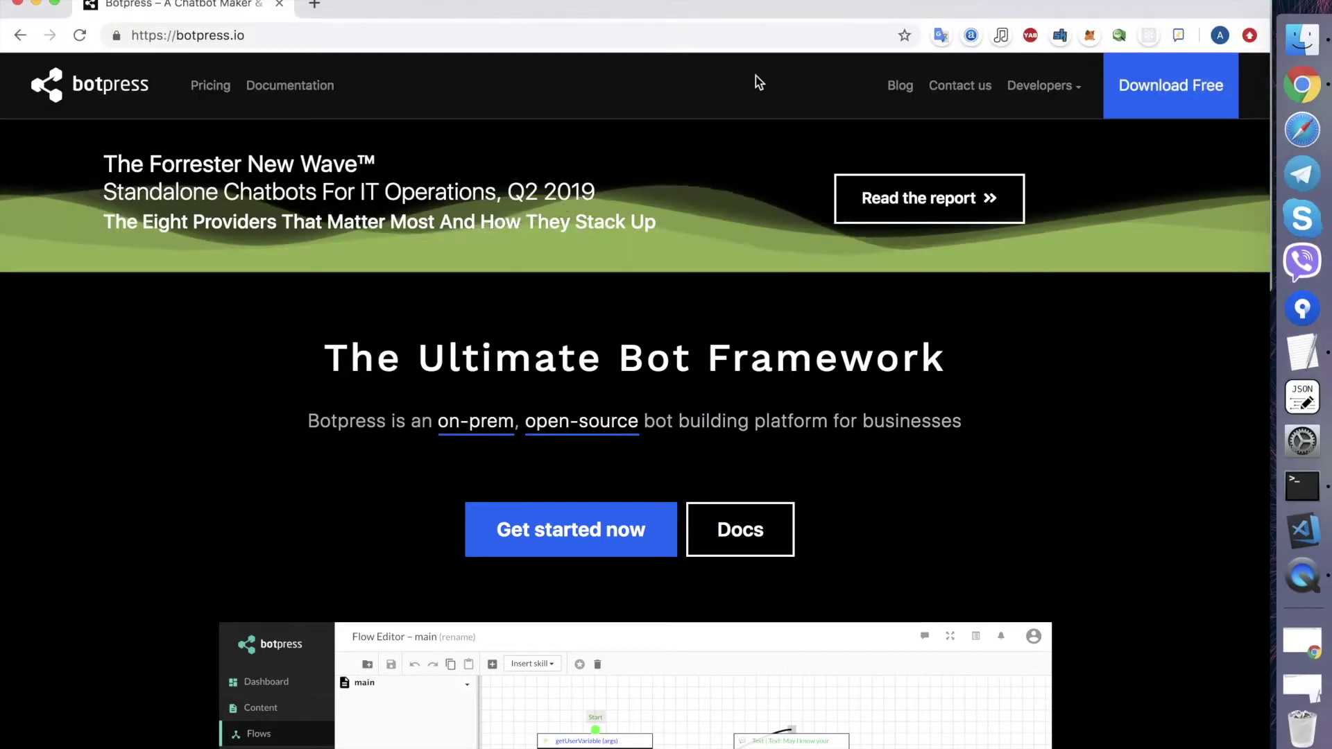
key(super+t)
key(super+v)
key(Return)
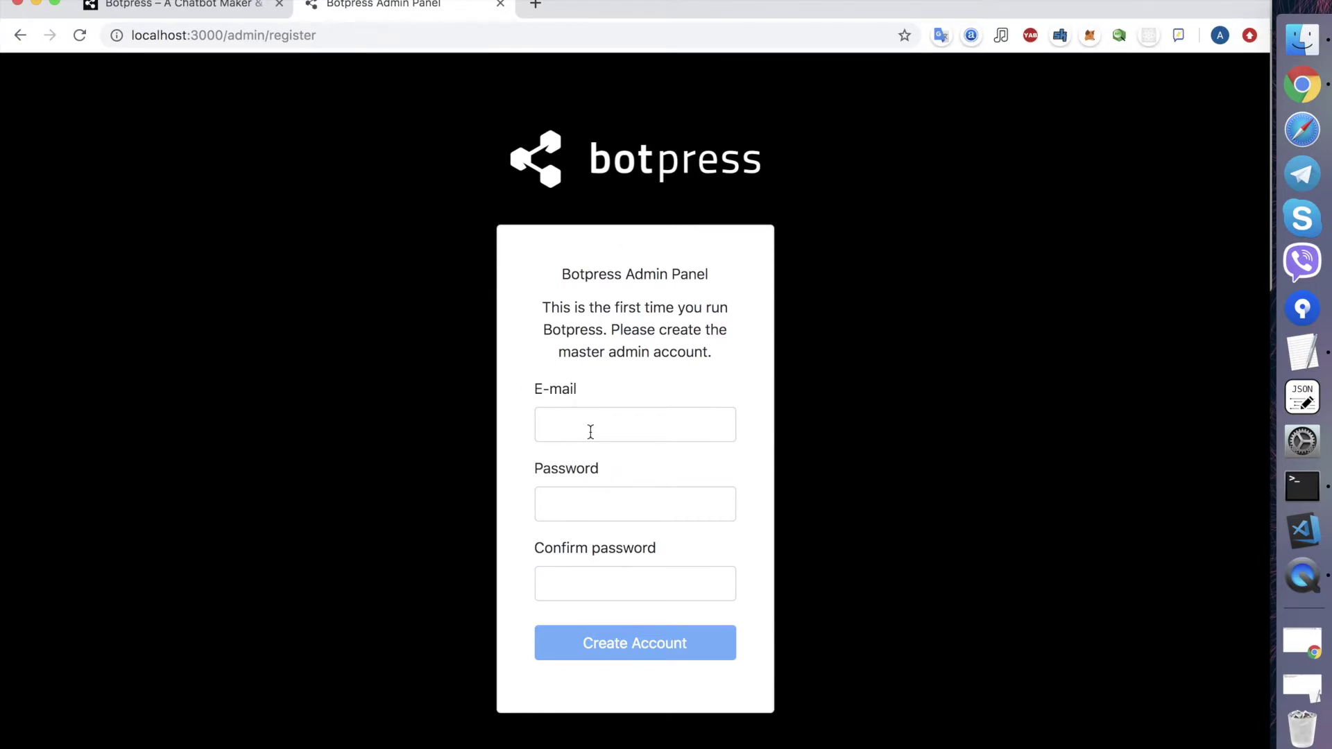
- Fill in the admin e-mail, password and password confirmation, then submit the account
click(590, 432)
text(a)
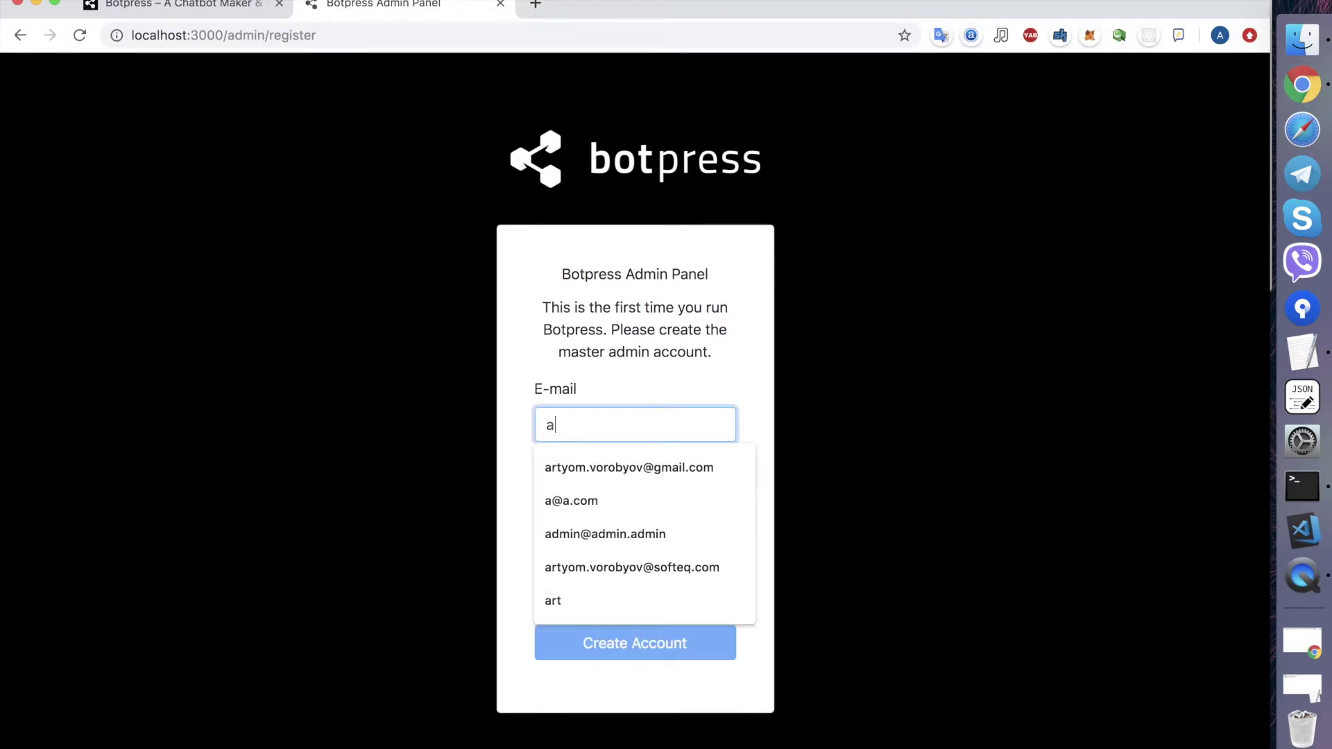
text(r)
key(BackSpace)
text(dmin)
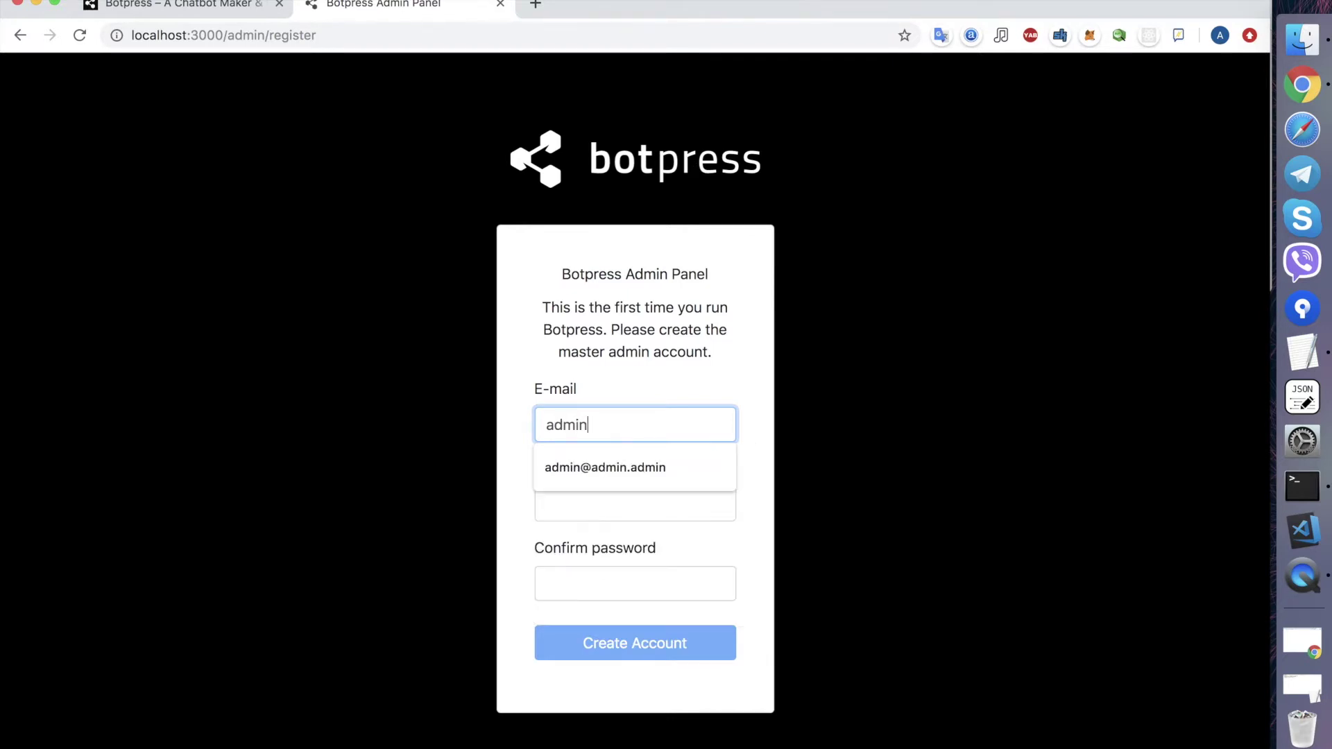
key(Down)
key(Return)
key(Tab)
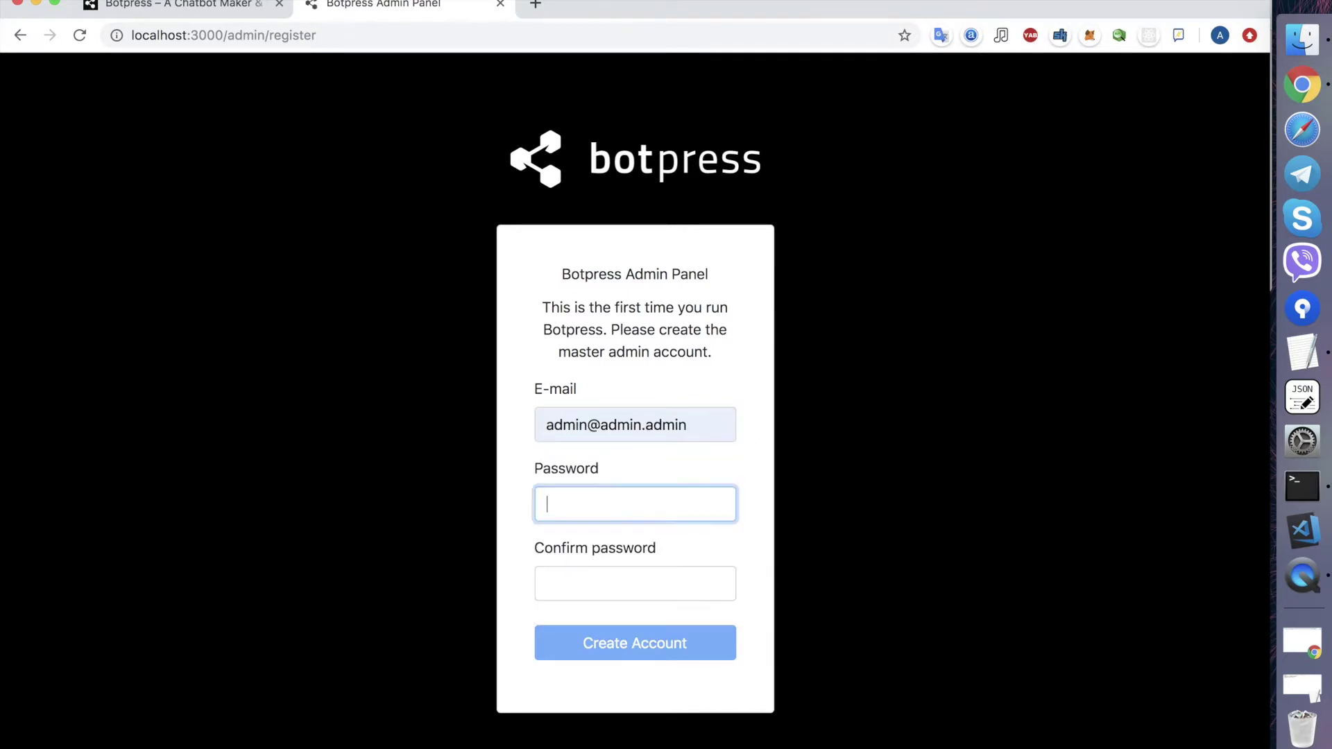
text(adm)
key(Tab)
text(admin1)
key(Return)
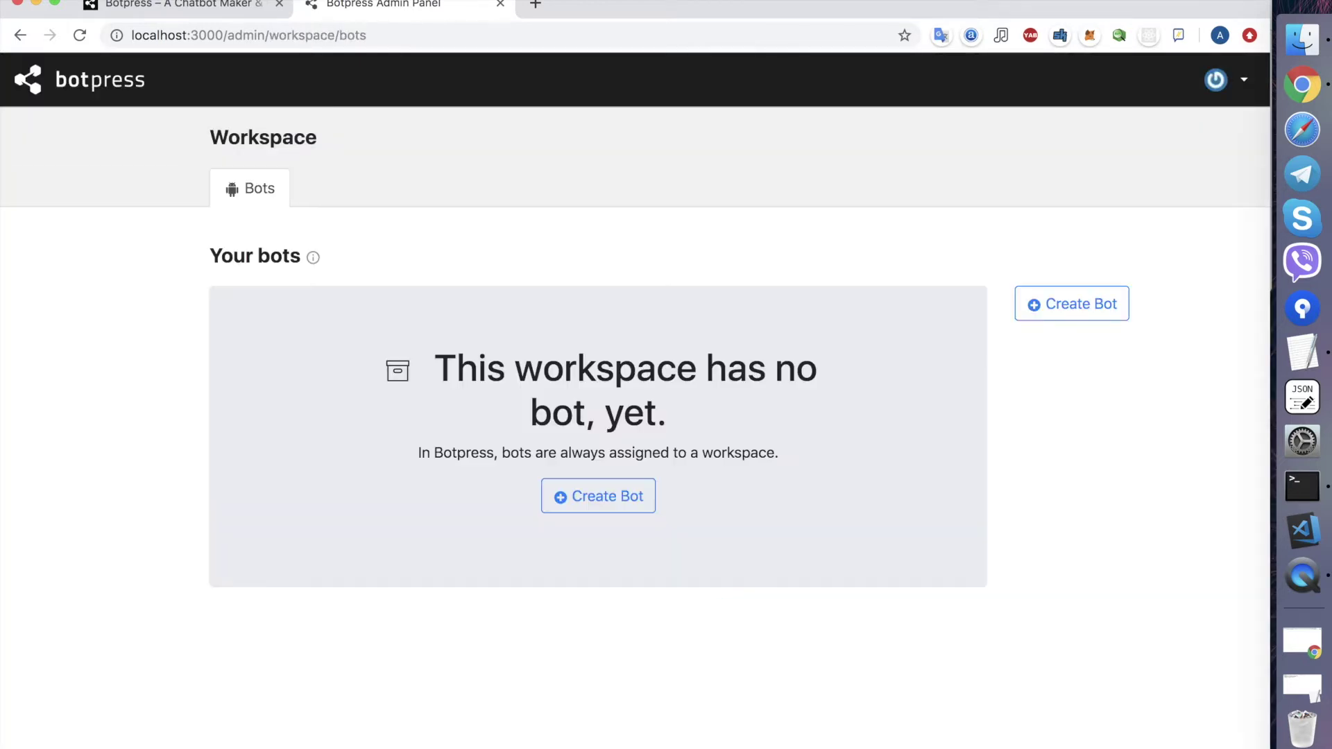
- Start a new bot and name it BotpressFbTest
click(634, 493)
text(SimpleTesst)
key(super+a)
text(BotpressFbTest)
key(super+a)
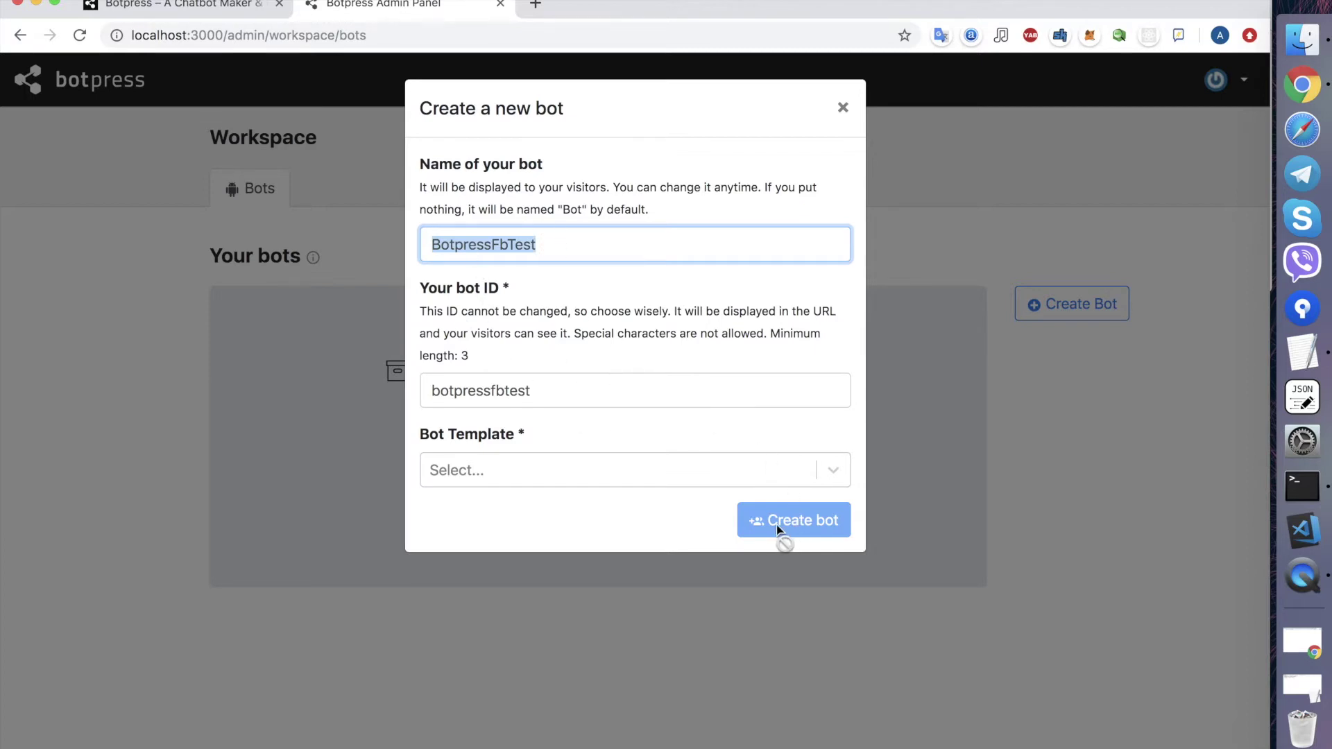
click(647, 489)
- Create the bot from the Empty Bot template and open it in Studio
click(609, 473)
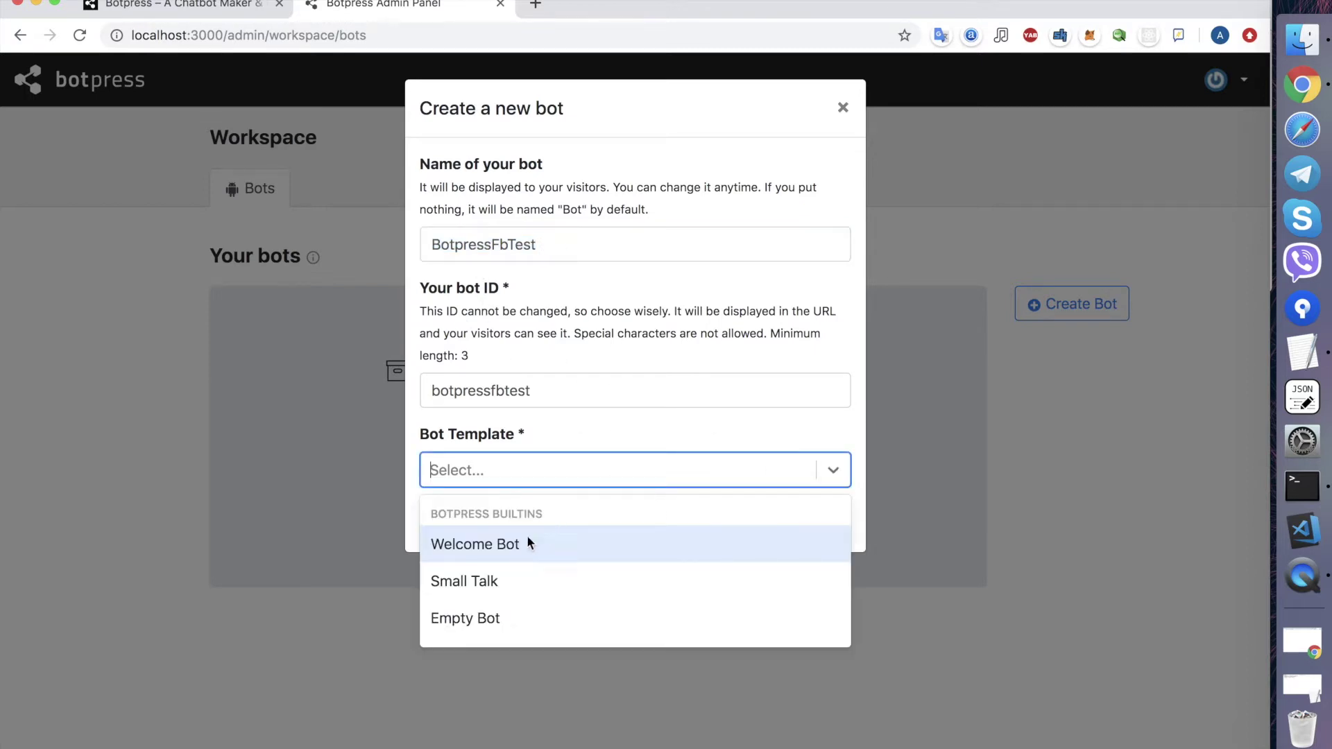
click(489, 616)
click(819, 519)
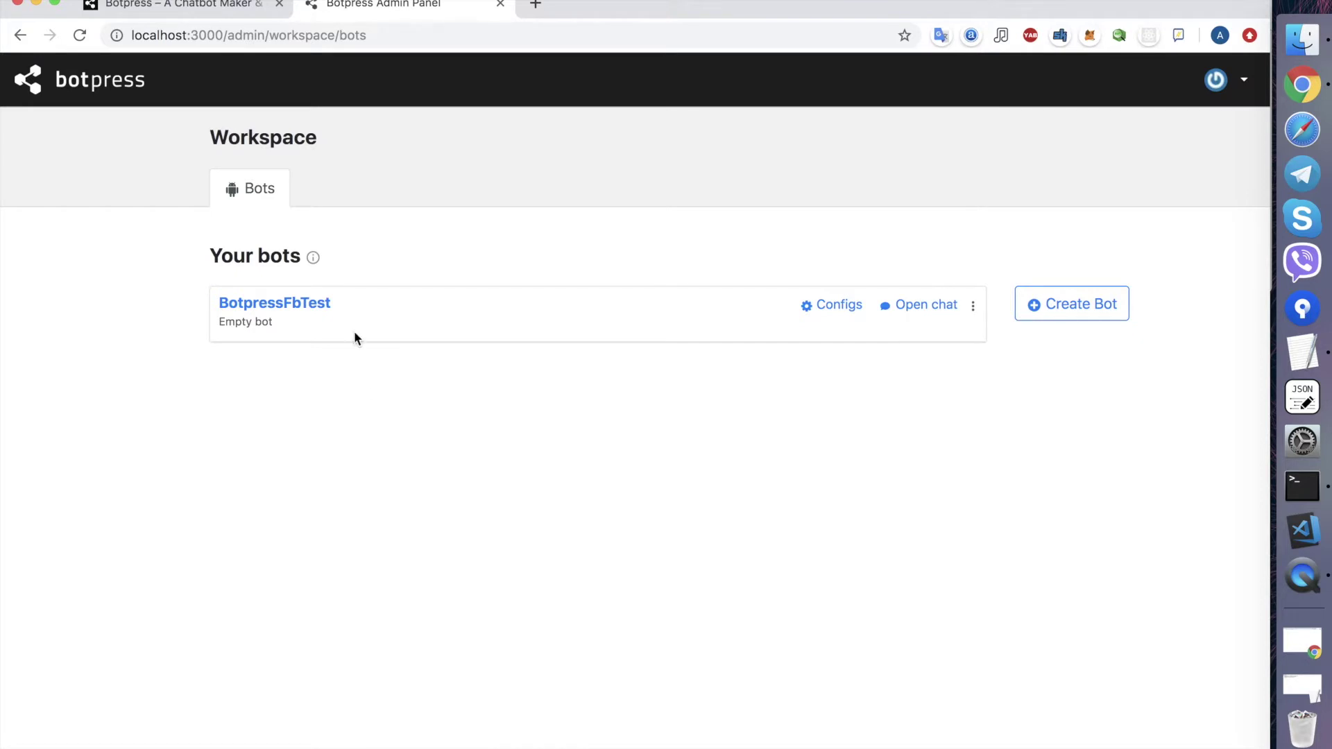
click(272, 305)
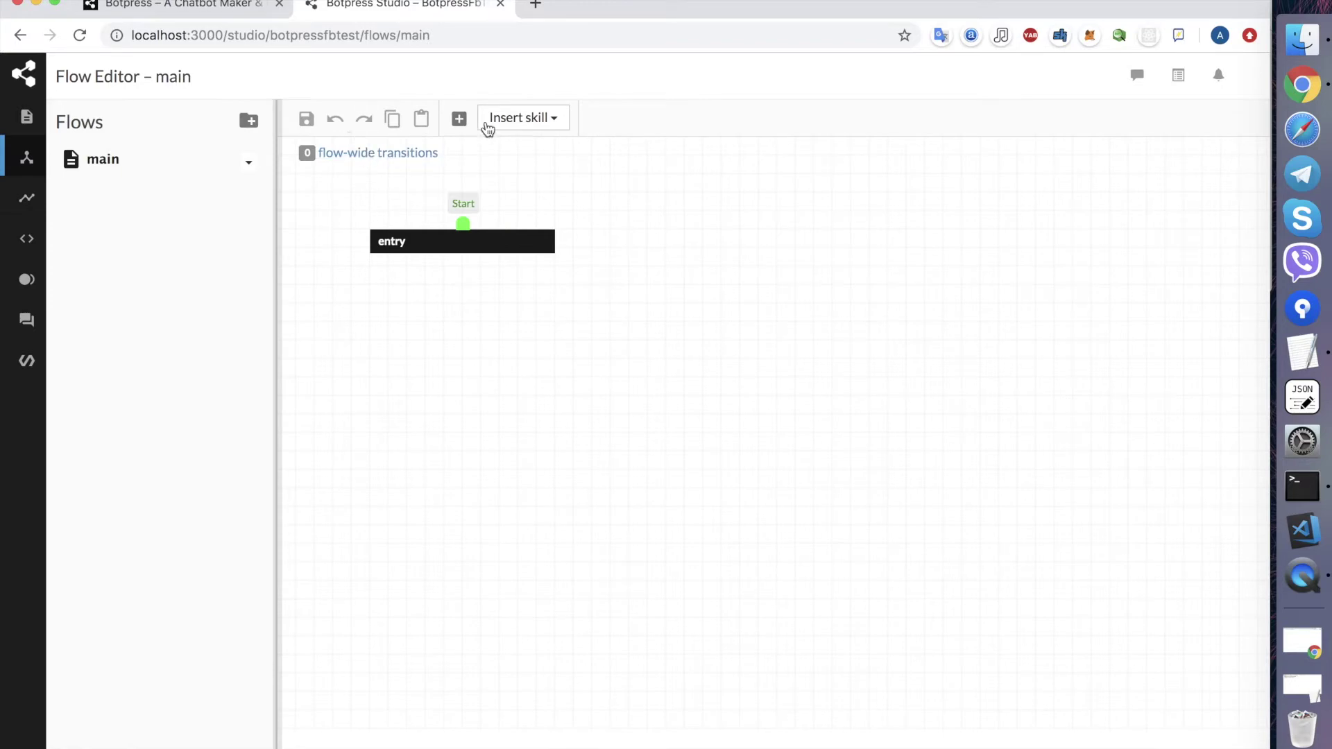
- Insert a new node below the entry node and rename it hi
click(459, 118)
click(409, 337)
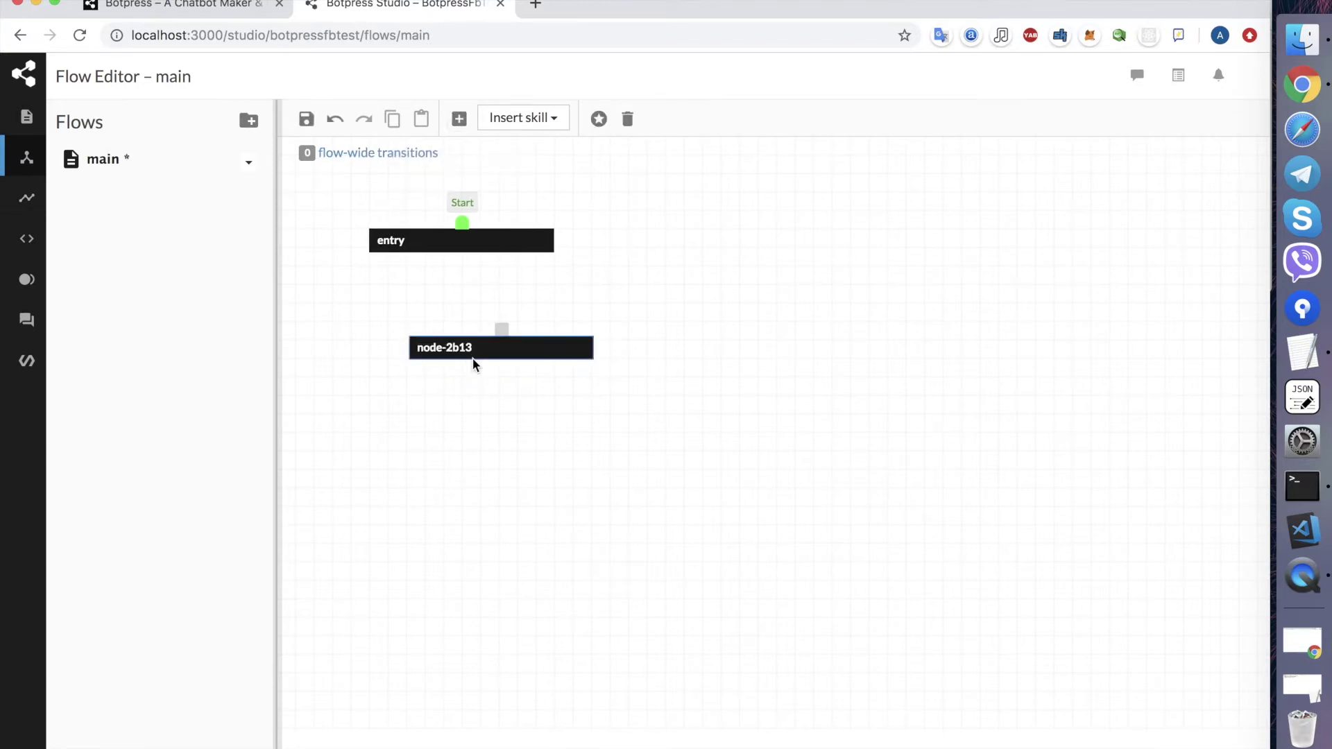
double_click(473, 359)
key(super+a)
text(hi)
- Add an on-enter text action saying "Hello! I'm BotpressFbTest bot" to the hi node
click(388, 271)
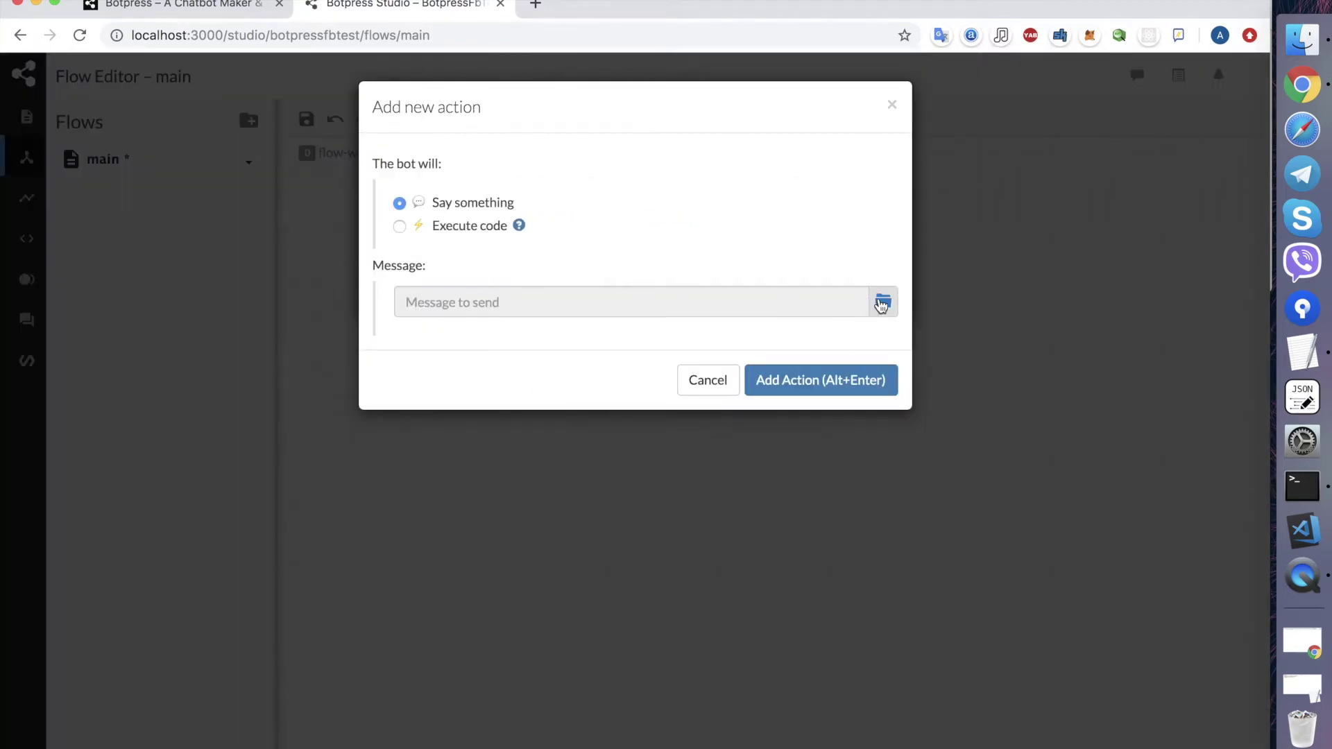
click(883, 301)
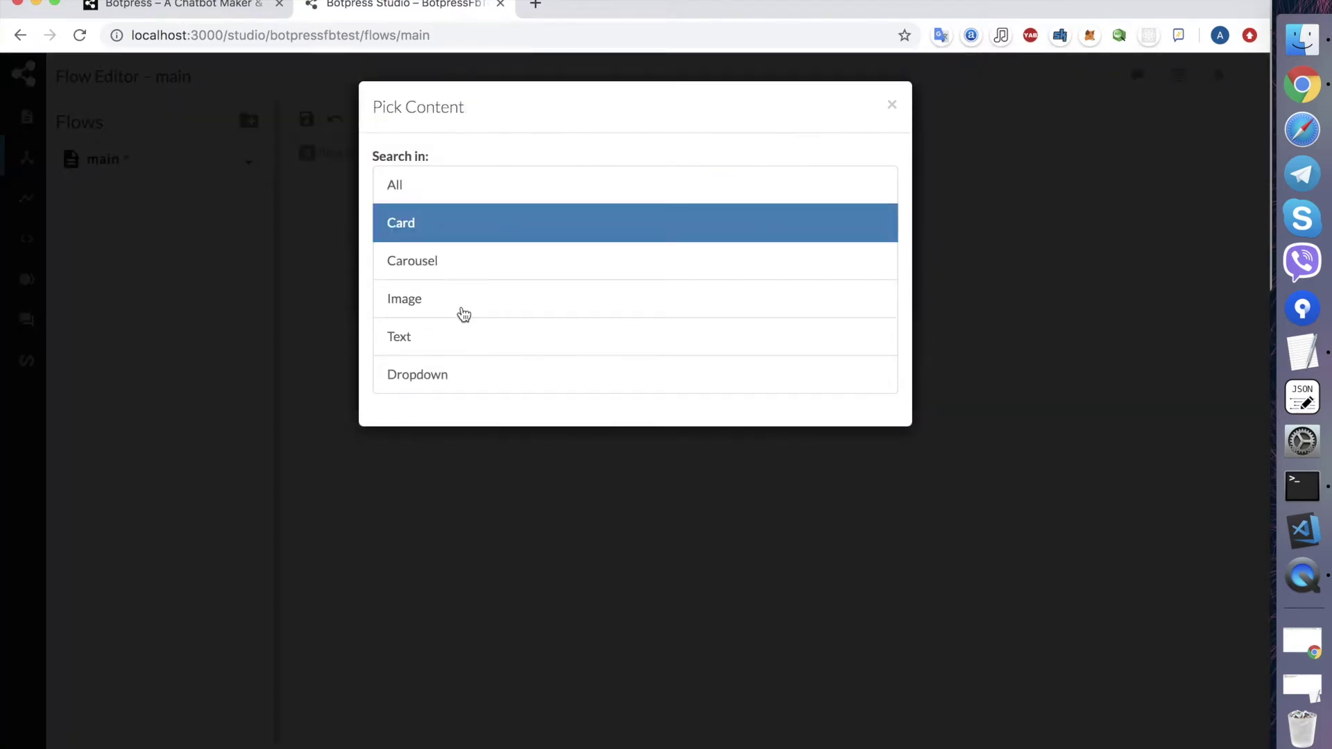
click(416, 347)
click(496, 280)
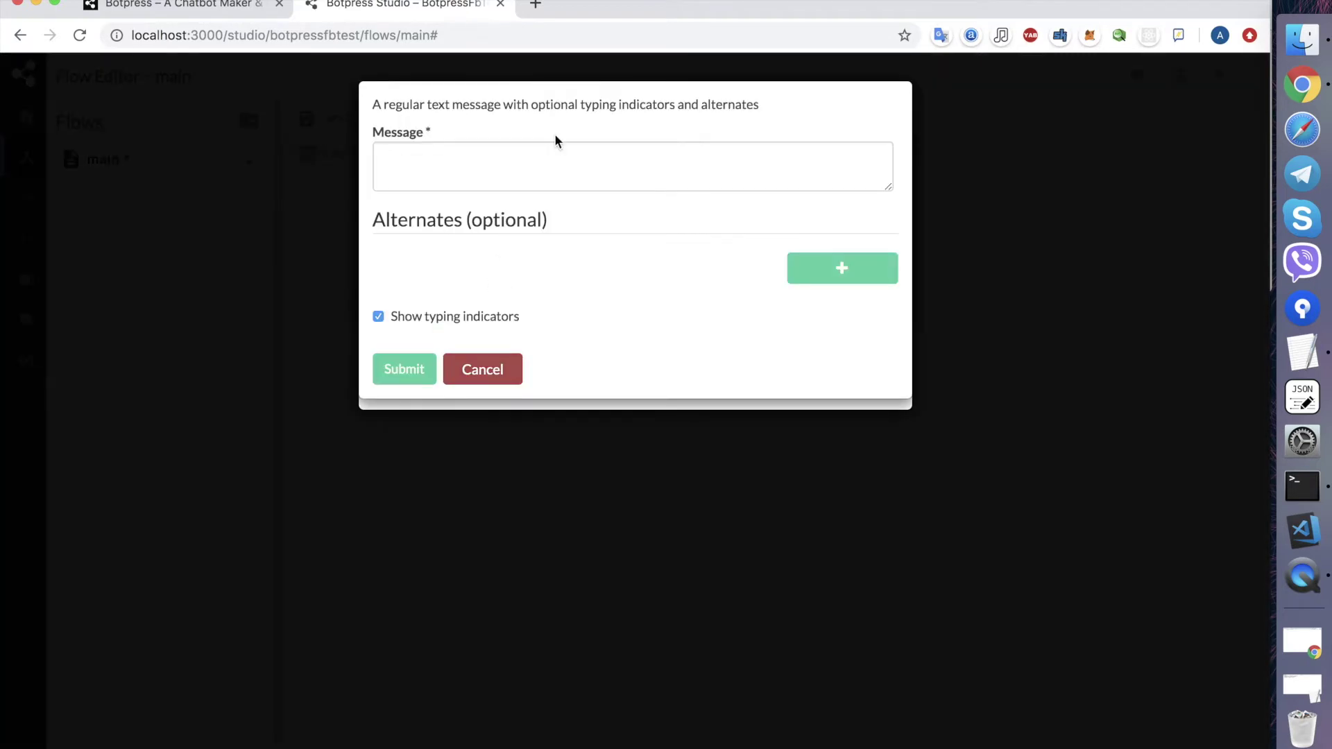
click(544, 166)
text(Hello! I)
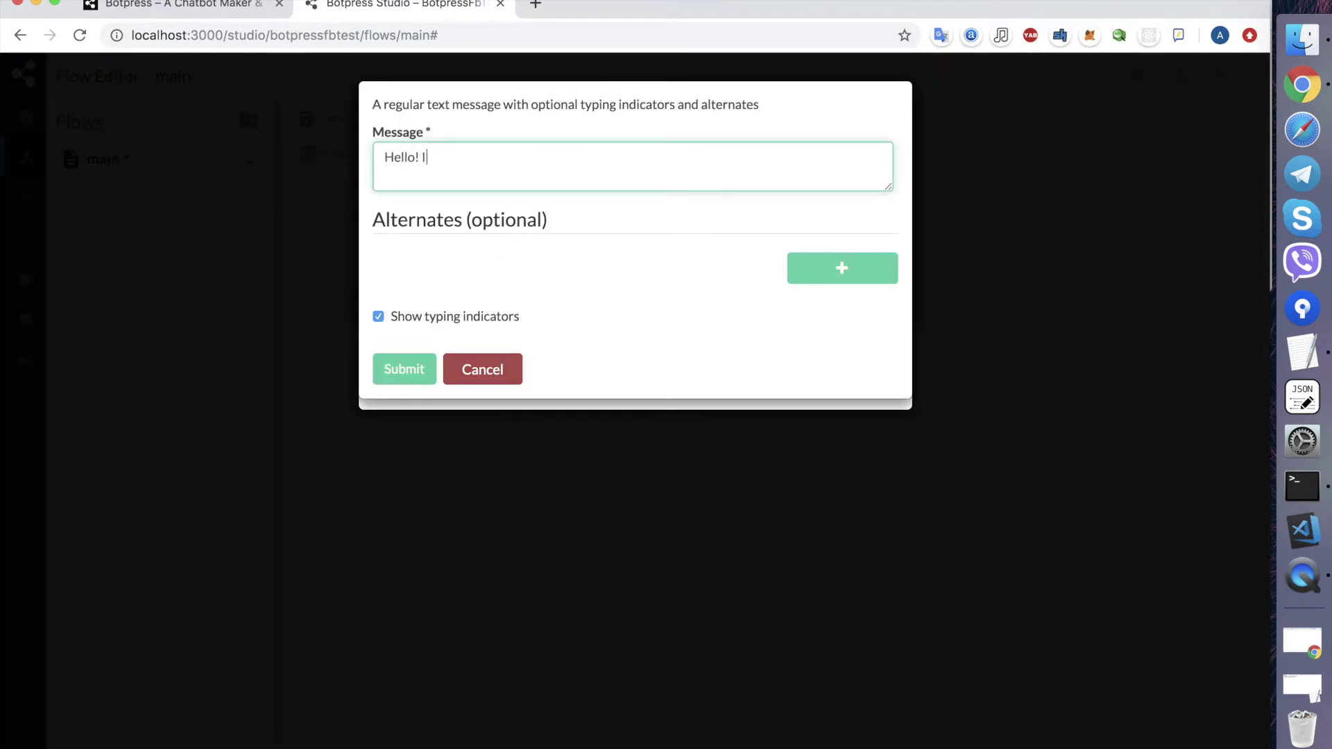
text('m BotpressFbTest bot)
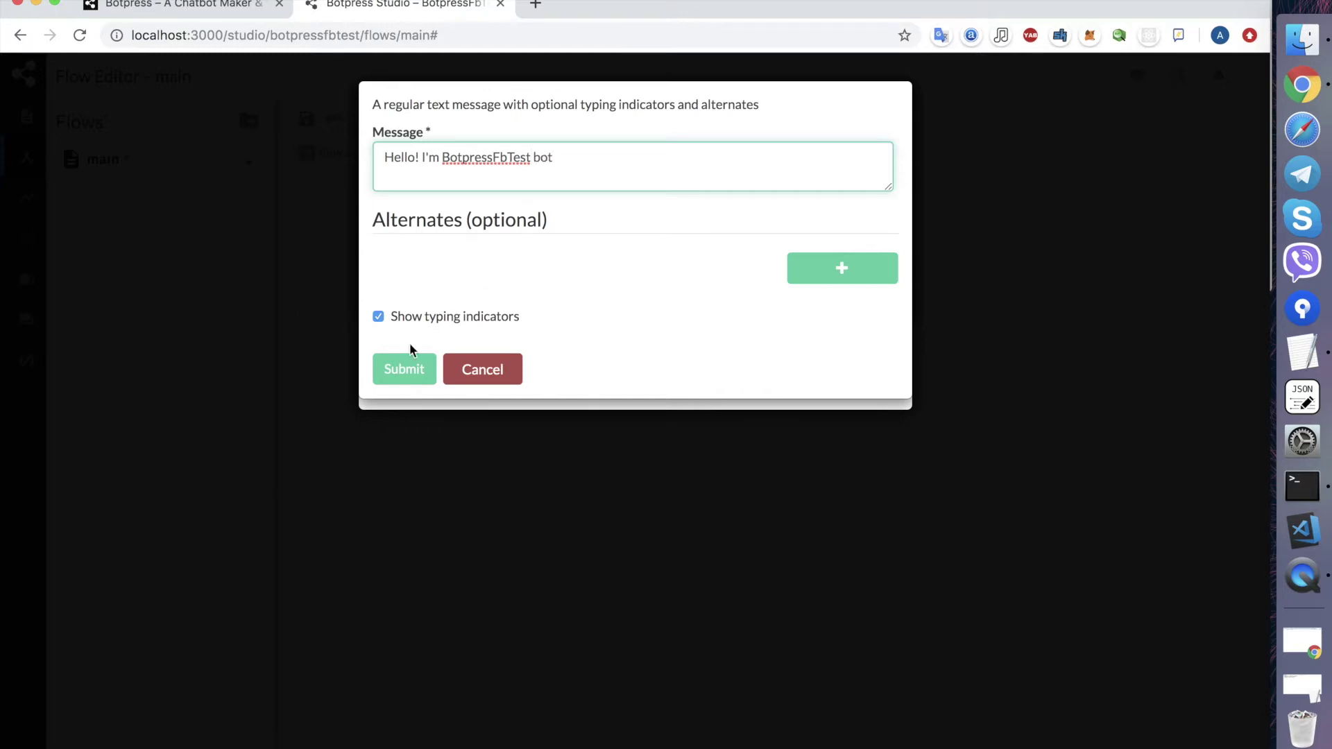
click(415, 360)
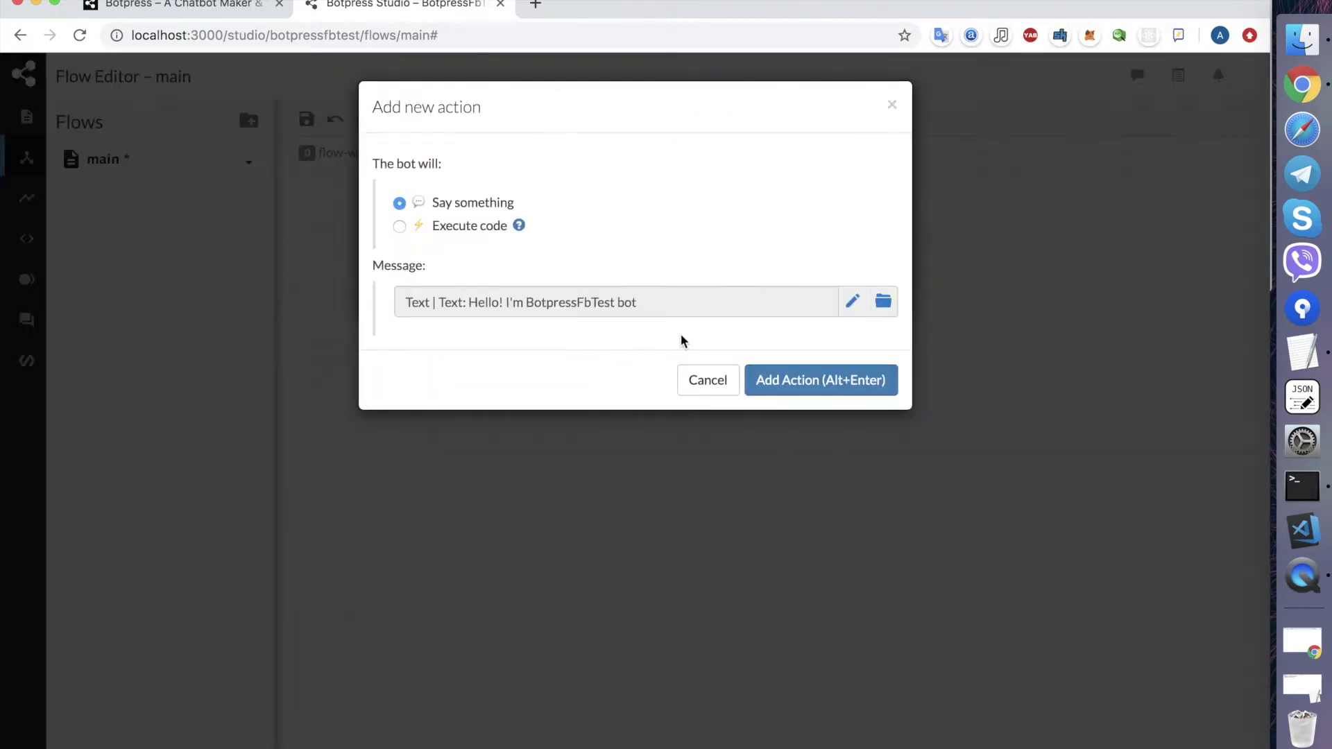
click(847, 383)
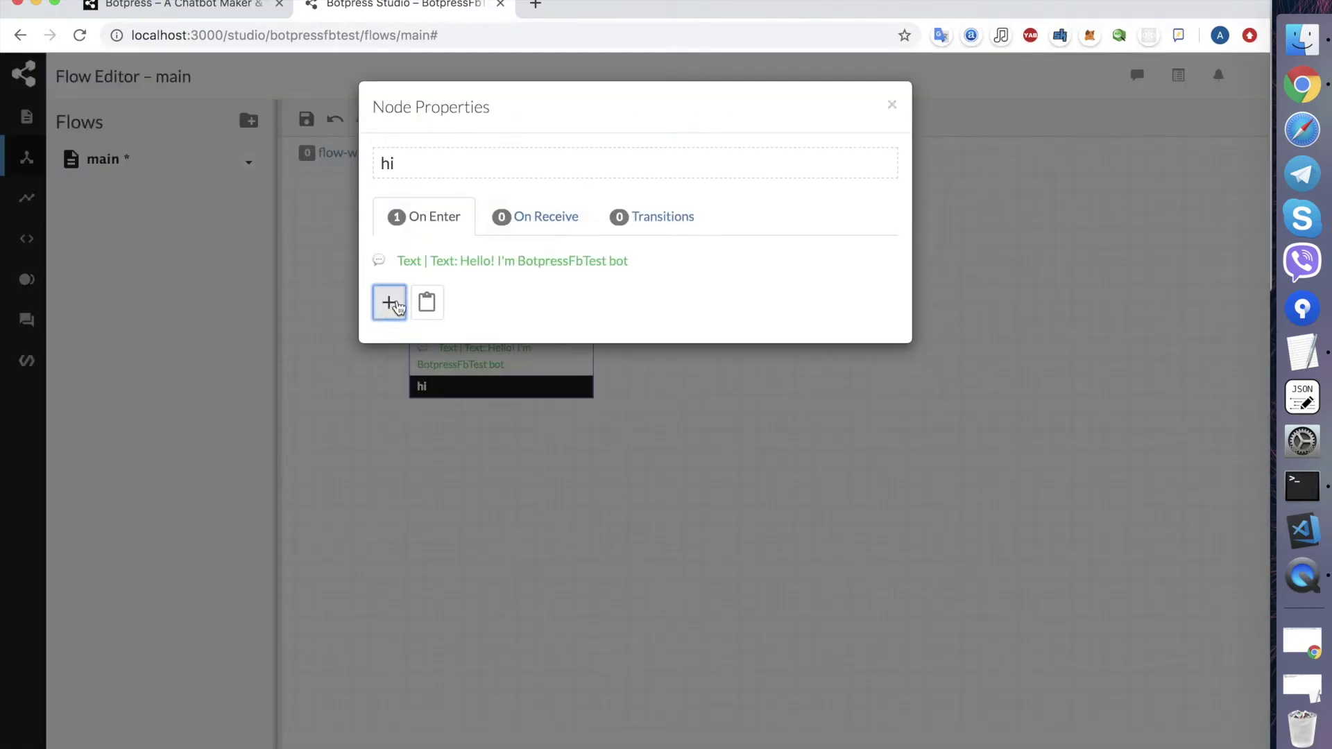
- Add a second on-enter text action asking "What is your name?" to the hi node
click(389, 301)
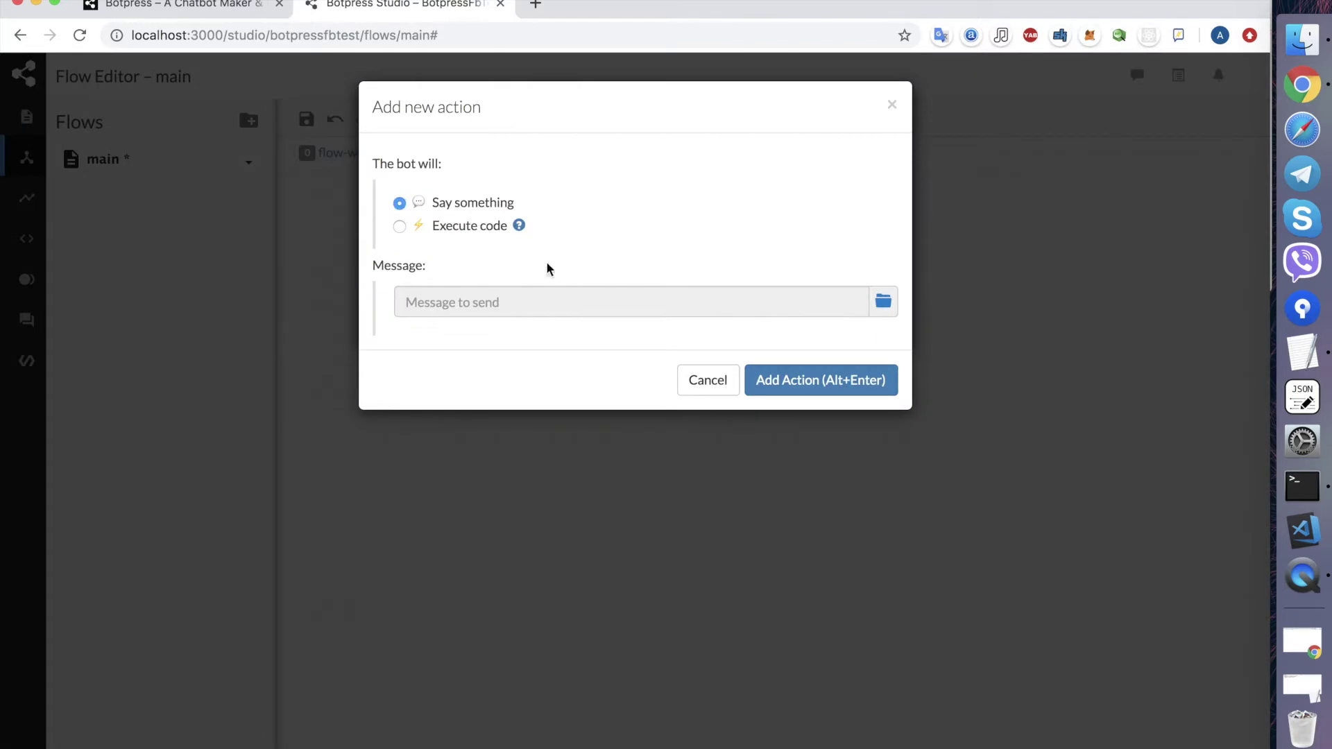
click(890, 306)
click(459, 338)
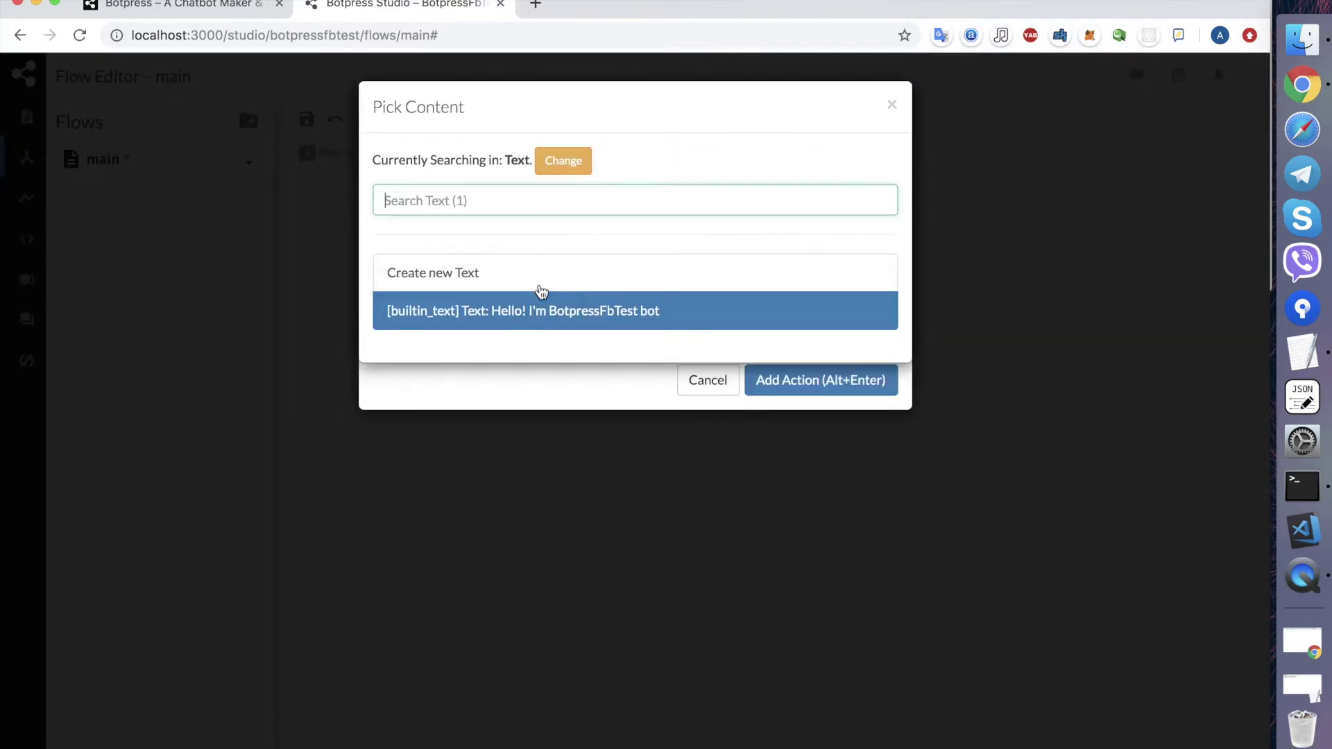
click(467, 281)
text(What is your name)
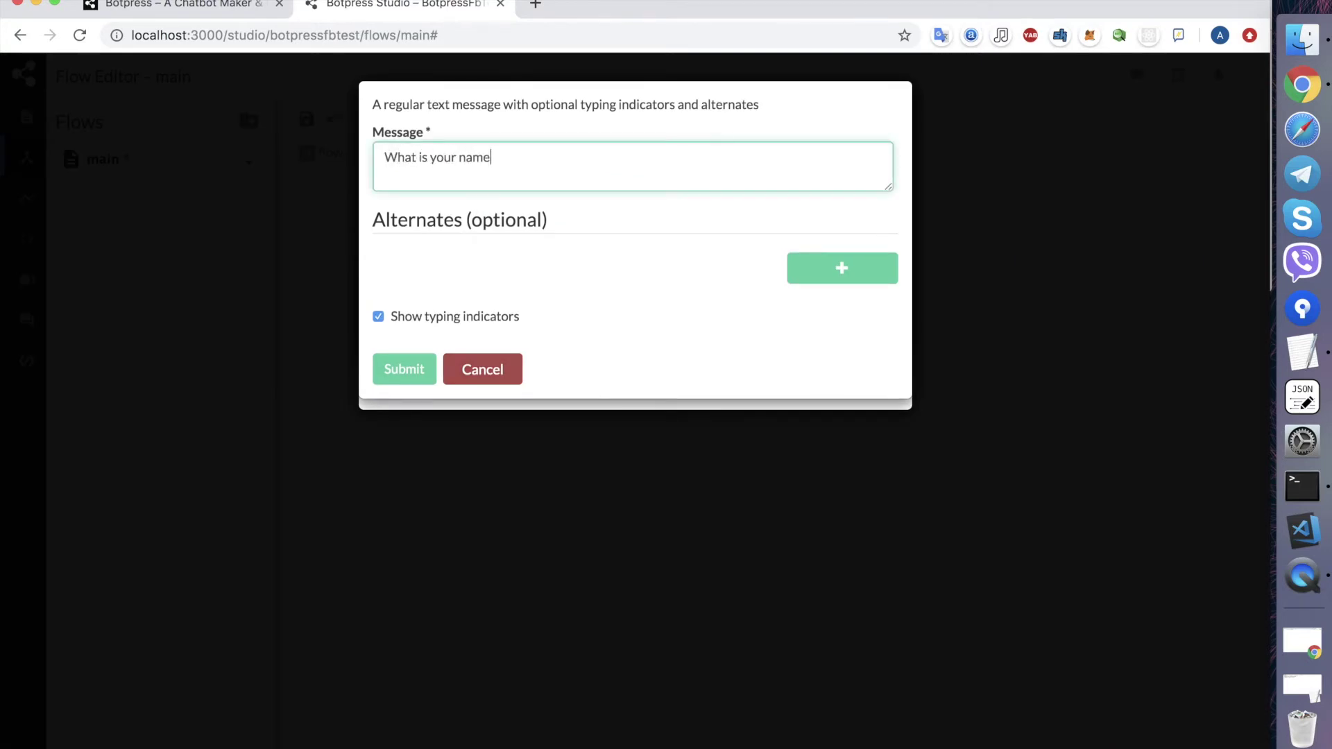
click(422, 379)
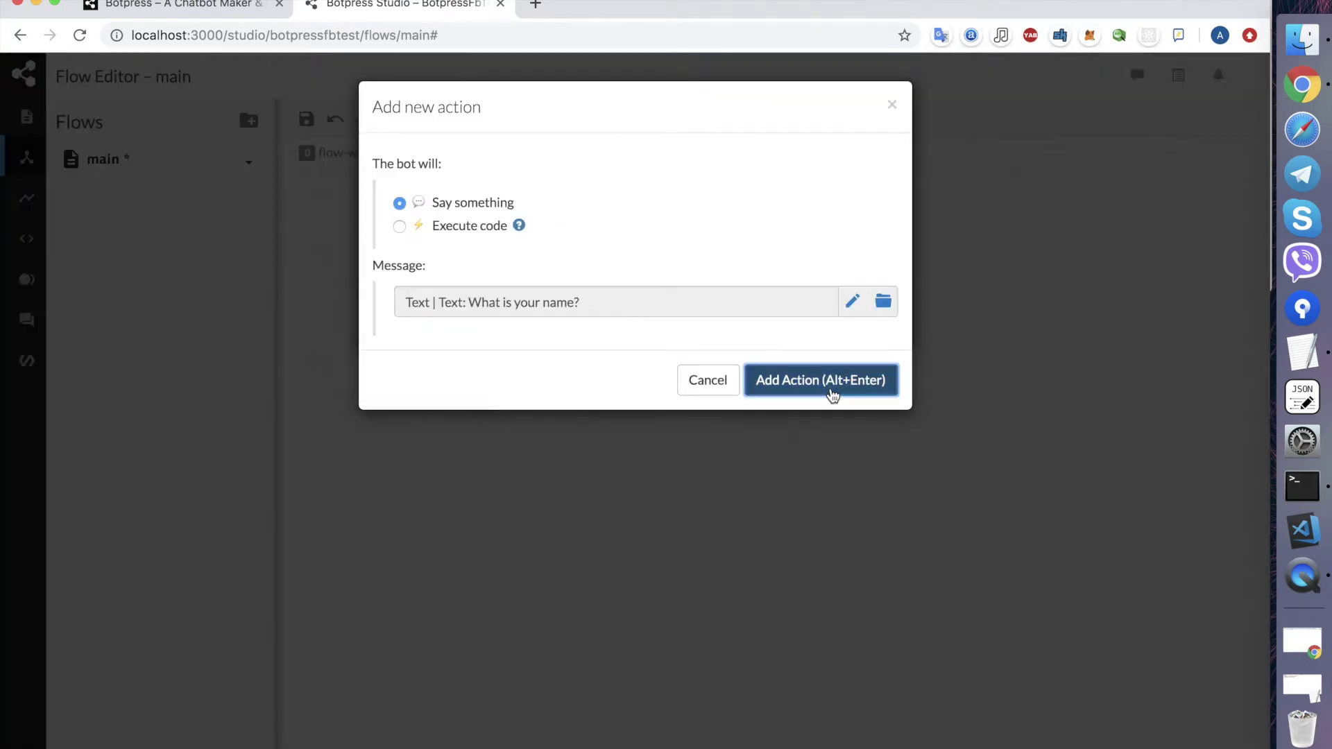
click(830, 386)
click(893, 105)
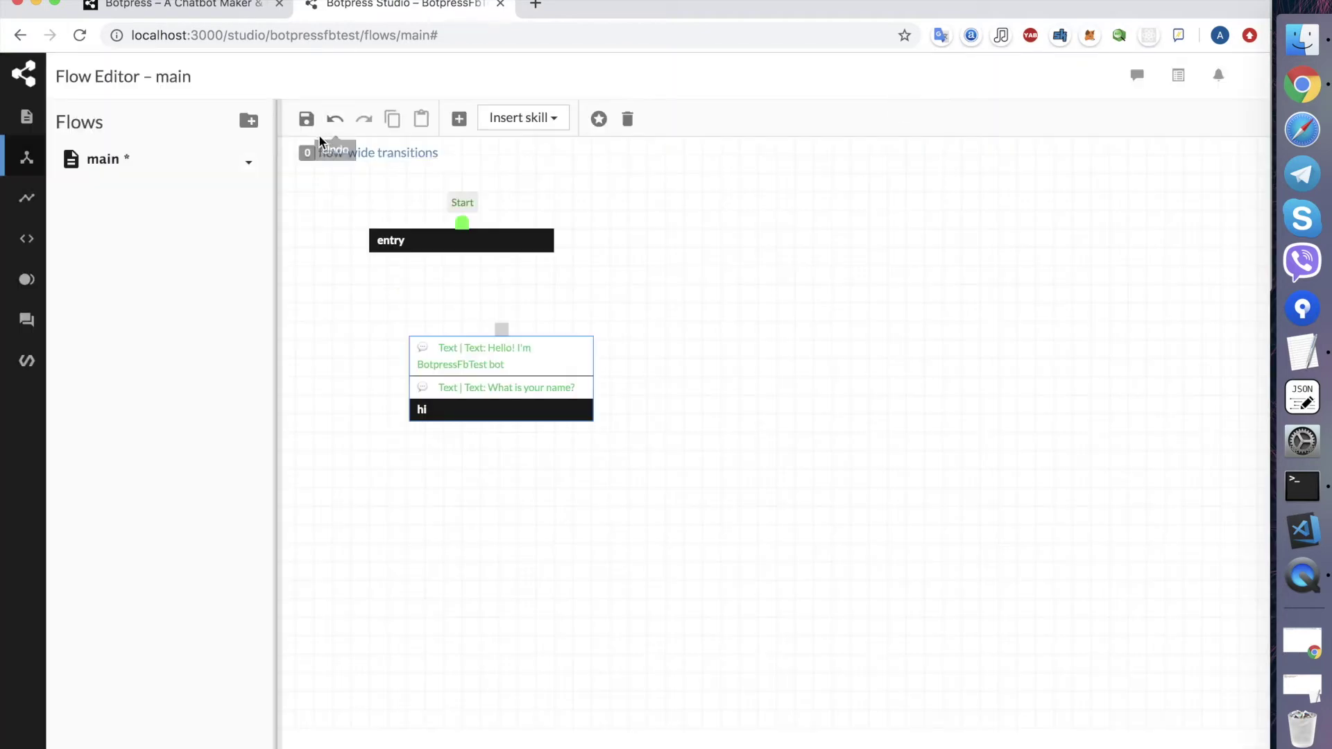
- Give the entry node an Always transition to the hi node
double_click(484, 240)
click(643, 217)
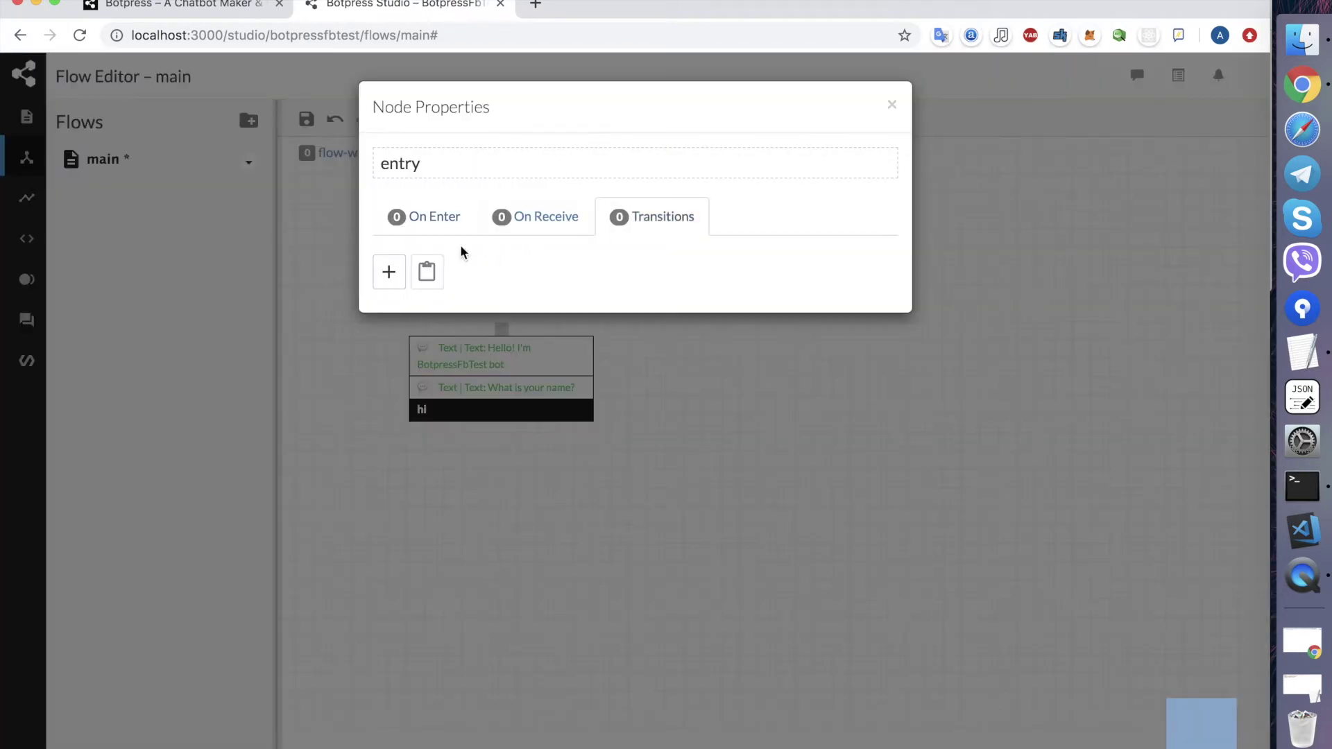
click(400, 279)
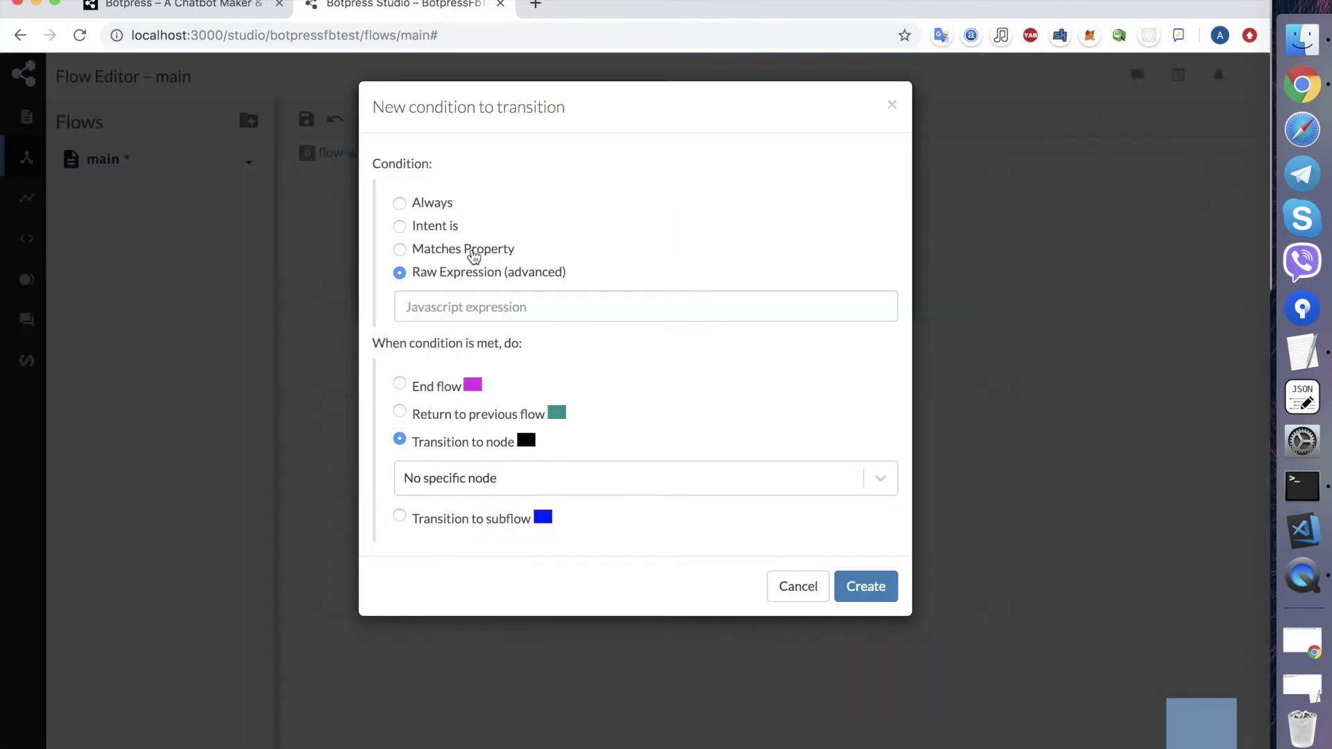
click(426, 208)
click(447, 447)
click(448, 519)
click(867, 558)
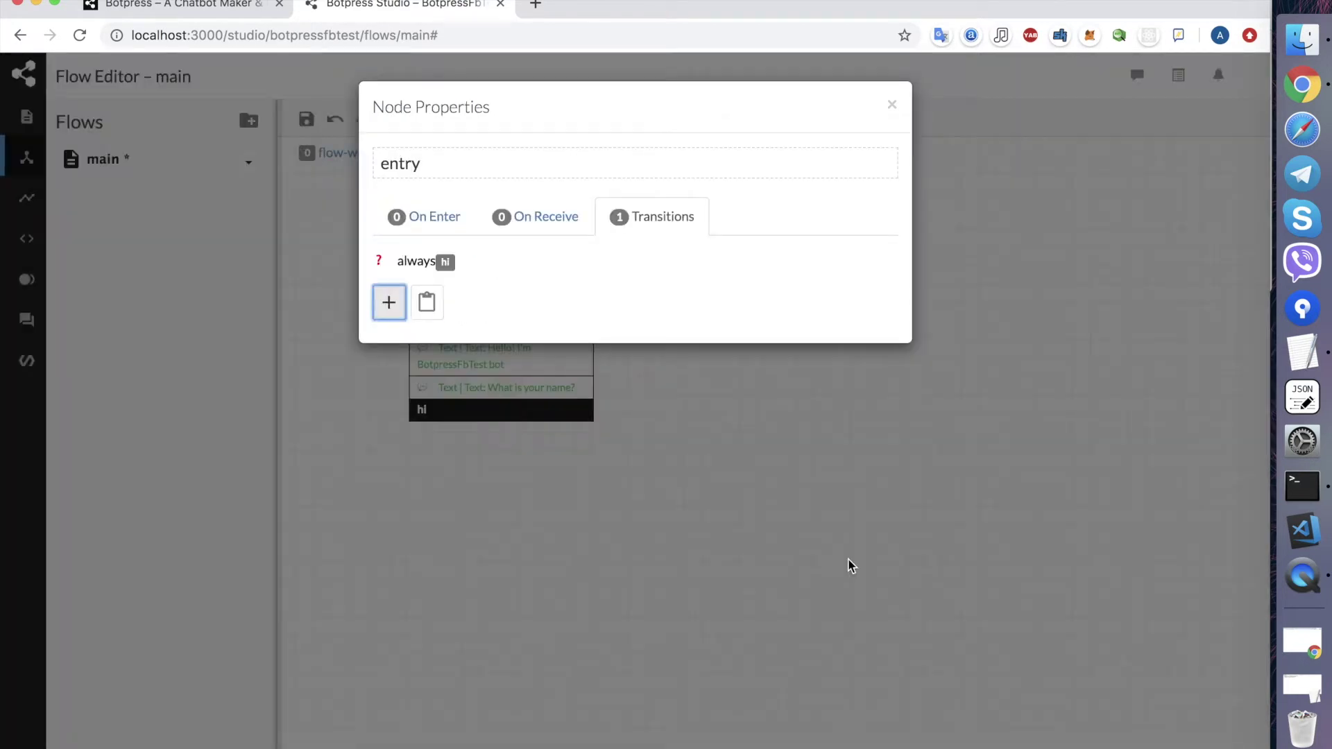
- Save the main flow and bring up the live test chat emulator
click(891, 108)
click(306, 120)
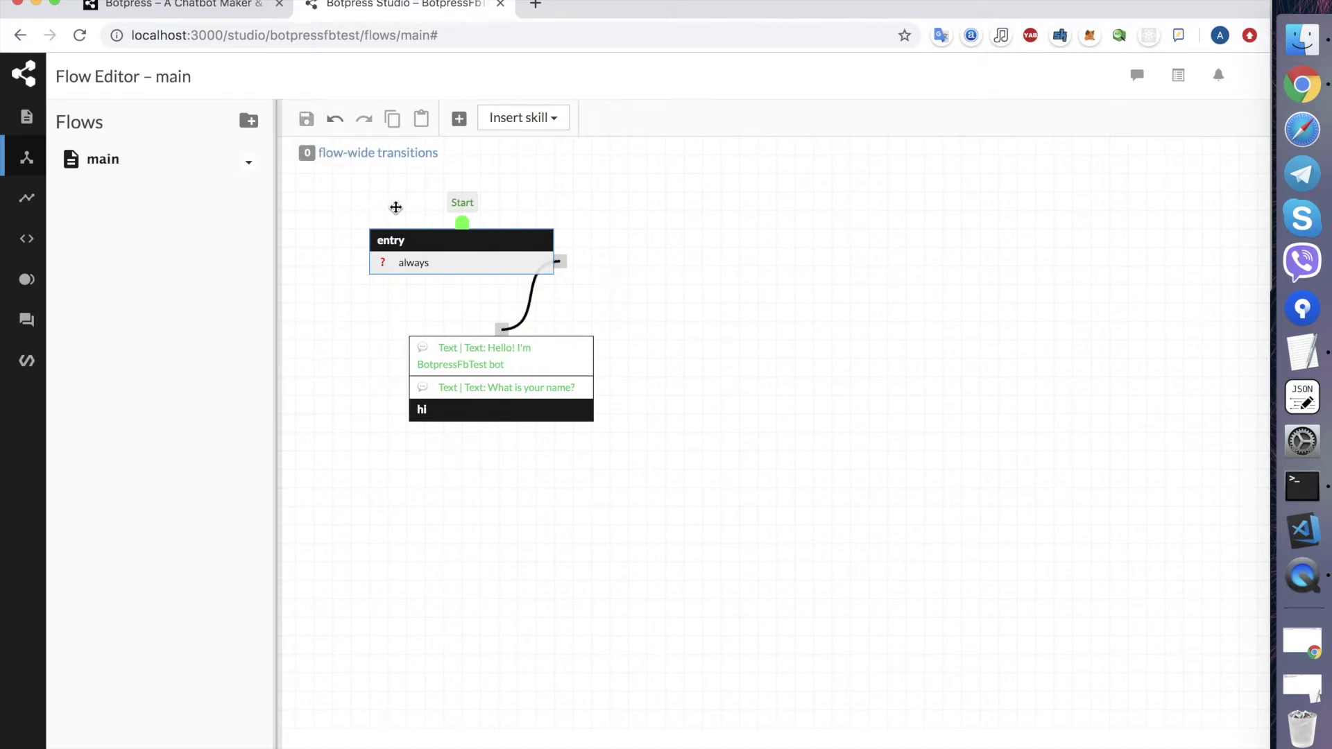
click(1137, 75)
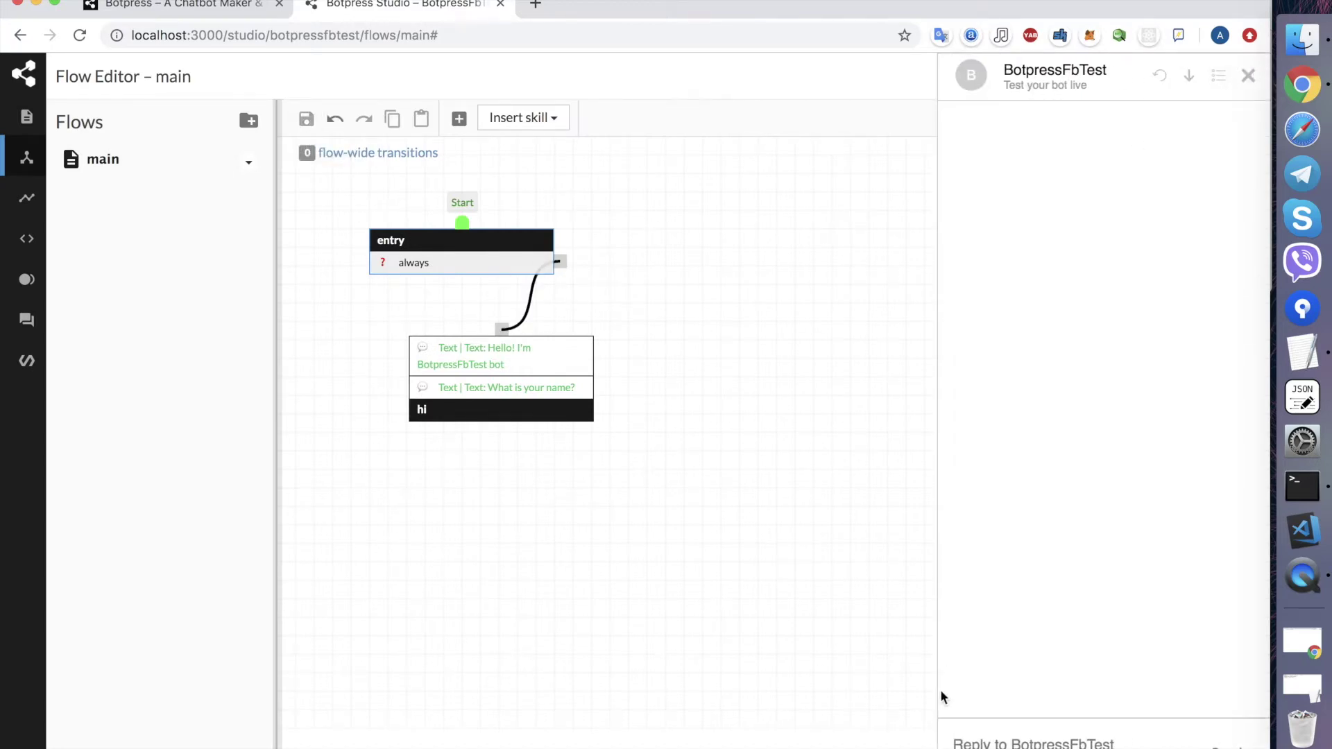
- Send "a" to the bot in the emulator to trigger its greeting and name question
text(a)
key(Return)
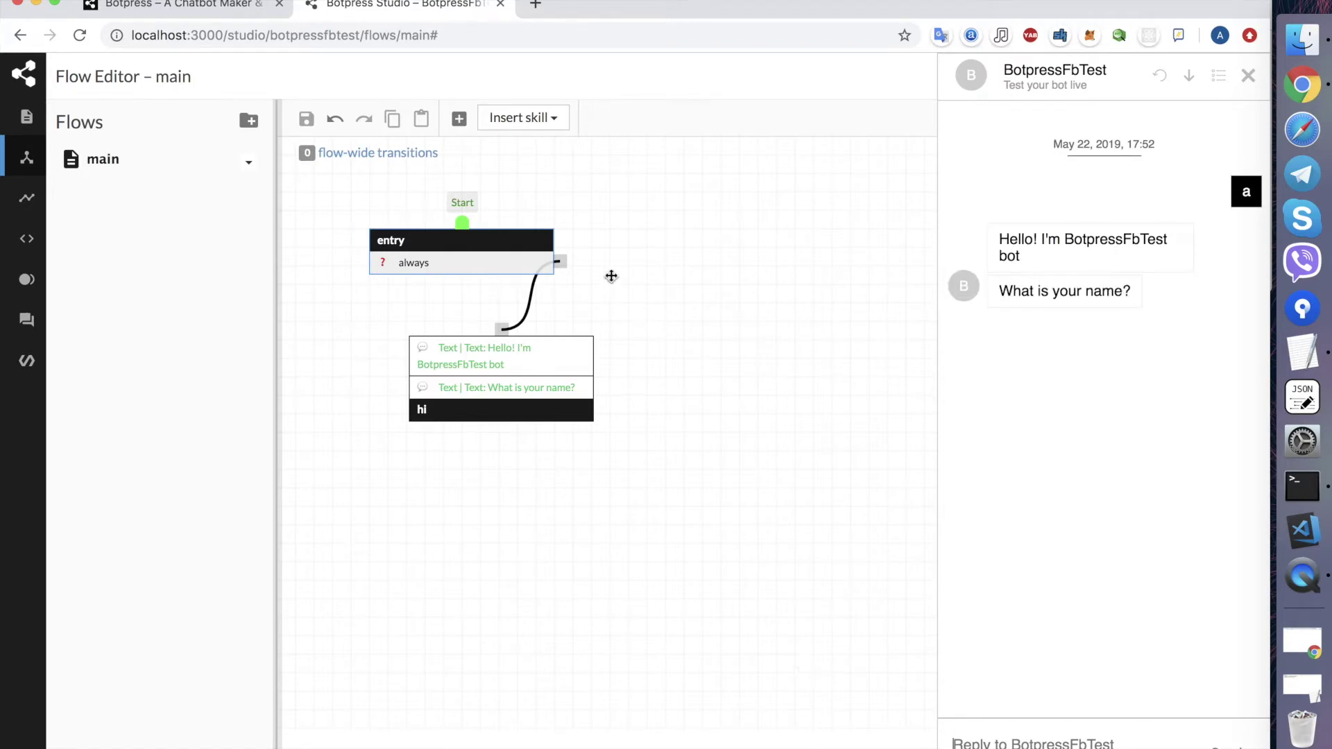
- Go to the botpress GitHub repository in a new browser tab
click(535, 7)
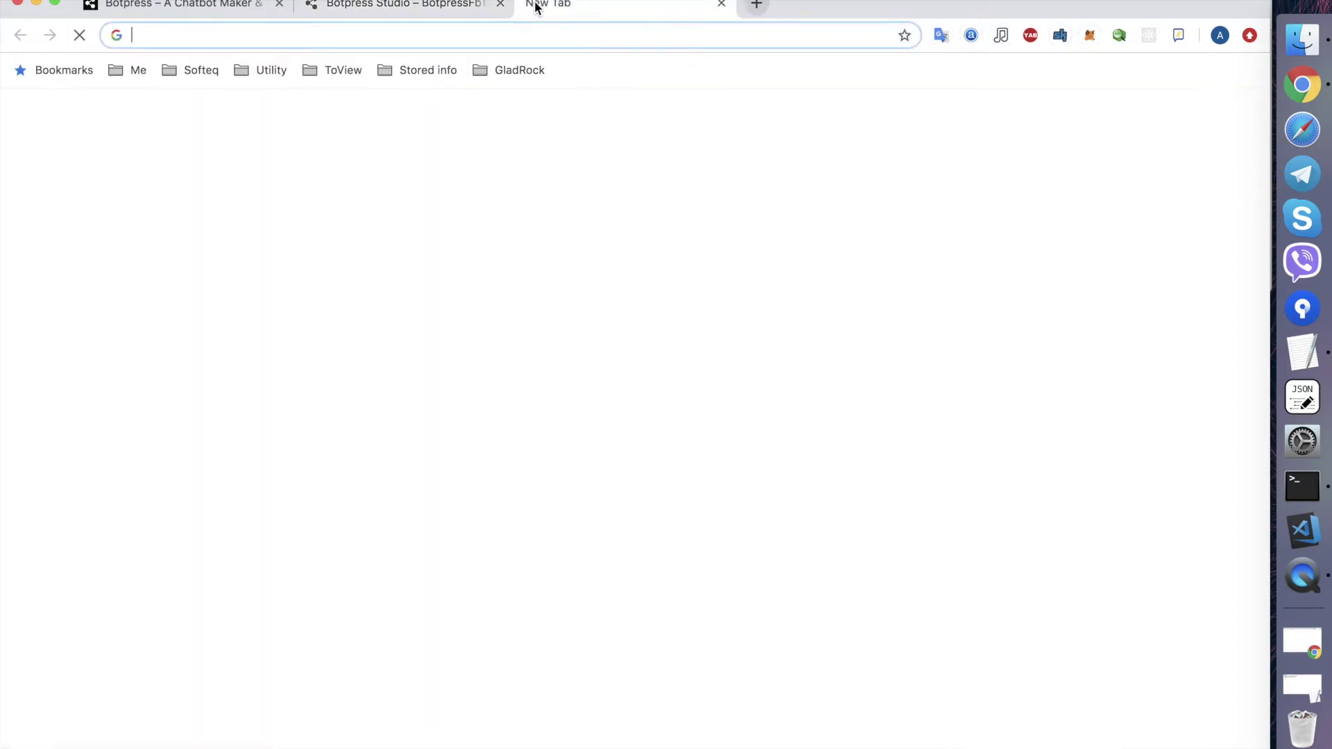
text(got)
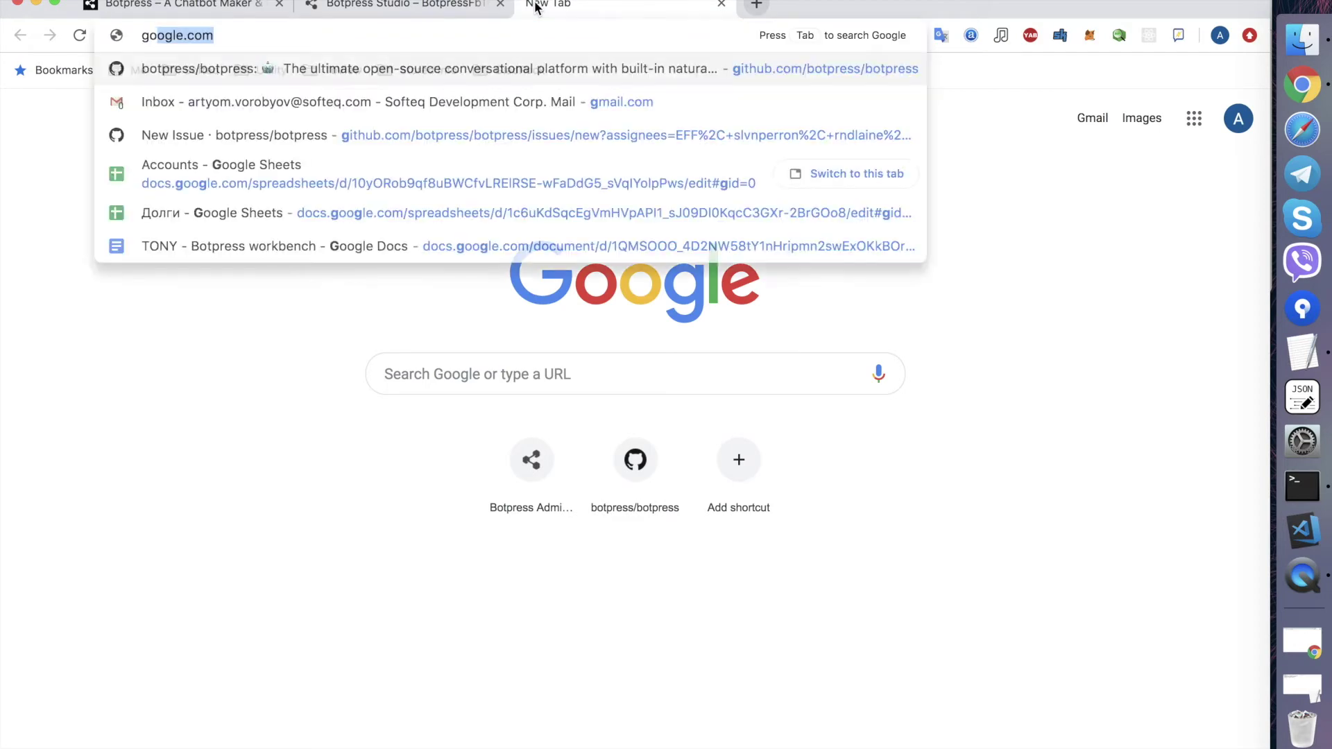
key(BackSpace)
key(BackSpace)
key(BackSpace)
text(botpress.io)
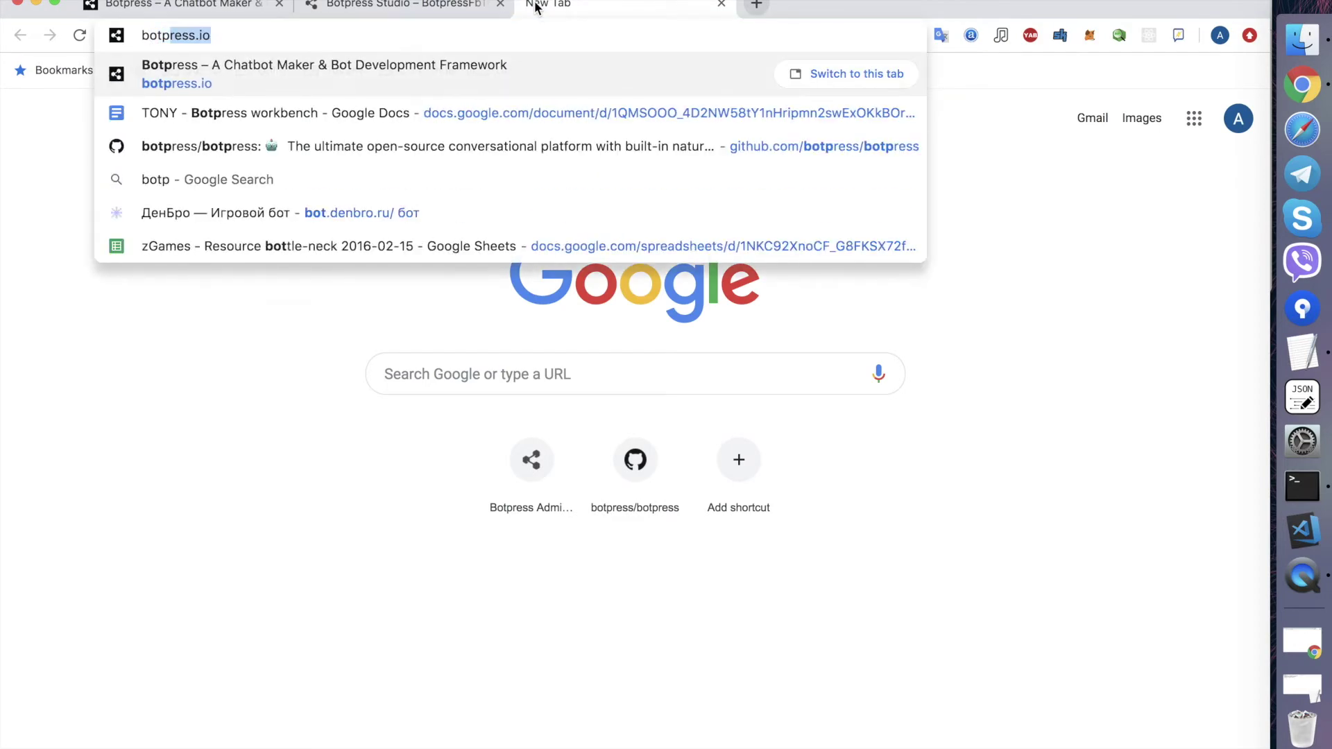
key(Down)
key(Down)
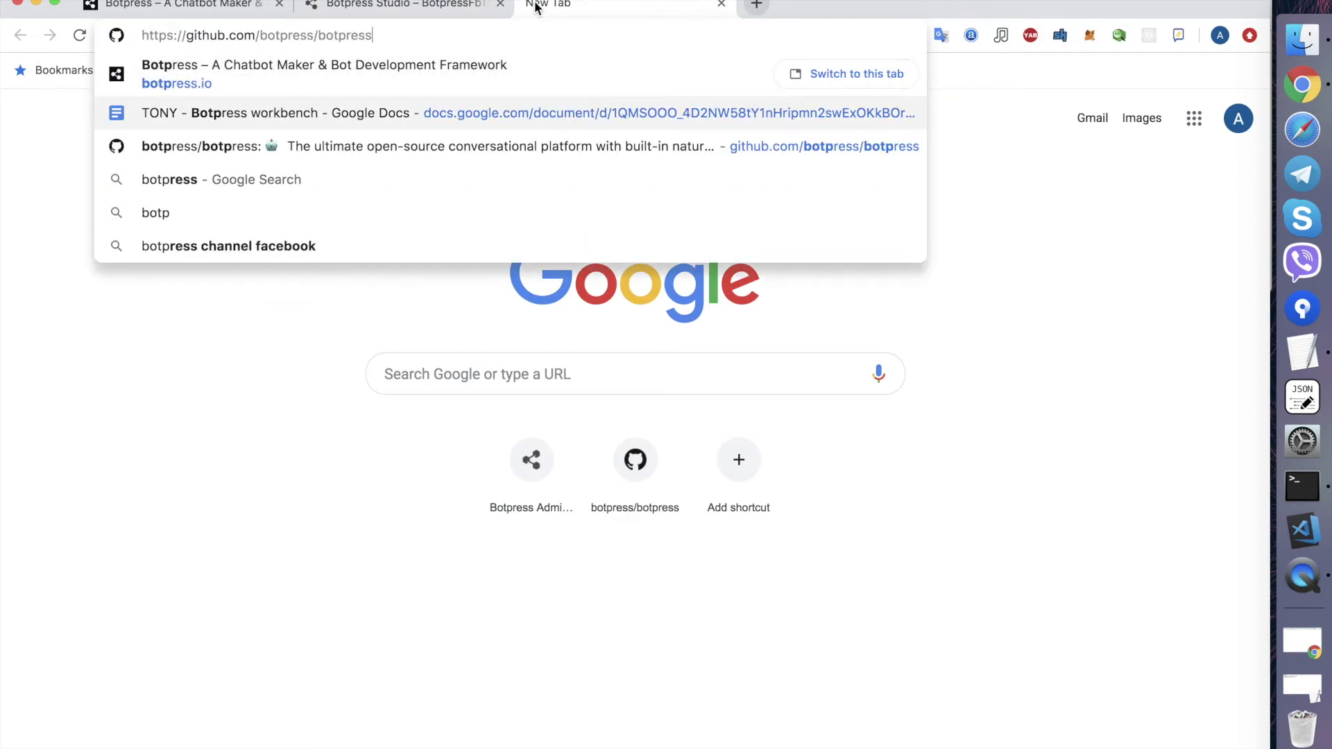
key(Return)
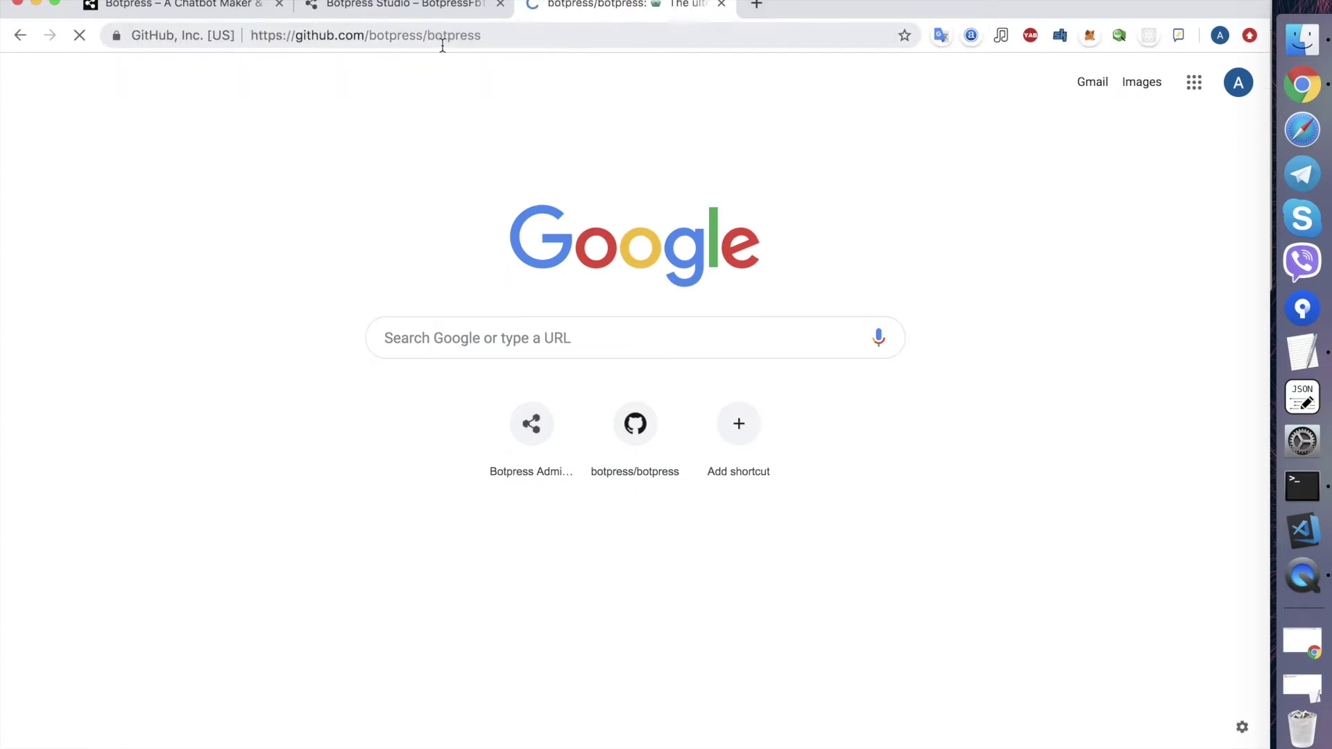
- Open modules > channel-messenger, scroll to its Setup steps, and open the Create a Facebook App guide
scroll(359, 615, down, 3)
scroll(360, 615, down, 1)
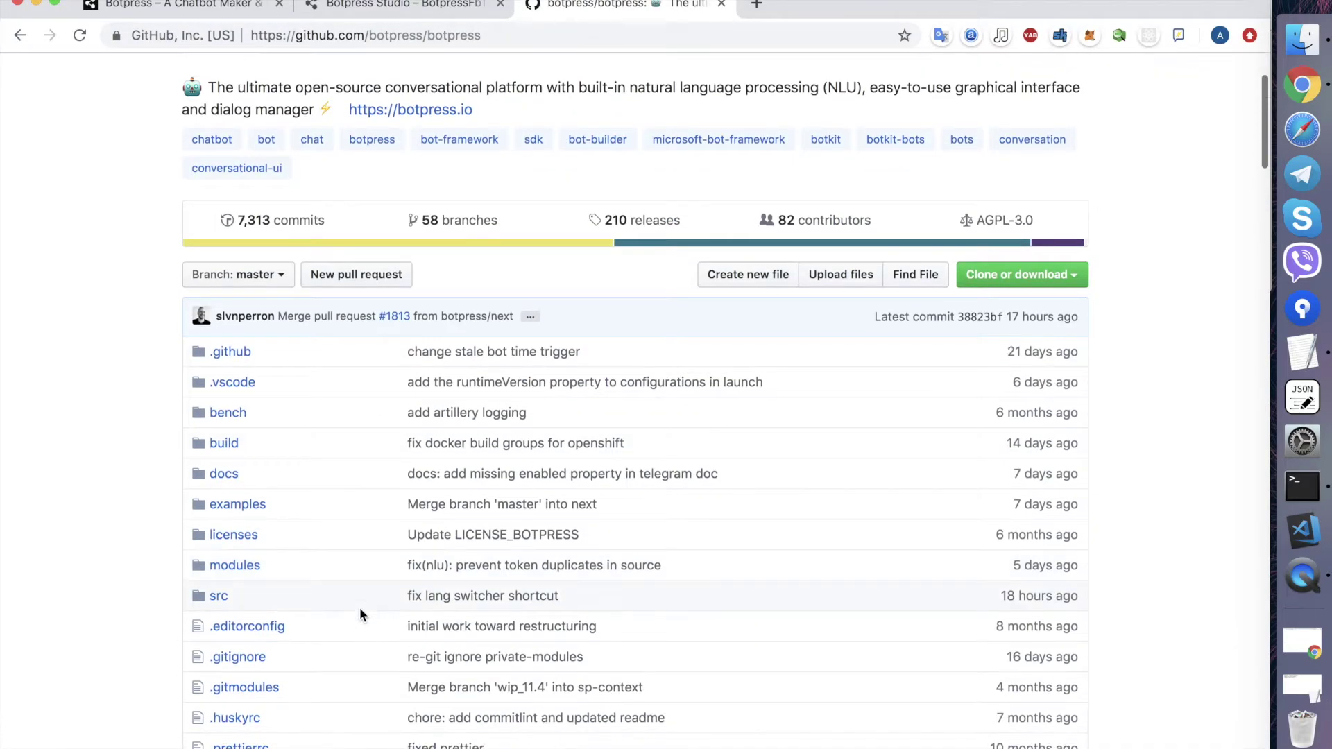
click(255, 566)
scroll(253, 572, down, 1)
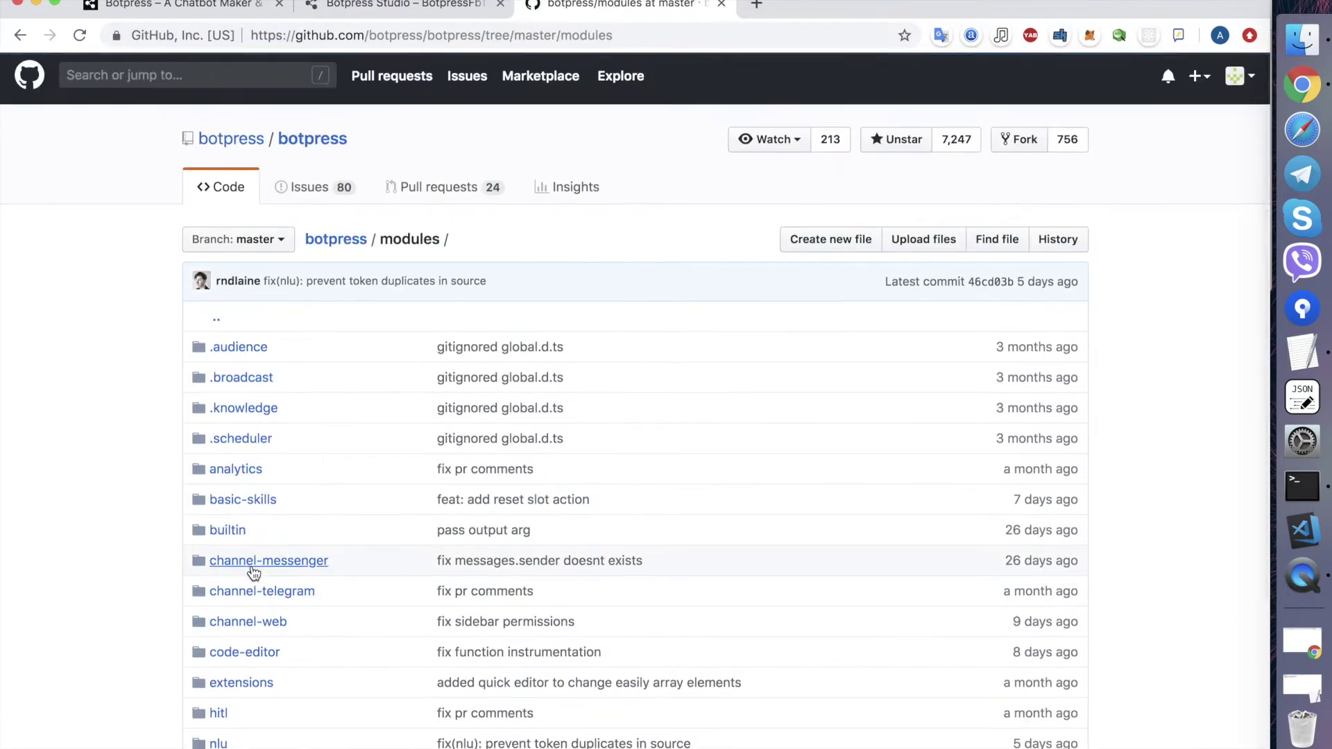
click(270, 547)
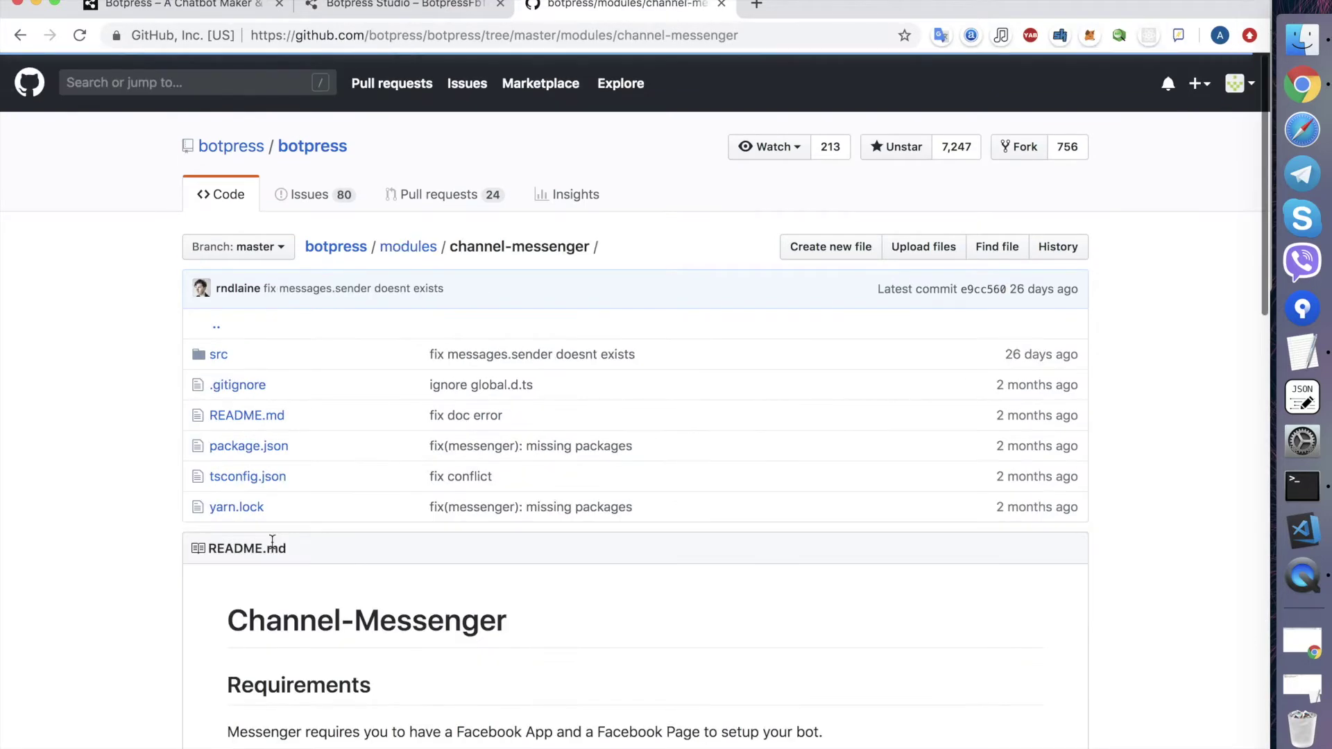
scroll(274, 539, down, 2)
scroll(369, 418, down, 7)
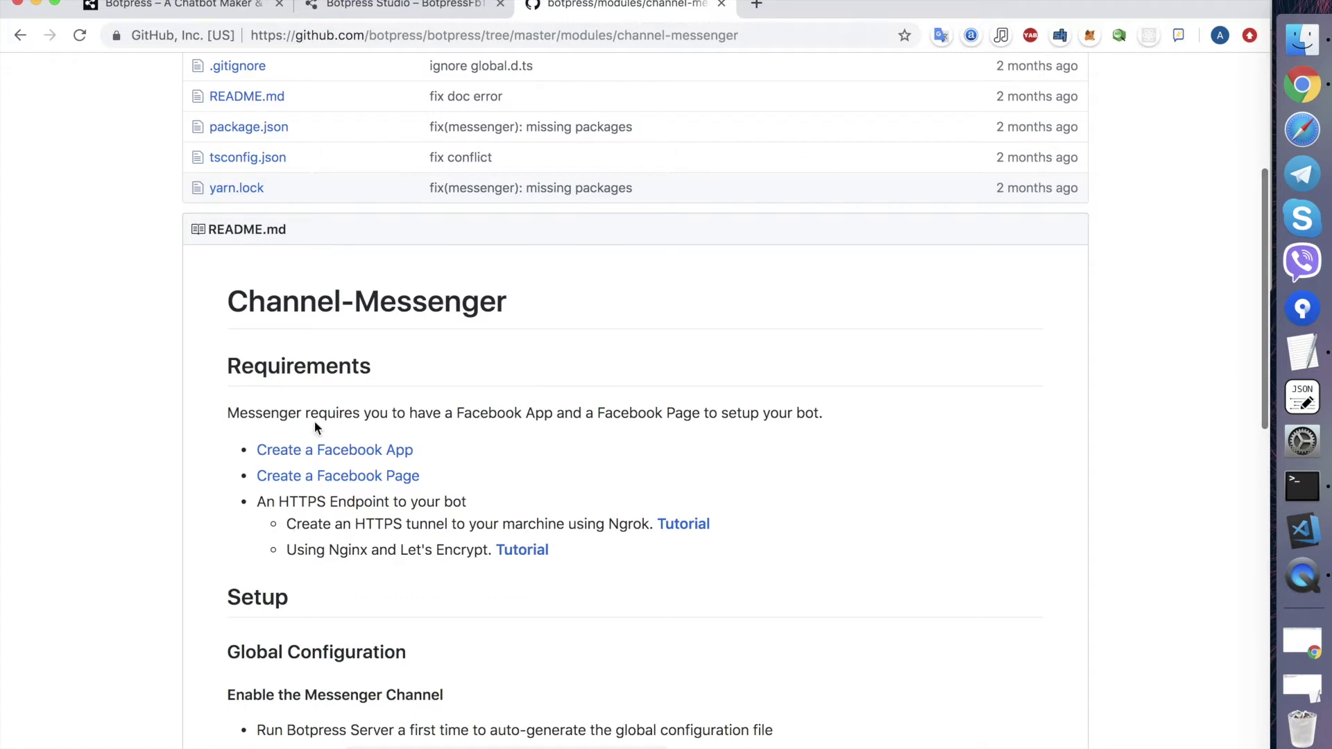
scroll(304, 335, down, 7)
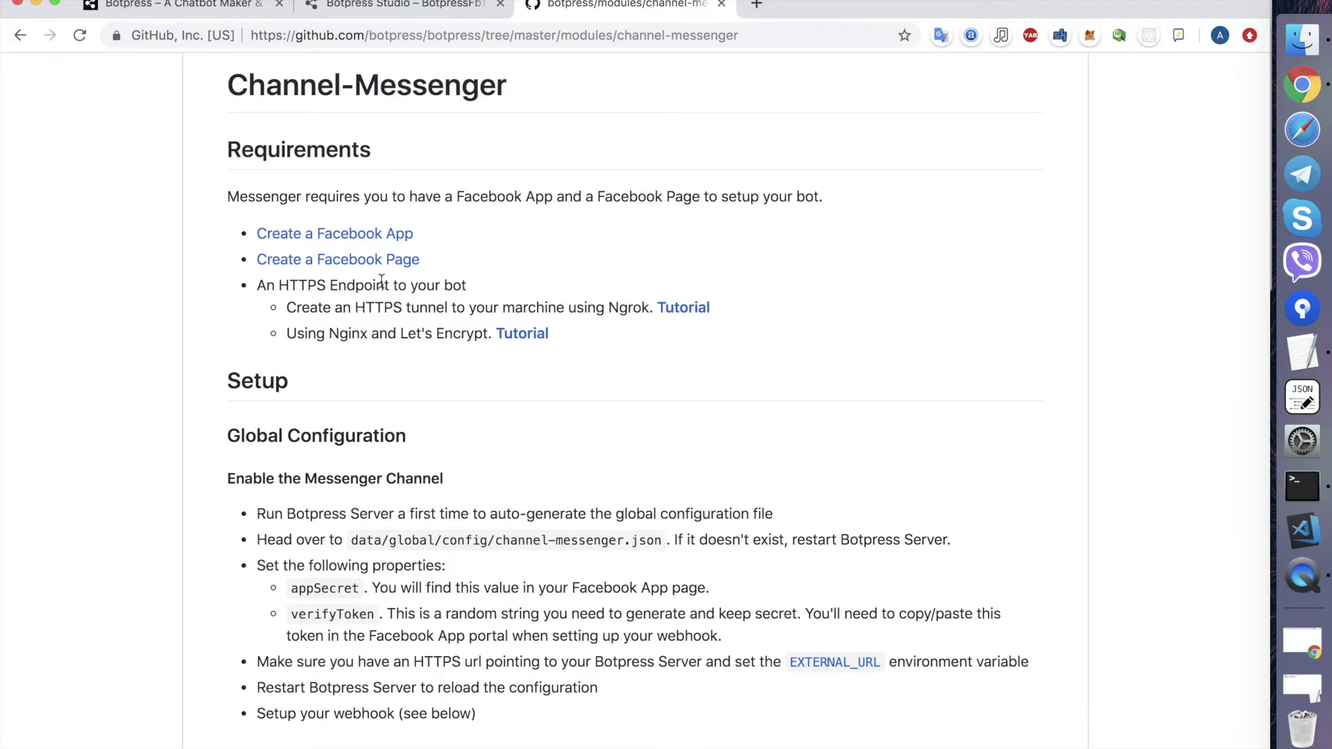
super+click(381, 235)
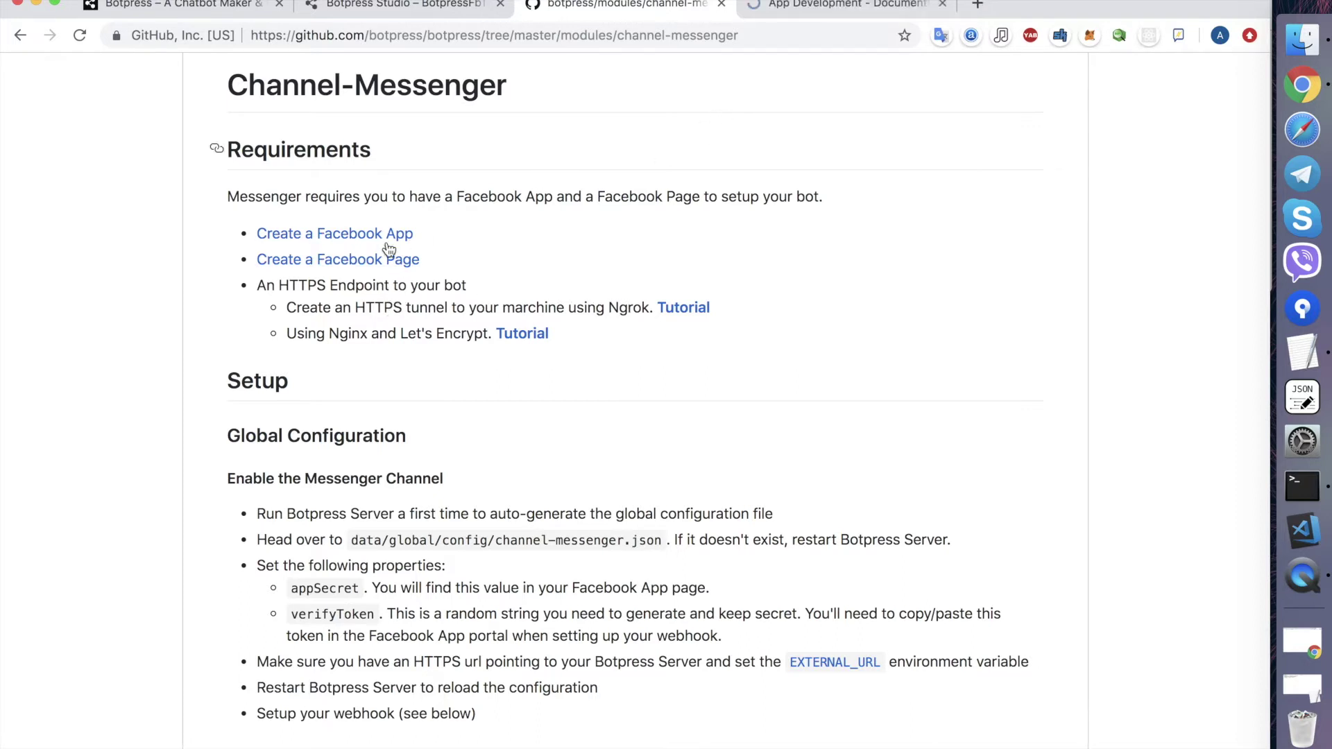
- From My Apps, start a new app with display name BotpressFbTest, which gets rejected
click(794, 8)
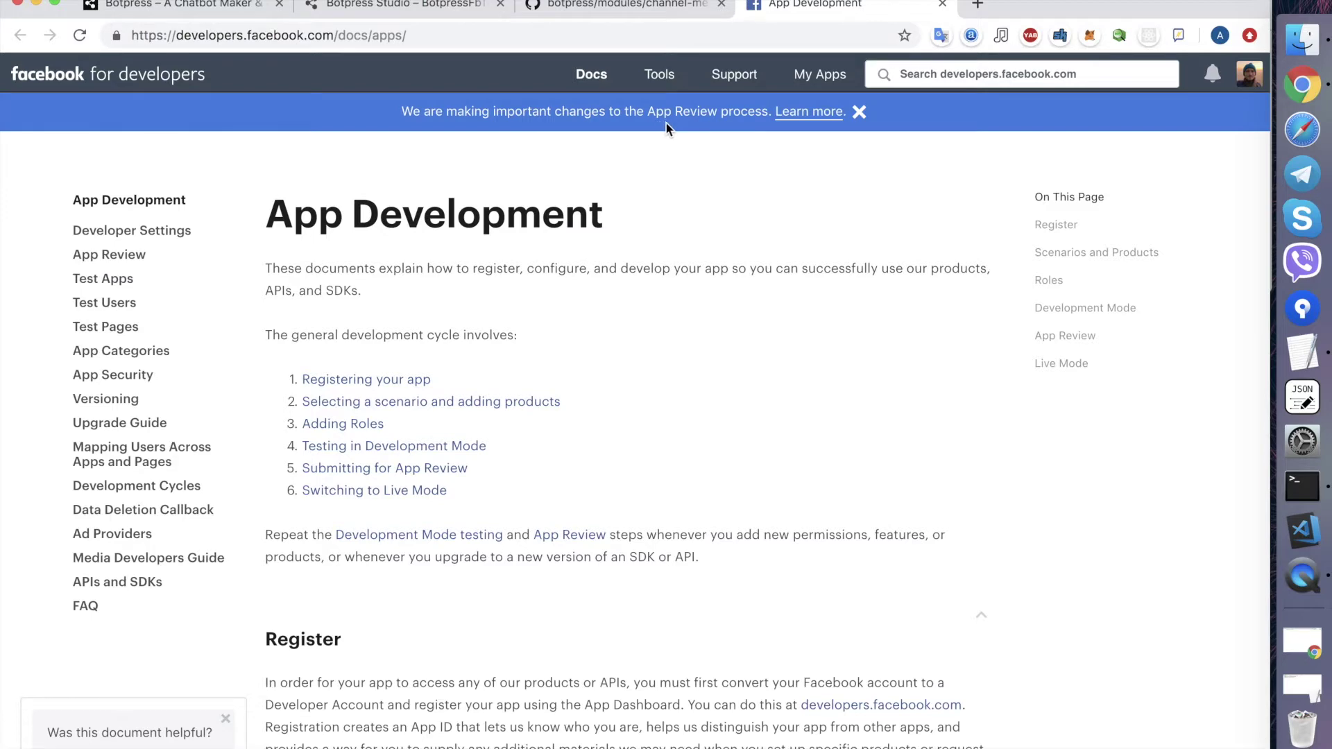
click(830, 76)
click(938, 366)
click(446, 344)
text(BotpressFbTest)
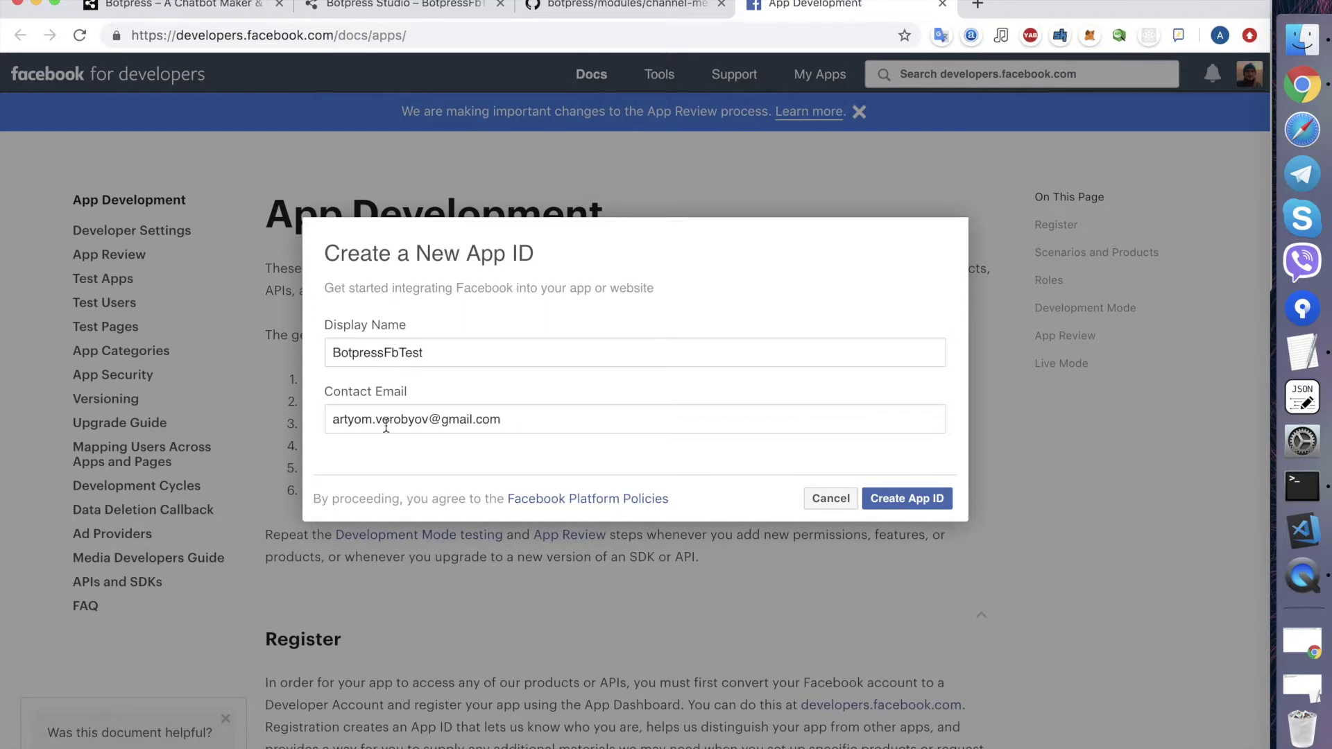
click(909, 498)
- Rename the app to BotpressFTest, create it, and pass the security check
click(574, 348)
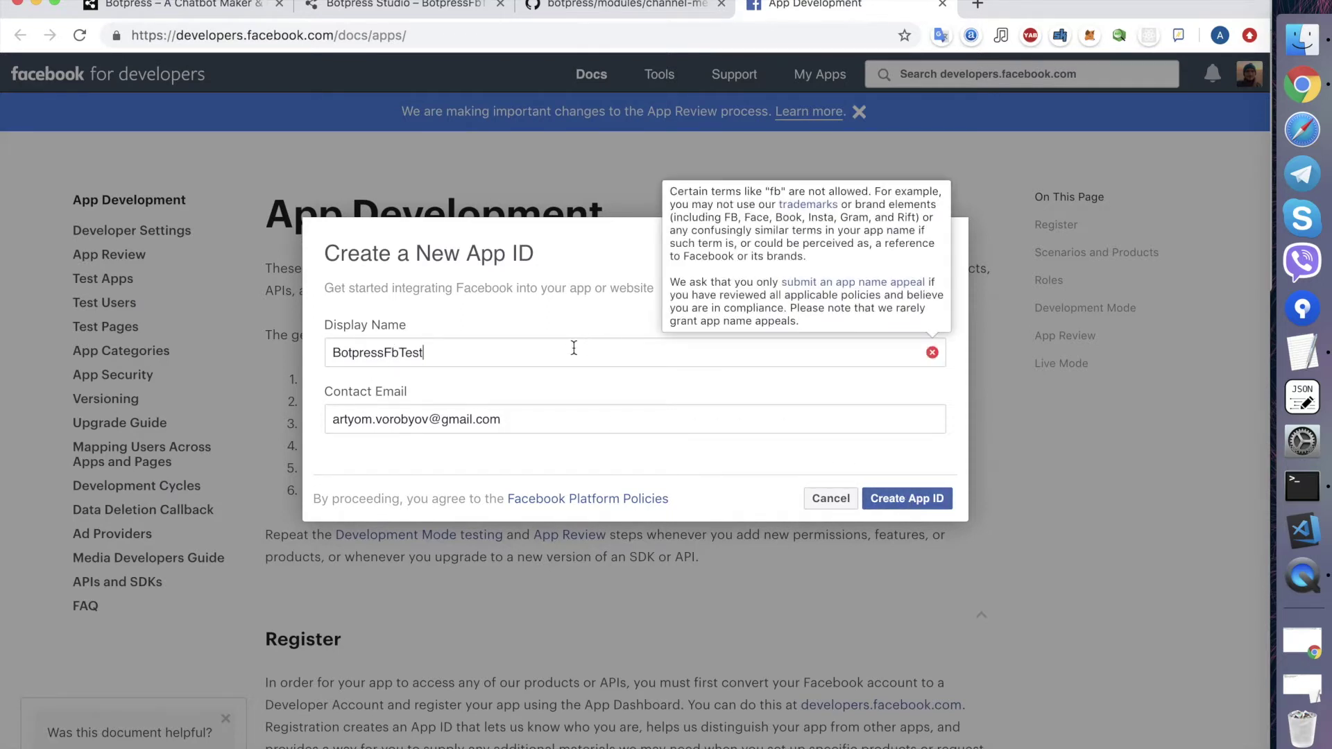
click(399, 354)
key(BackSpace)
key(BackSpace)
text(F)
click(908, 499)
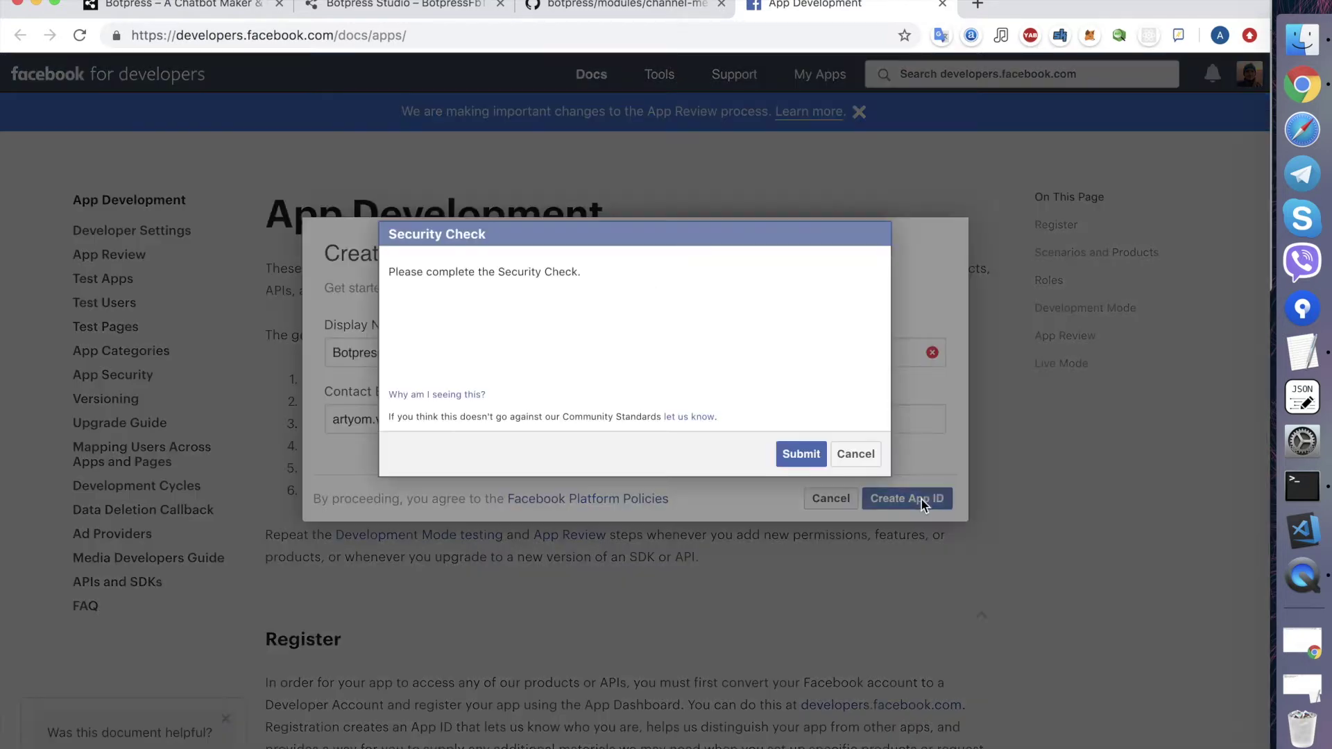
click(413, 331)
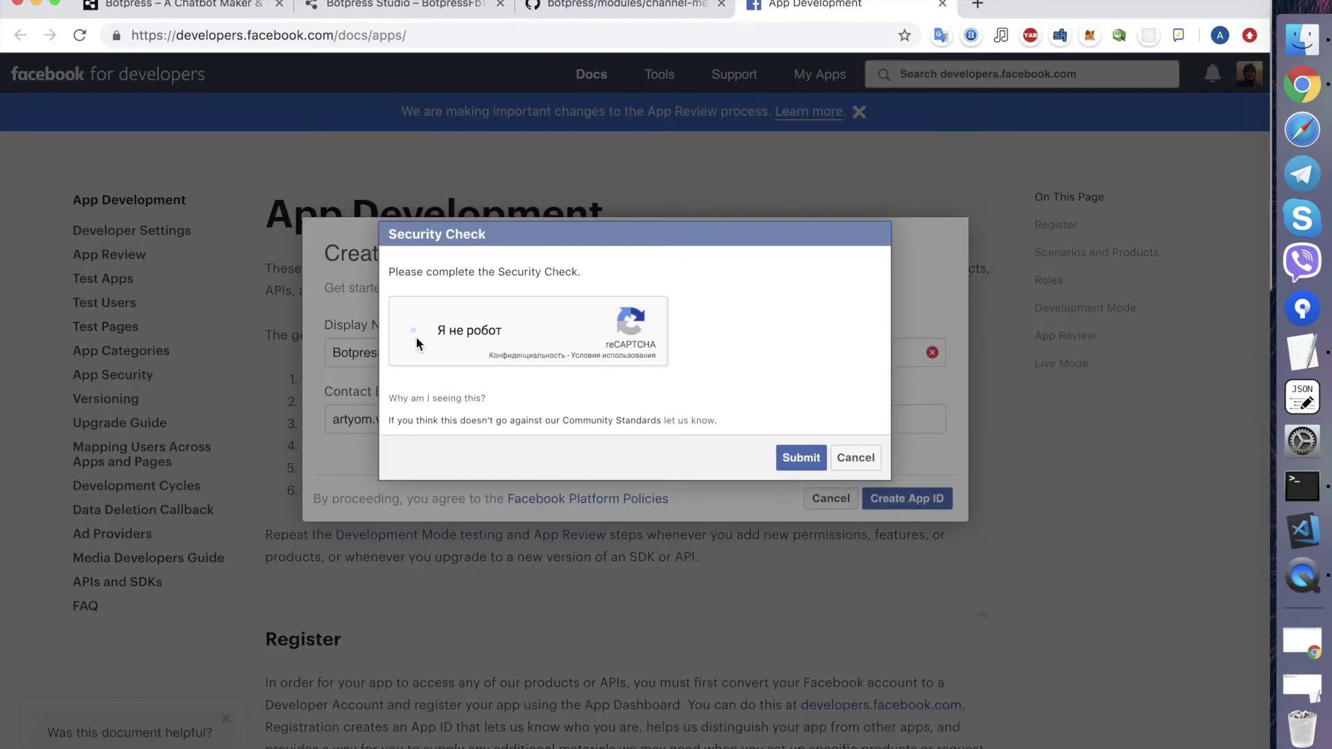
click(788, 458)
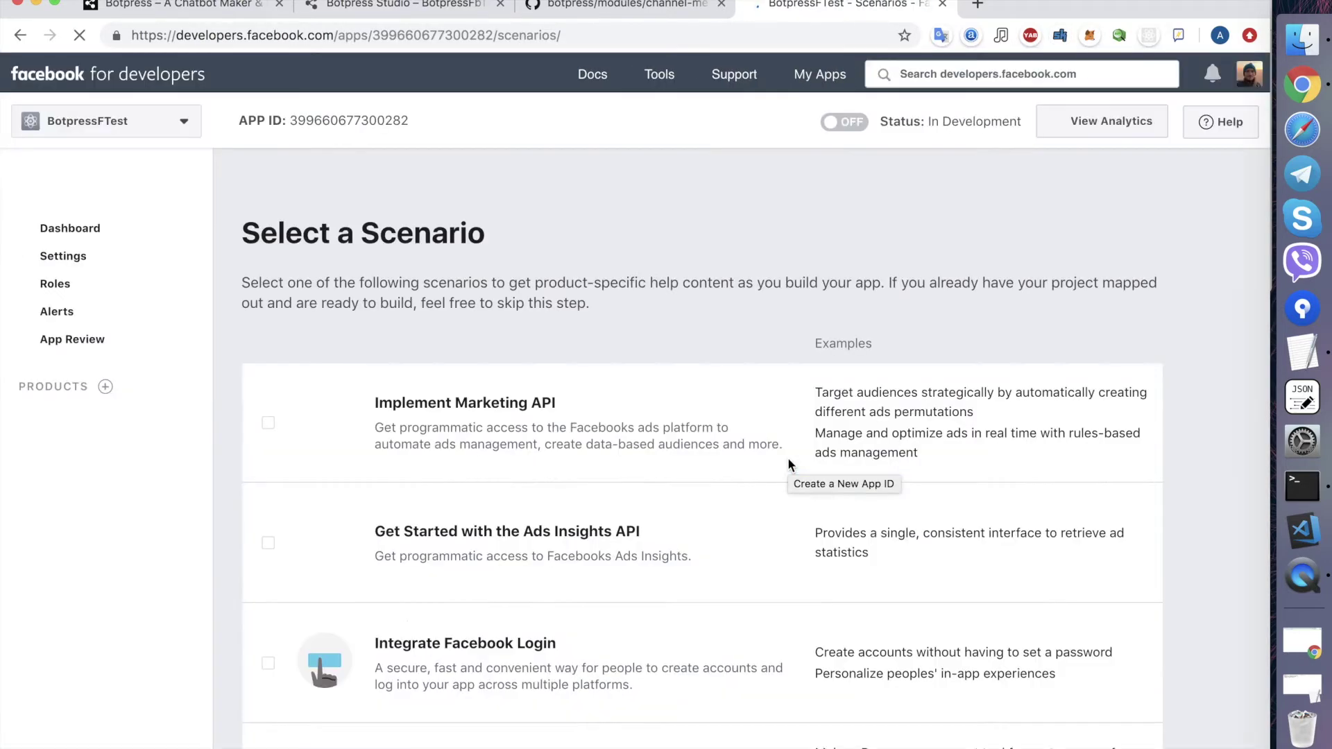
- Look over the new BotpressFTest app page and open a blank browser tab
scroll(638, 647, down, 1)
scroll(638, 646, up, 1)
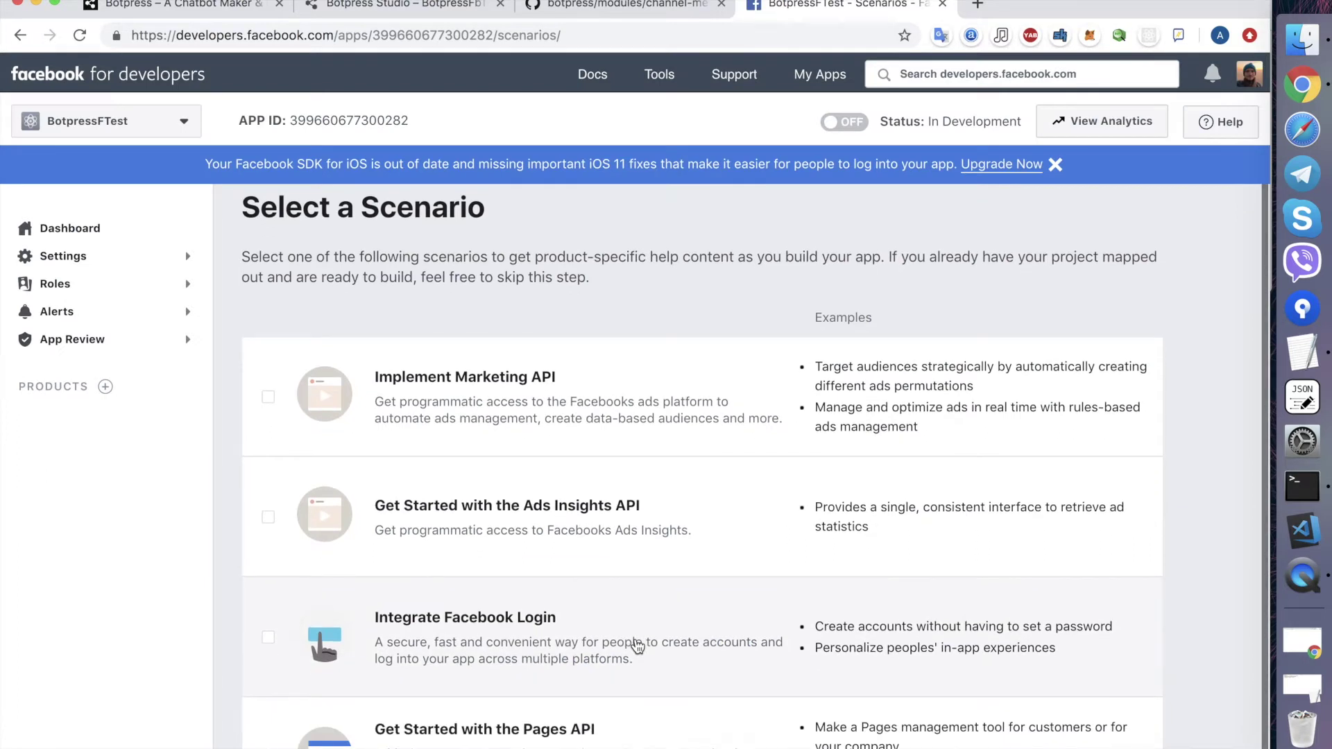
scroll(157, 335, up, 1)
scroll(157, 335, down, 1)
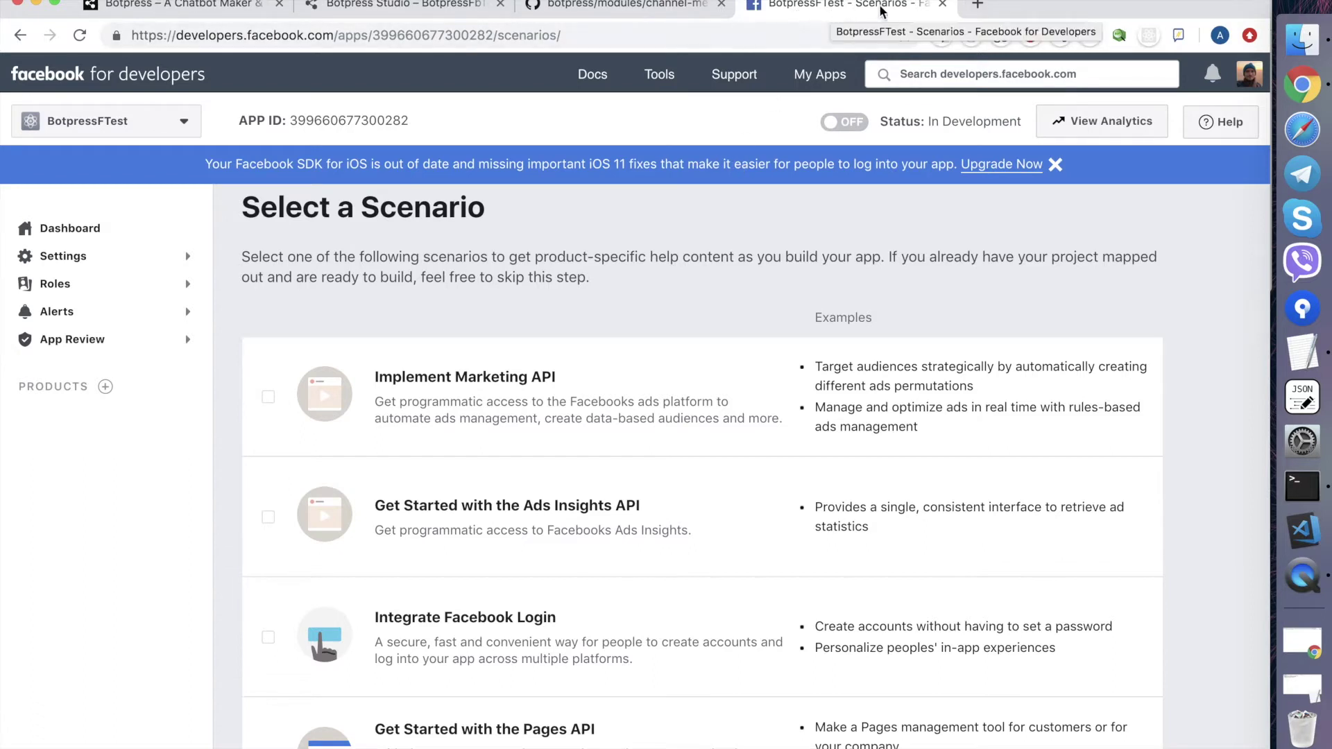
click(979, 5)
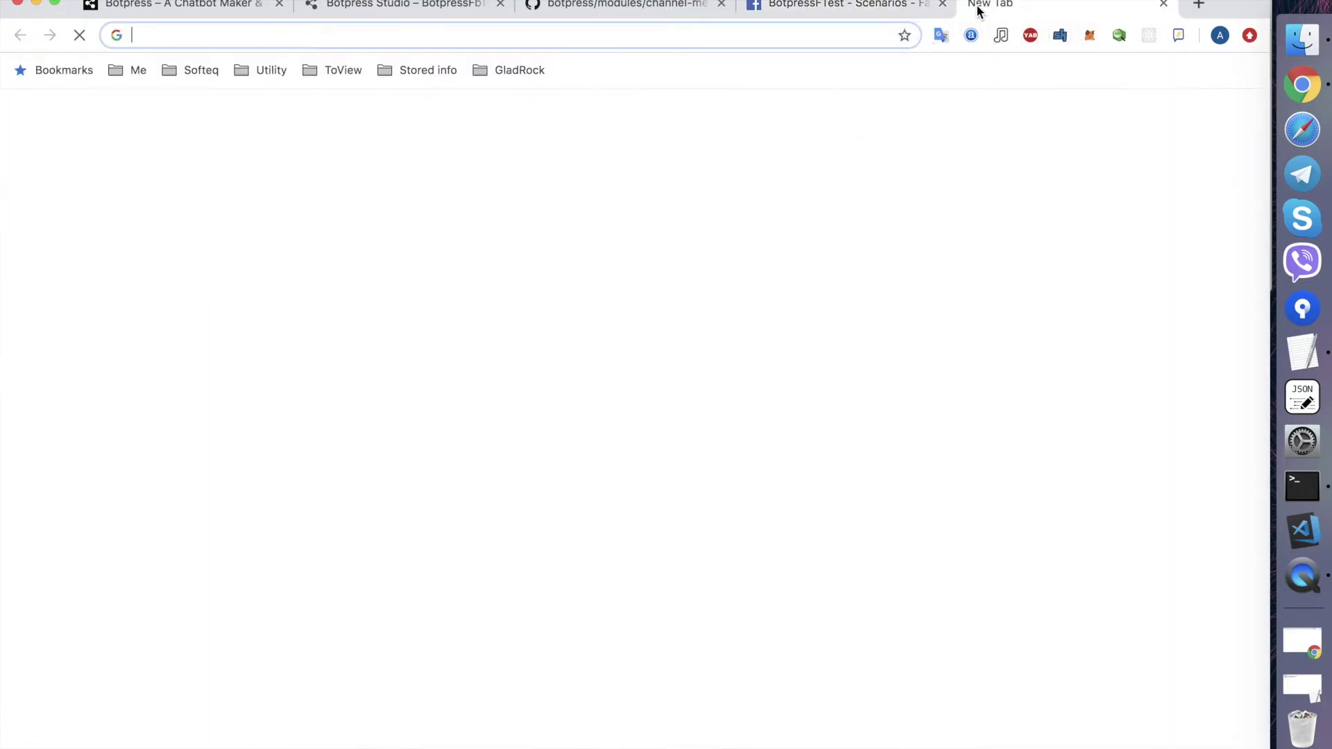
- Go to facebook.com and start a new Business or Brand page from the managed pages list
text(facebook.com)
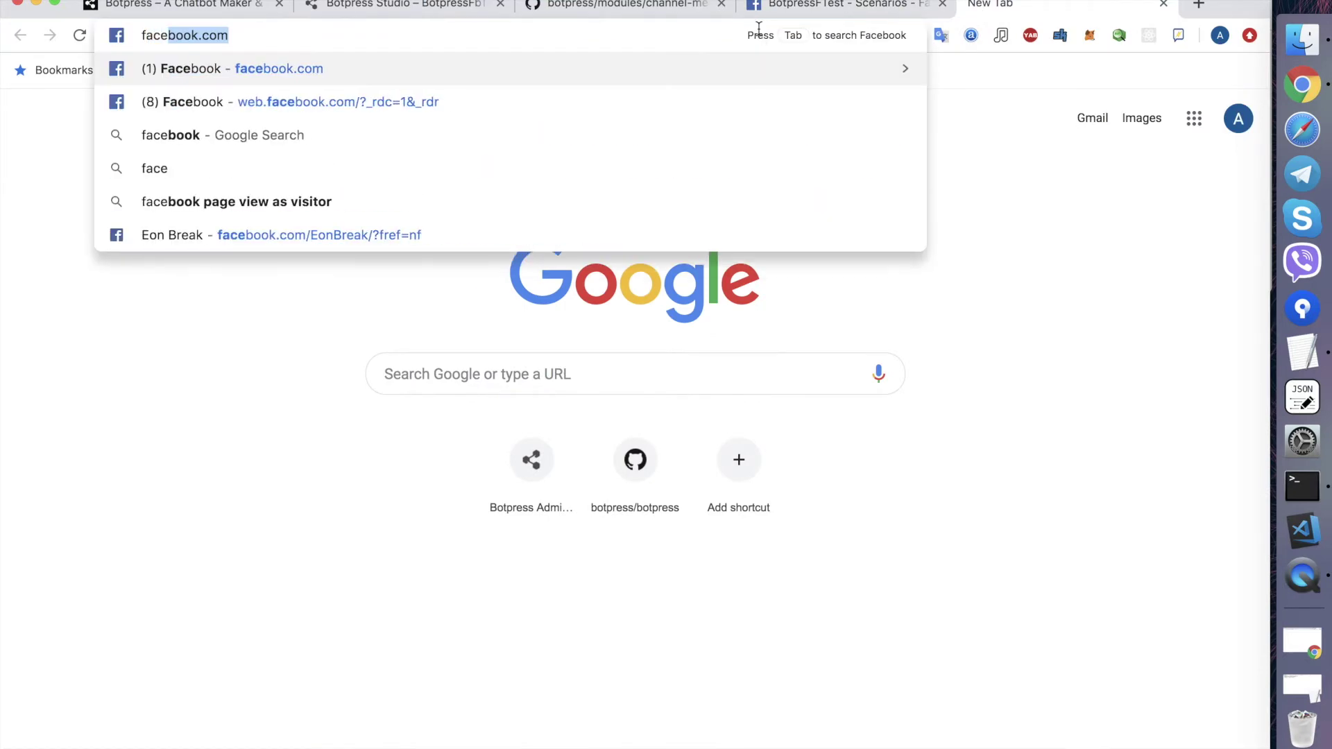
key(Return)
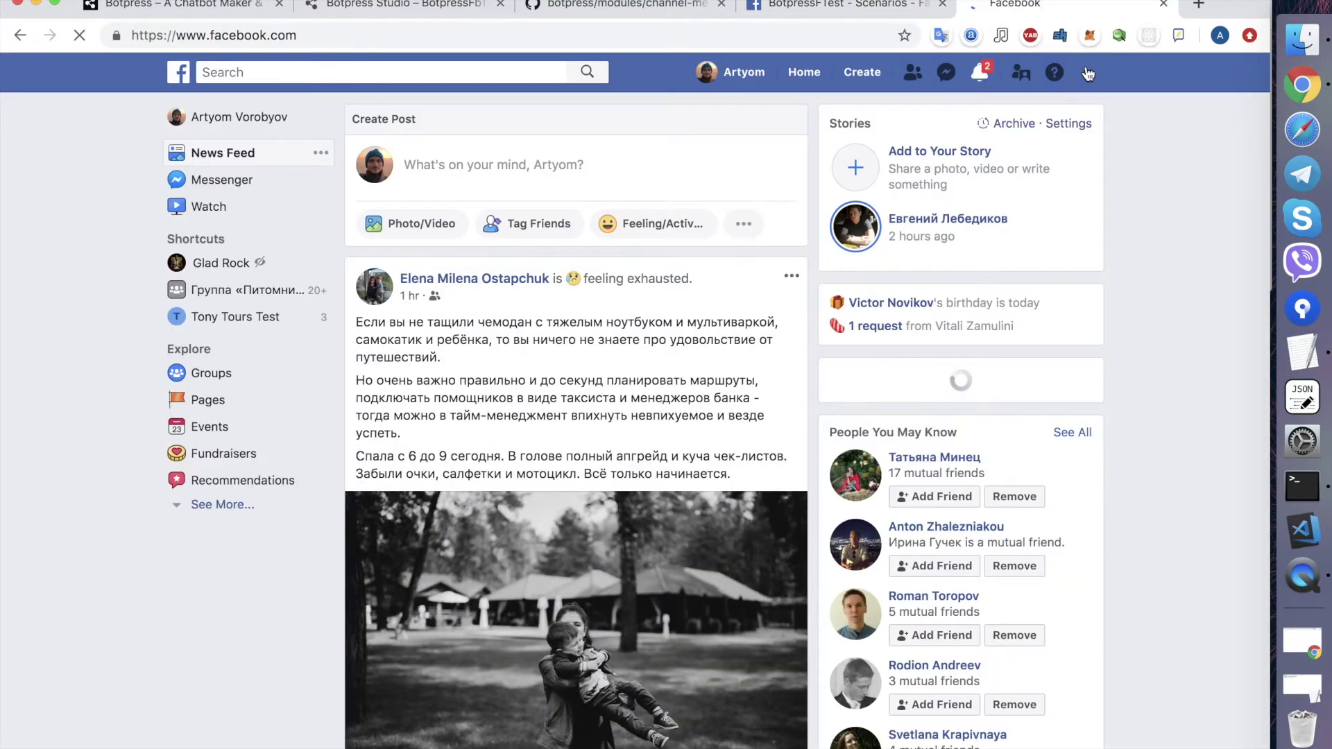
click(1087, 73)
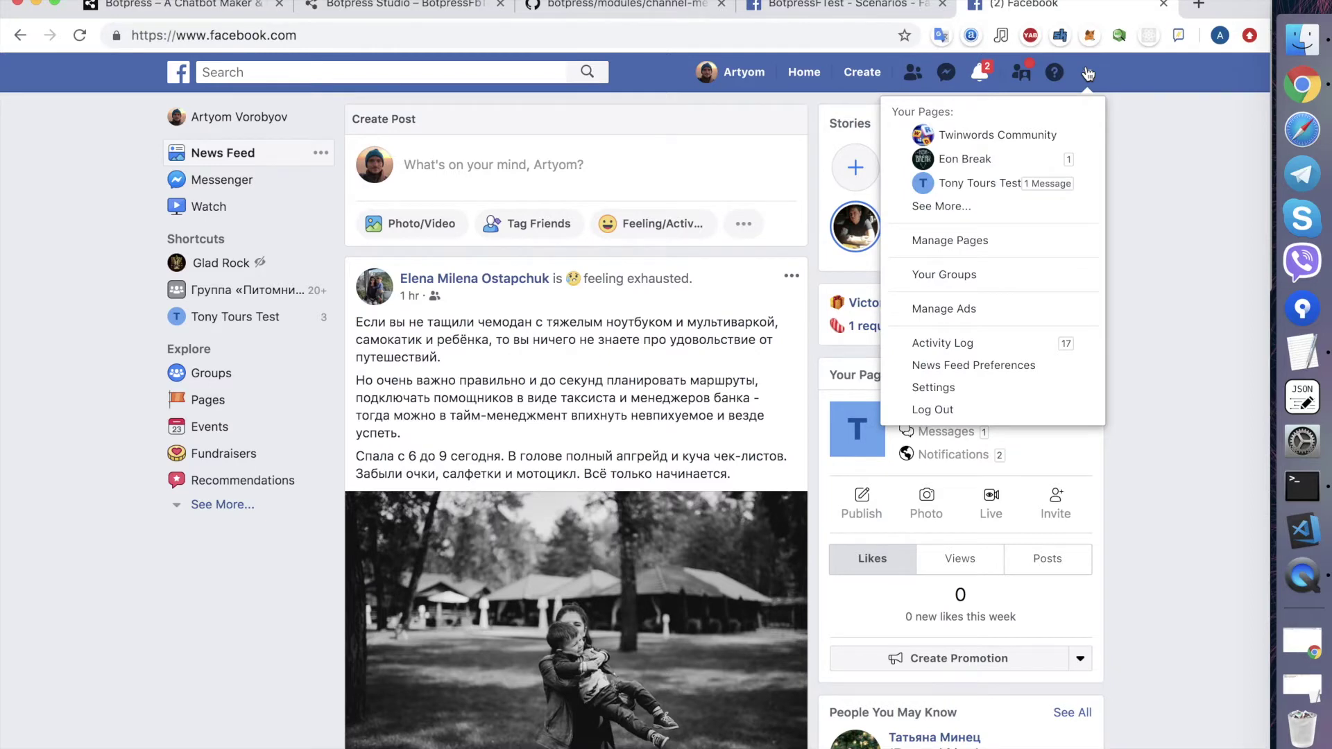
click(1000, 243)
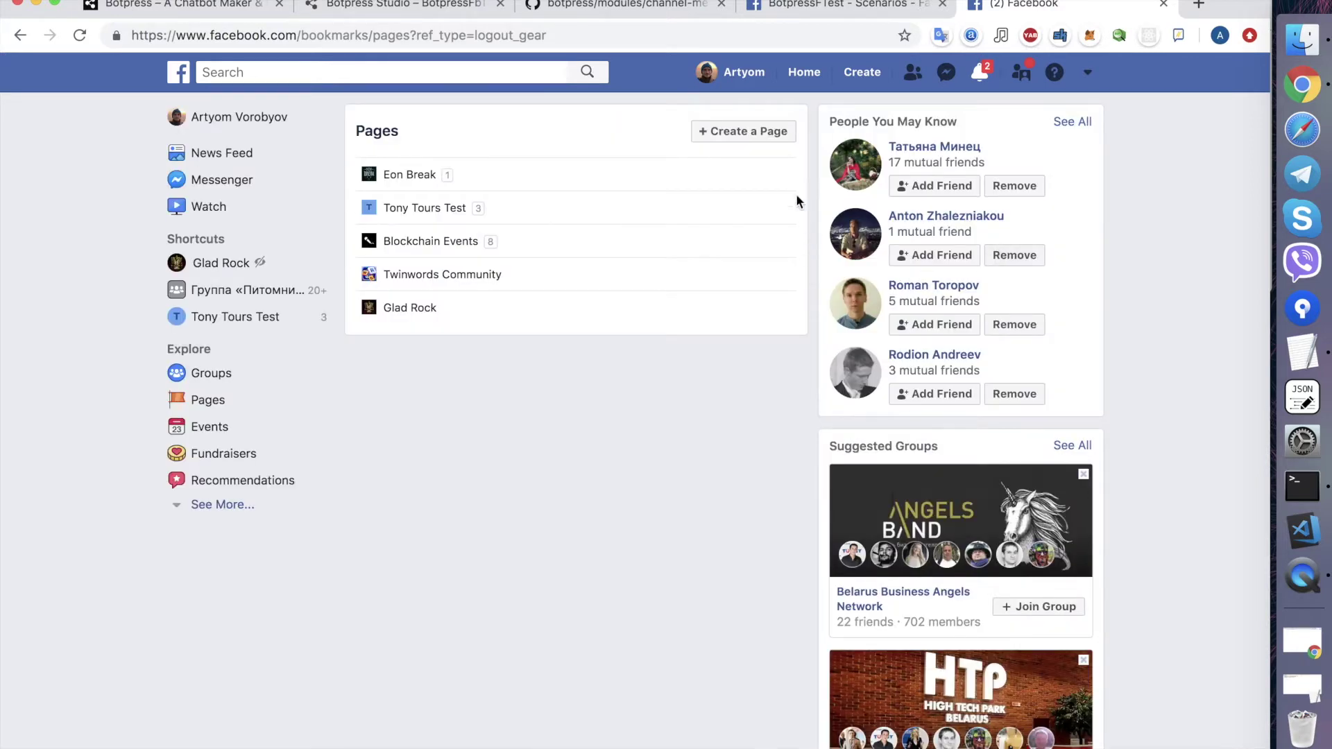
click(773, 132)
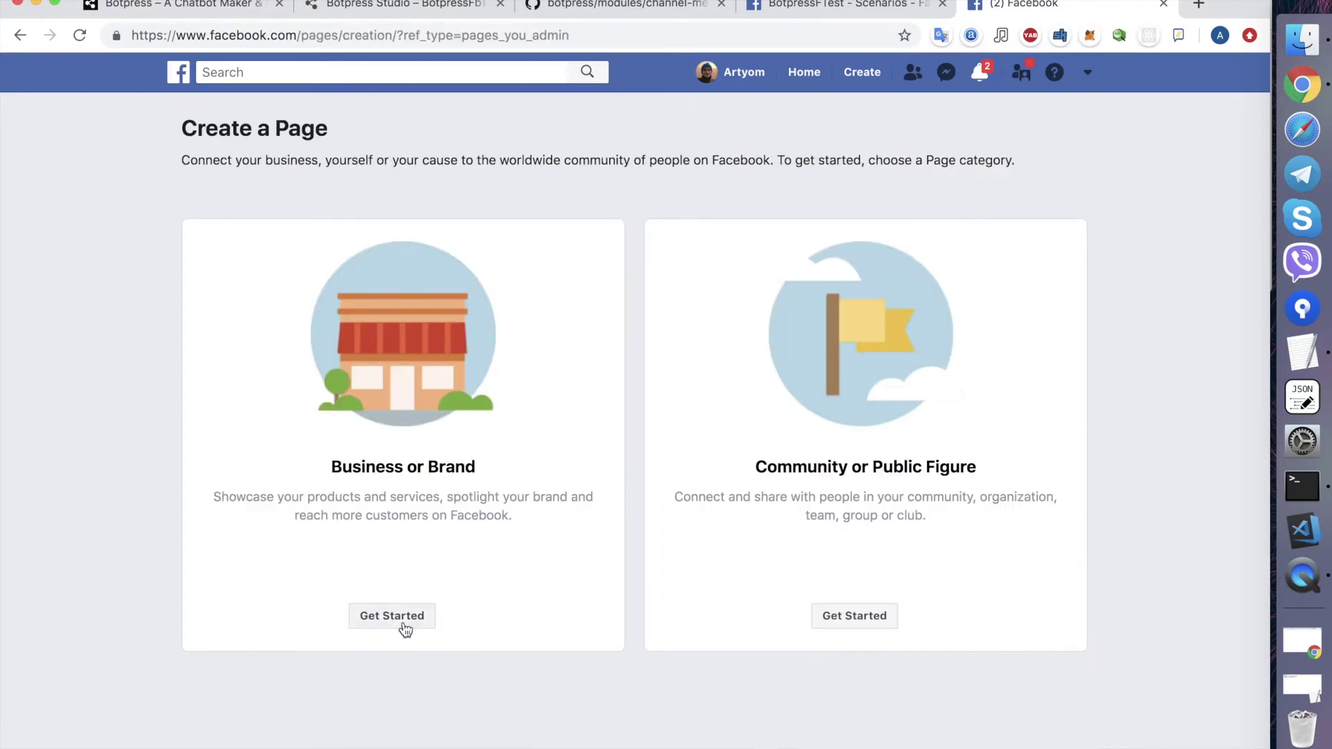
click(404, 625)
- Enter the page name, pasting BotpressFbTest and trimming a stray letter
click(298, 343)
text(BotpressFbTest)
click(297, 396)
click(279, 343)
key(BackSpace)
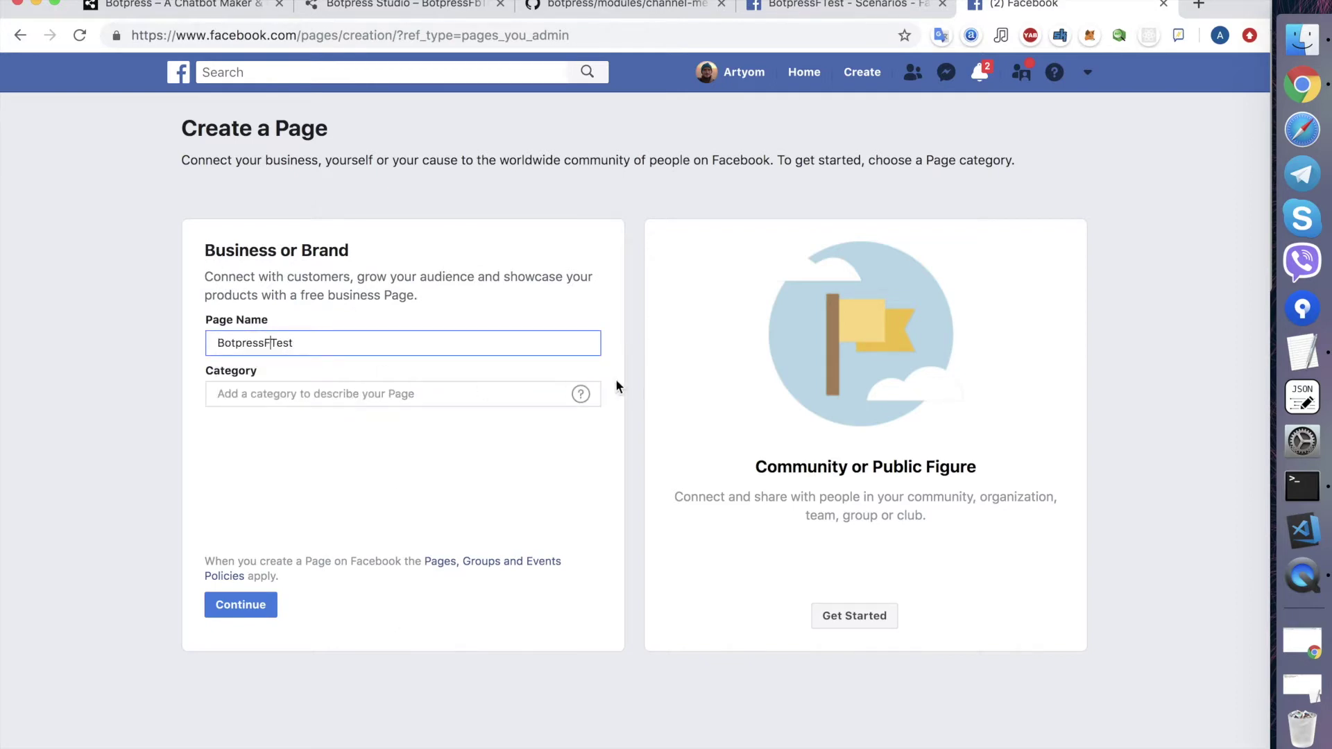
- Set the page category to Tour Agency
click(497, 399)
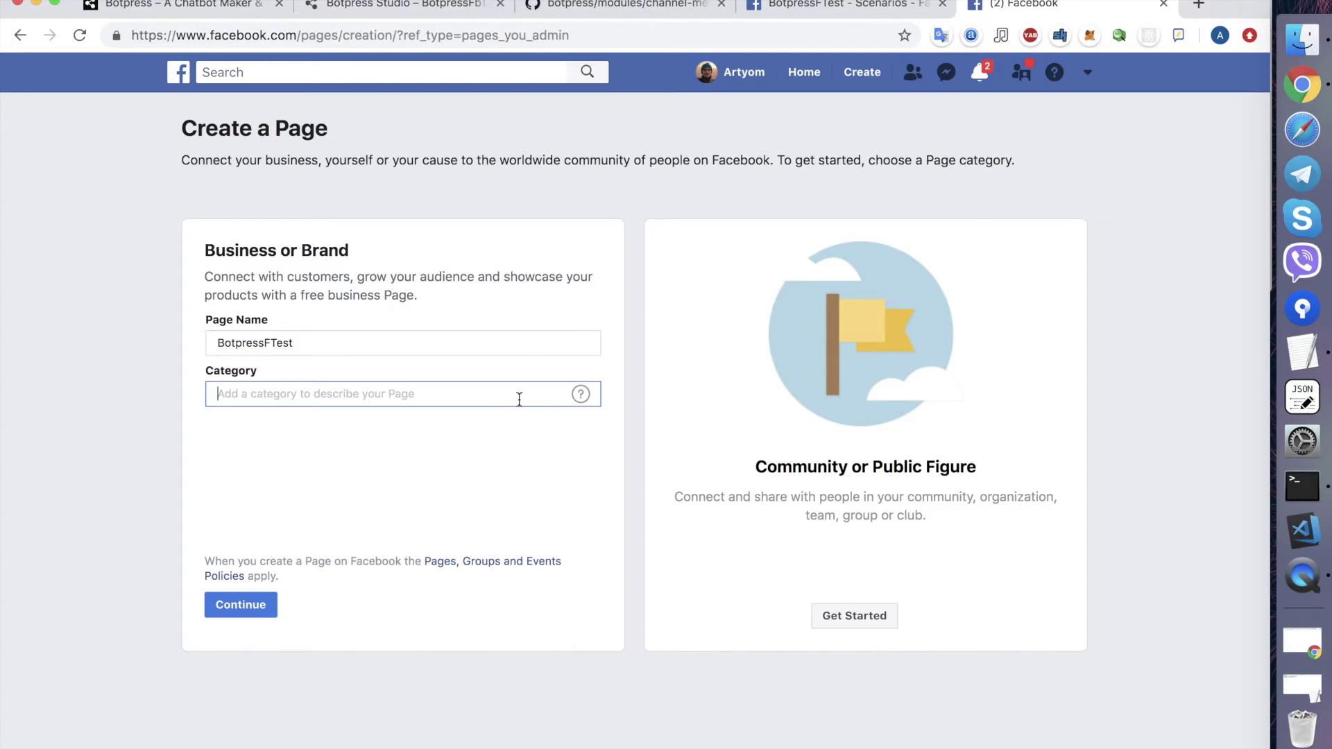
text(Chatbot)
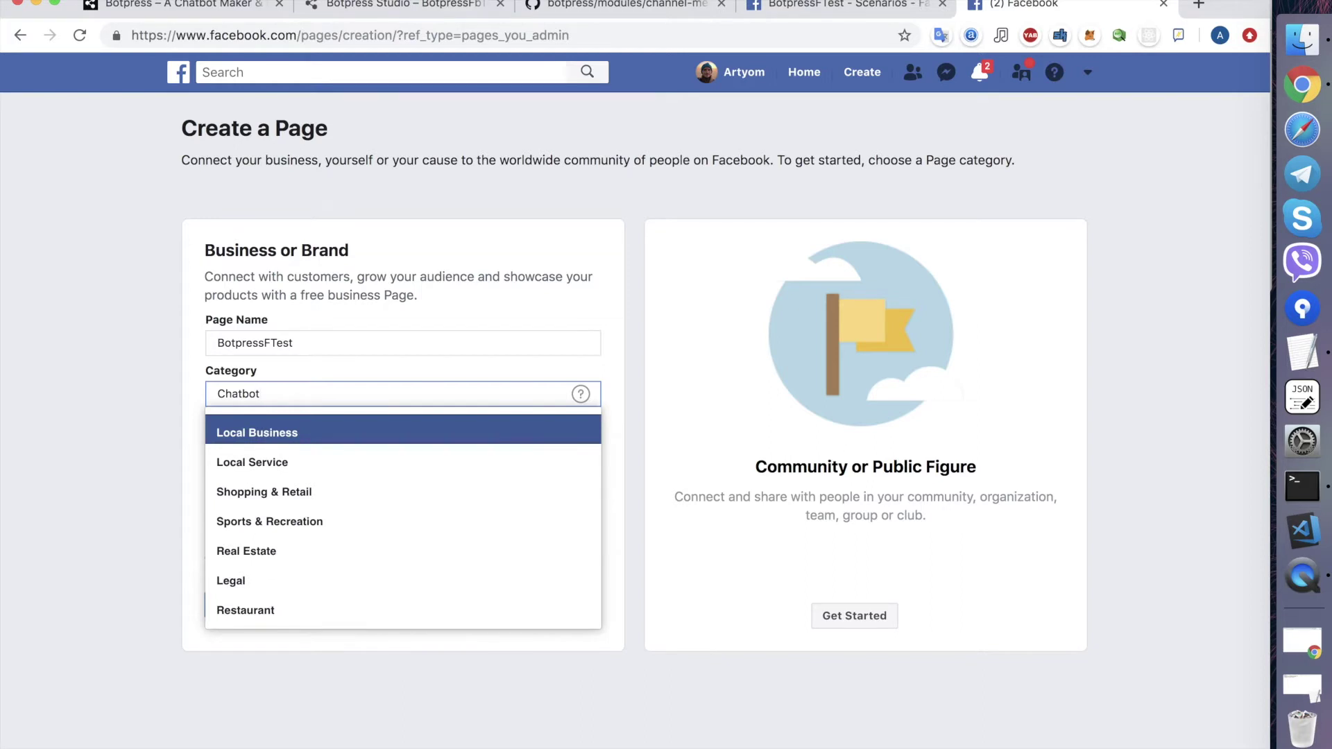
key(Return)
click(348, 345)
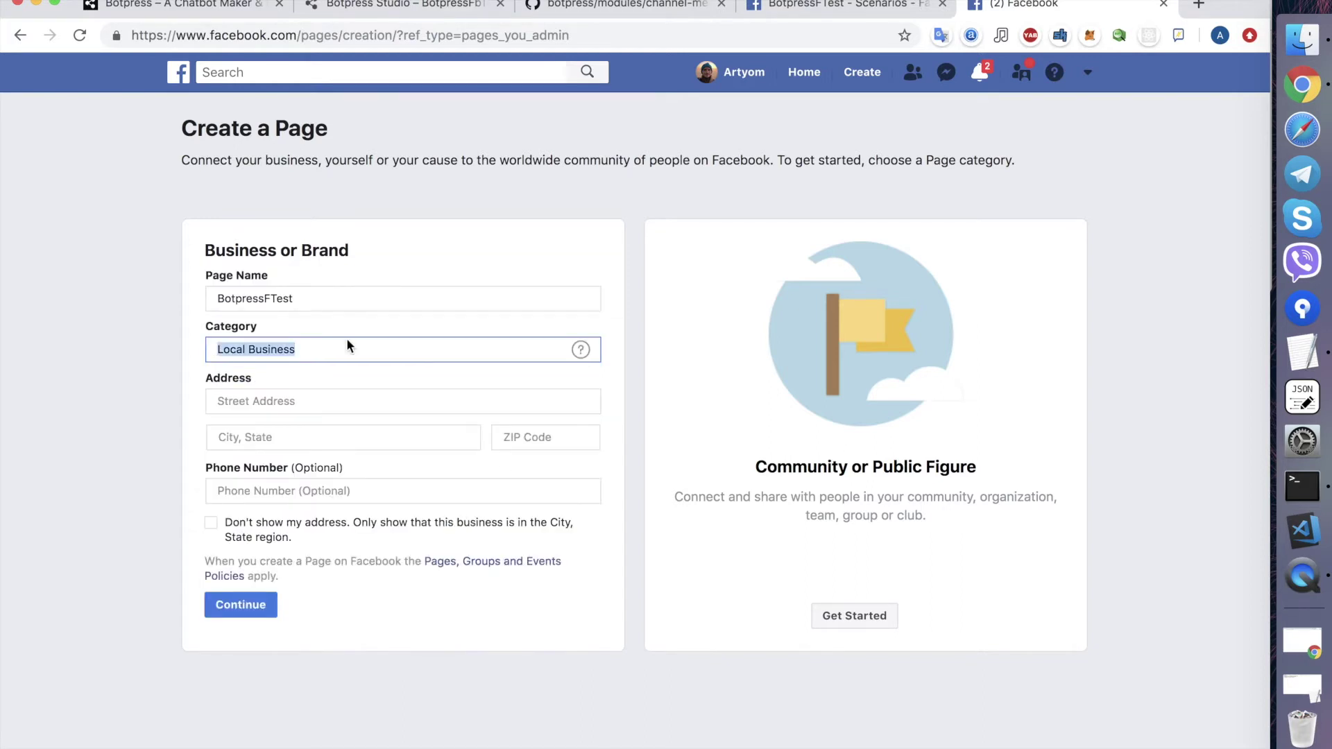
text(Tour)
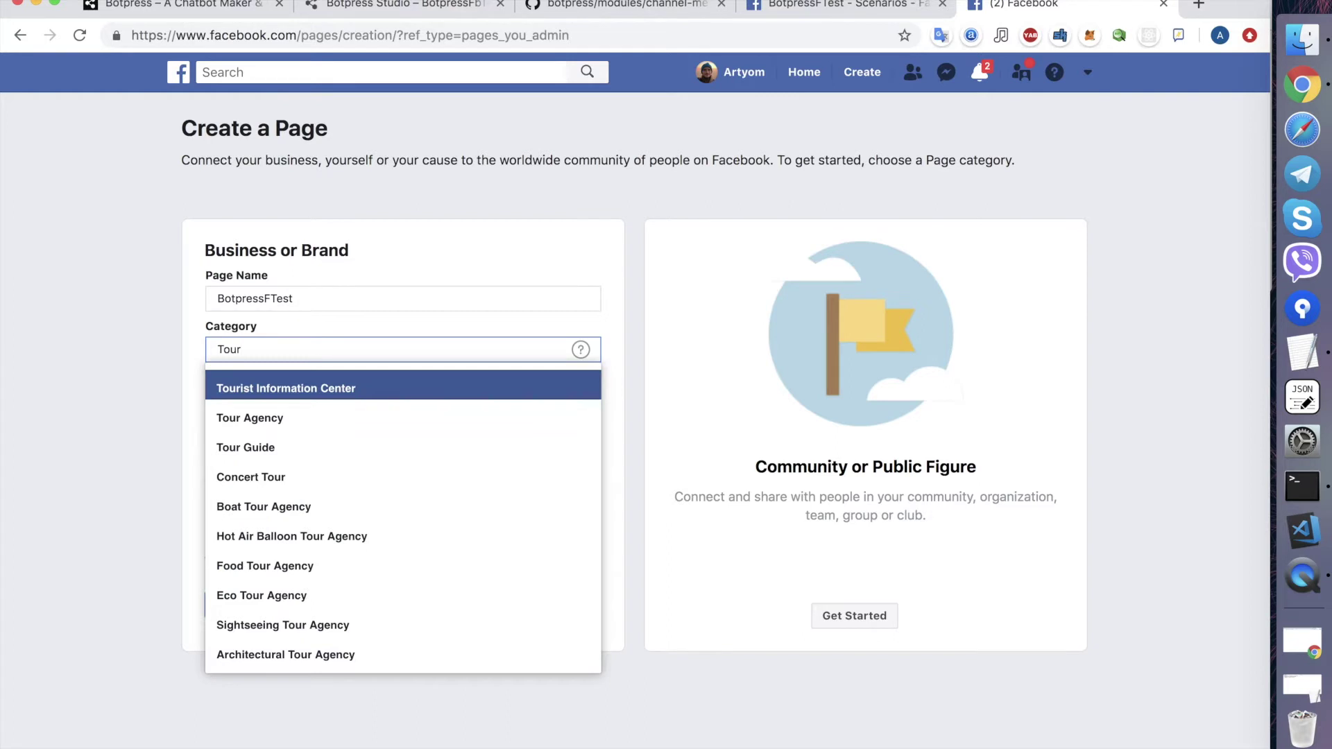
key(Down)
key(Return)
- Enter address Sddd street, Minsk, 220000, tick 'Don't show my address', and submit
click(329, 397)
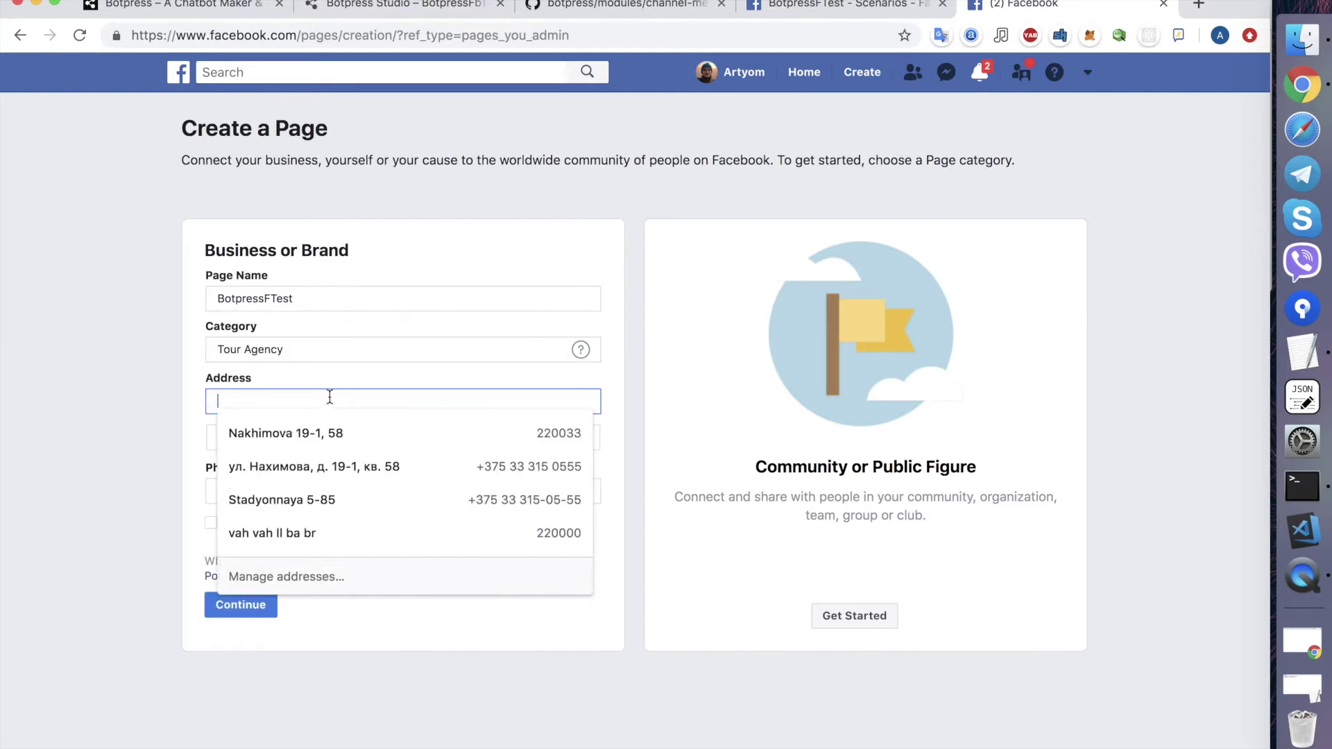
text(Sd)
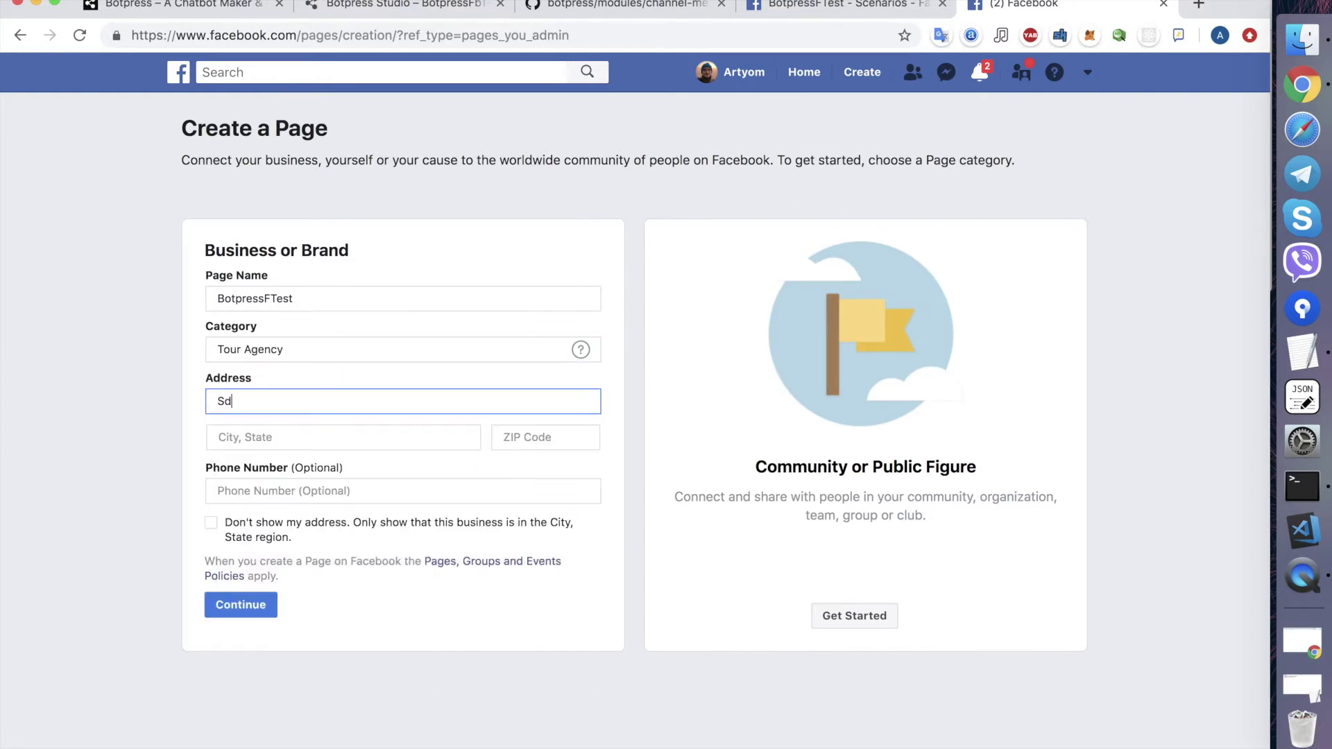
text(dd street)
key(Tab)
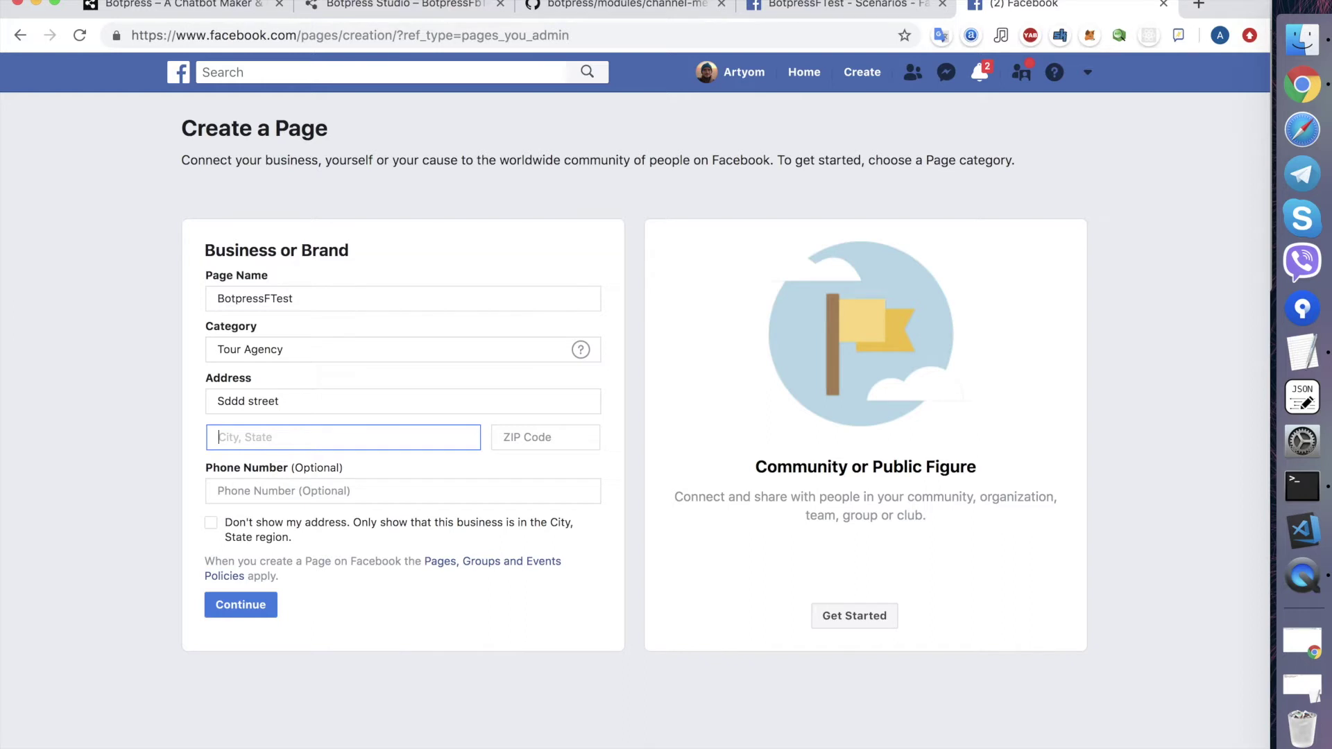
text(Minsk)
key(Tab)
text(220000)
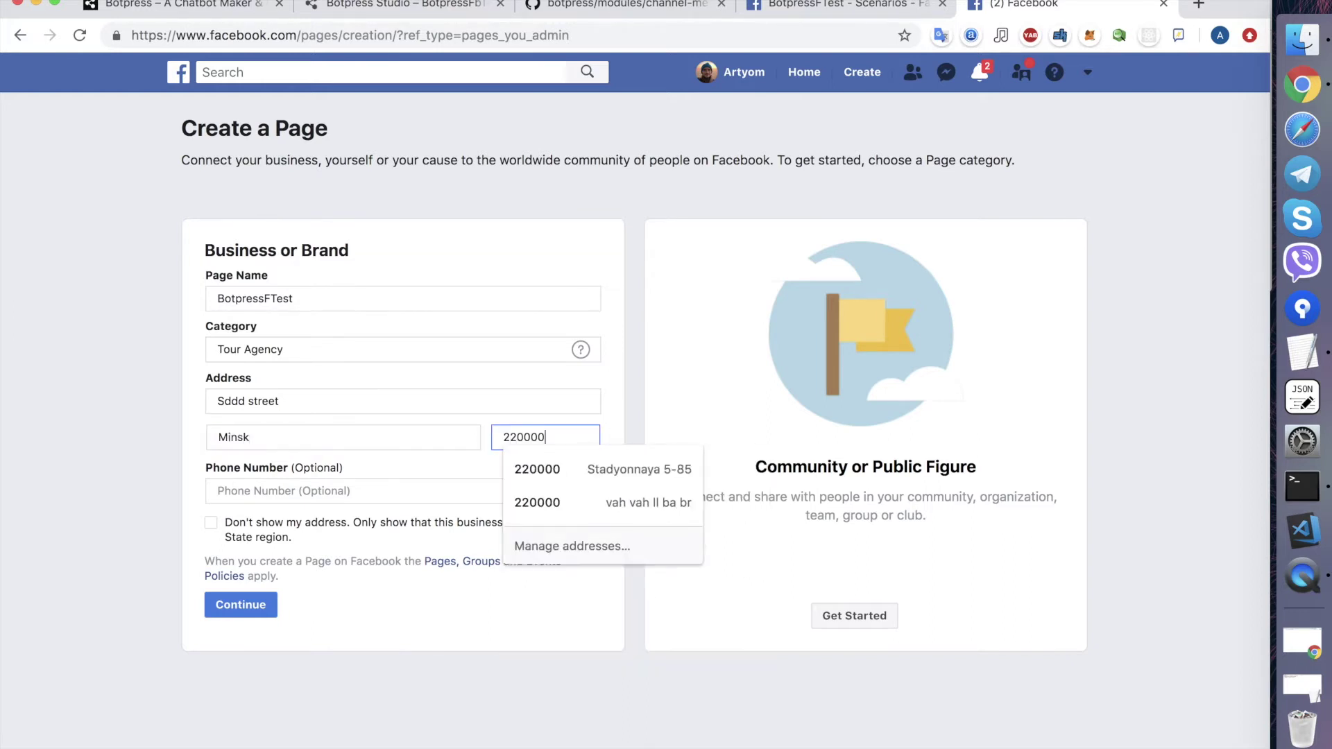
key(Tab)
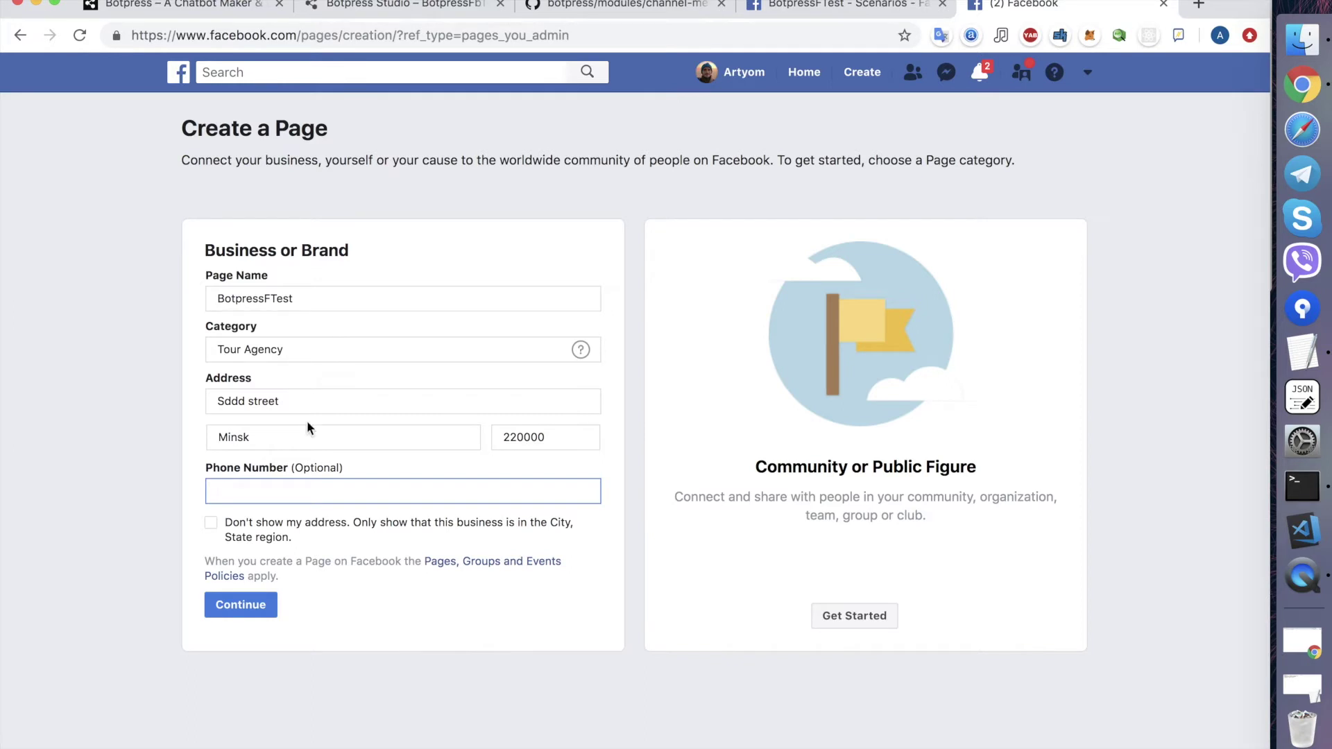
click(221, 532)
click(232, 601)
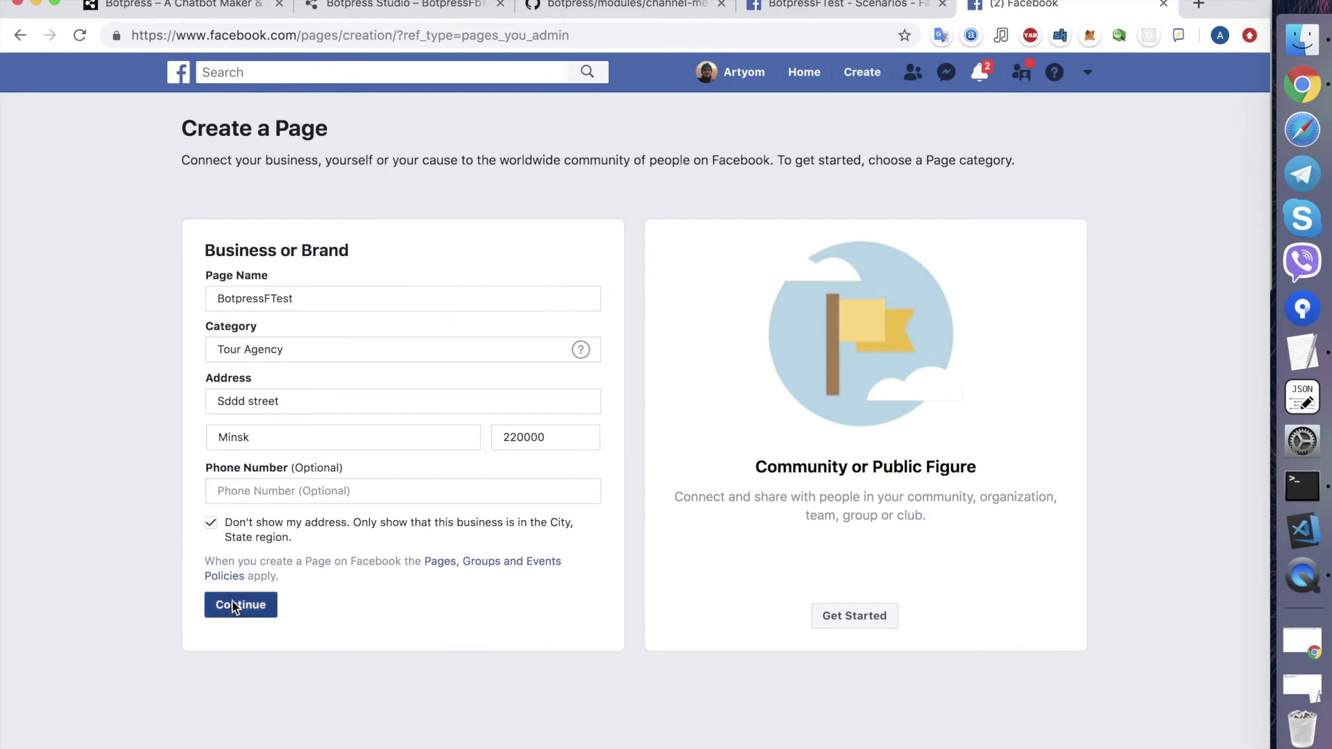
- Correct the city to Minsk, Belarus from the suggestions and resubmit the page details
double_click(293, 489)
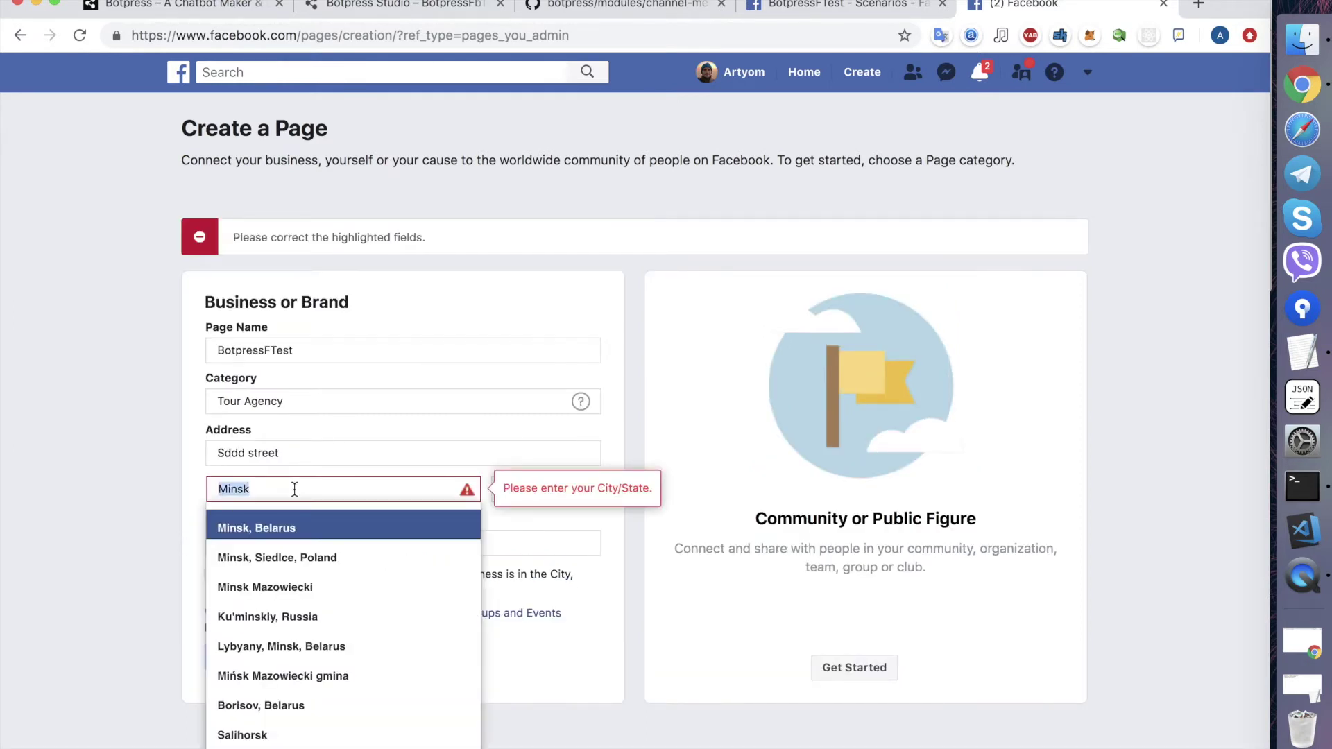
key(Down)
key(Return)
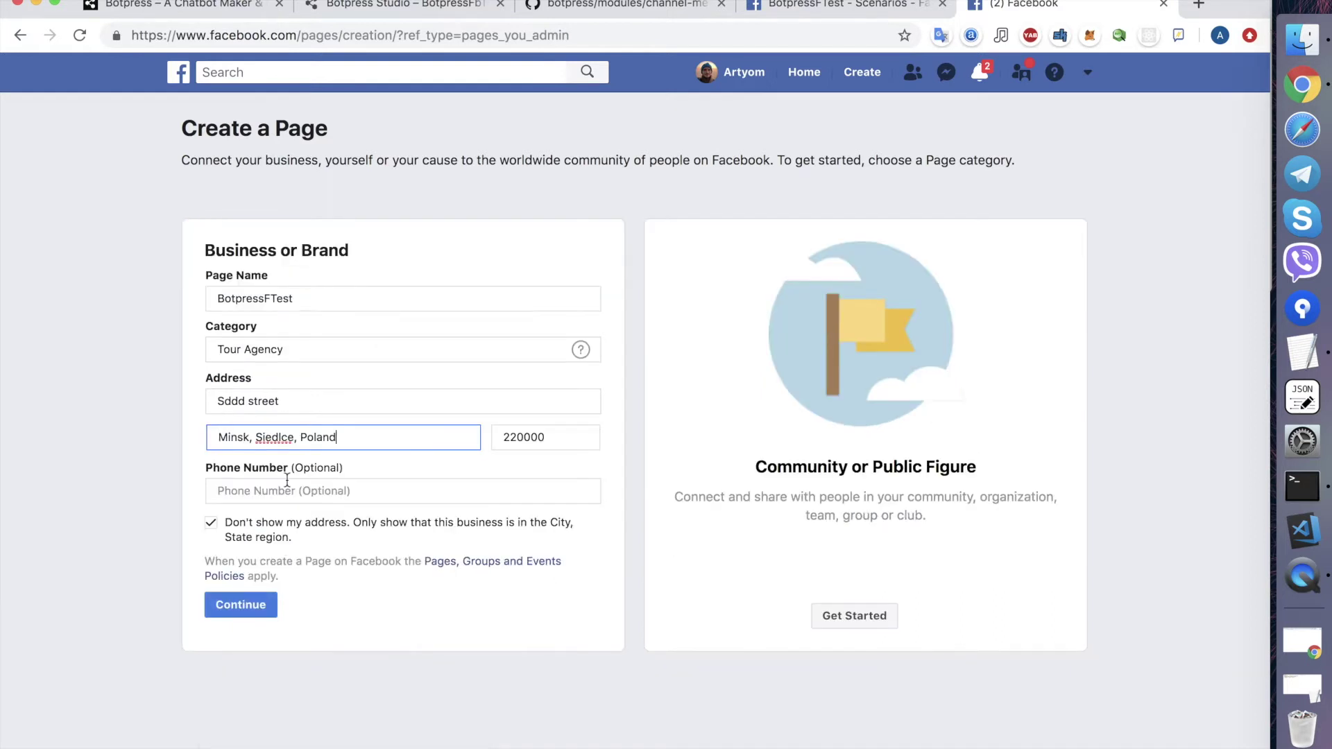
triple_click(288, 443)
text(Mni)
key(BackSpace)
key(BackSpace)
text(insk)
key(Return)
click(236, 609)
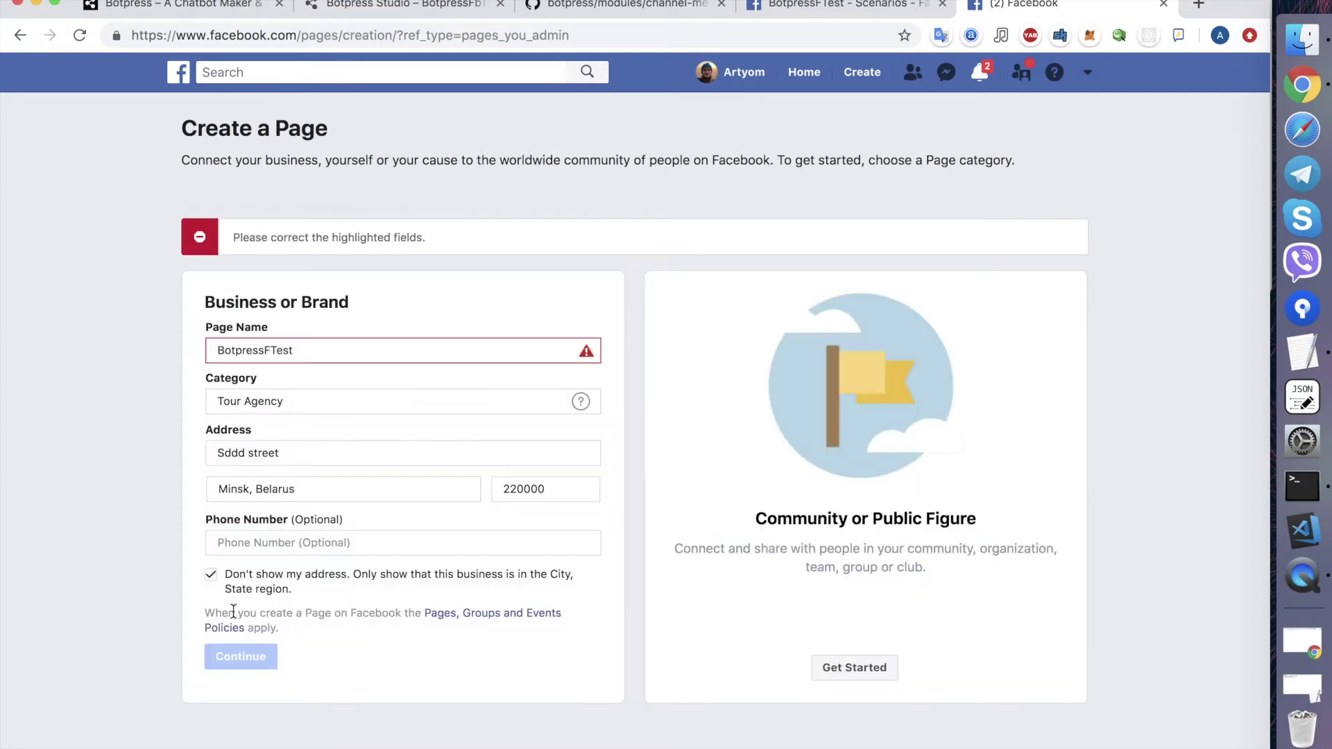
- Fix the page name's capitals to Botpressftest and create the page
mouse_move(325, 345)
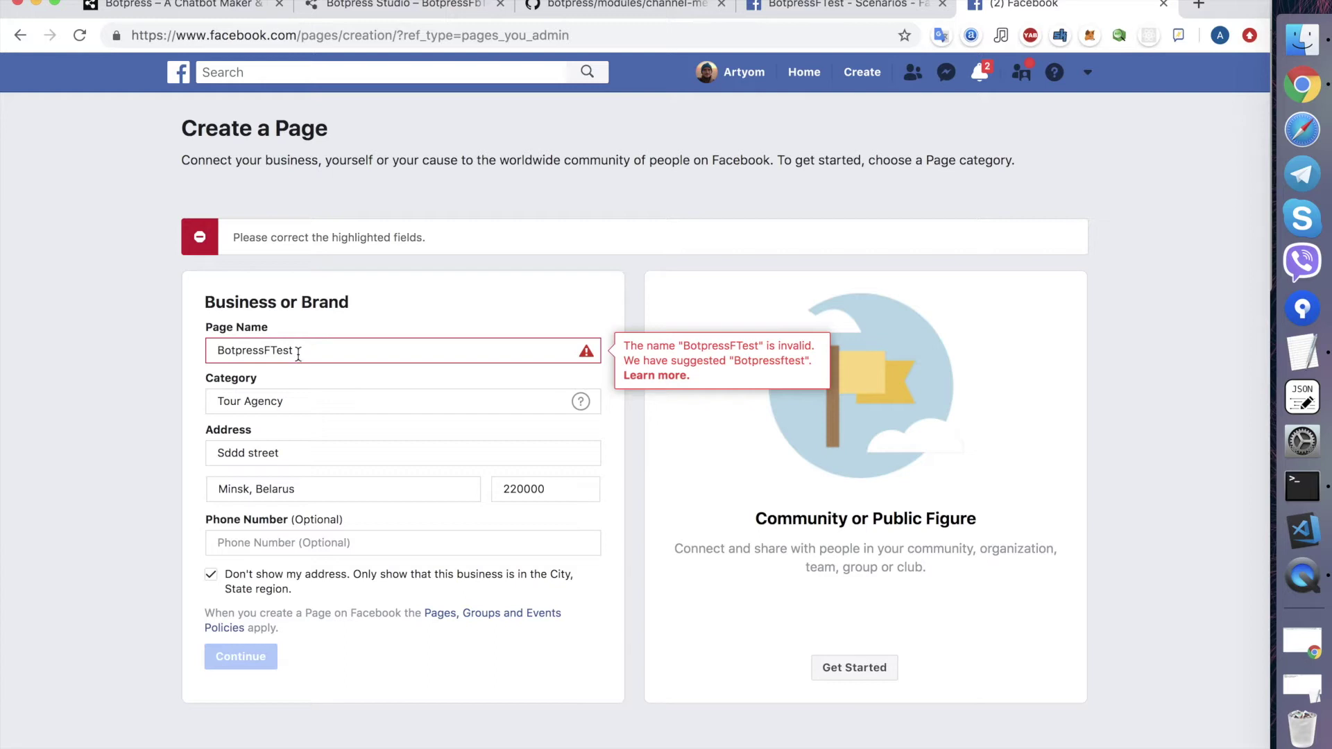
click(265, 351)
text(f)
key(shift+Right)
text(t)
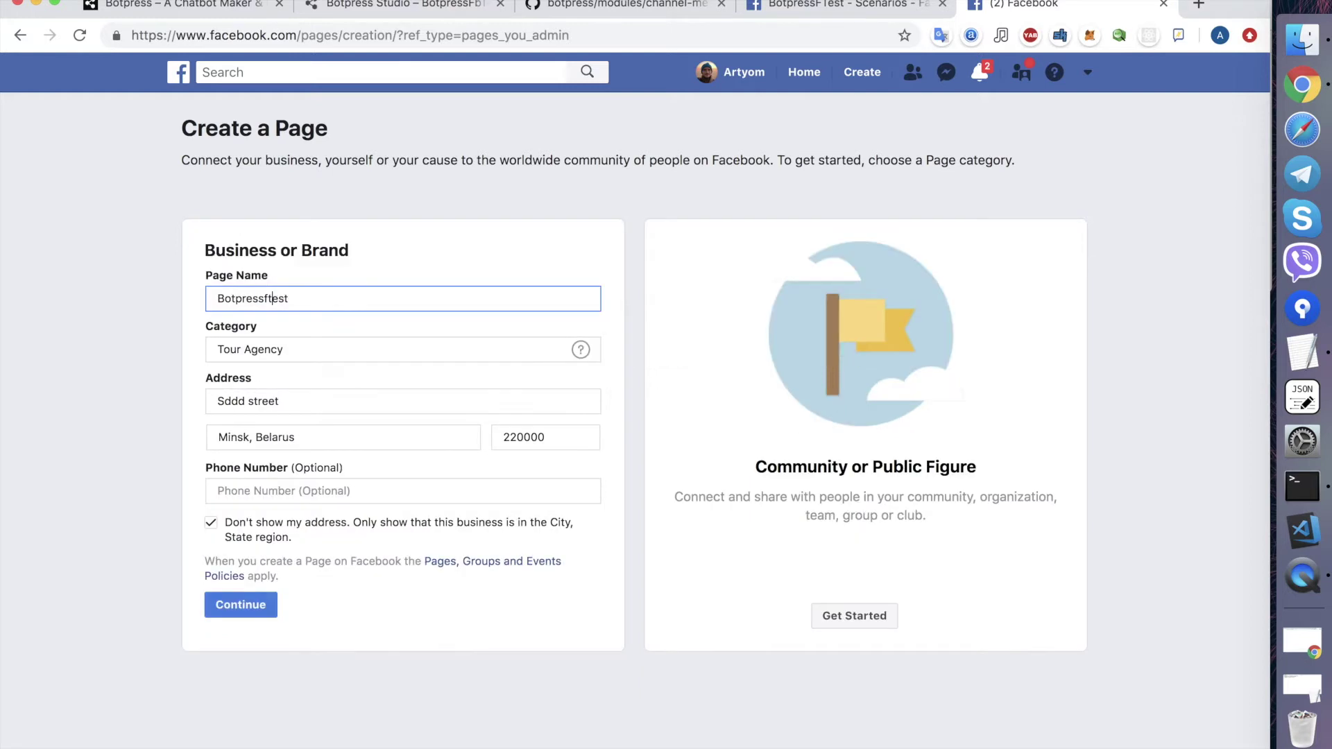
click(249, 608)
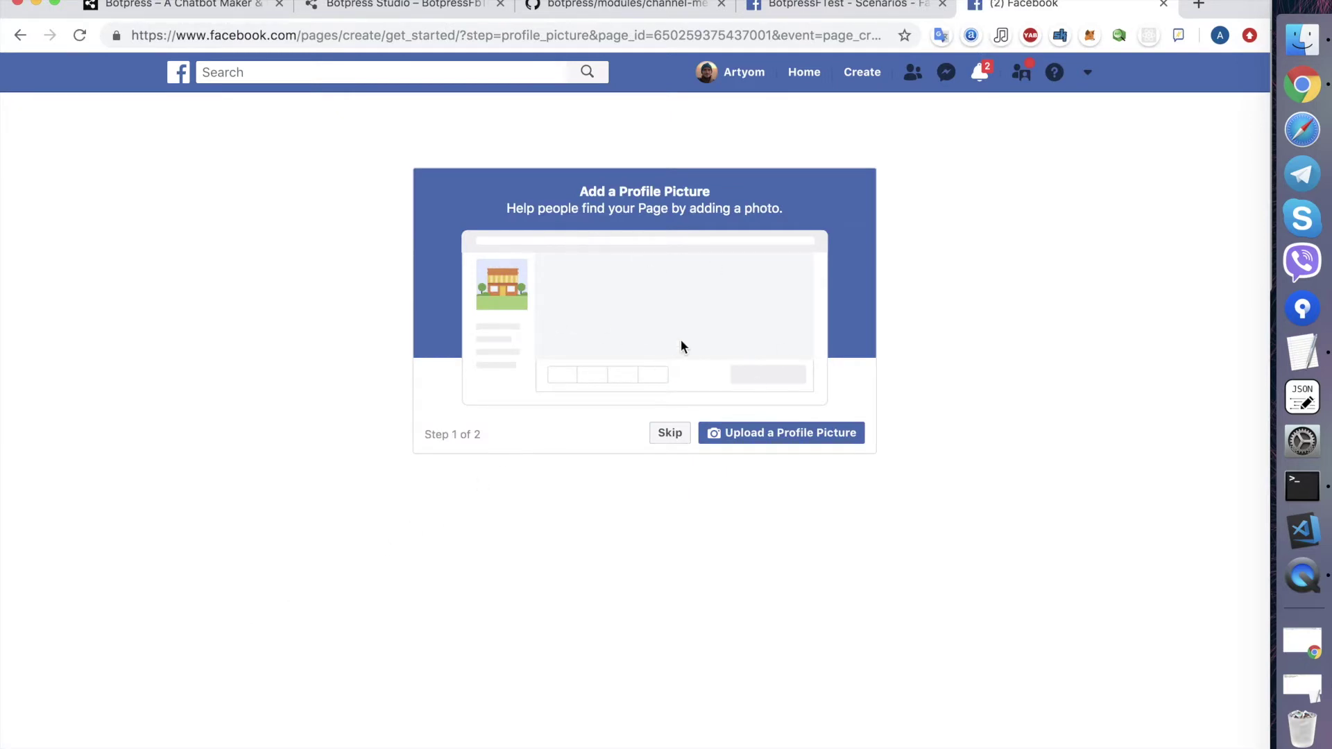
- Skip the profile picture and cover photo steps, then return to the Channel-Messenger README
click(668, 436)
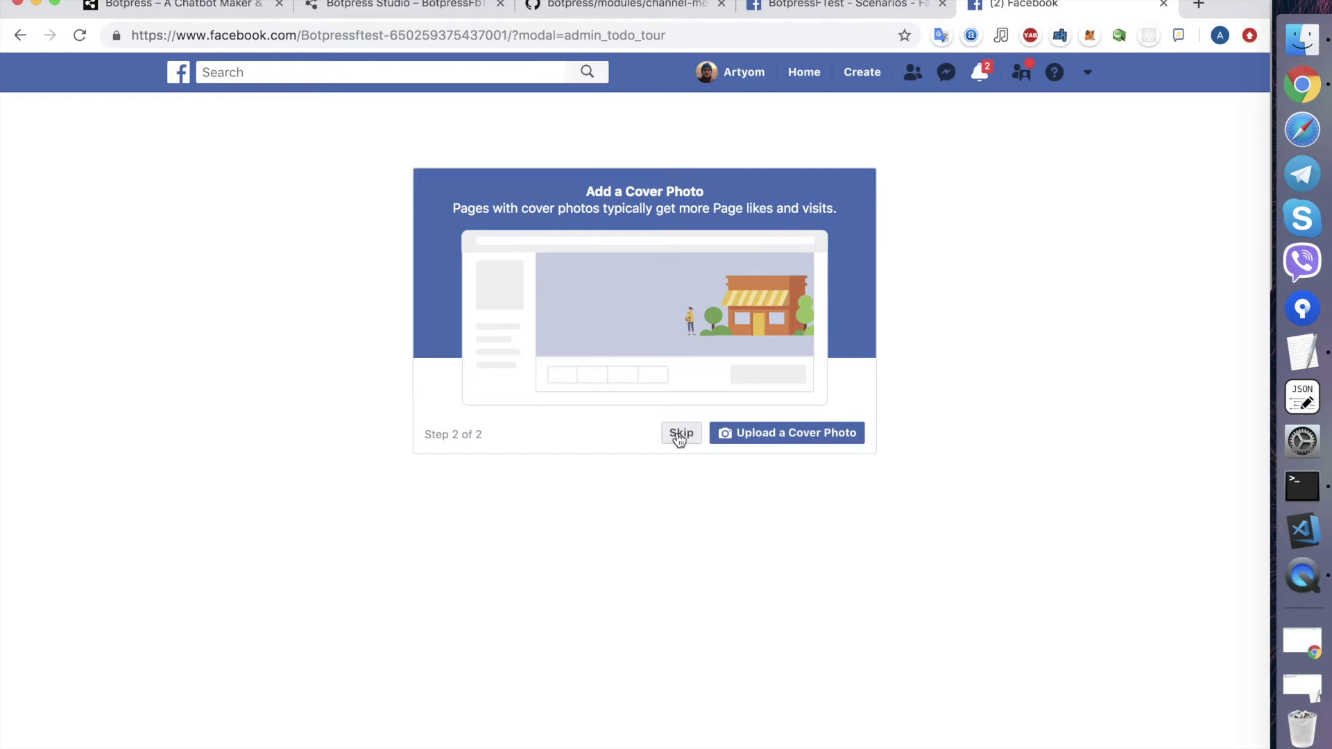
click(679, 435)
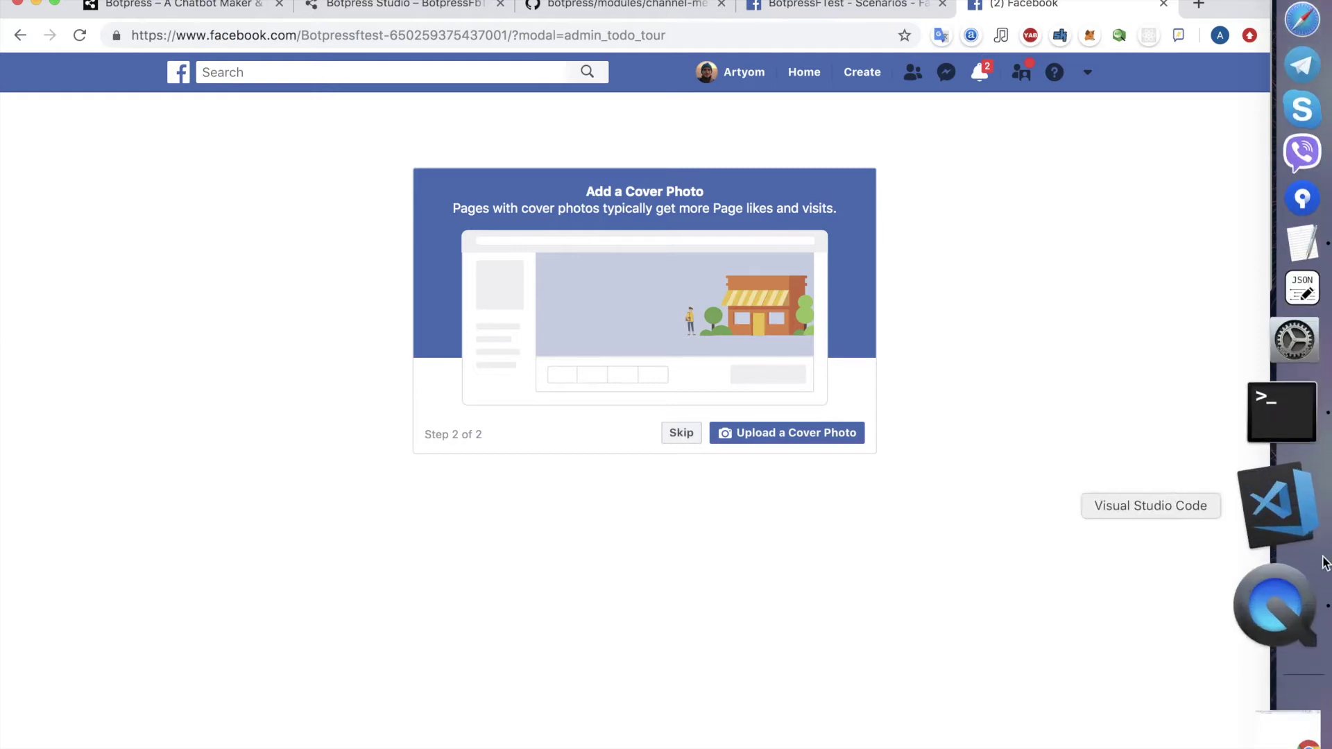
right_click(1304, 576)
click(1087, 648)
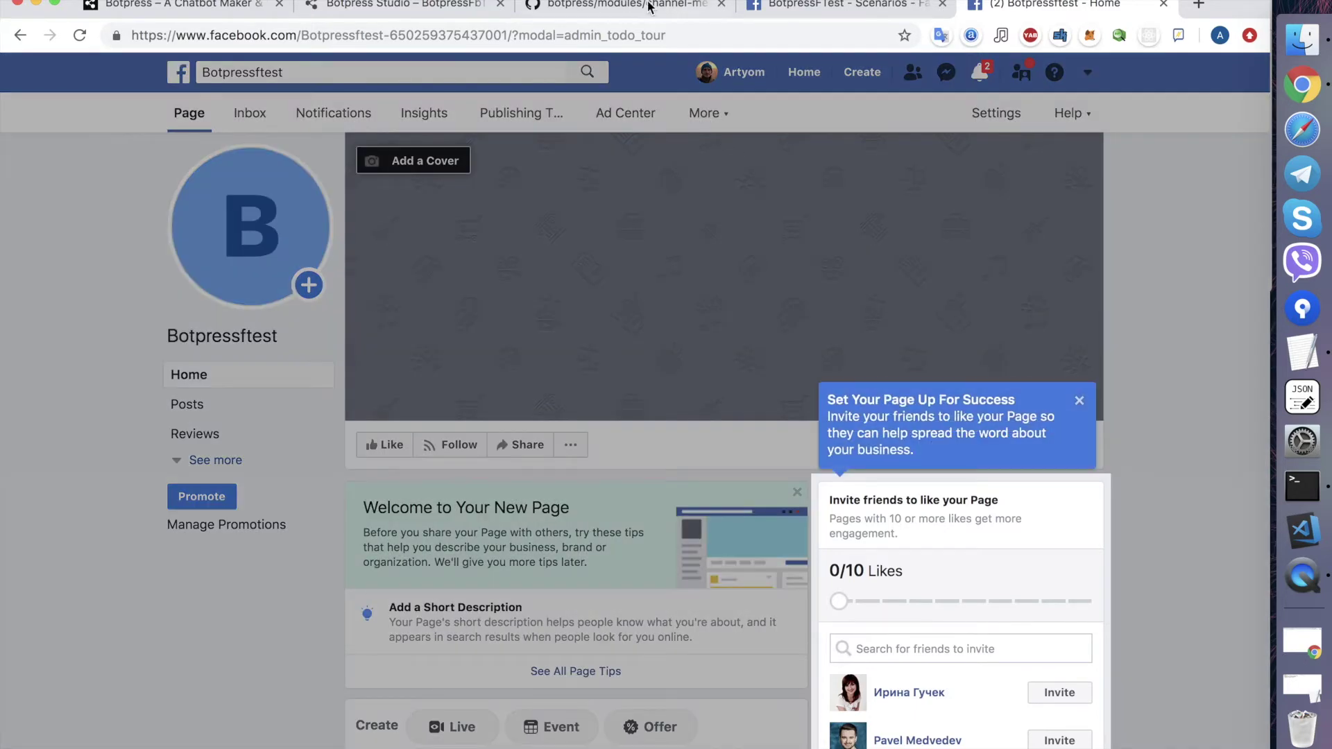
click(649, 6)
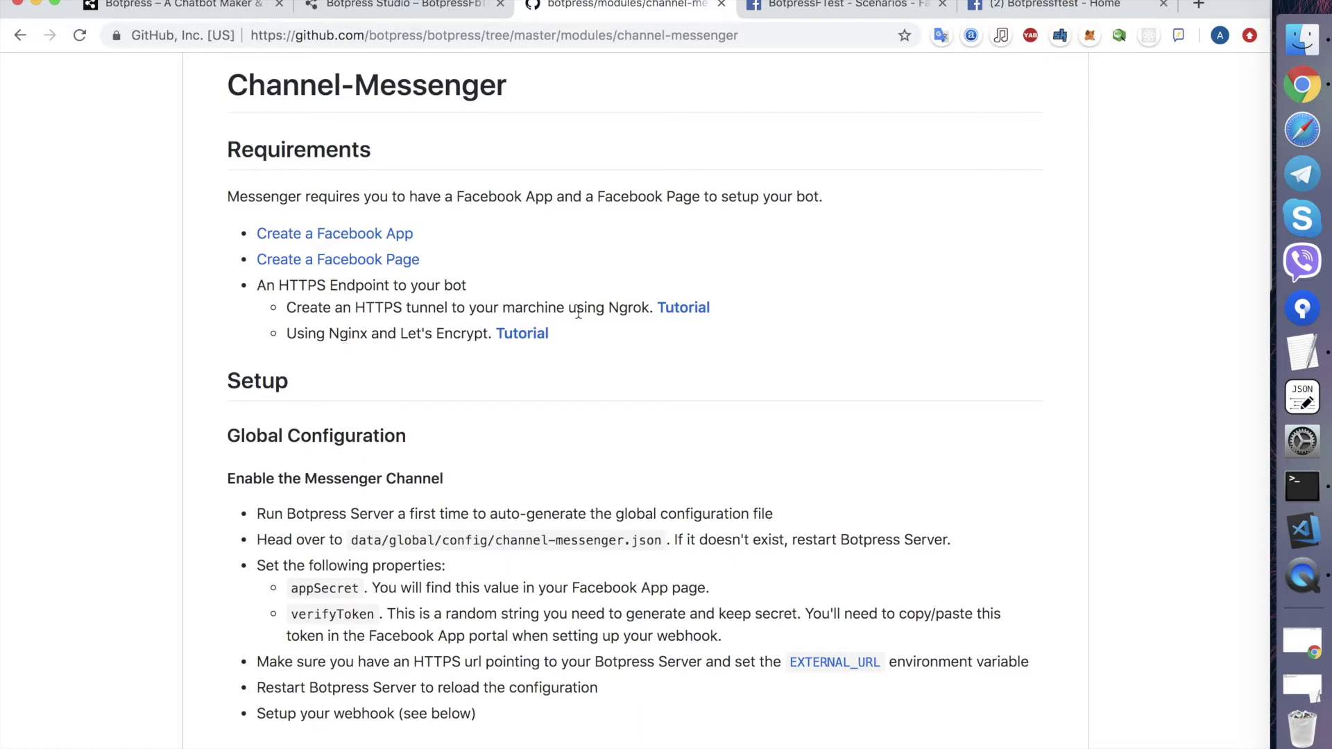
- Open the Slack 'Using ngrok to develop locally' tutorial and follow its Download link to ngrok.com/download
double_click(614, 307)
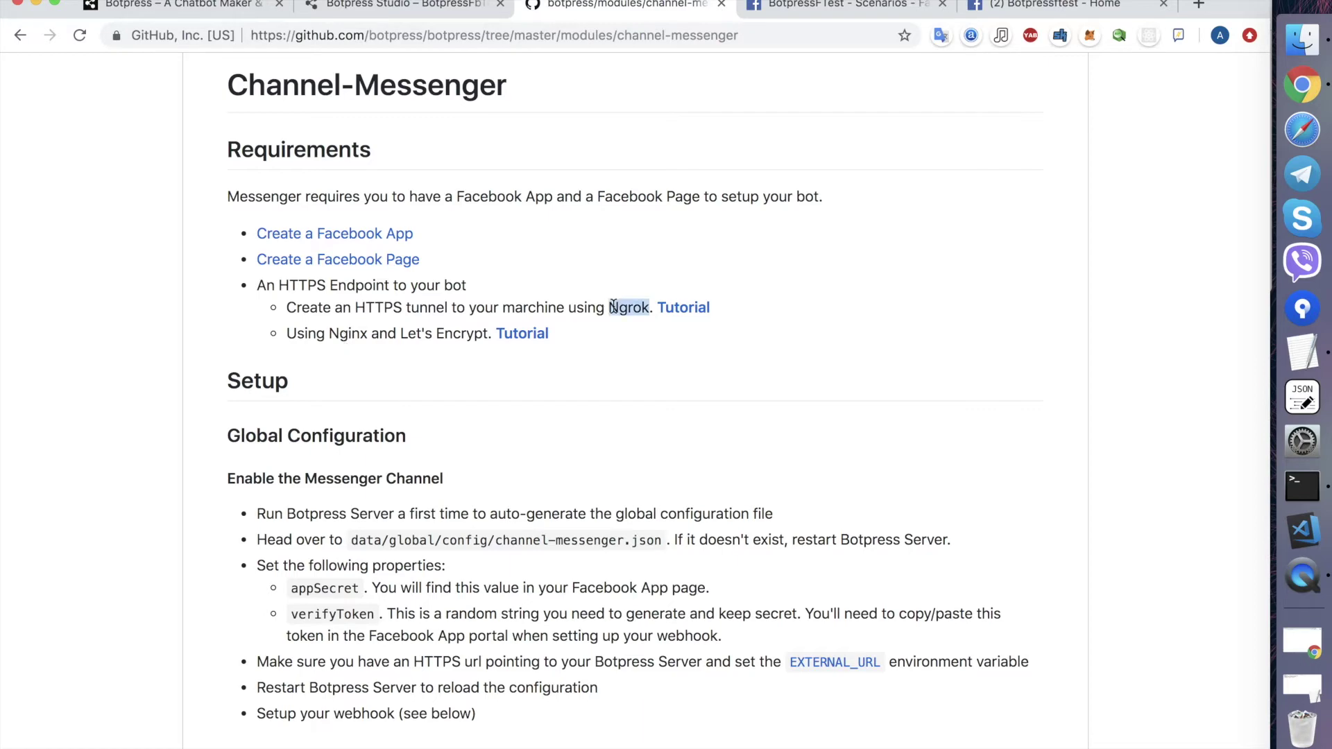
super+click(692, 311)
click(730, 11)
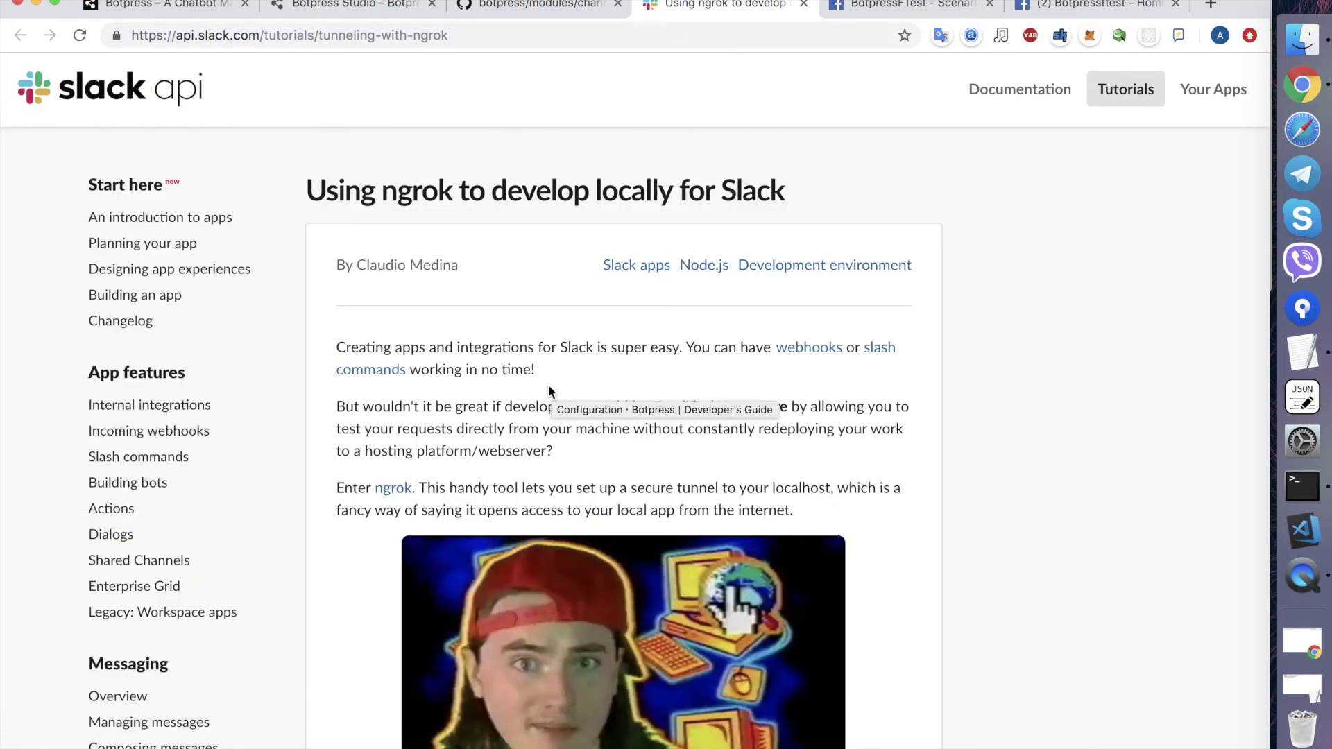
scroll(548, 384, down, 10)
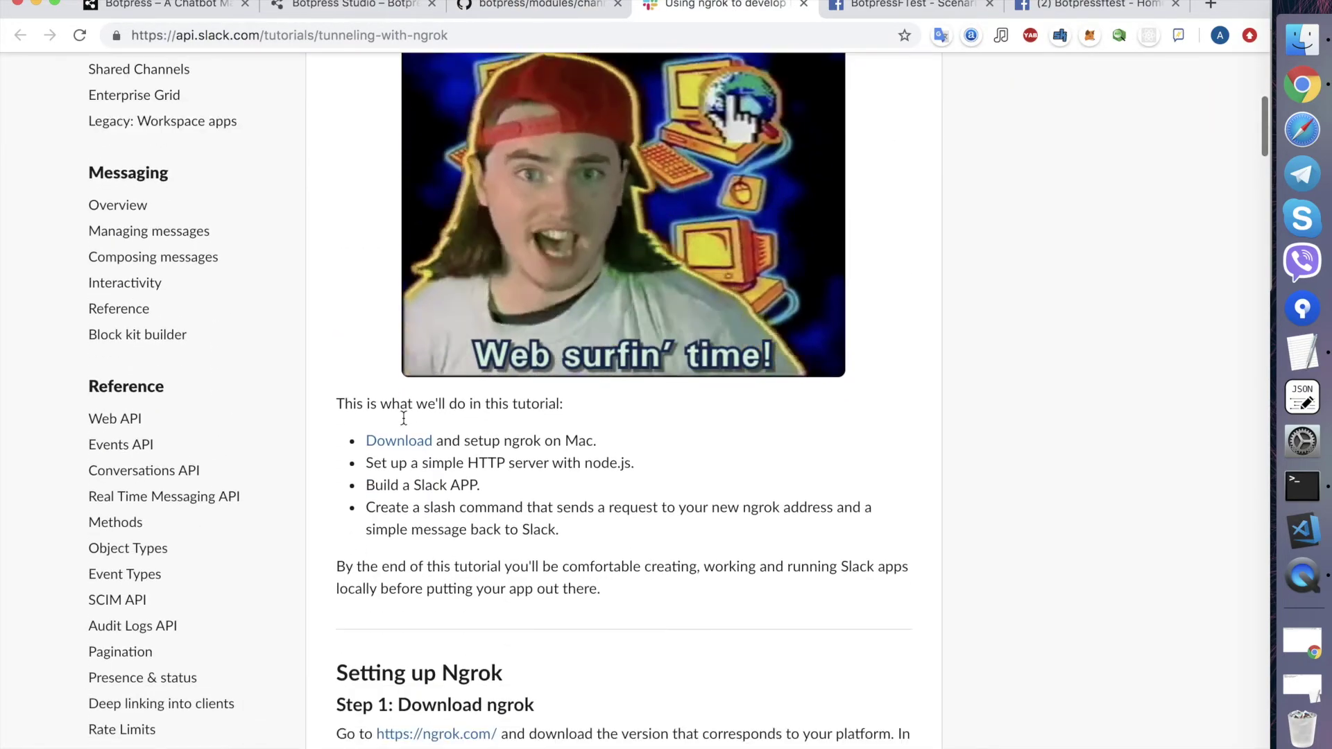
scroll(388, 418, down, 2)
scroll(376, 360, down, 2)
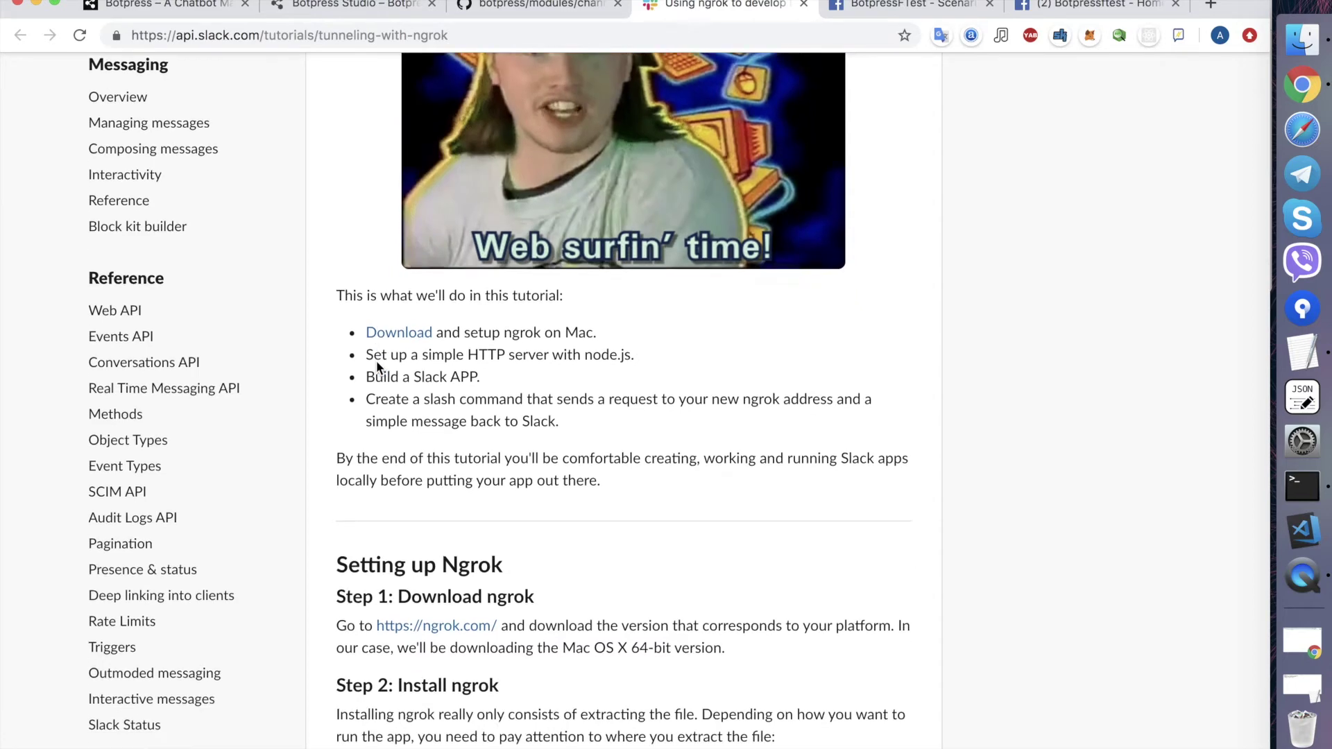
click(417, 329)
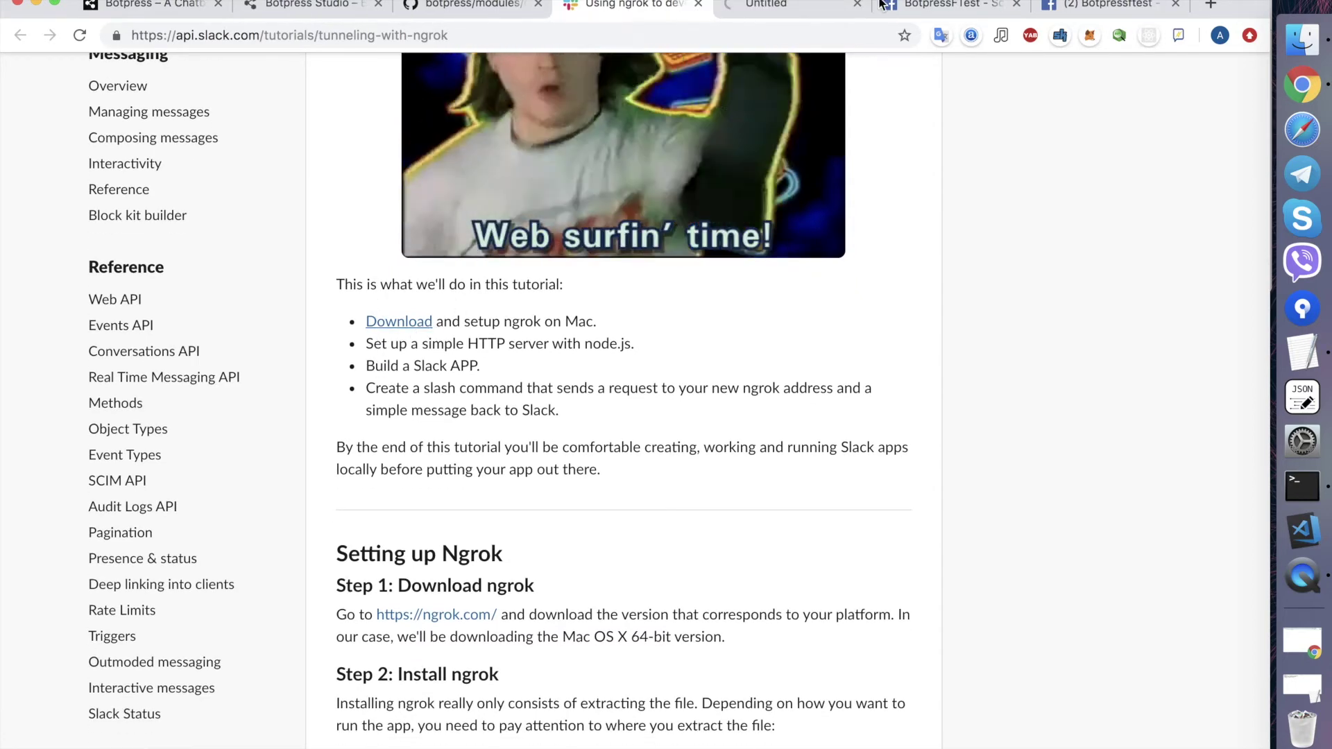
click(799, 10)
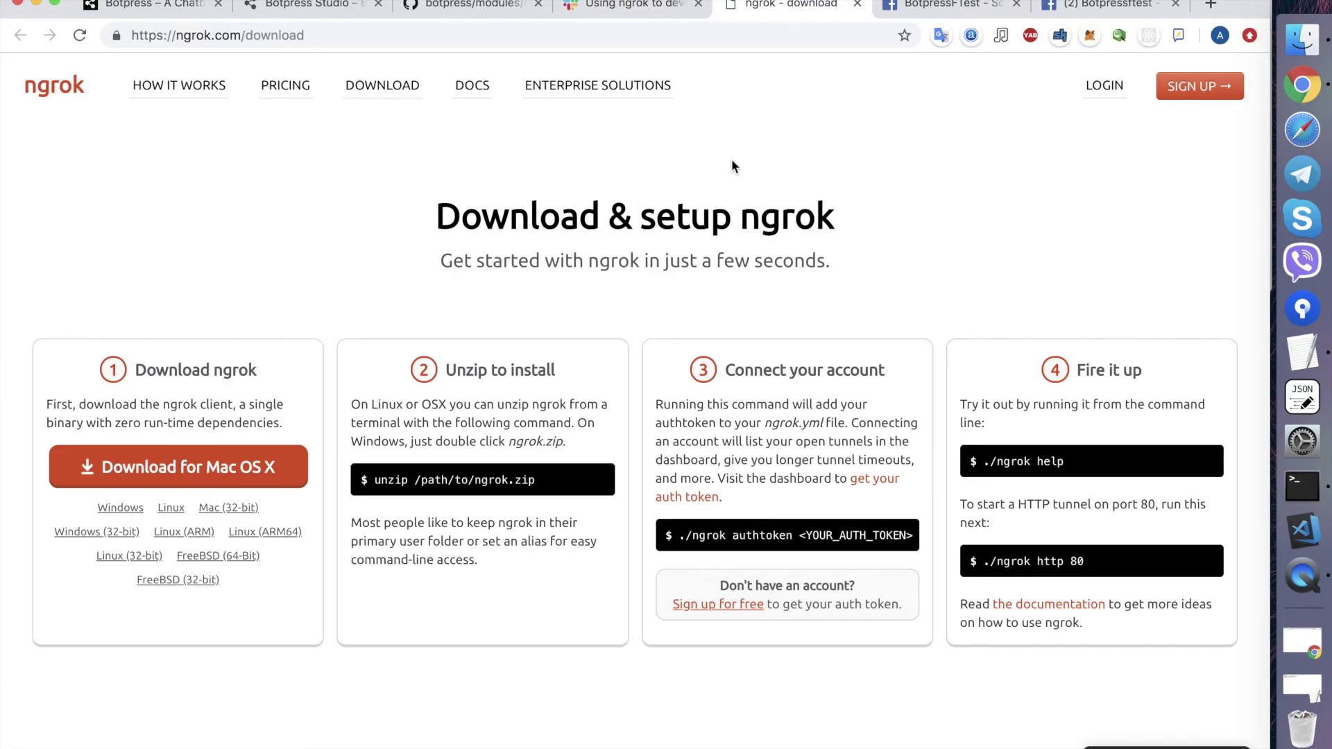
- Download the Mac OS X build of ngrok and save it into the BotpressFbDemo folder
scroll(728, 167, down, 2)
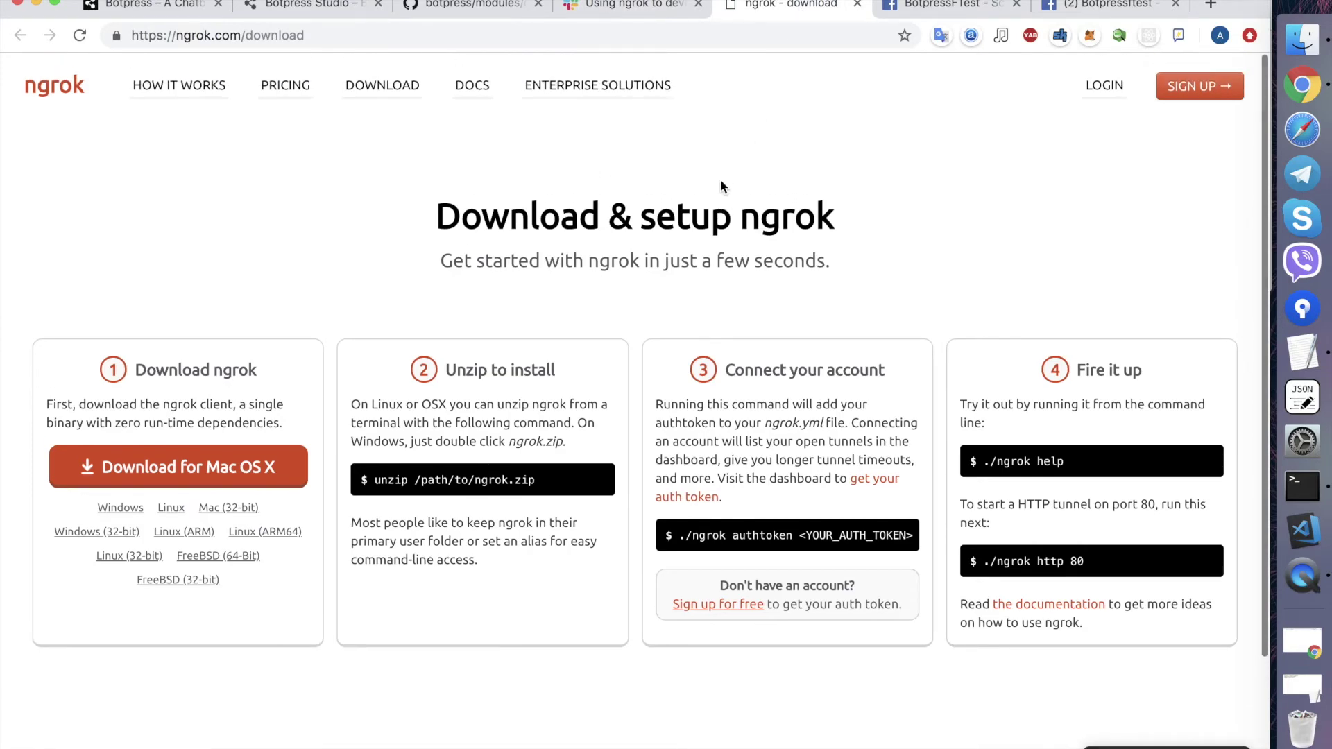
click(225, 472)
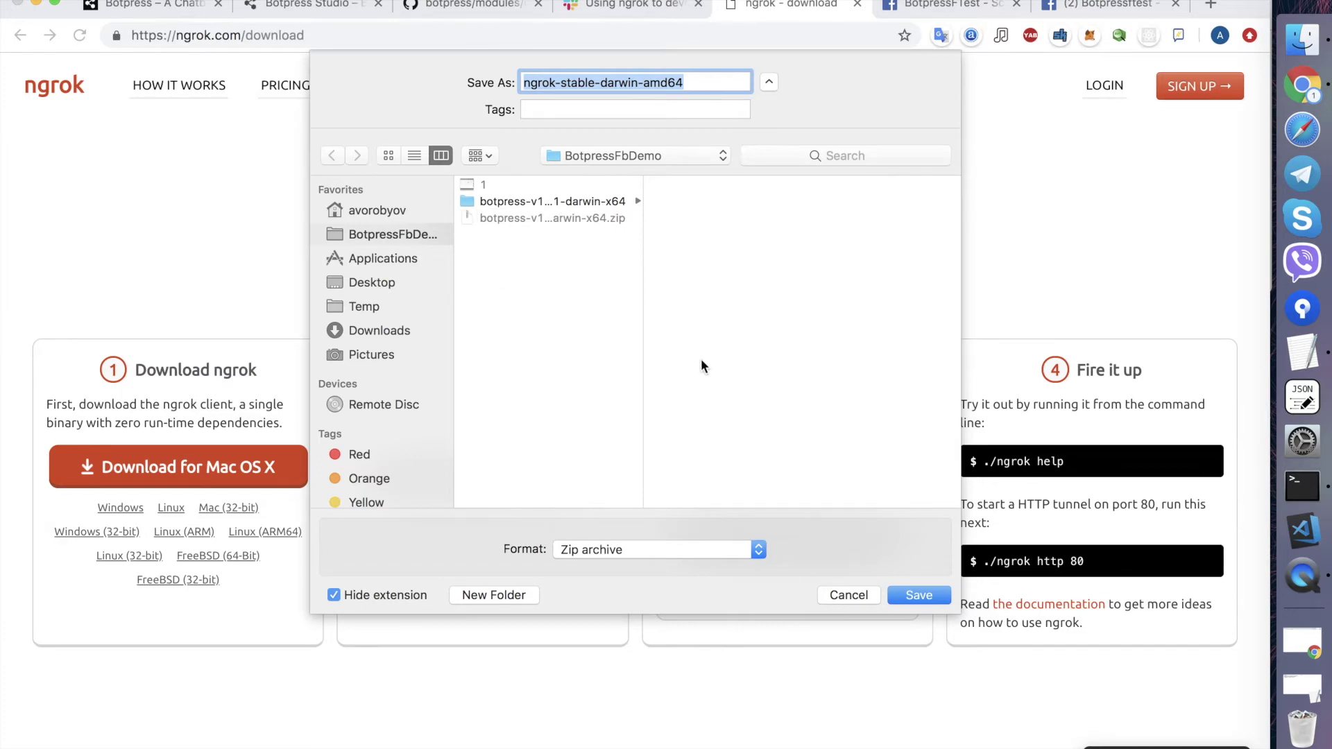
click(919, 595)
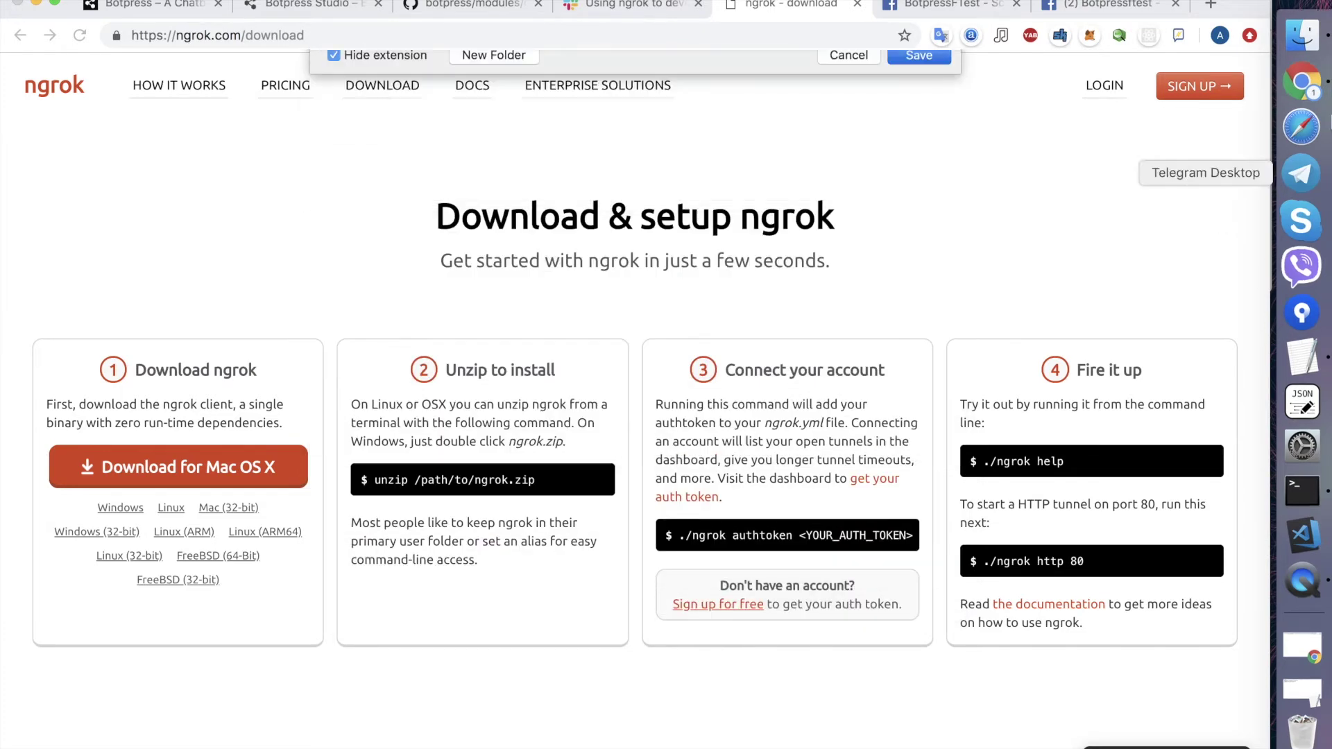
- In Finder, unzip ngrok-stable-darwin-amd64.zip in the project folder
click(1303, 38)
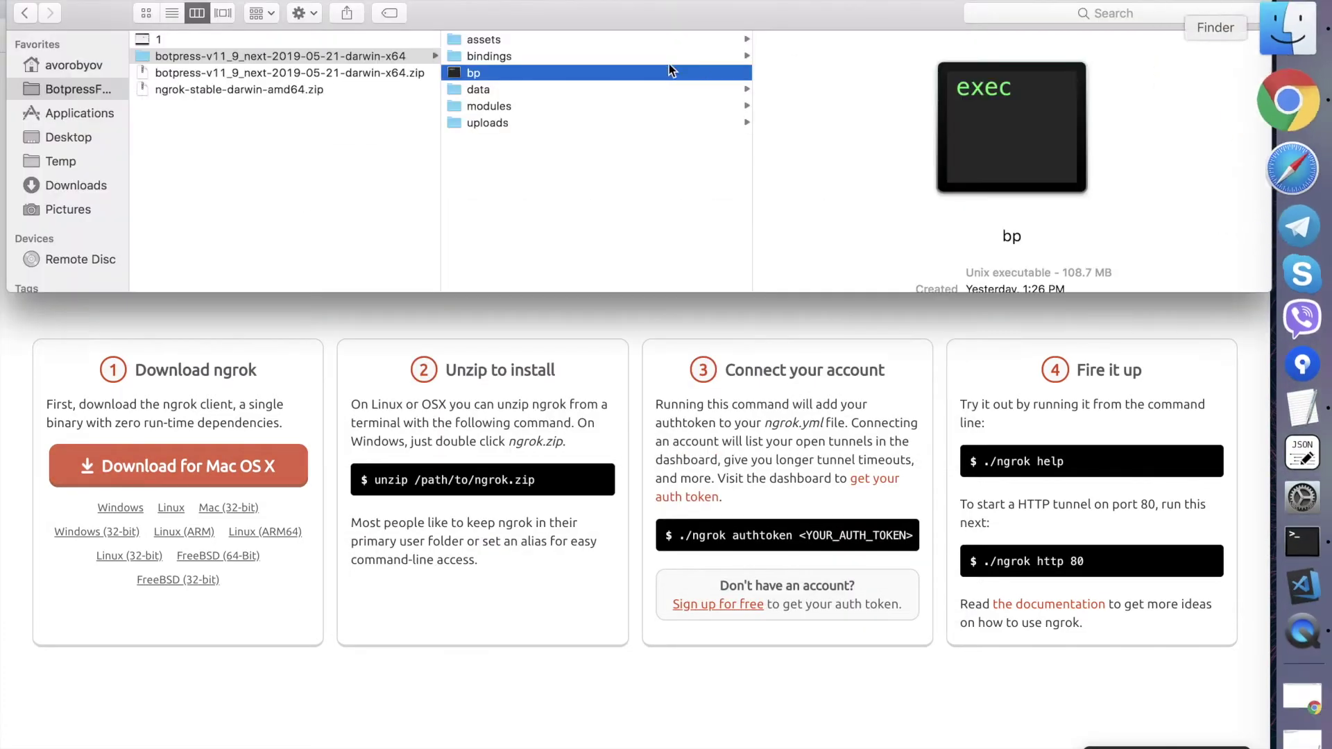
click(240, 93)
double_click(282, 87)
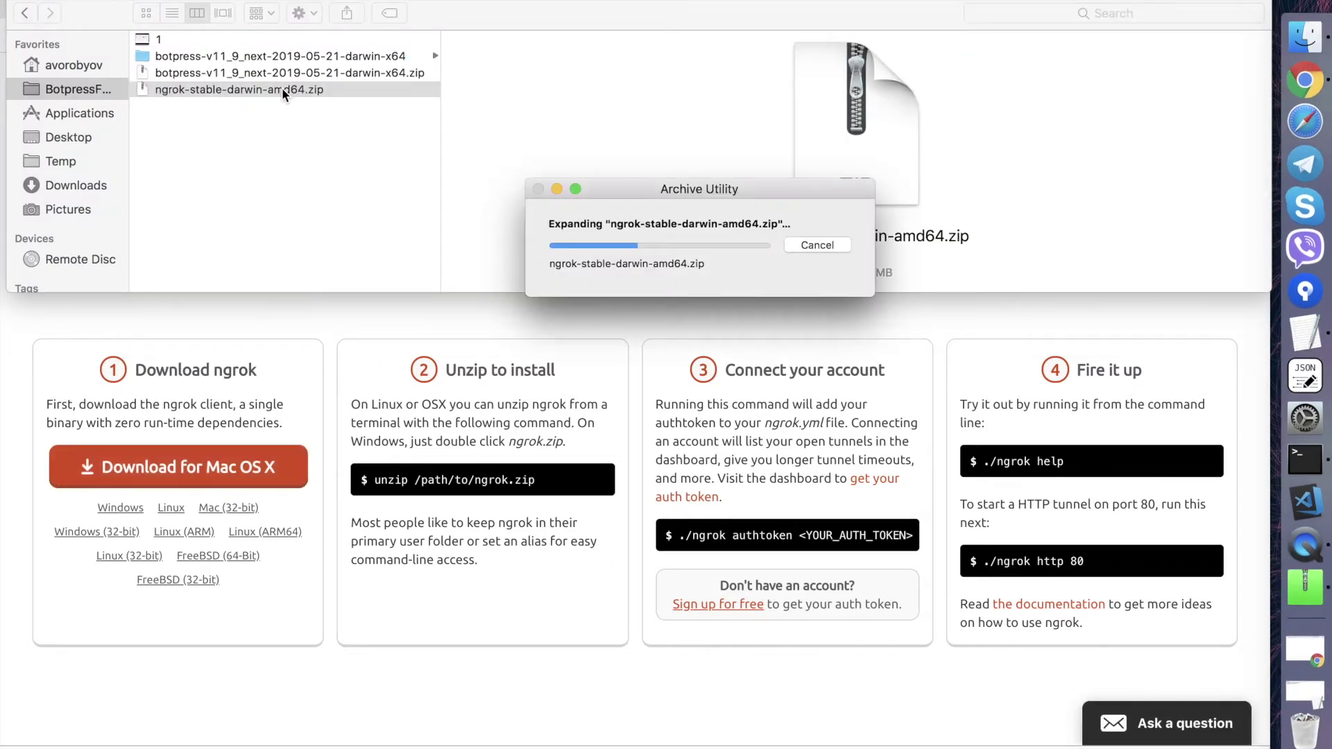
- Create a new folder named ngr in the project folder
click(217, 90)
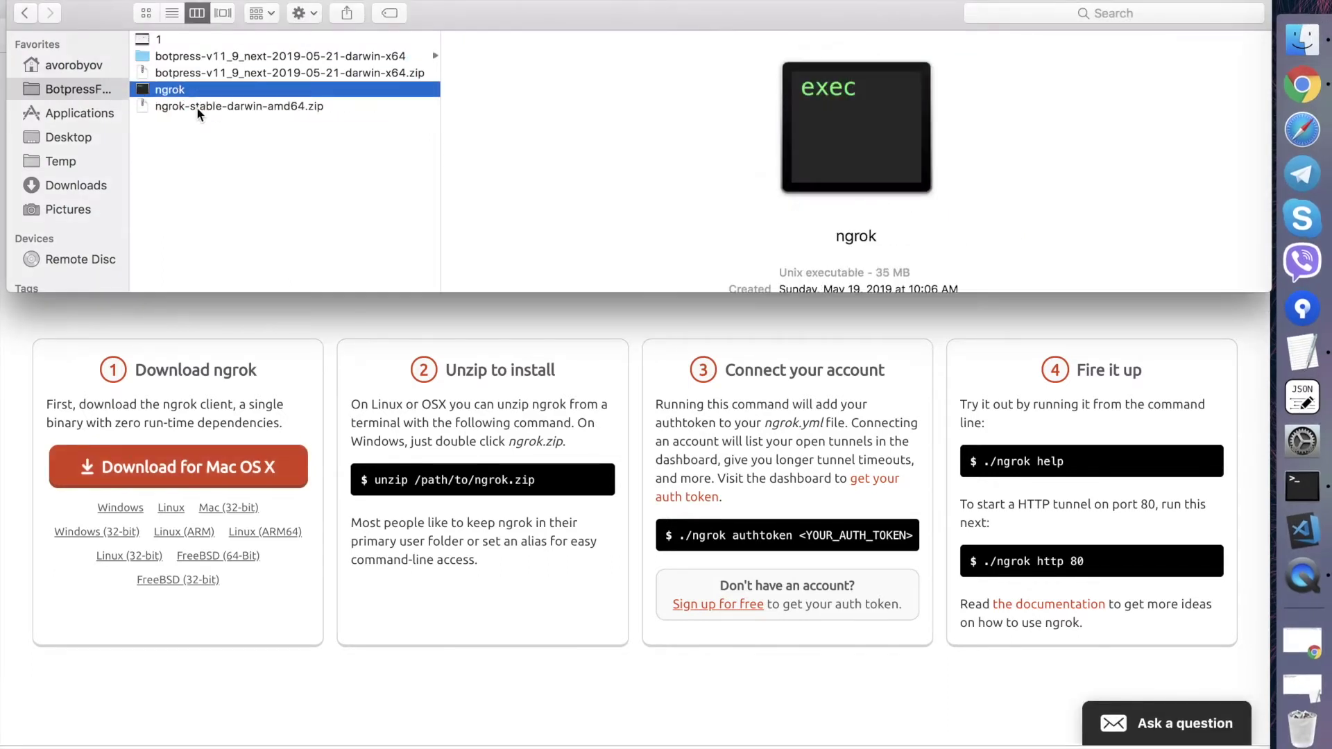
right_click(264, 171)
click(303, 181)
text(ngr)
key(Return)
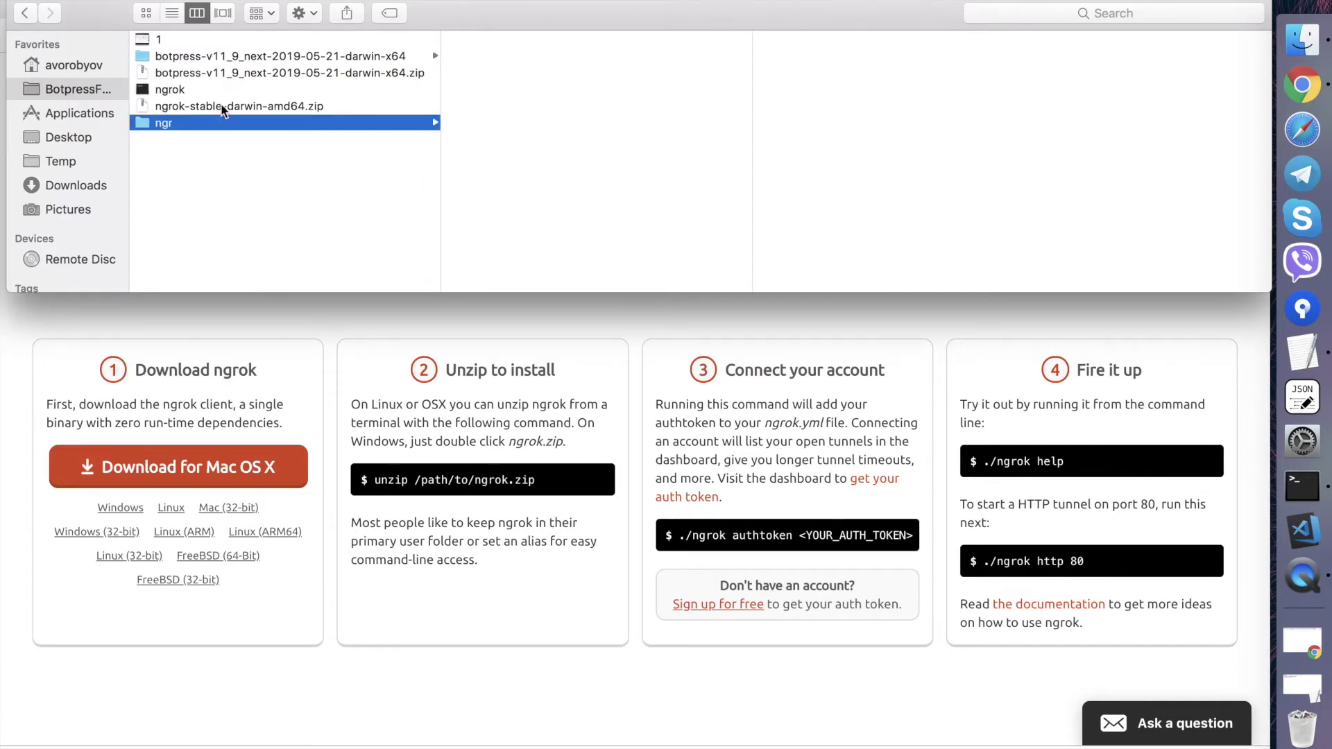
- Move the extracted ngrok executable into the ngr folder
click(196, 90)
drag(173, 97, 170, 90)
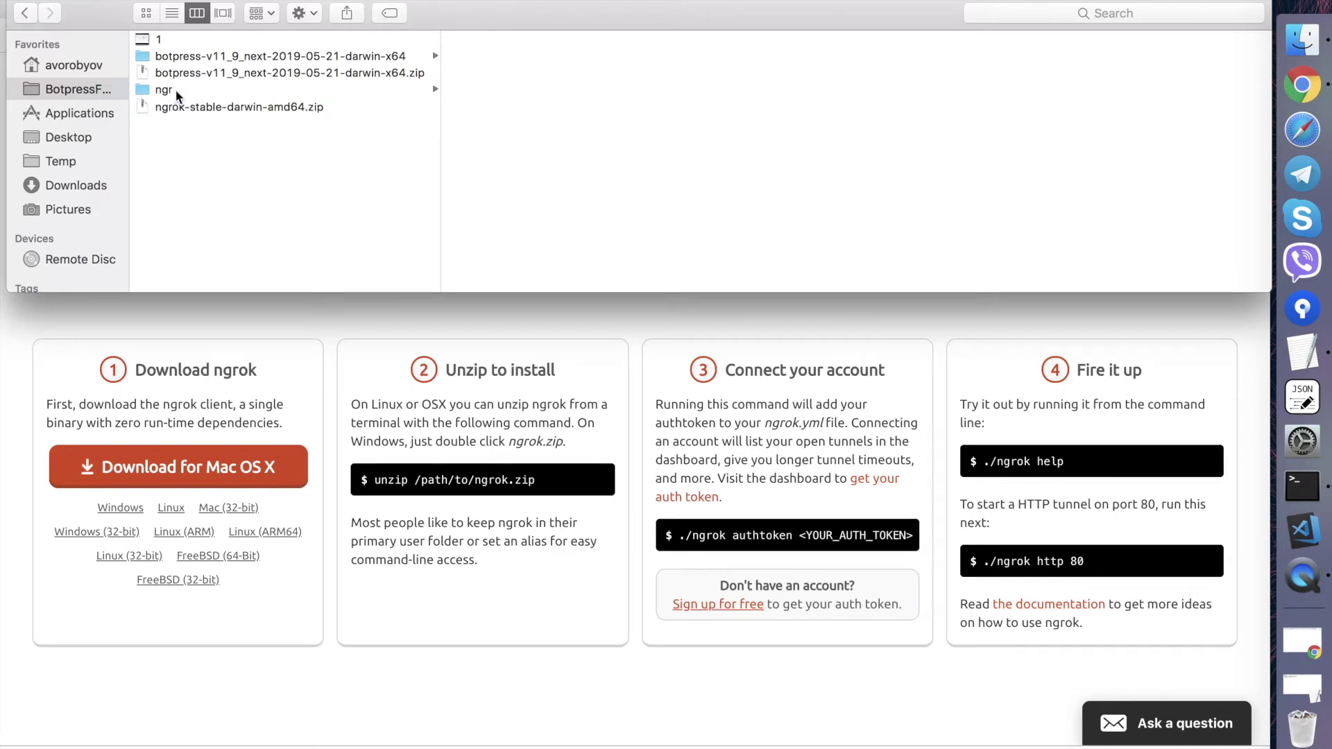
click(1323, 498)
right_click(1324, 500)
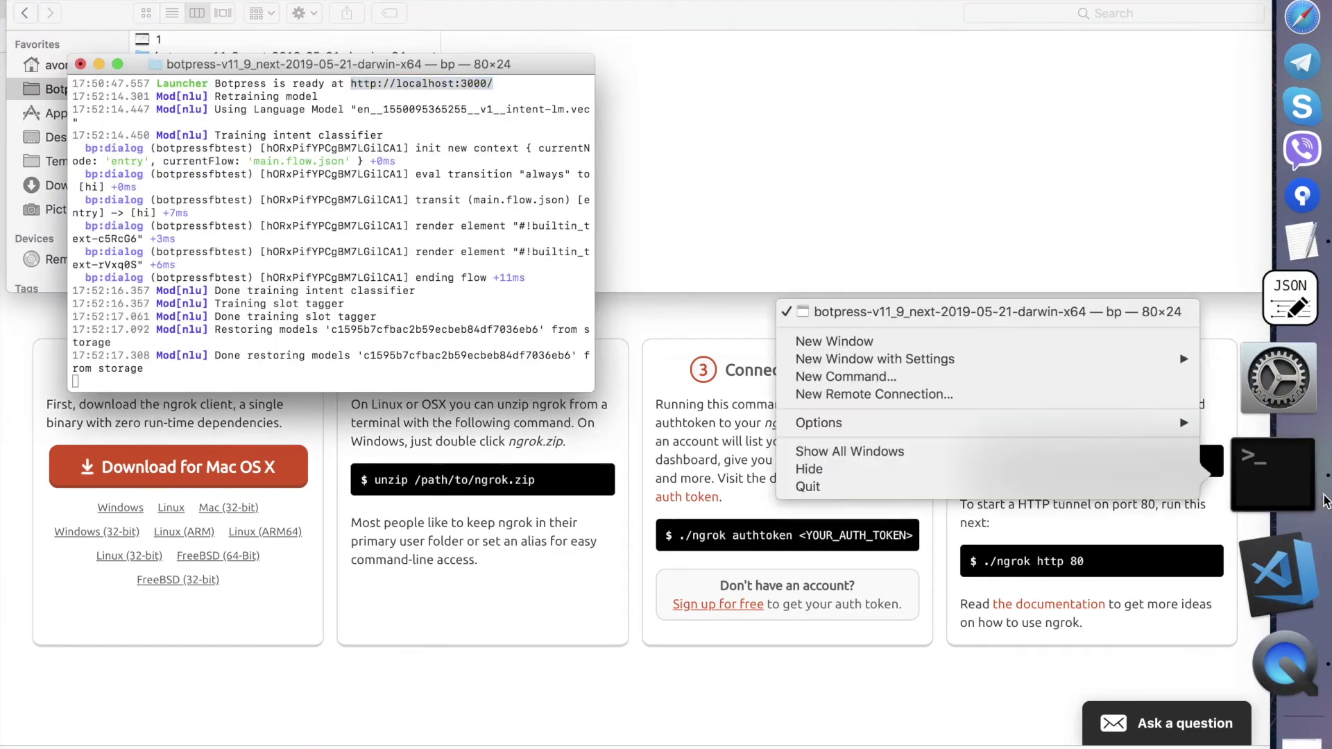
- Open a new Terminal window, cd into the ngr folder, and type ./ngro at the prompt
click(1006, 339)
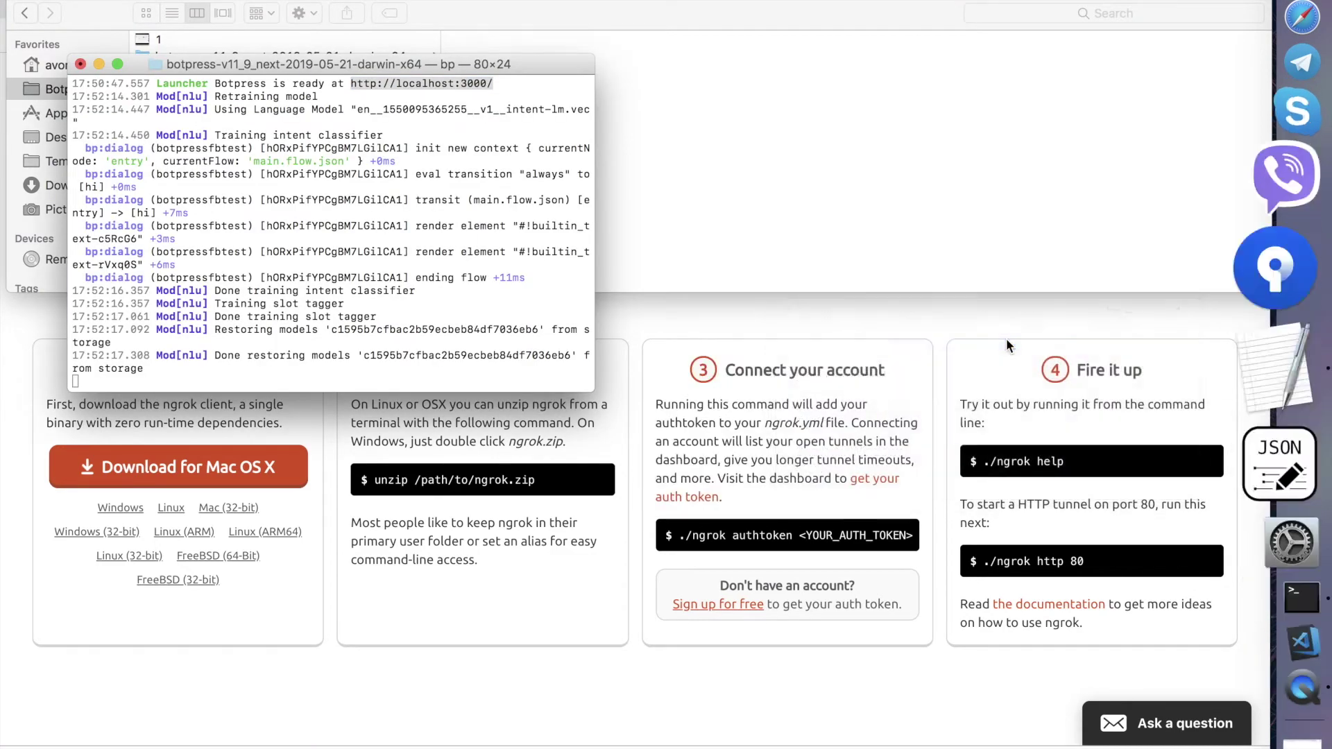
text(cd)
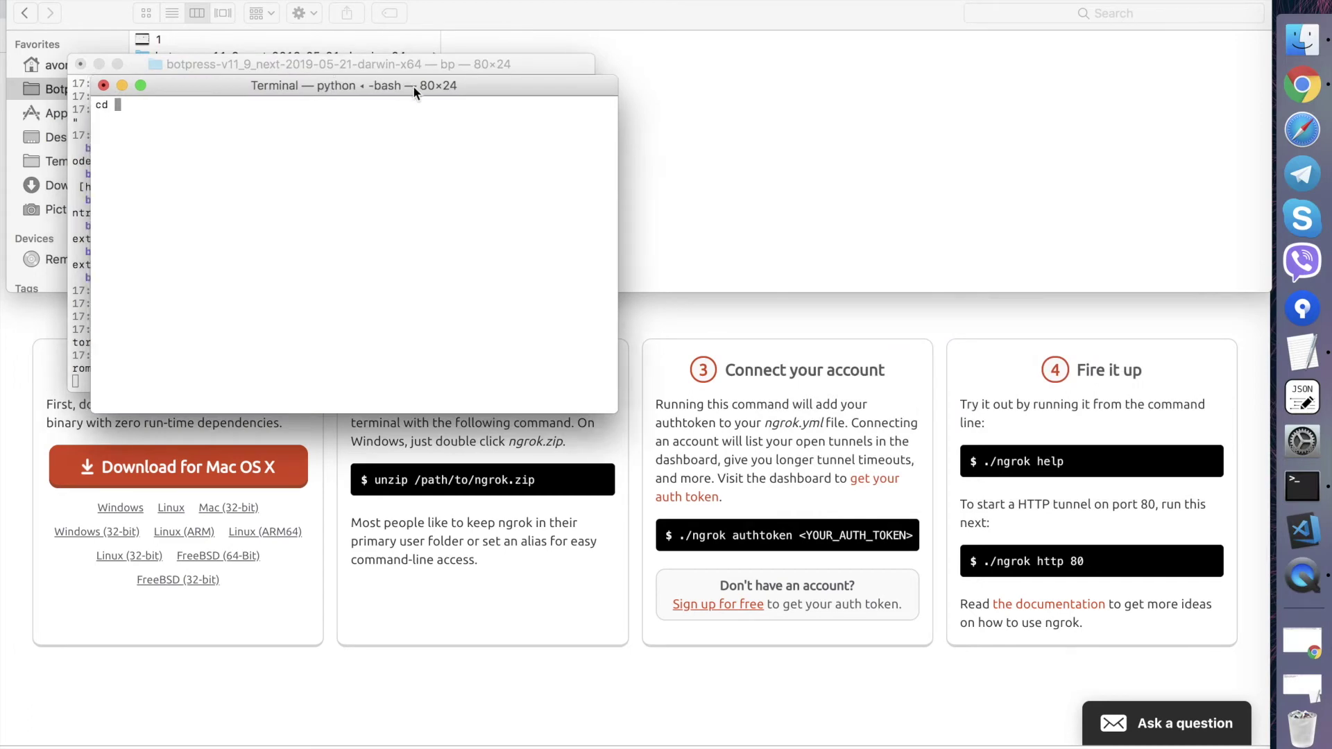
drag(402, 90, 813, 165)
click(788, 111)
drag(222, 90, 731, 327)
key(Return)
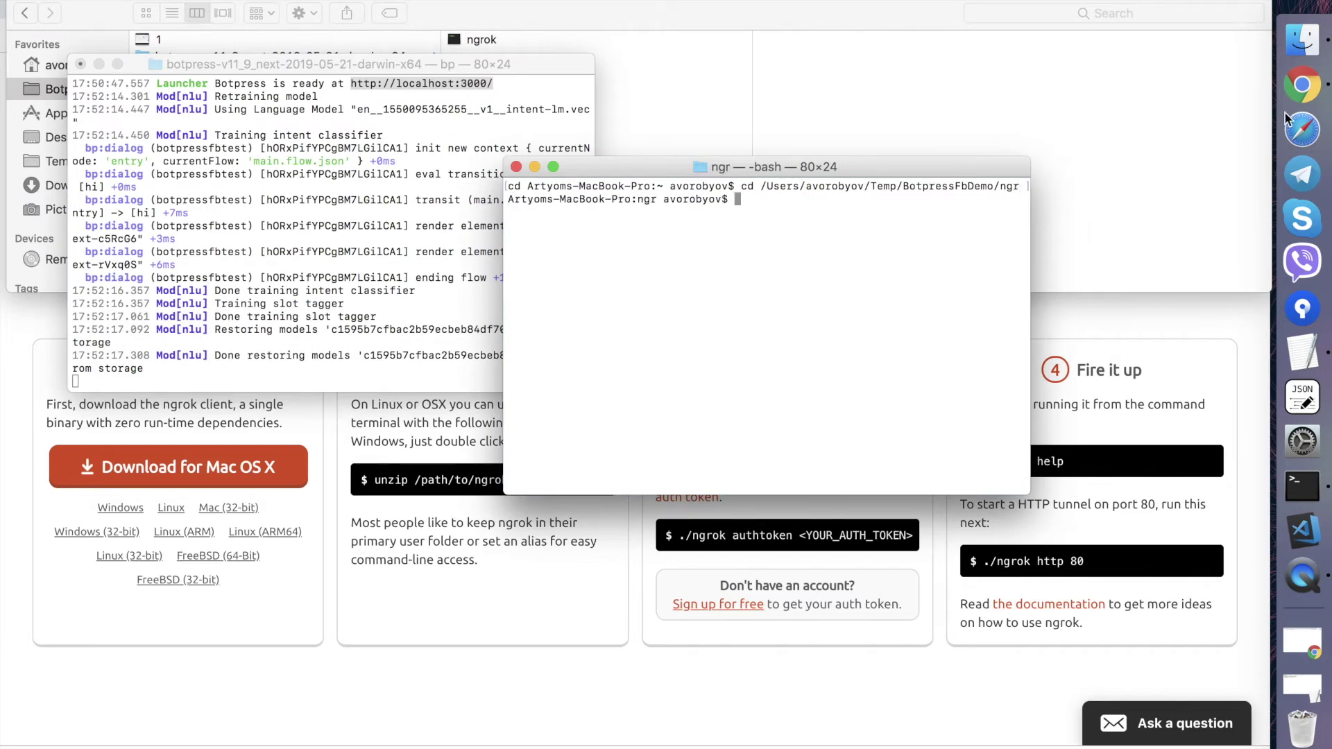
text(./ngrok)
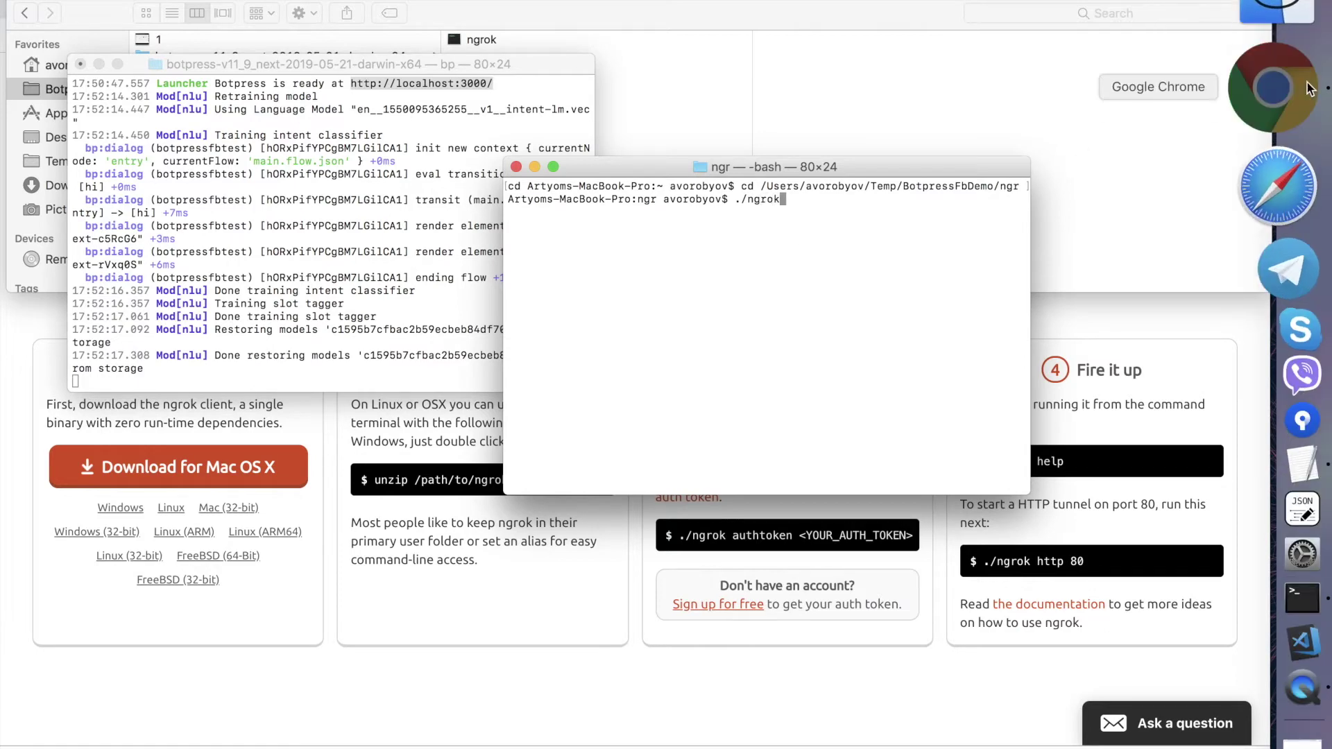
click(1302, 84)
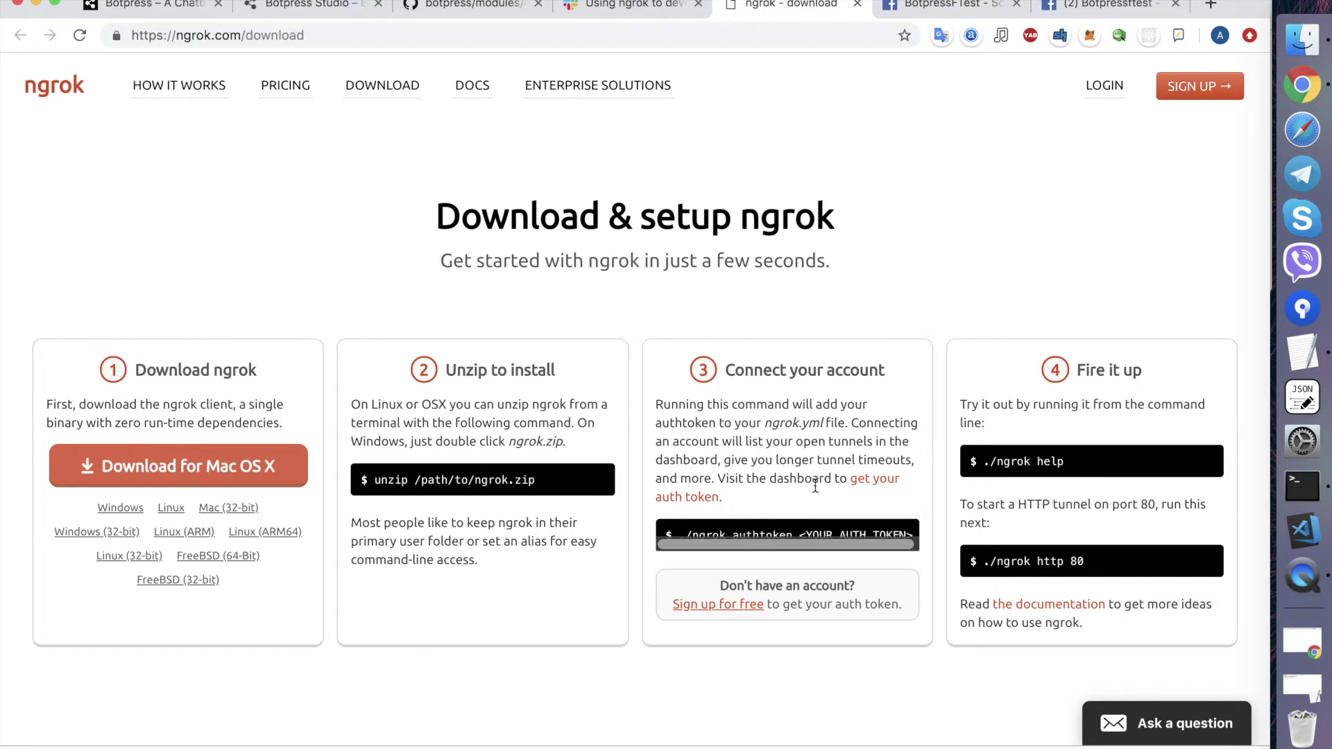
- Sign up on ngrok and copy the tunnel authtoken from the dashboard's Auth page
super+click(1200, 85)
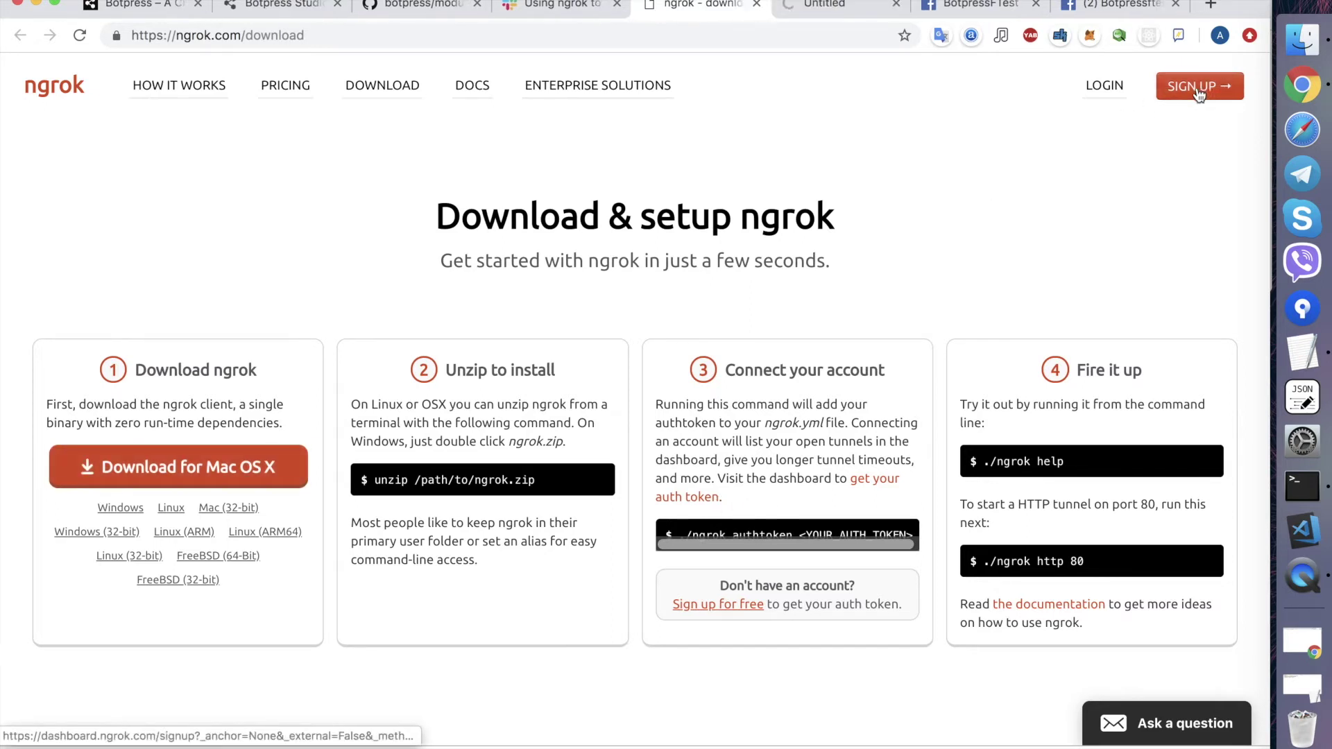
click(832, 10)
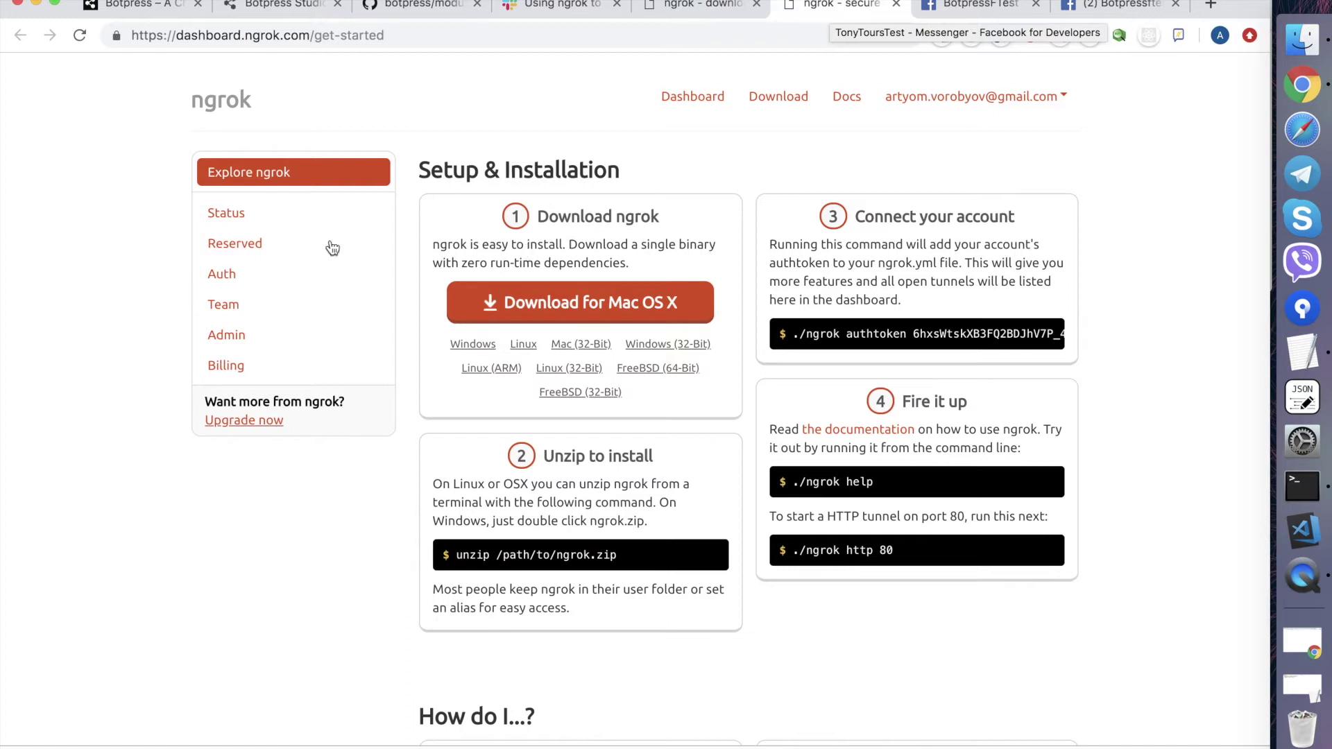
click(262, 275)
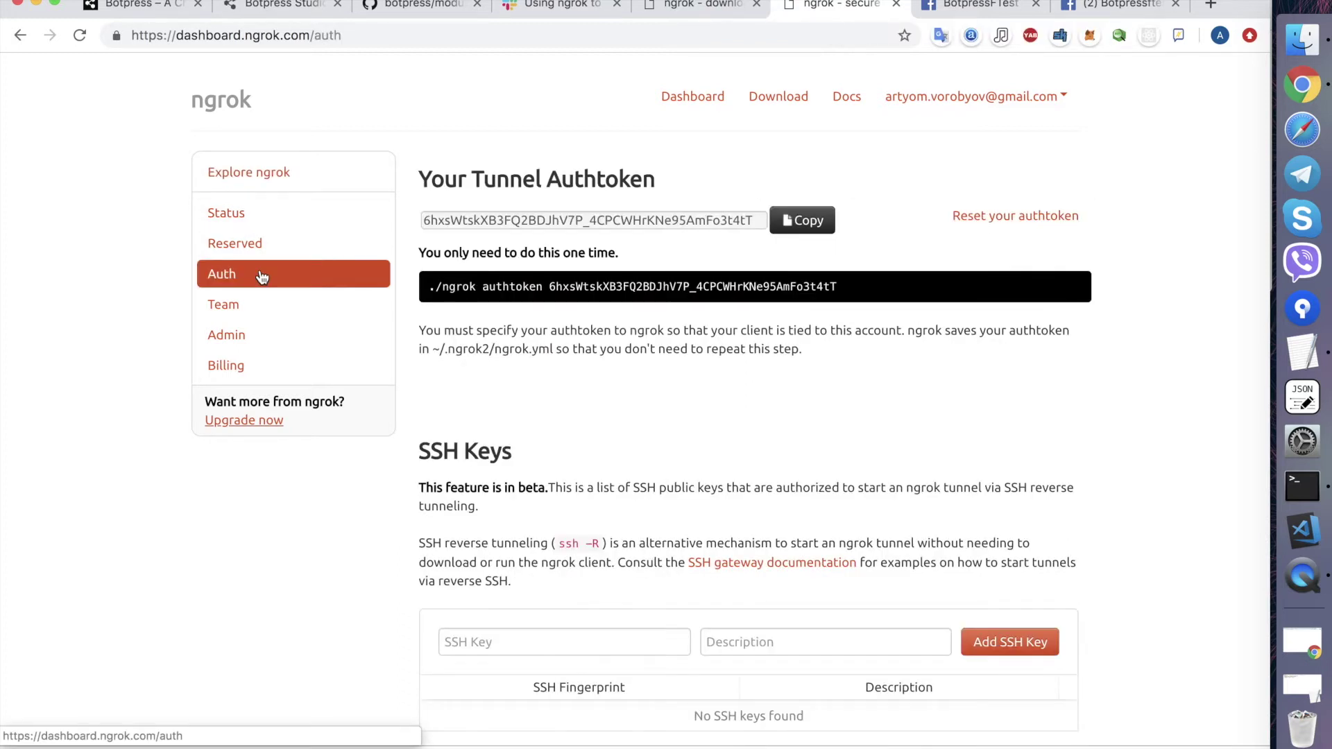
click(583, 221)
click(797, 220)
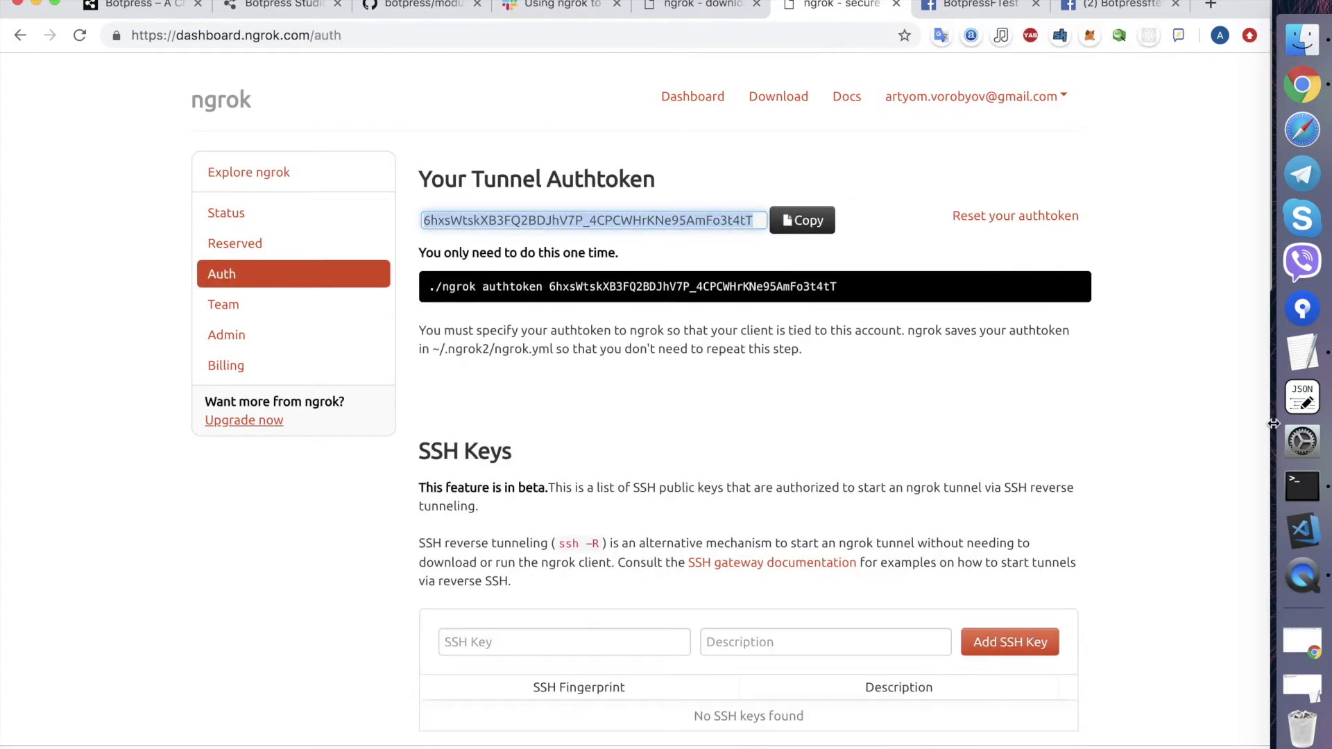
- Run ./ngrok authtoken with the pasted token, then close the ngrok dashboard and extra Facebook tabs
click(1302, 485)
text(autht)
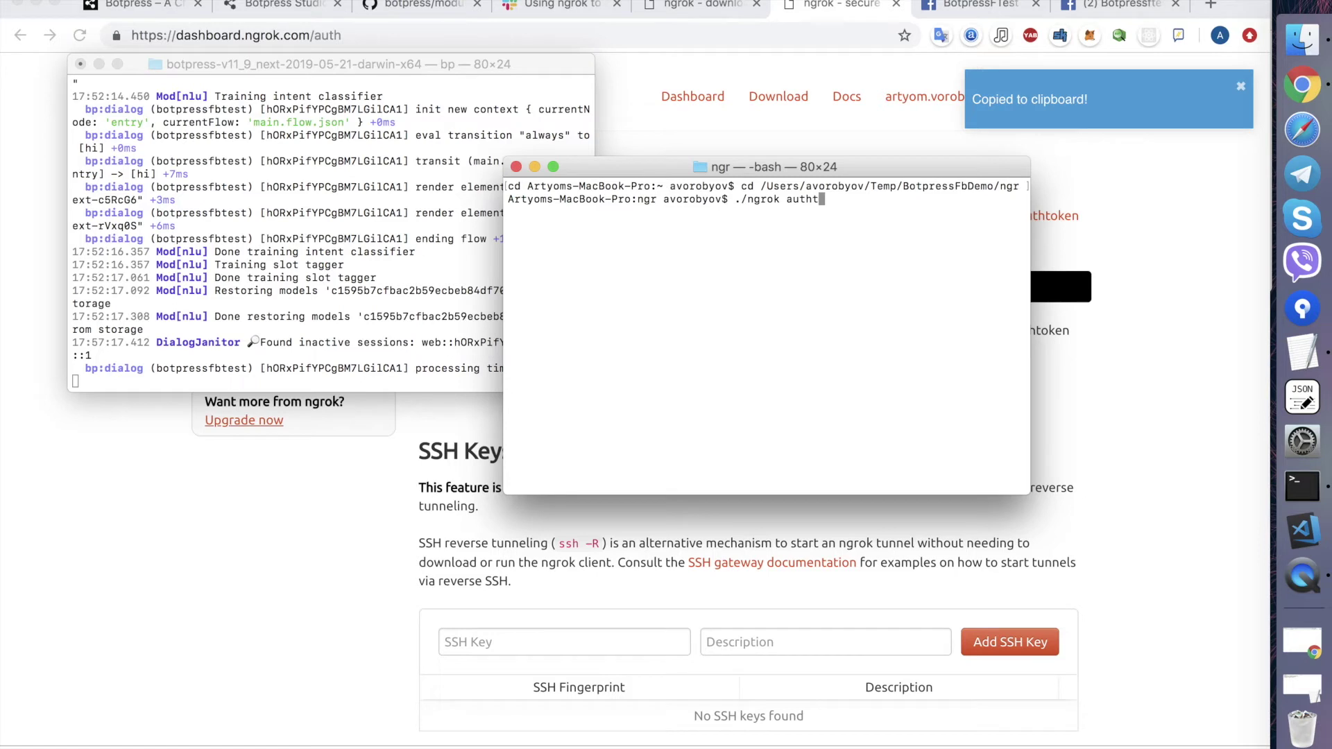
text(oken)
key(super+v)
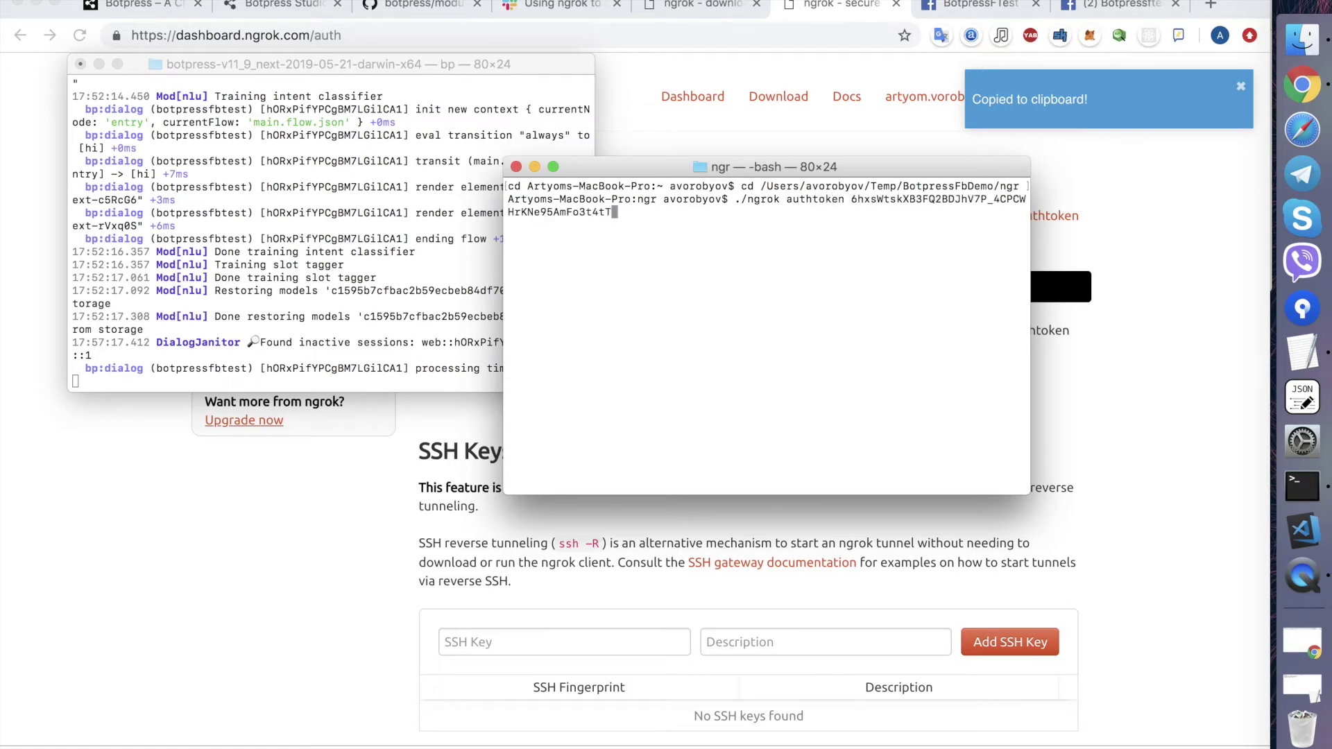
key(Return)
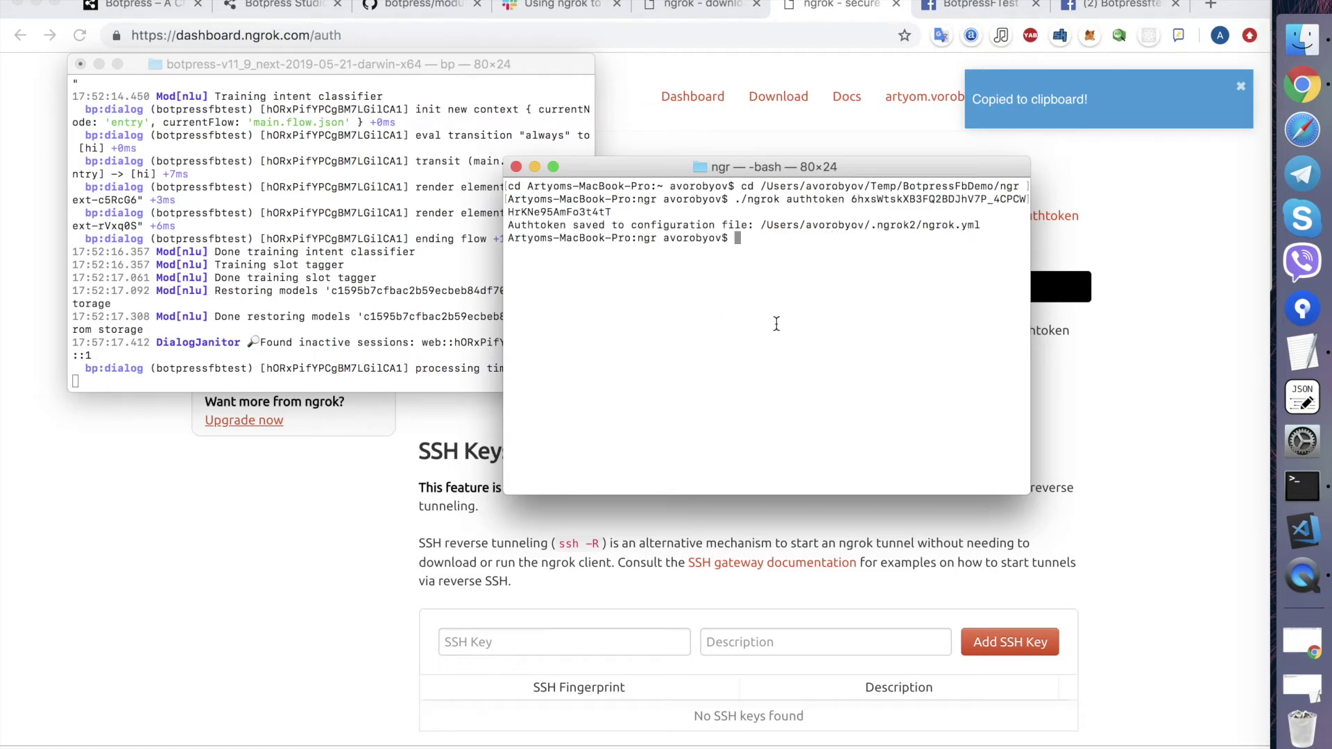
click(895, 8)
click(896, 8)
click(896, 8)
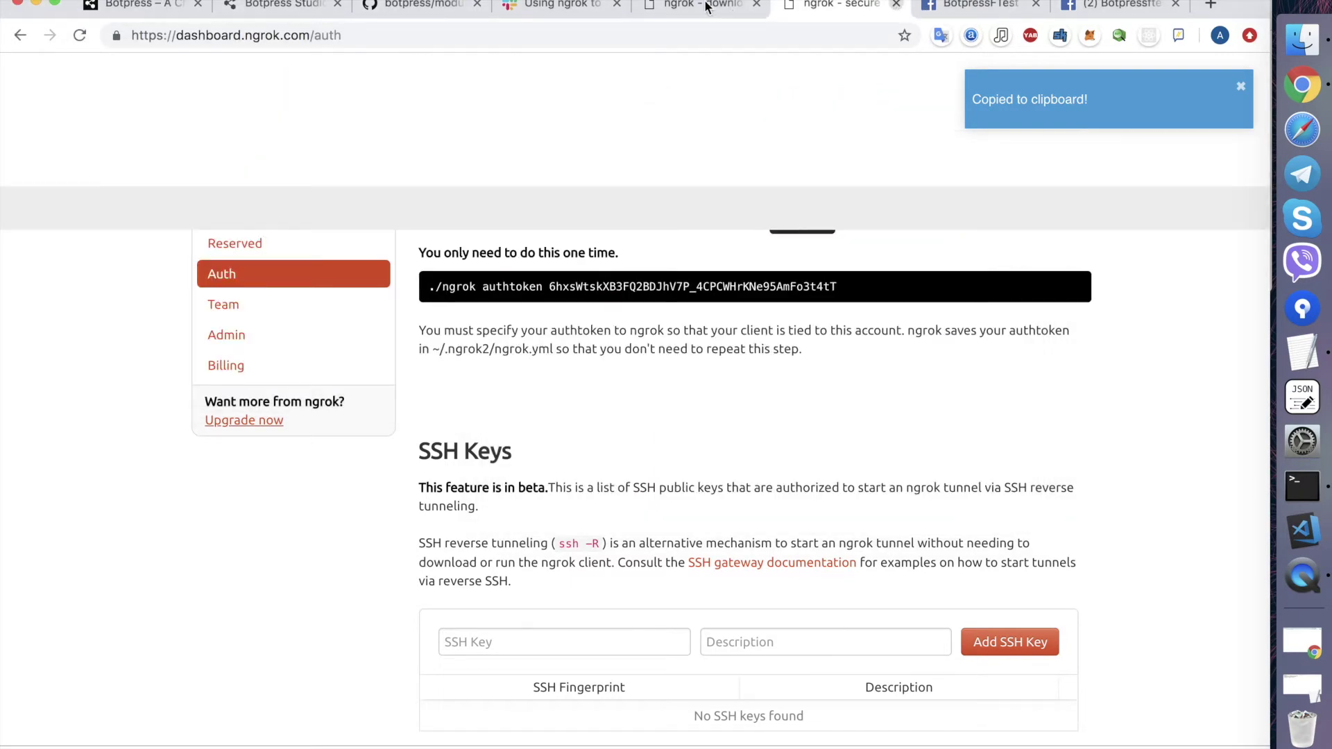
click(705, 7)
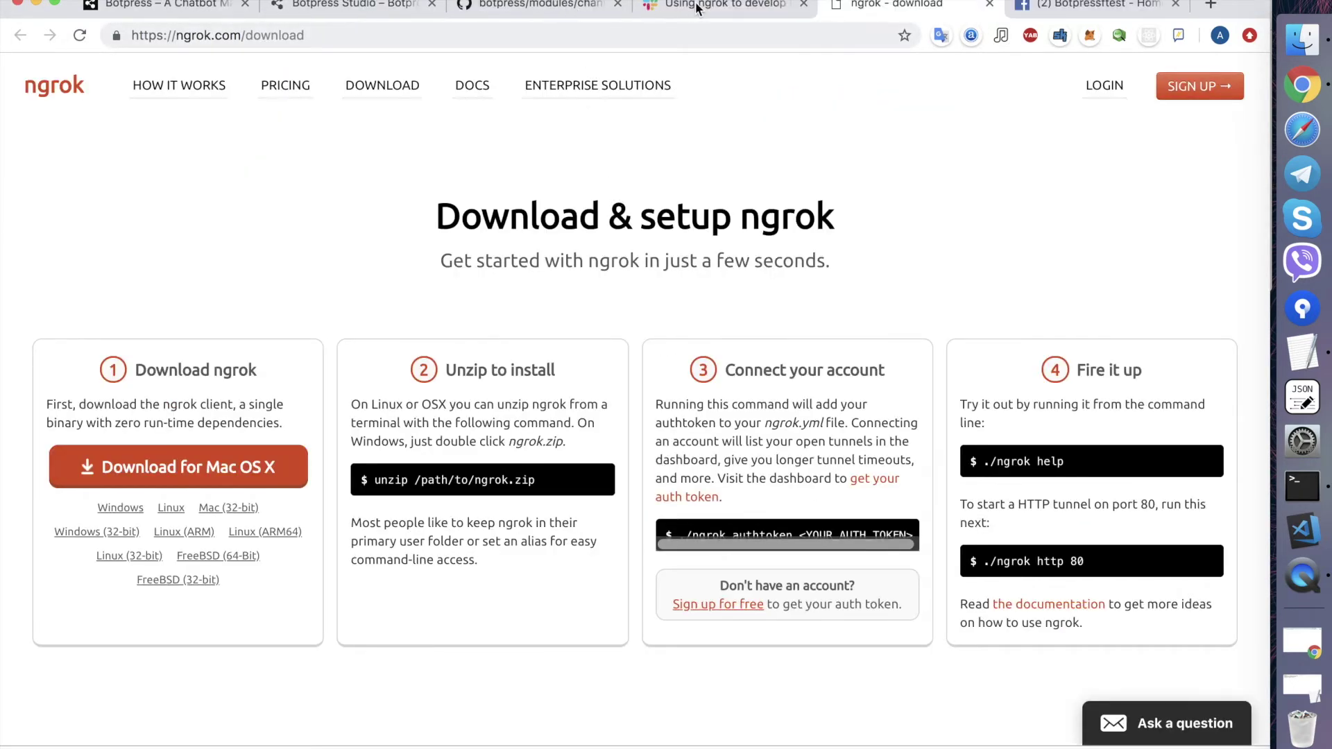
- Read the Slack ngrok tutorial down to Step 3, Tunnel your server, then bring Terminal forward
click(695, 3)
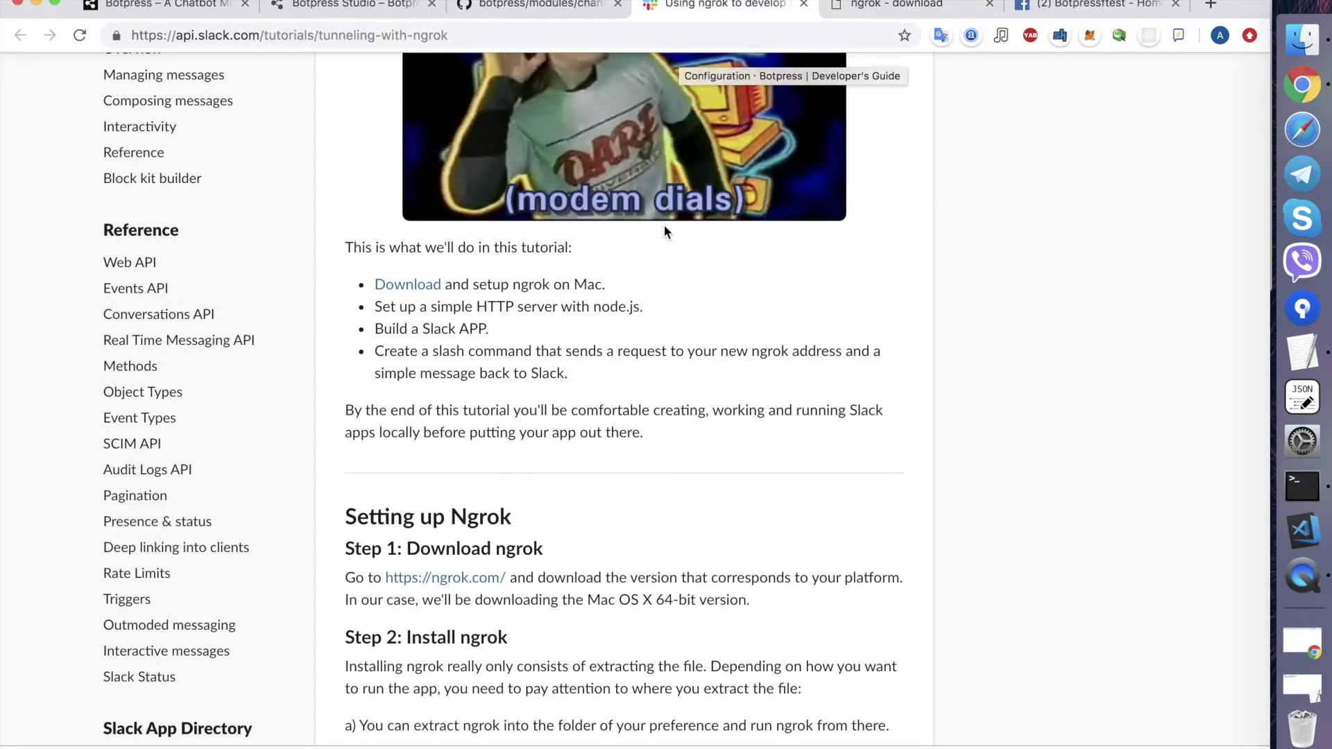
scroll(664, 225, down, 3)
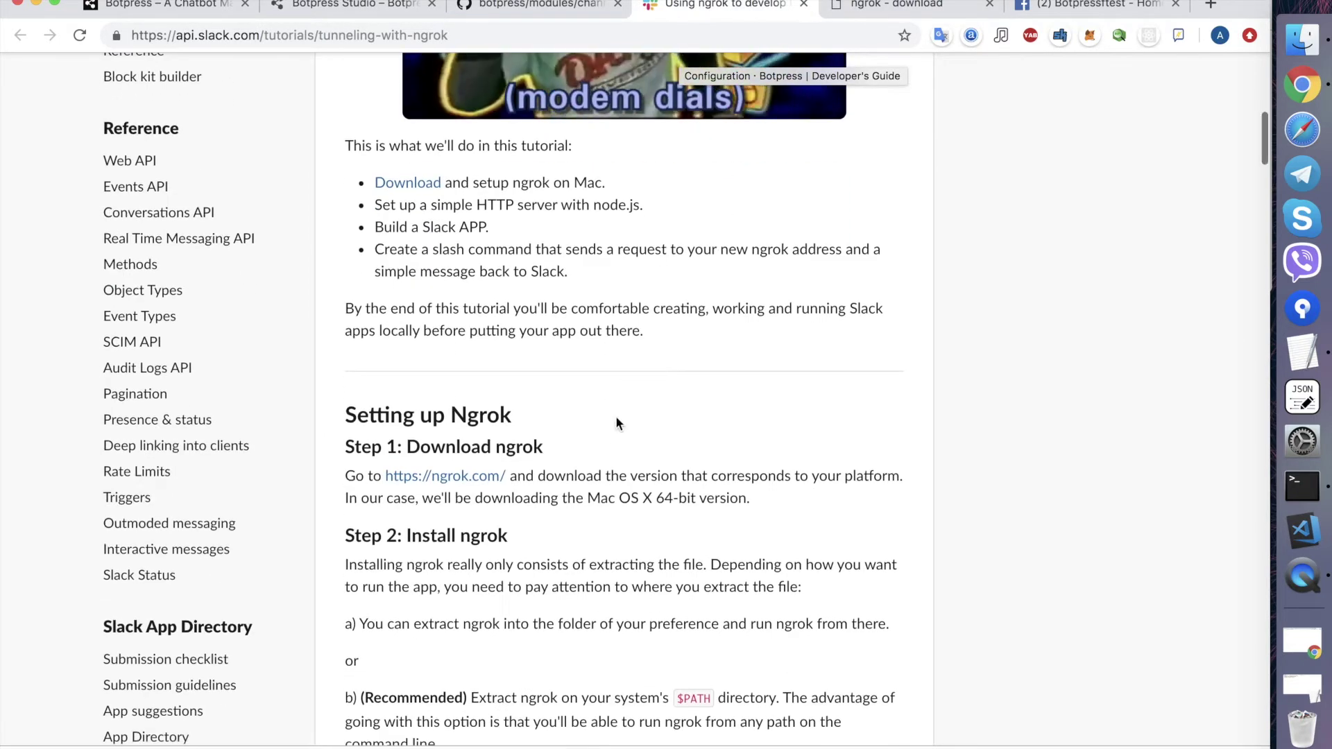
scroll(444, 489, down, 1)
scroll(444, 487, up, 1)
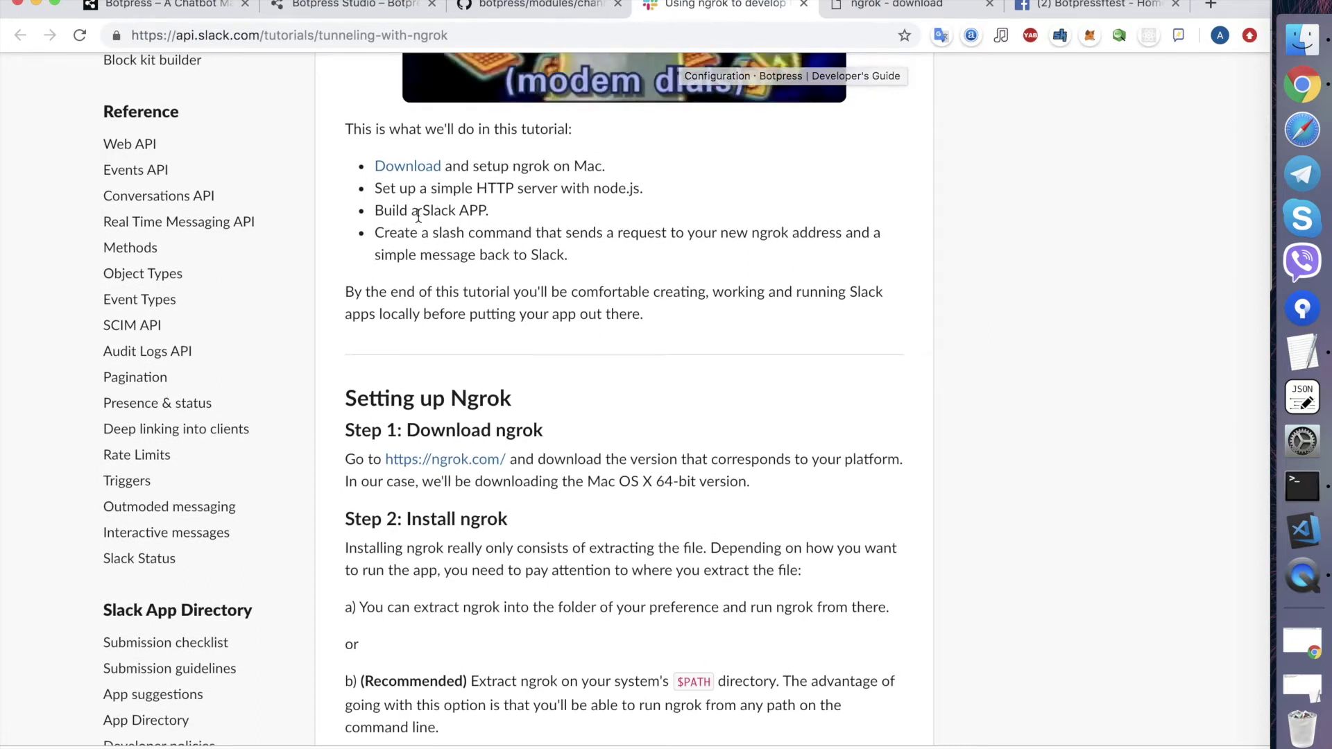
scroll(458, 388, down, 2)
scroll(496, 439, down, 5)
scroll(483, 492, down, 10)
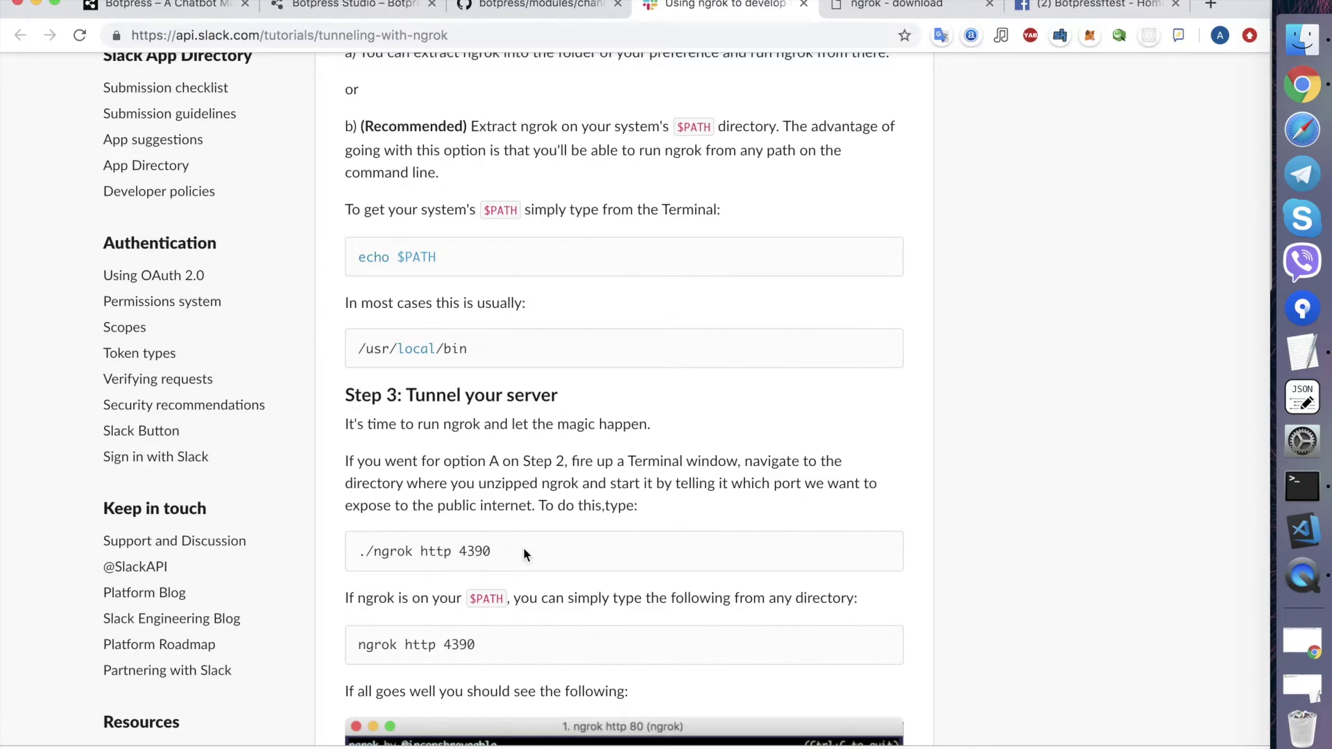
click(1302, 486)
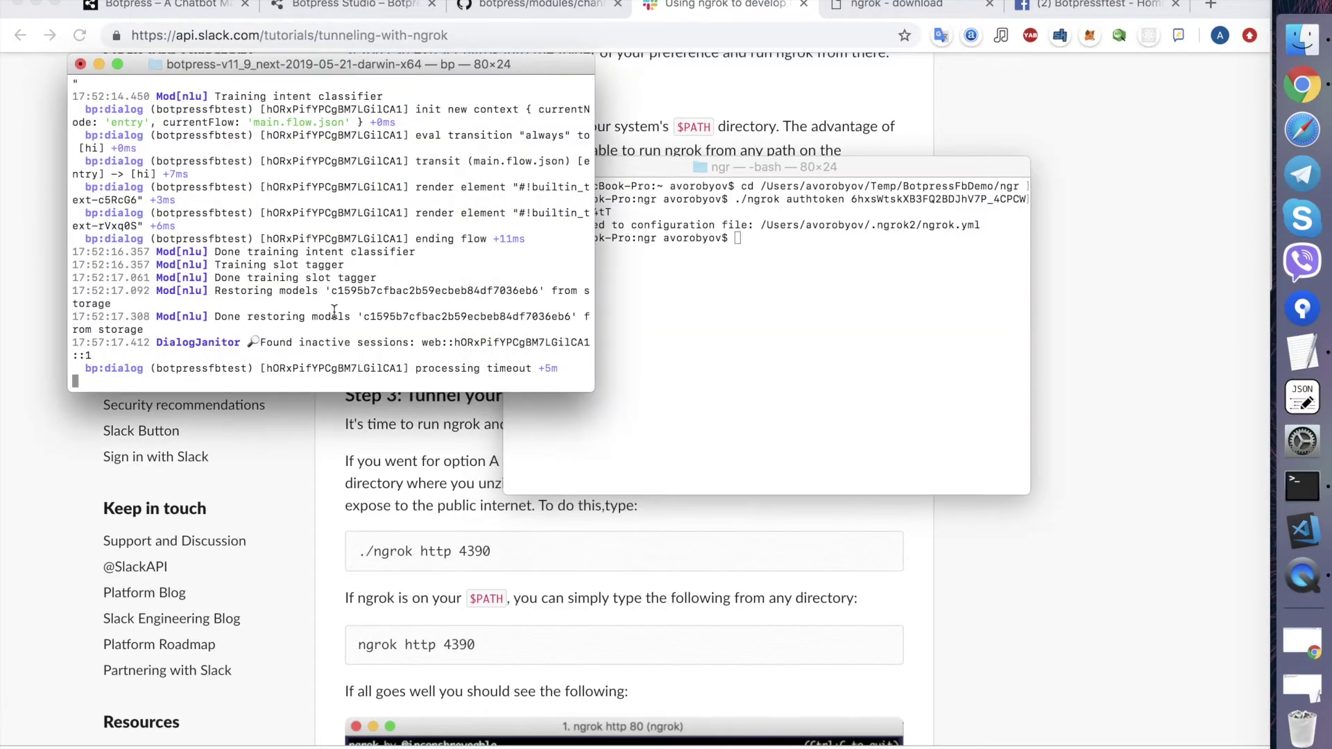
scroll(334, 312, up, 6)
scroll(334, 310, down, 2)
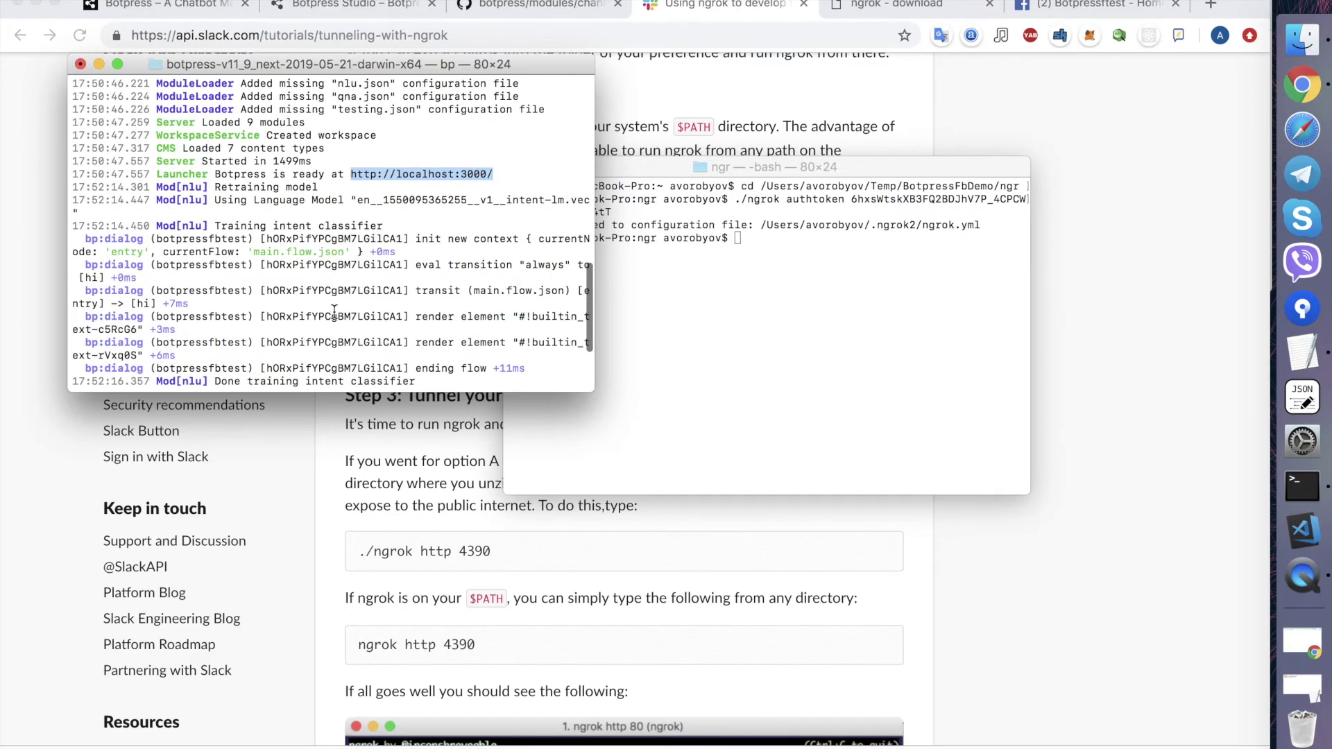
- Start an ngrok tunnel with ./ngrok http 3000 in the ngr shell
click(729, 283)
text(./ngrok http 3000)
key(Return)
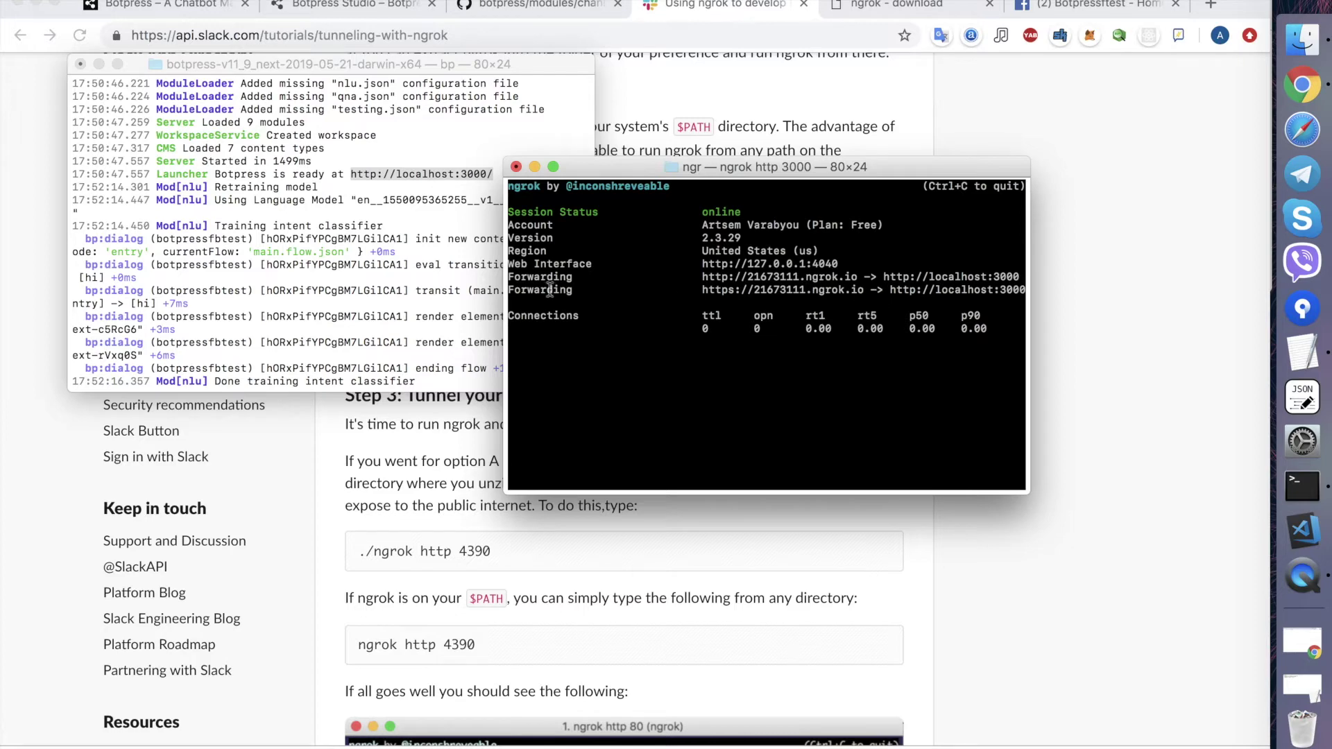
drag(1028, 491, 1129, 534)
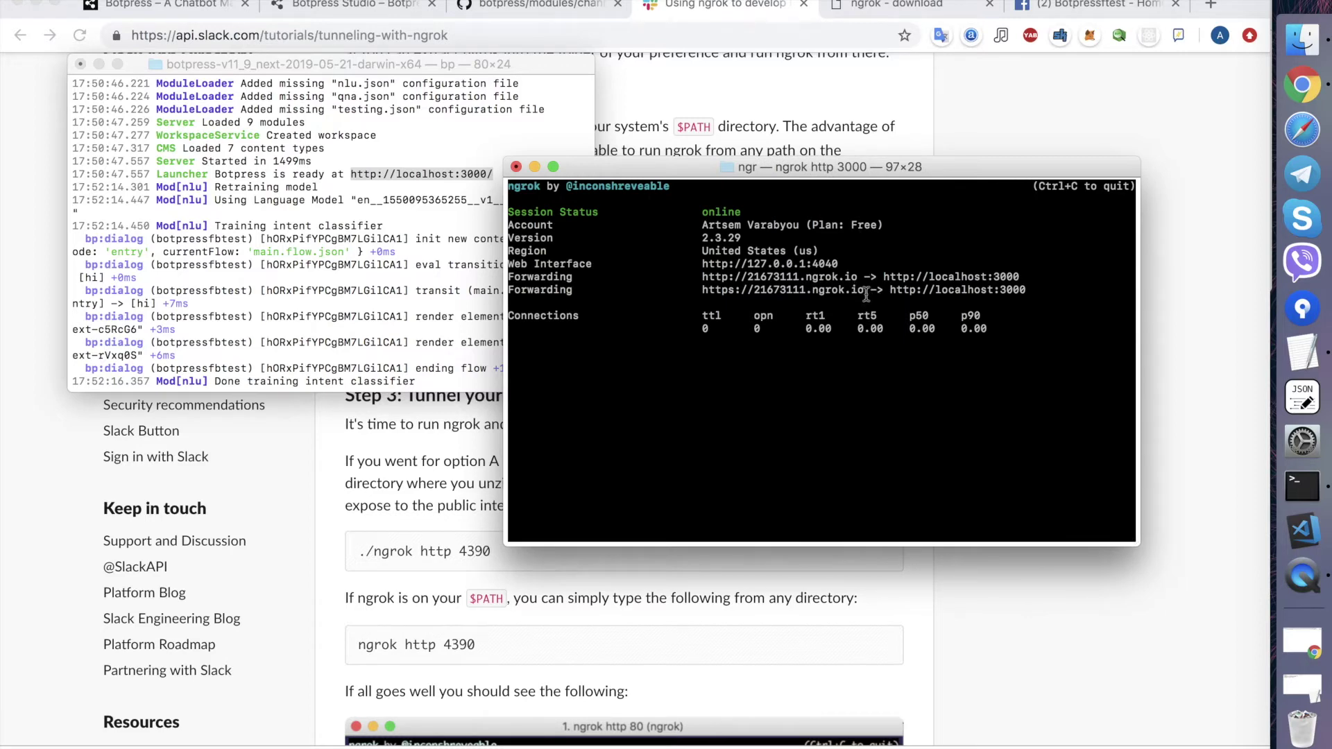
- Open the https forwarding address in a new tab, confirm the Botpress login, then close it
drag(866, 294, 705, 292)
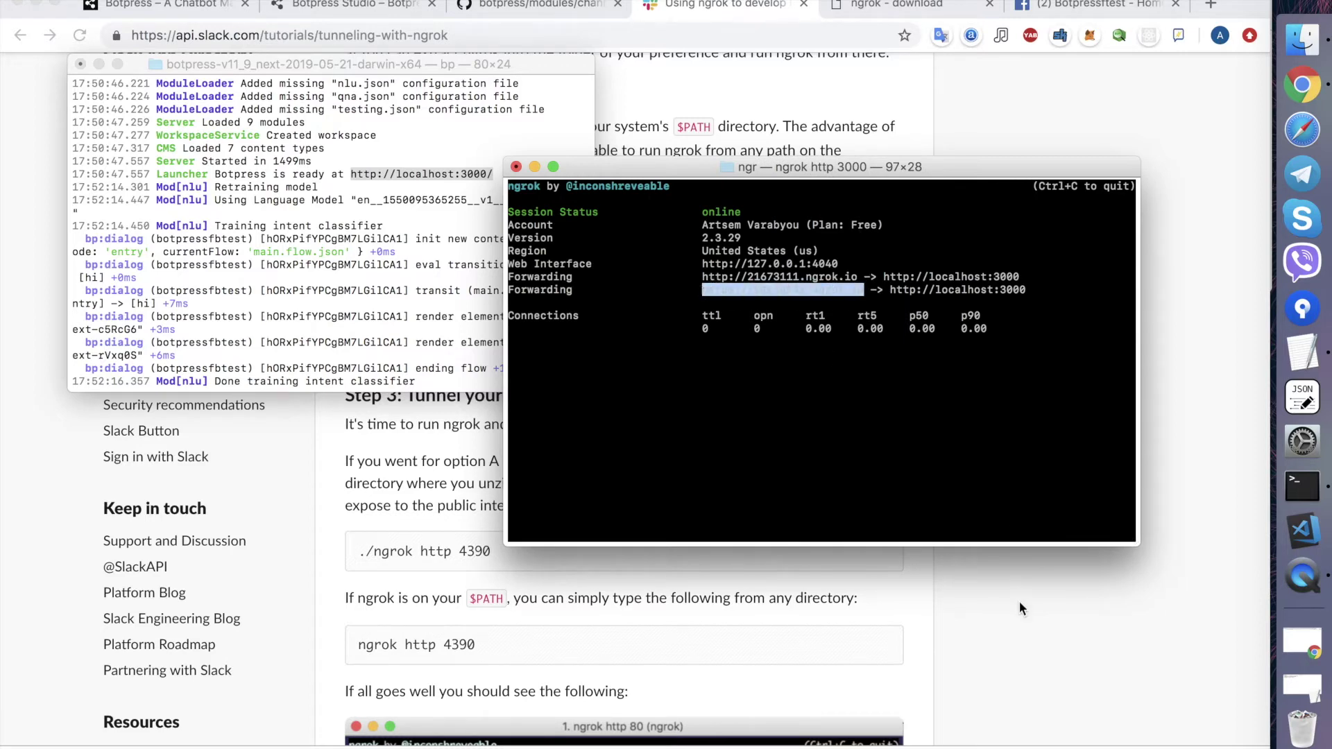
click(1019, 600)
key(super+t)
key(super+v)
key(Return)
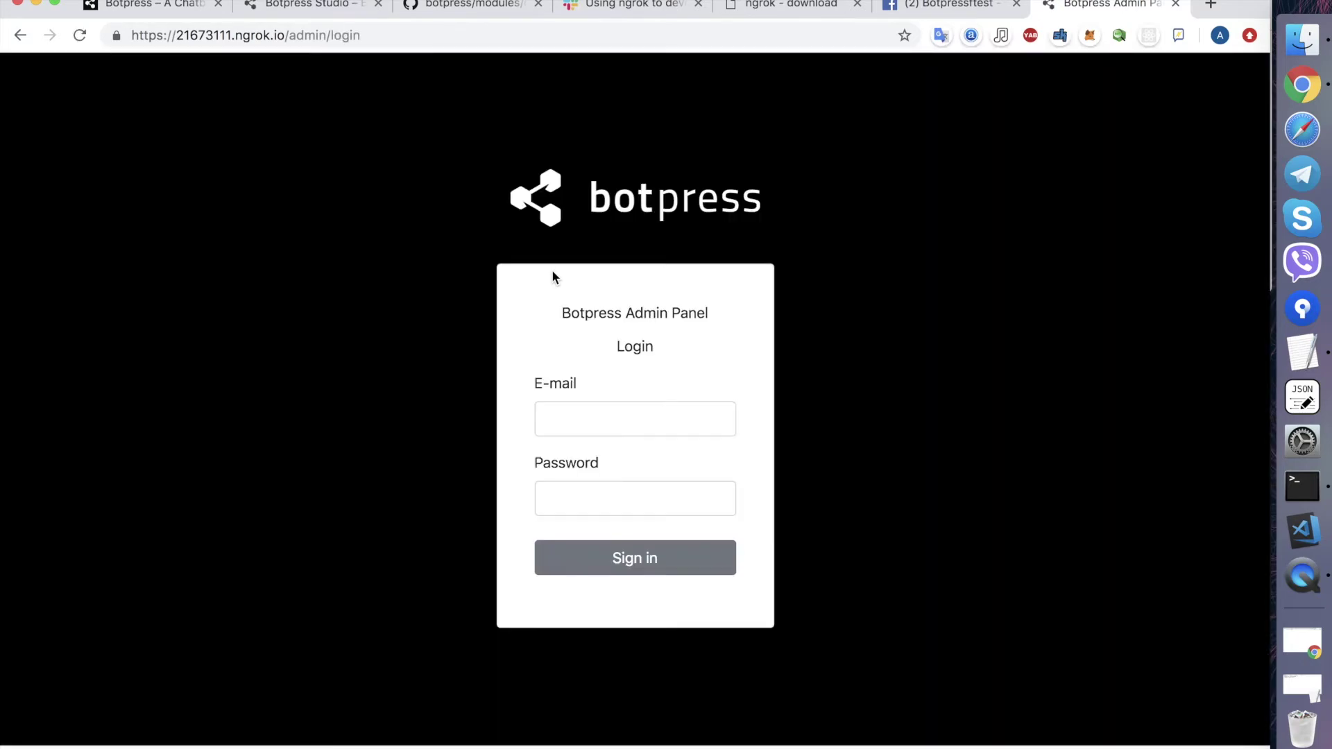
click(1177, 5)
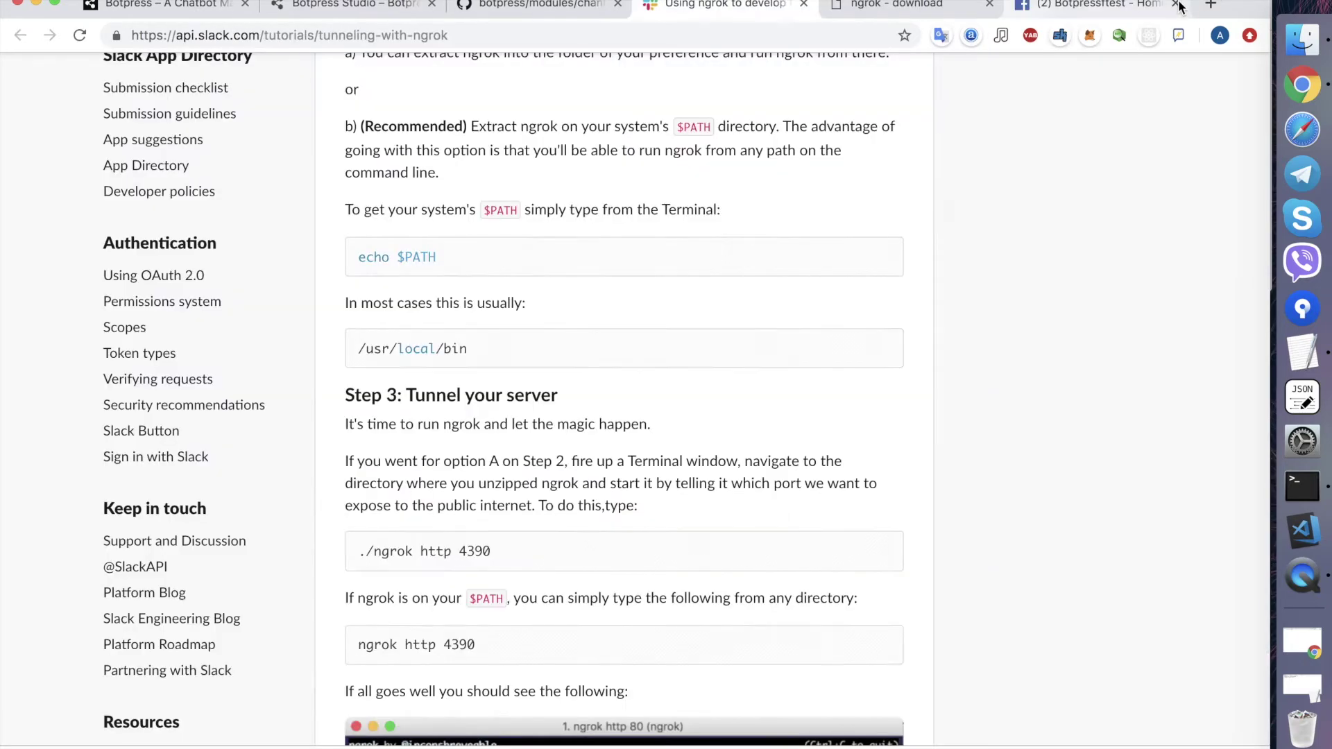
- Review the Configuration steps on the channel-messenger GitHub page
click(546, 7)
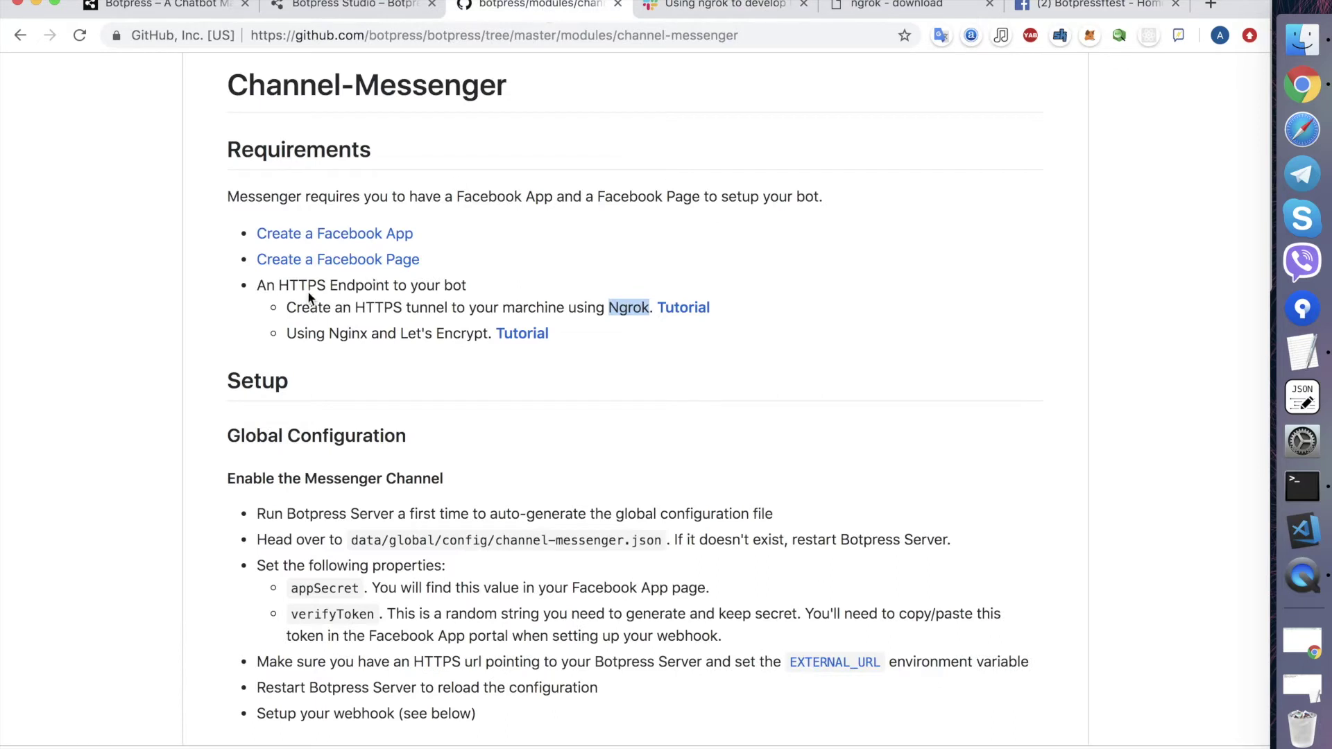
scroll(424, 312, down, 3)
scroll(309, 382, down, 2)
scroll(310, 381, up, 1)
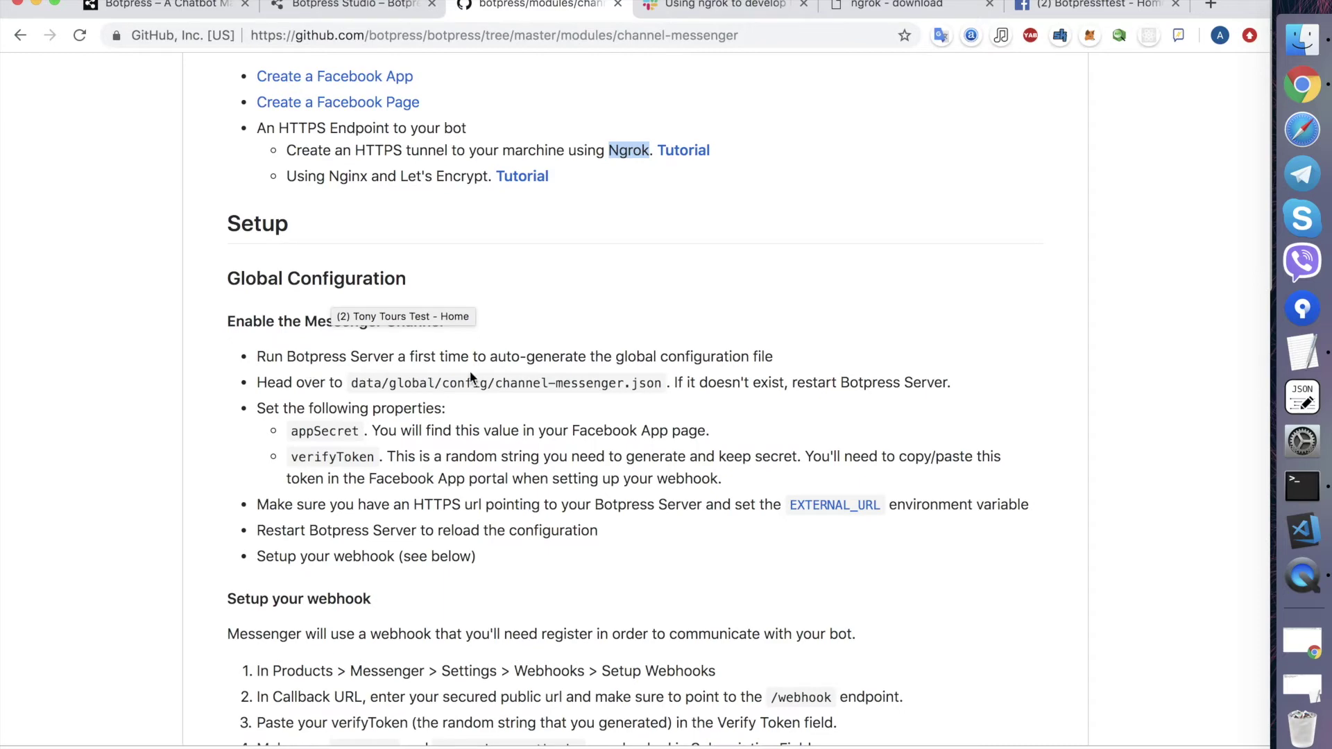
- Stop the Botpress server with Ctrl+C and bring up the project folder in Finder
click(1302, 485)
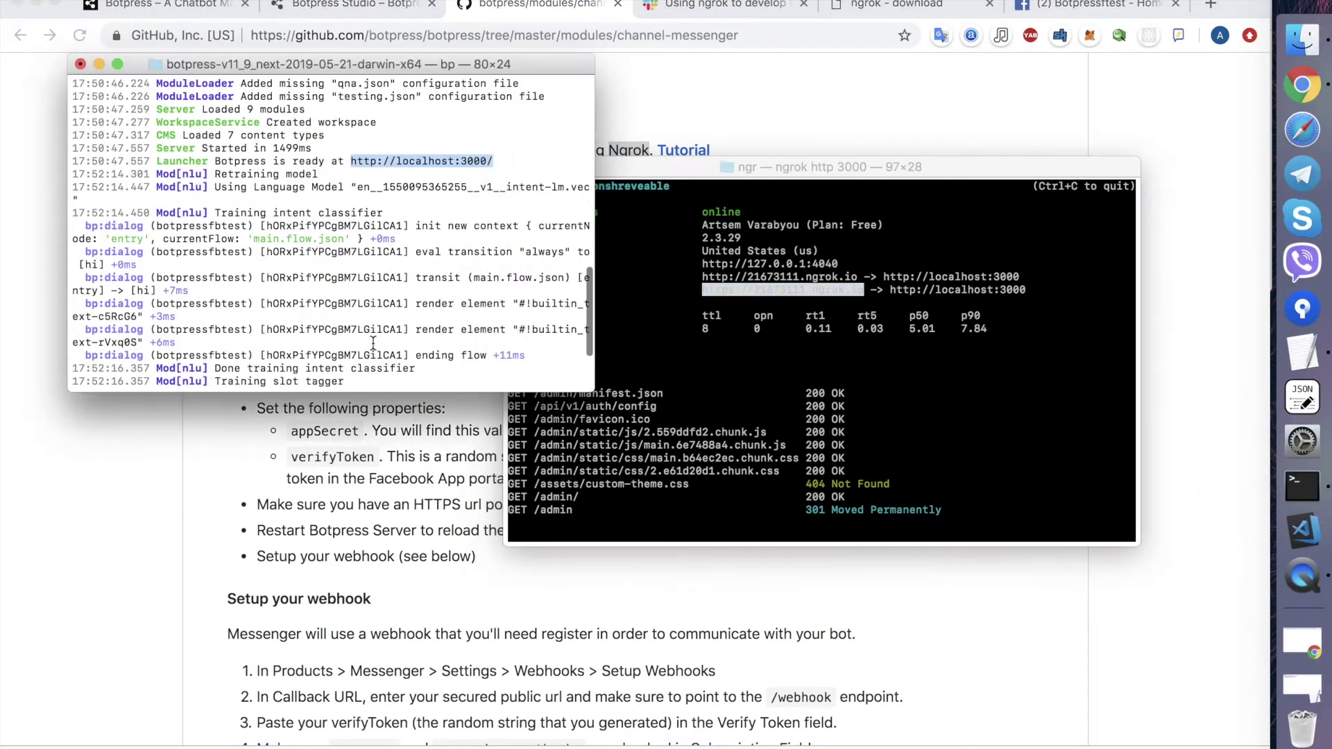
scroll(373, 343, down, 5)
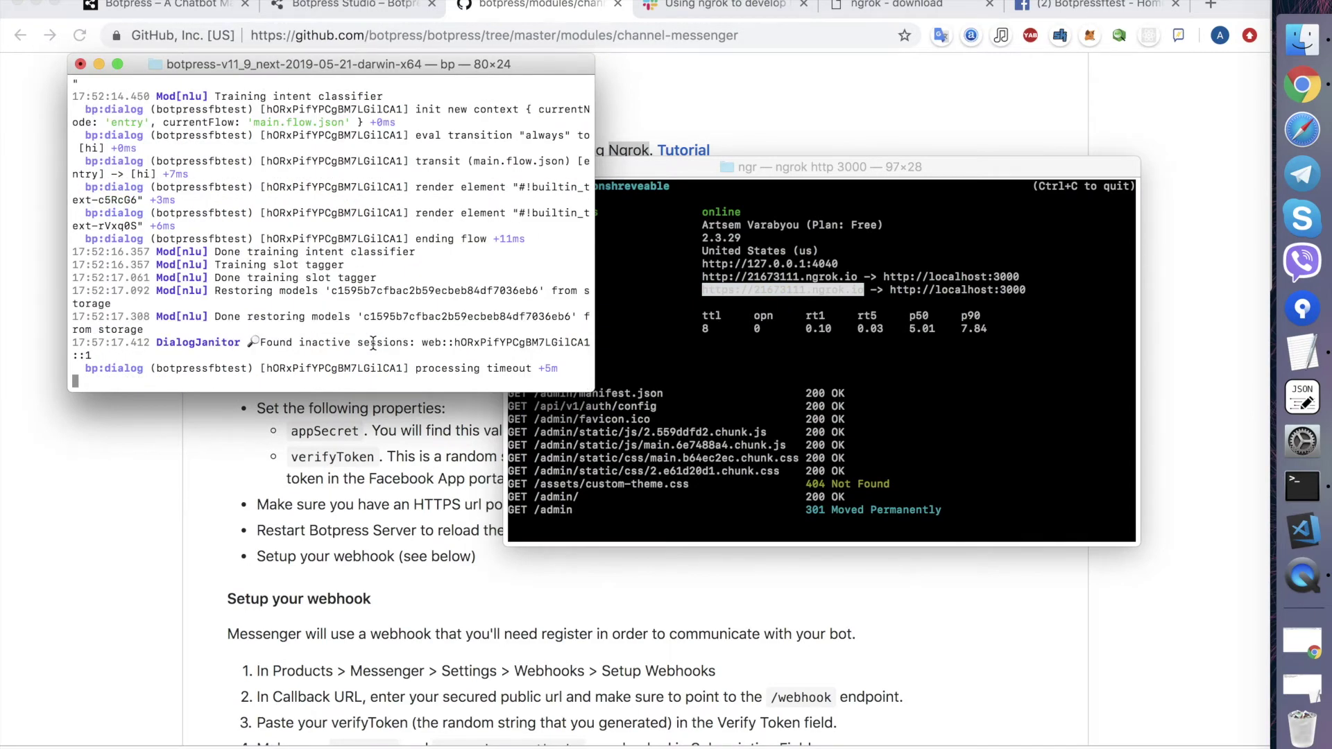
key(ctrl+c)
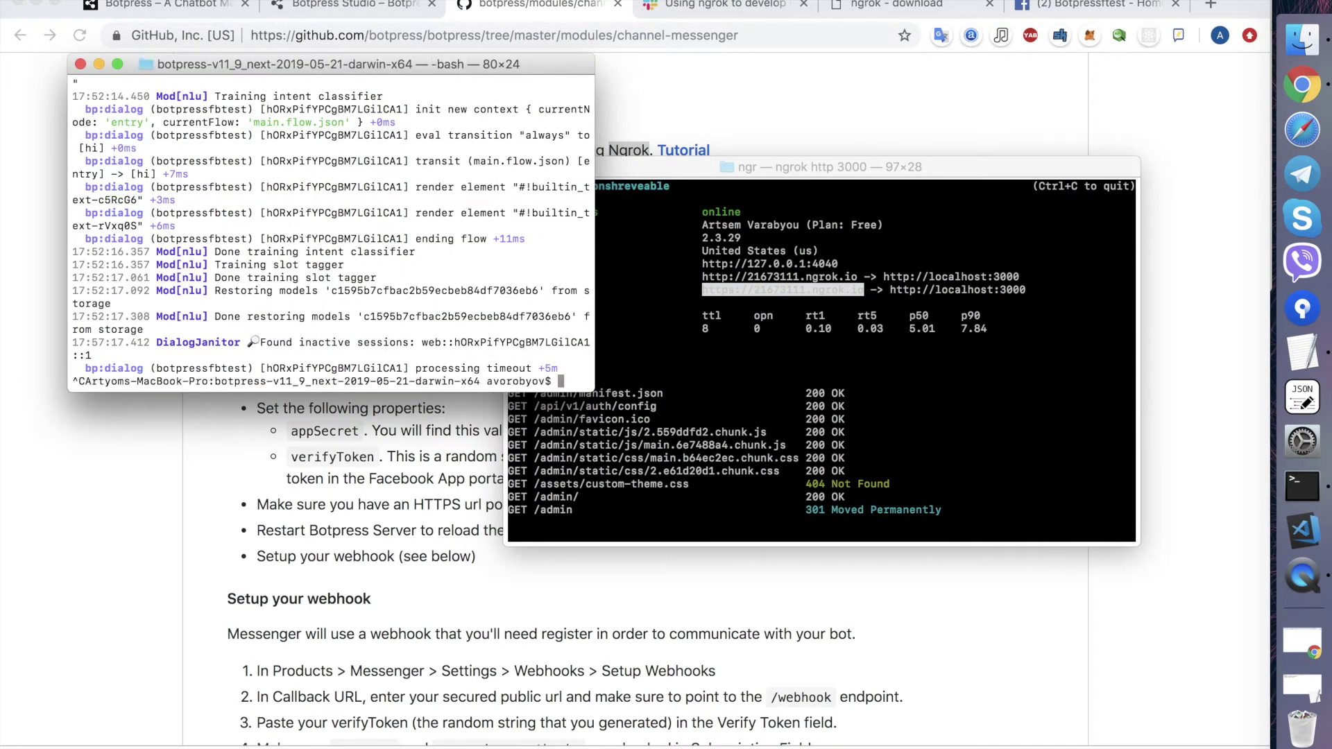
click(1301, 39)
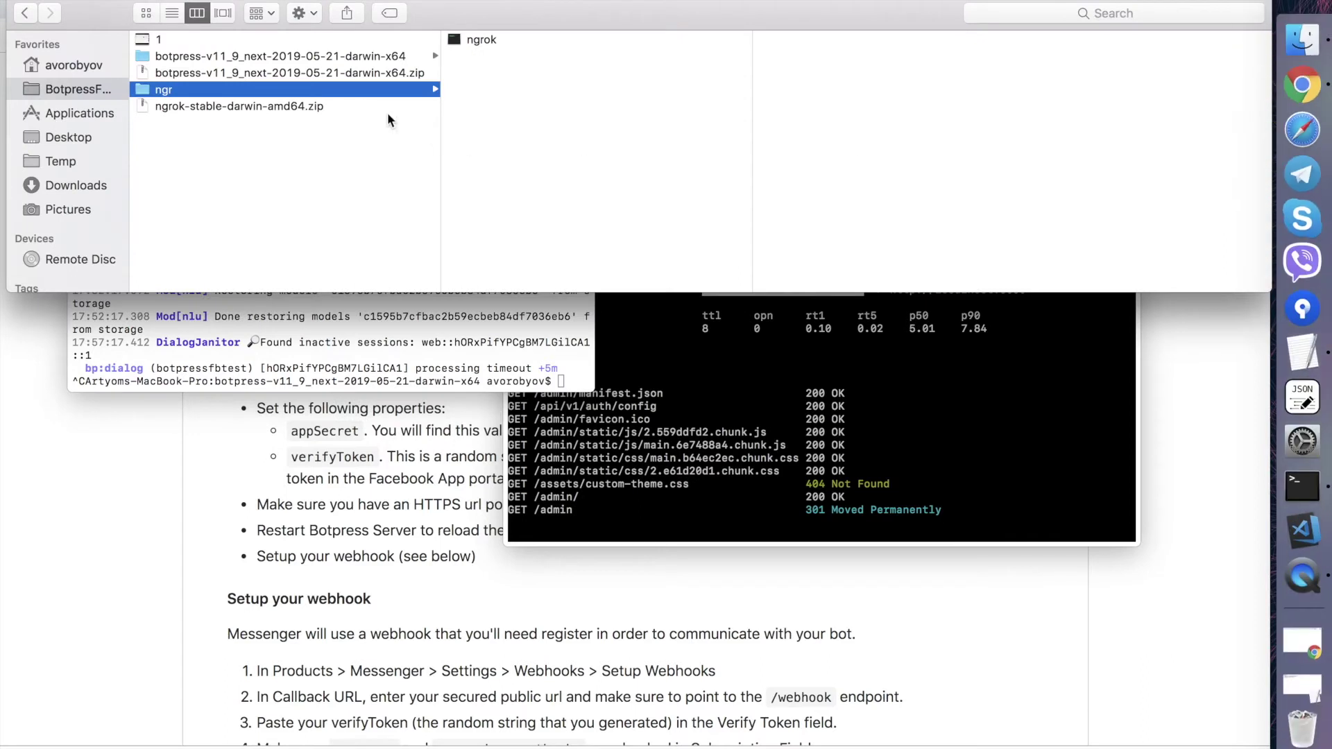
- Open data/global/botpress.config.json in JSON Editor
click(240, 56)
click(511, 87)
click(809, 88)
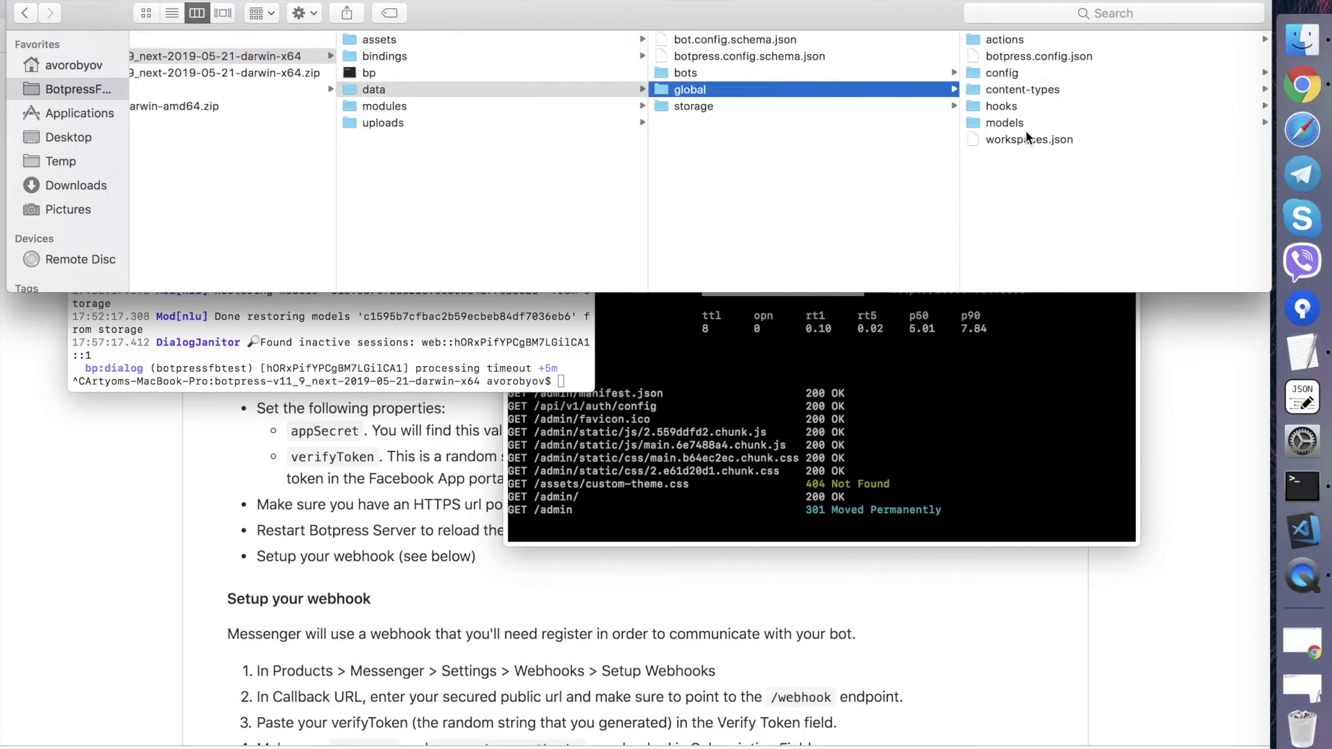
click(1042, 56)
right_click(919, 60)
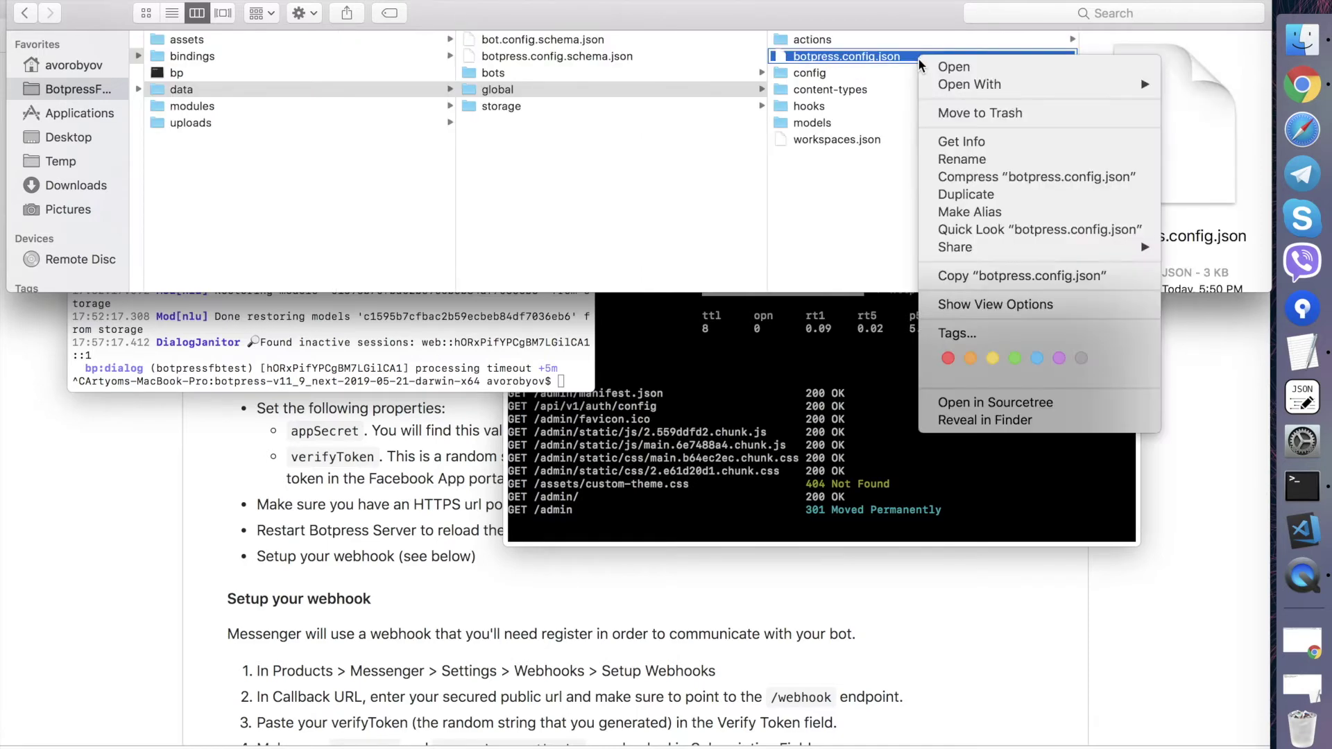
mouse_move(968, 86)
click(917, 90)
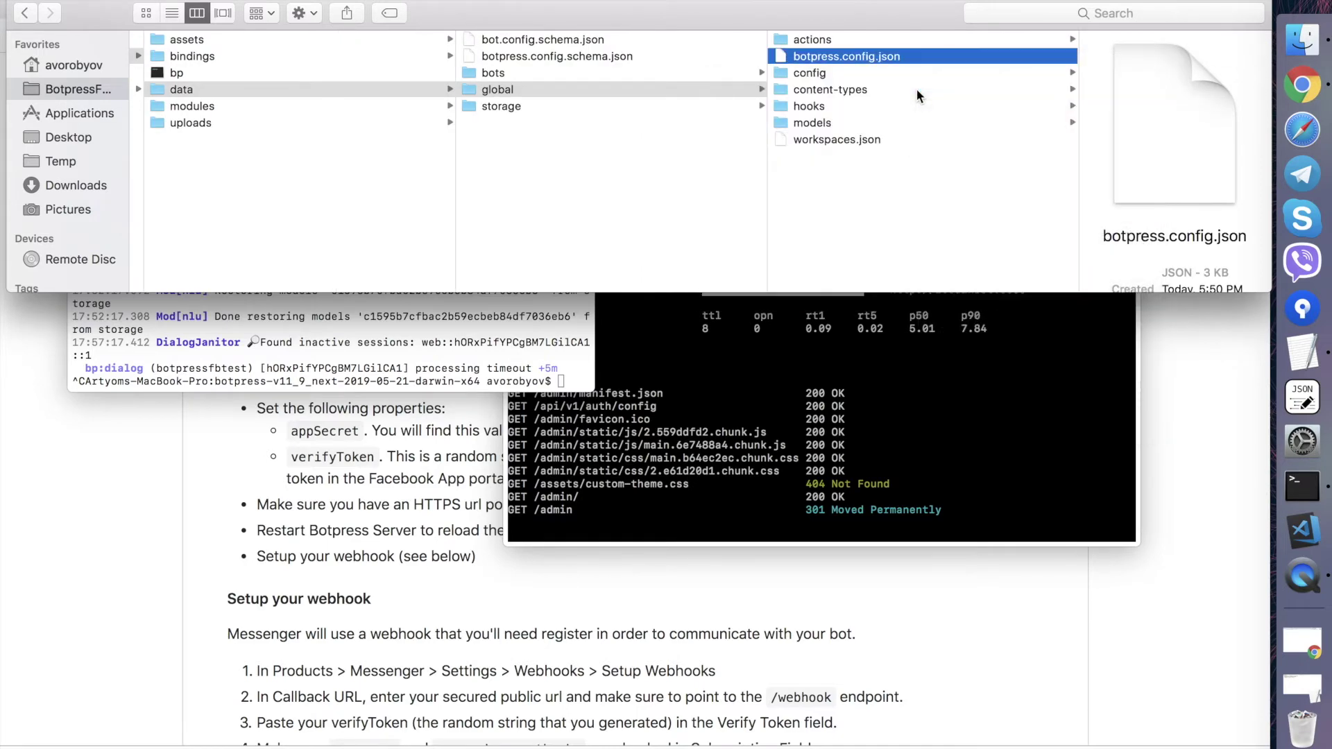
right_click(896, 60)
mouse_move(945, 91)
click(797, 85)
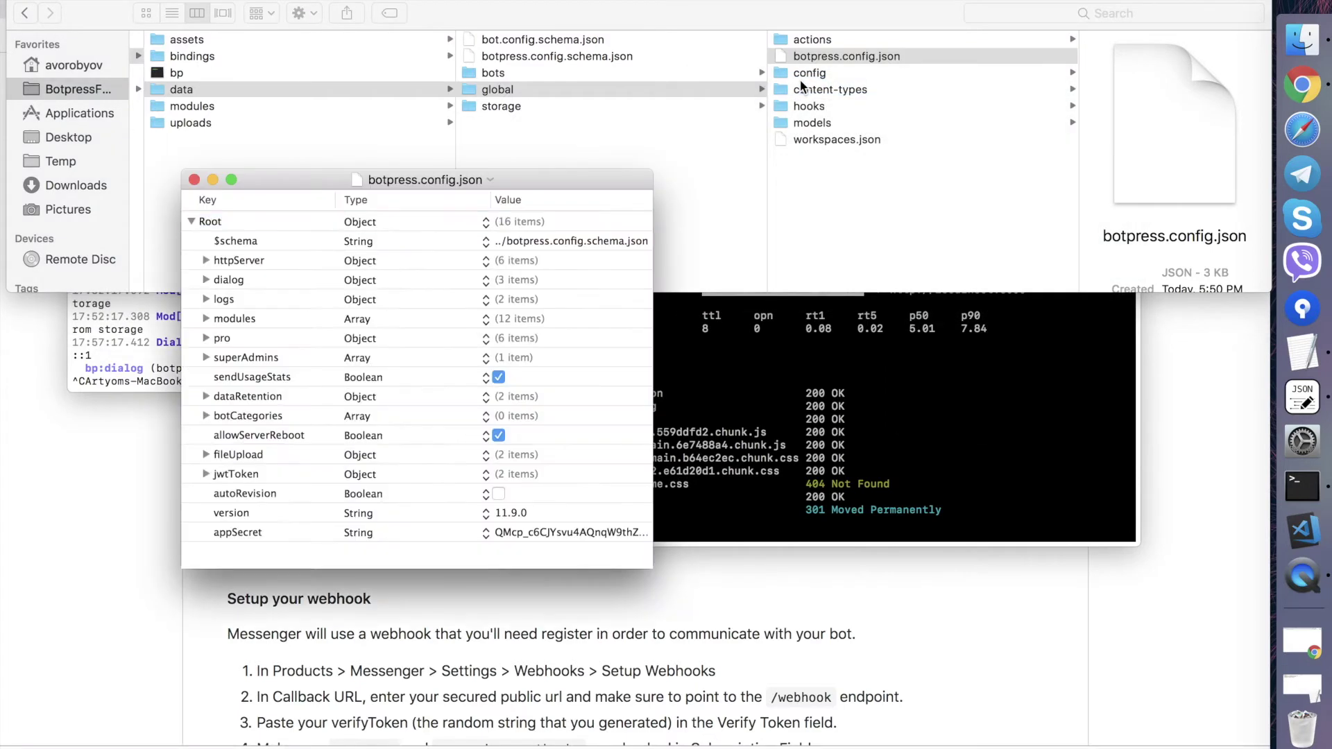
- Tick enabled on the channel-messenger module (modules Item 3), then close the file
click(235, 322)
key(Right)
key(Down)
key(Down)
key(Right)
key(Left)
key(Down)
key(Right)
key(Left)
key(Down)
key(Right)
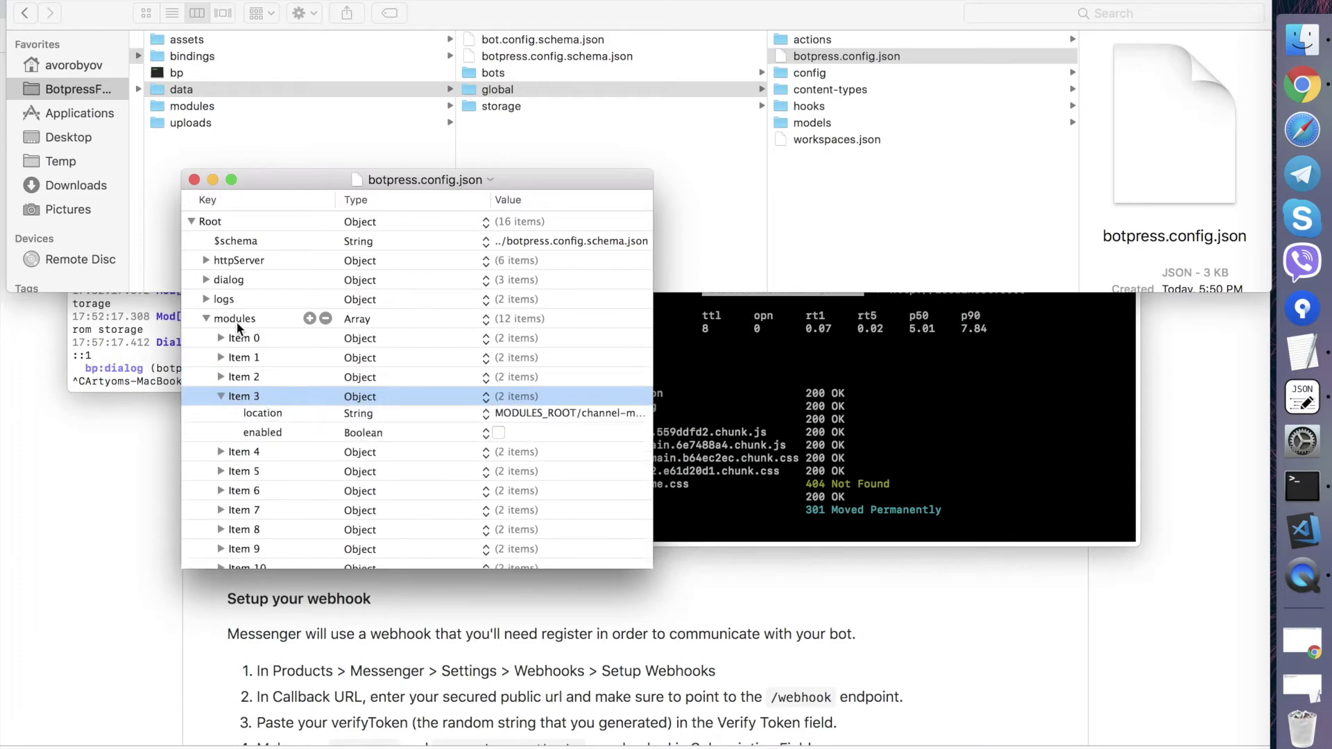
key(Down)
drag(651, 567, 861, 613)
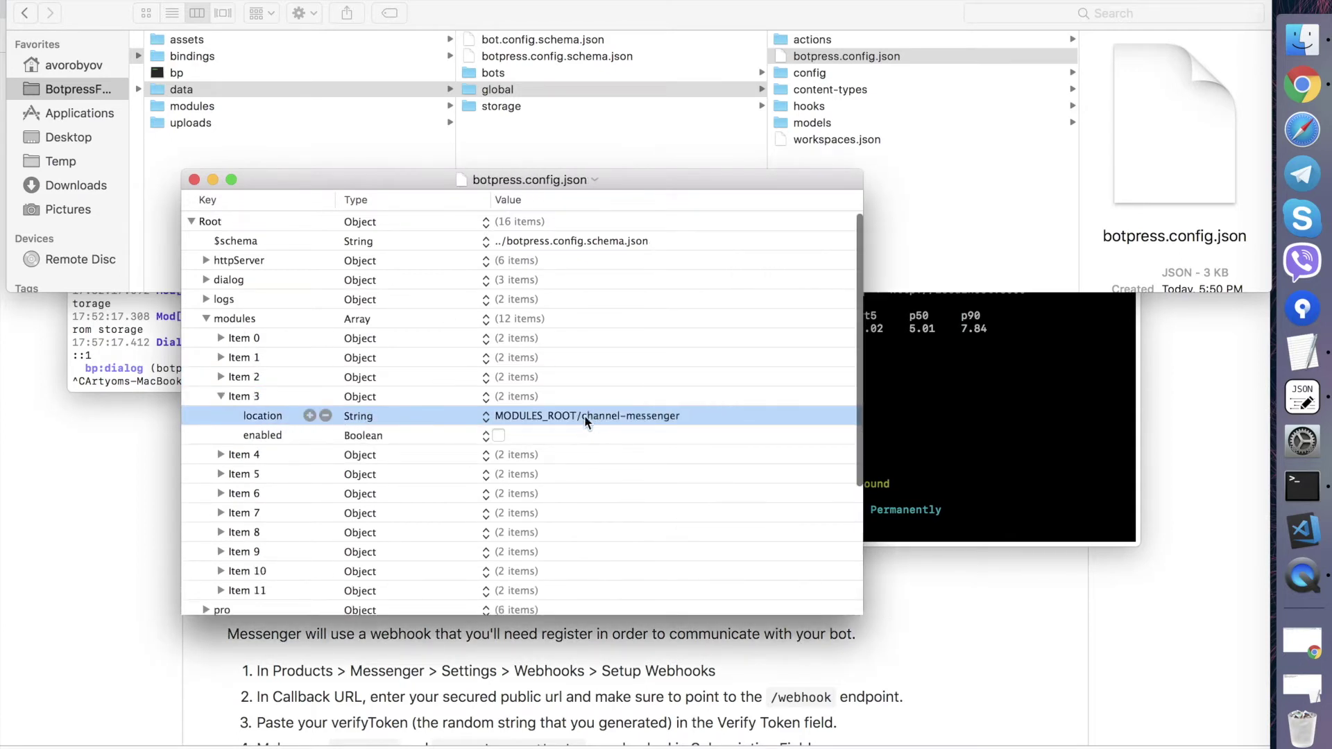
click(498, 435)
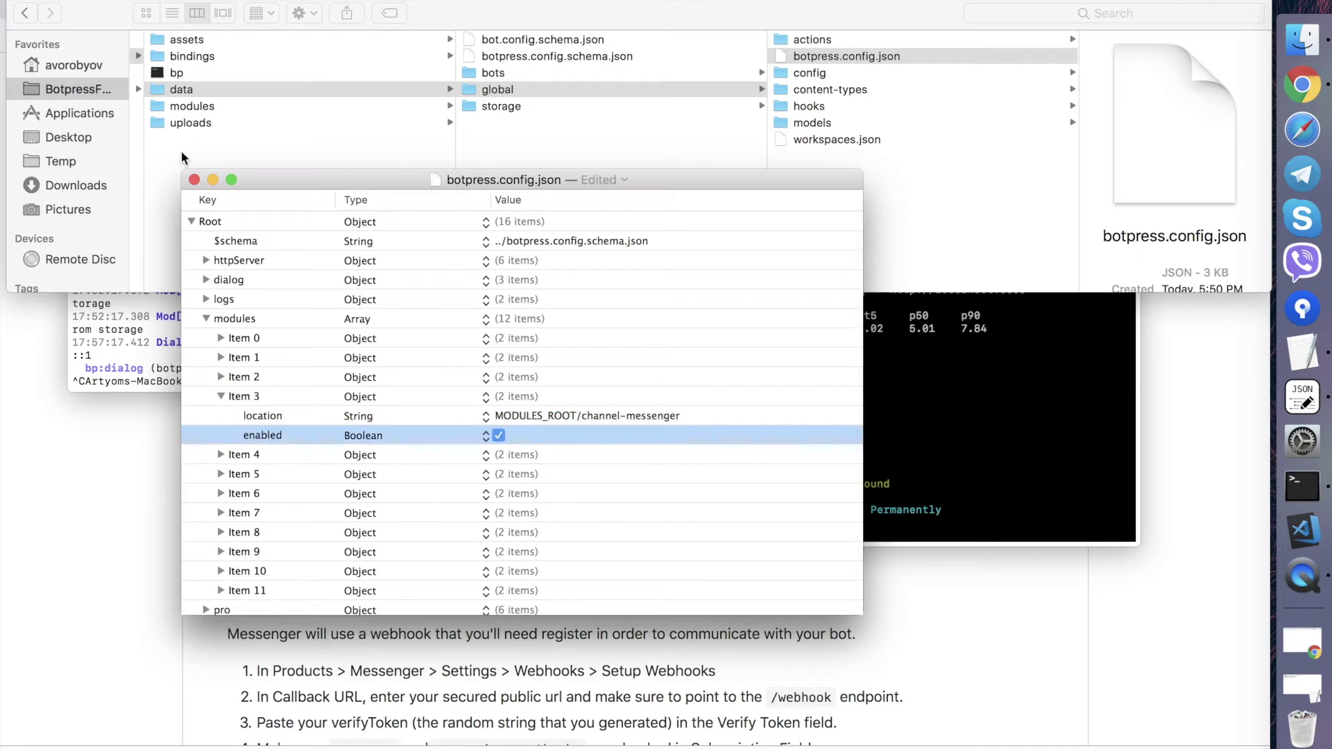
key(super+q)
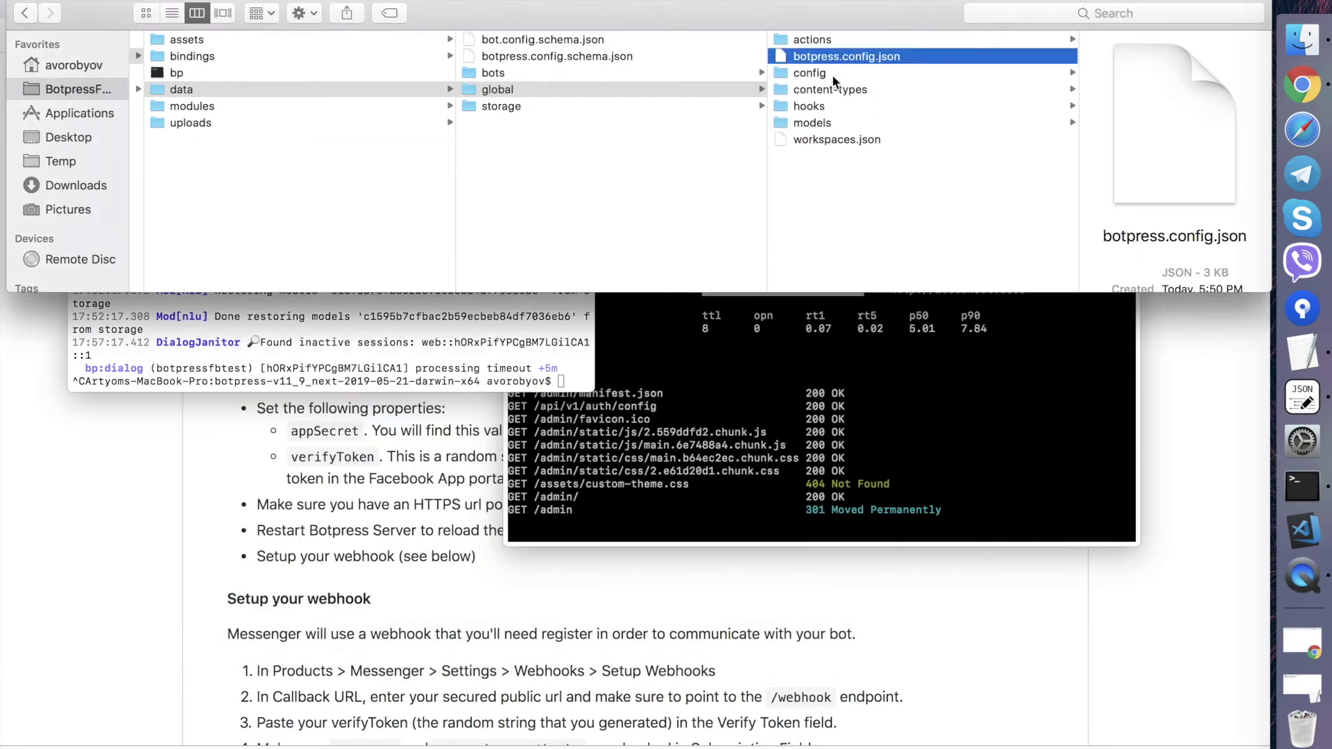
- Relaunch the Botpress server by running ./bp in Terminal
click(832, 78)
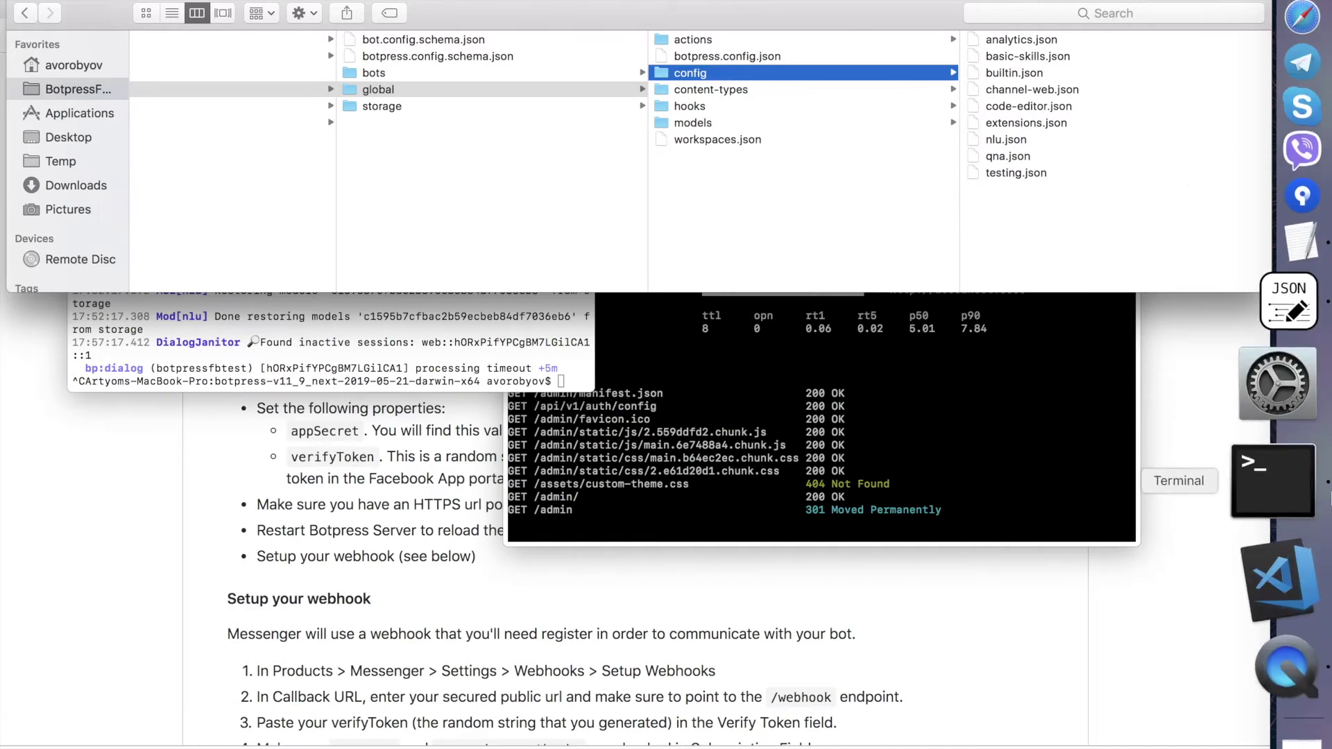
click(1273, 481)
text(./bp)
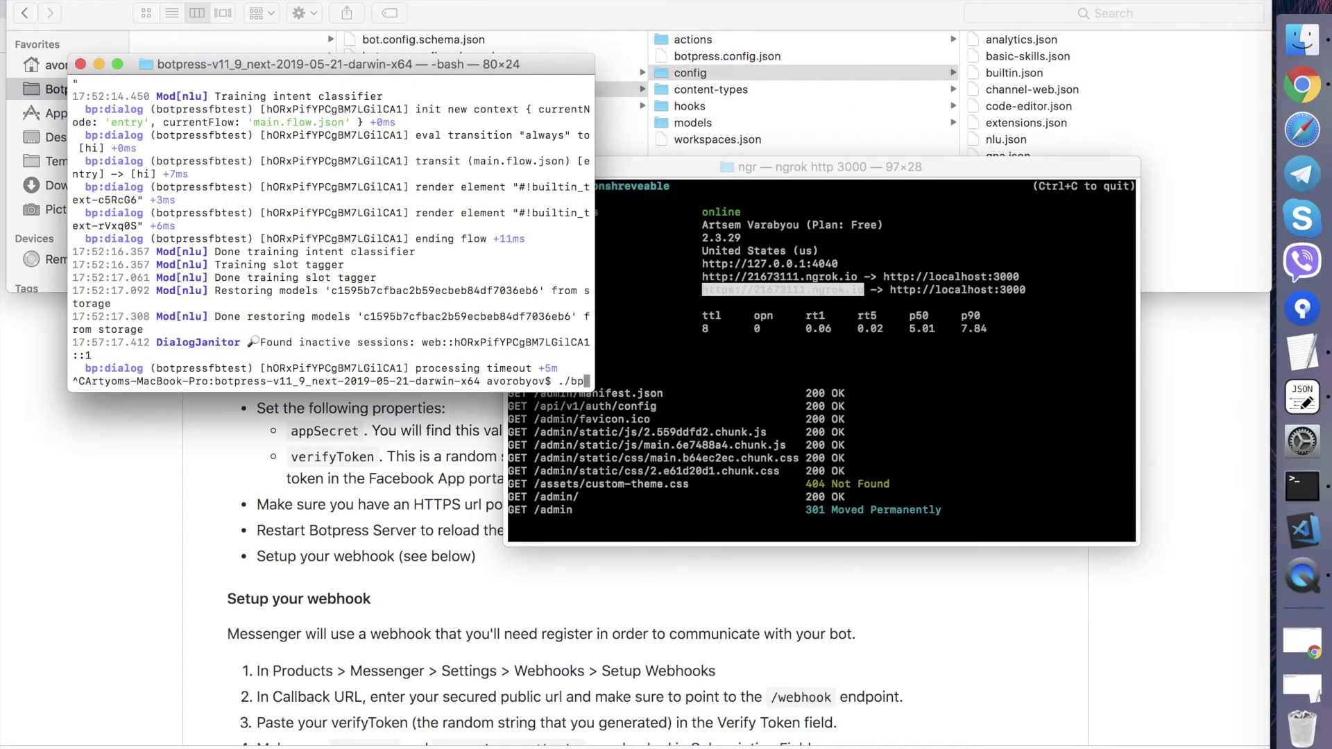
key(Return)
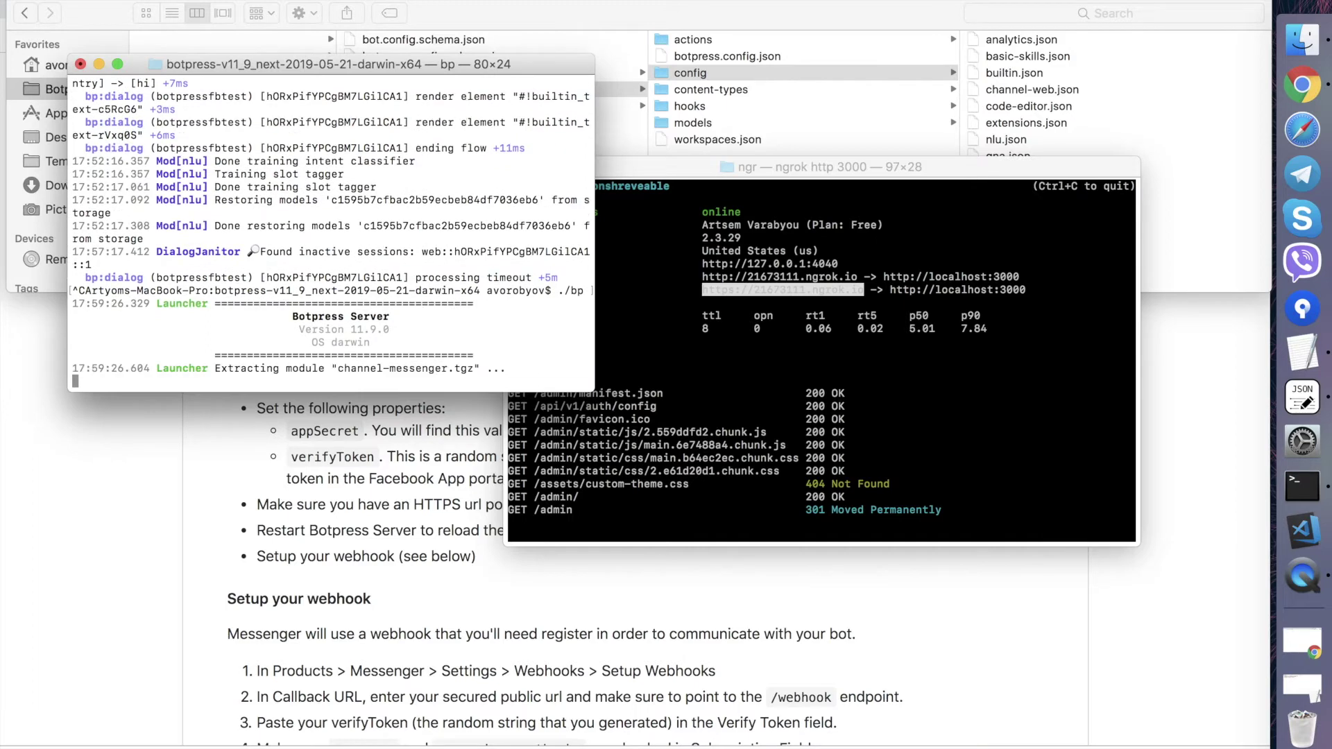
- Open config/channel-messenger.json in JSON Editor, set enabled to true, and return to GitHub
click(1067, 107)
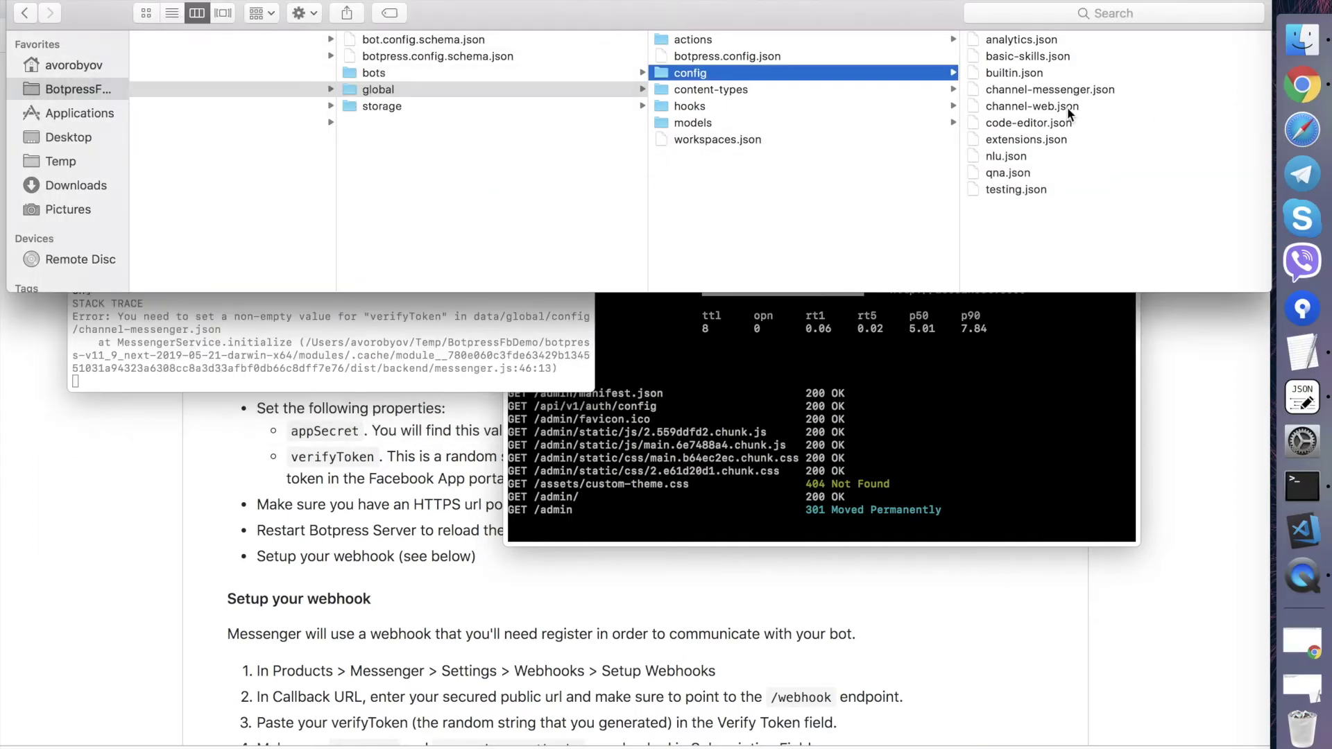
click(1072, 90)
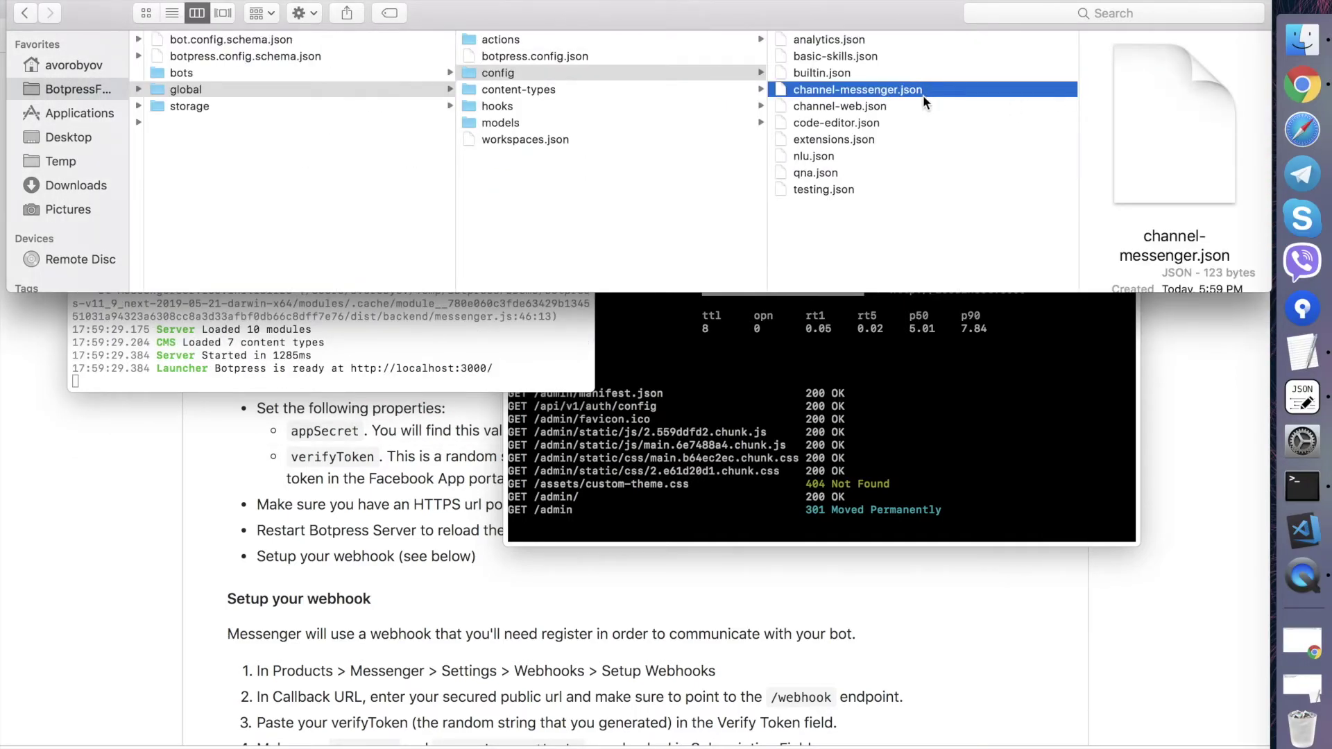
drag(877, 95, 1302, 397)
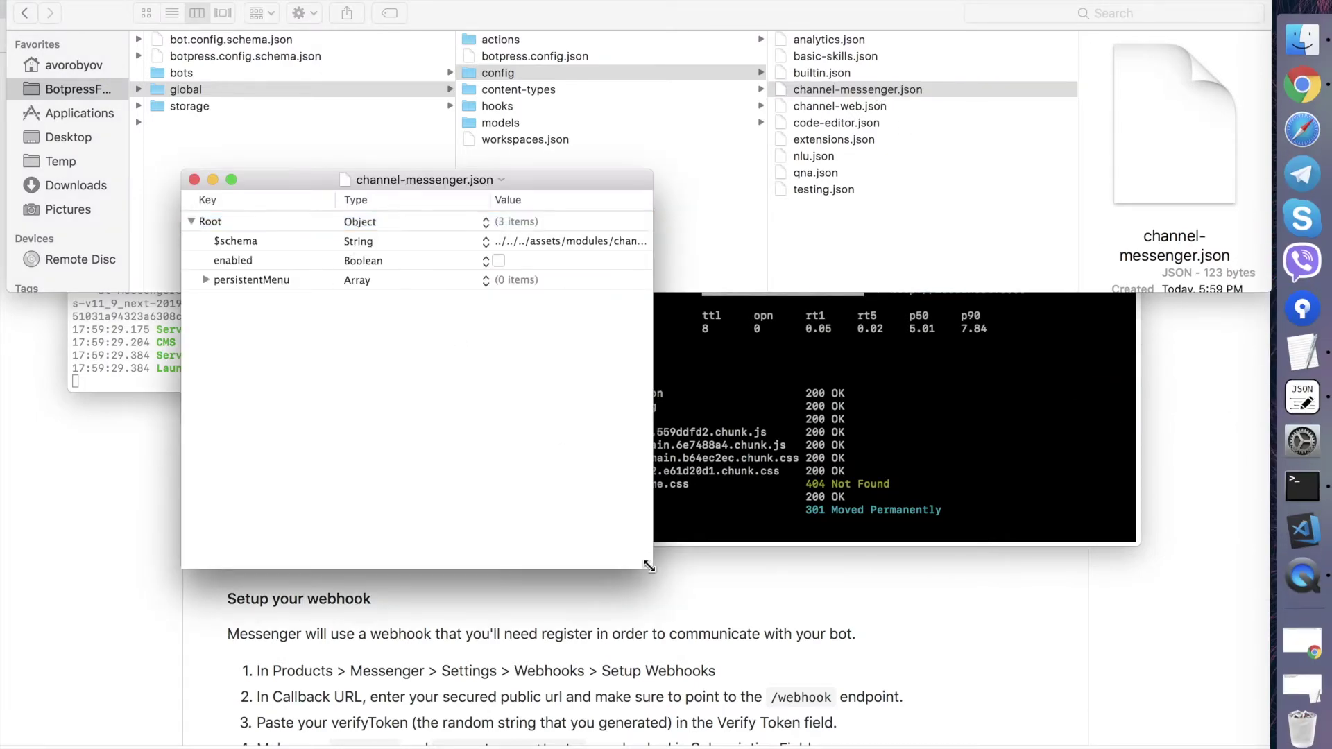
drag(651, 563, 870, 608)
click(498, 261)
click(262, 259)
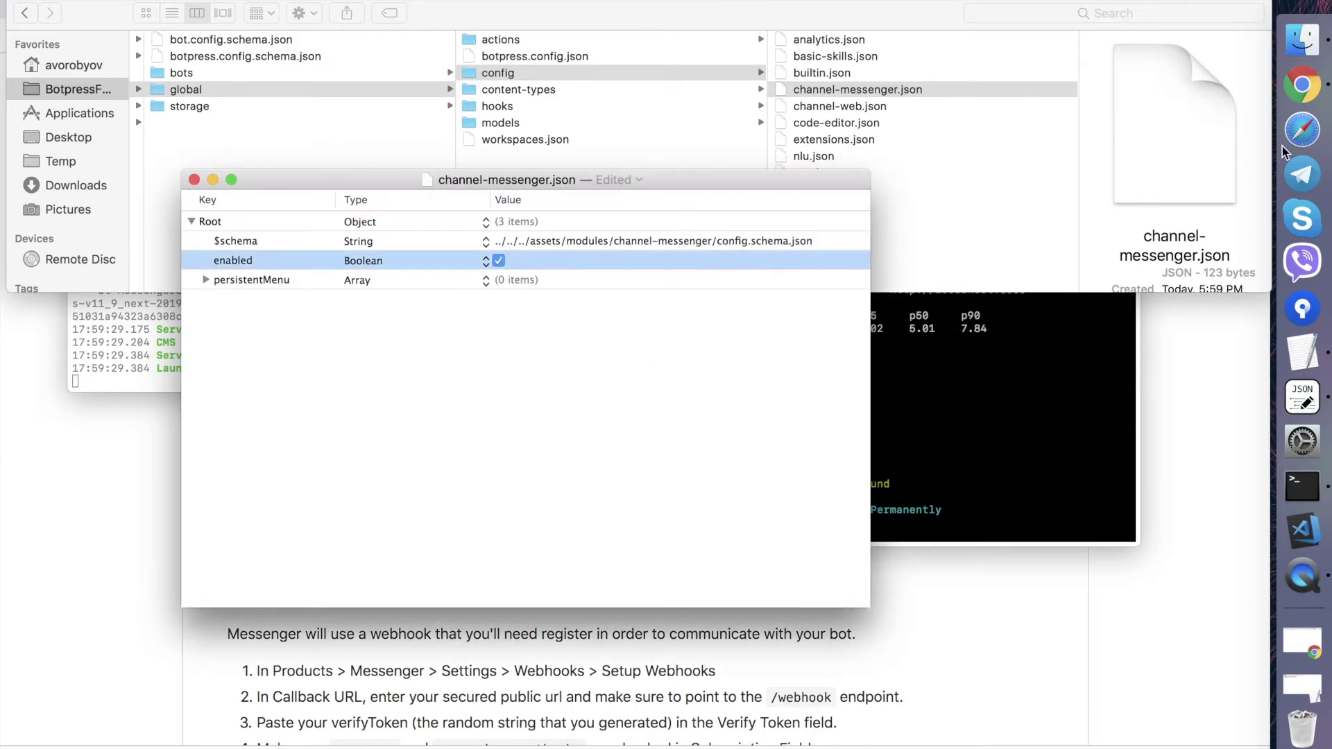
click(1303, 85)
scroll(514, 472, down, 1)
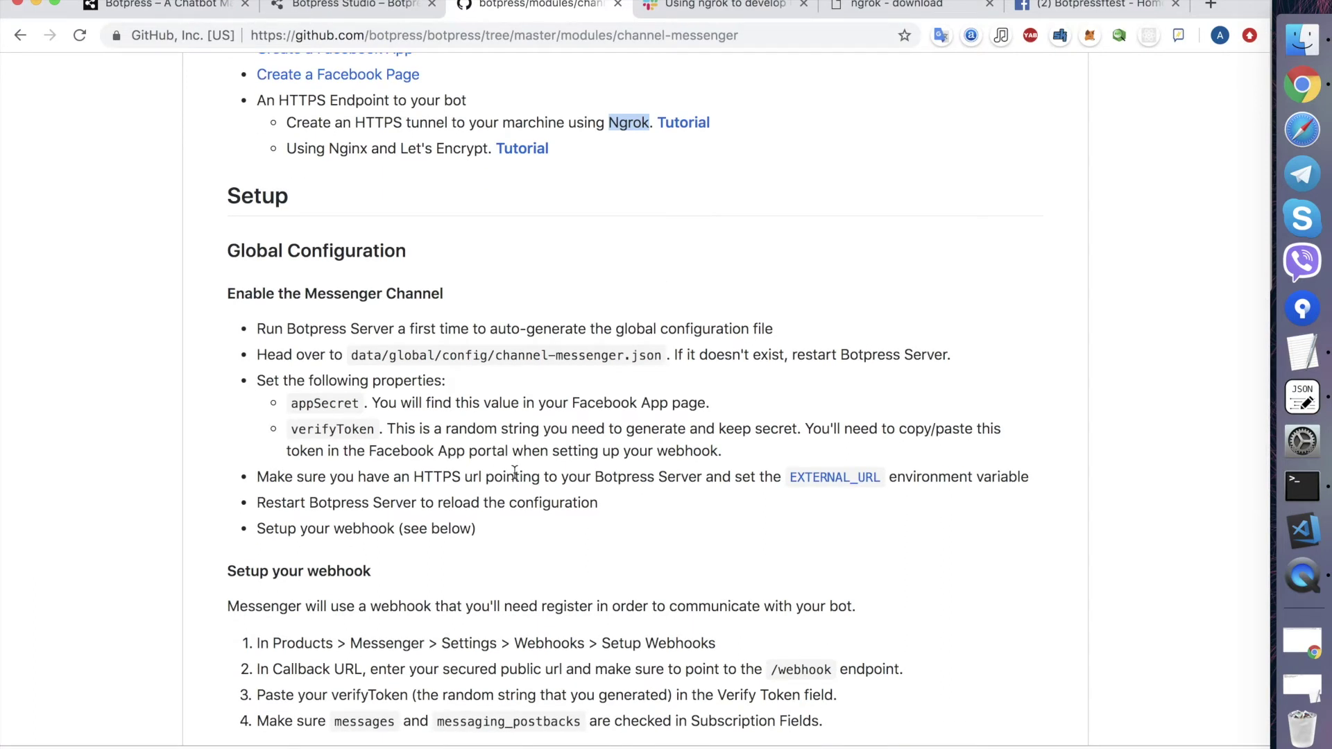
- Copy appSecret from the README and add it as a new key in channel-messenger.json
scroll(343, 476, down, 2)
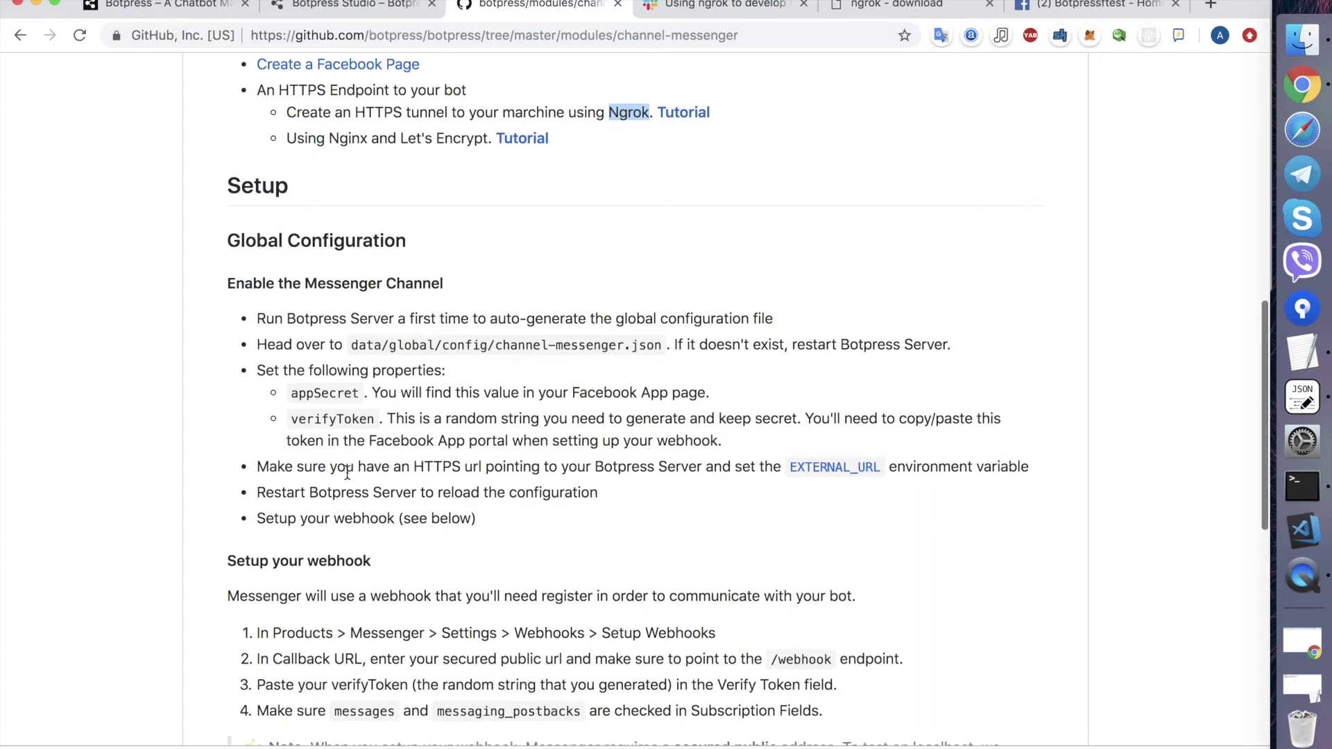
double_click(334, 362)
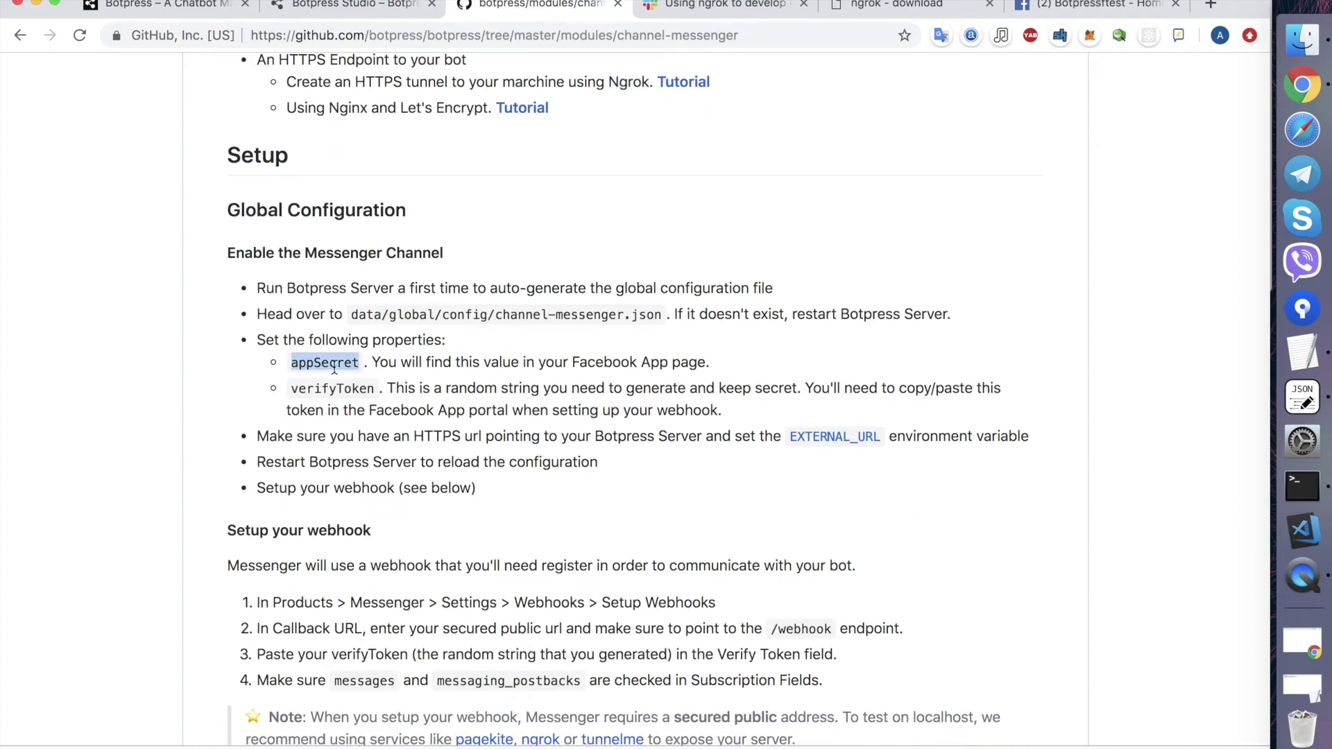
key(super+Tab)
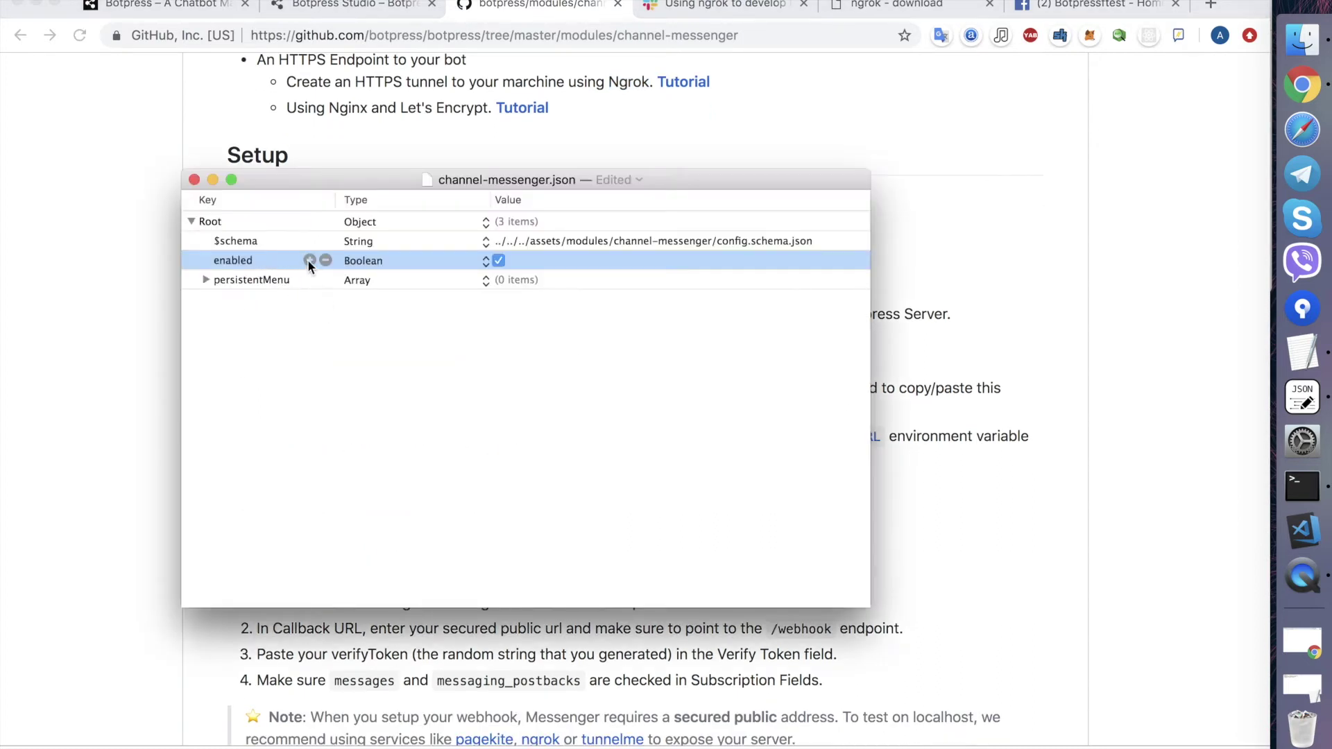
click(310, 260)
key(super+v)
key(Return)
- Add verifyToken from the README as another key below appSecret
key(super+Tab)
click(342, 386)
double_click(342, 386)
key(super+Tab)
click(309, 279)
key(super+v)
key(Return)
- Add accessToken from the README as a third new key
key(super+Tab)
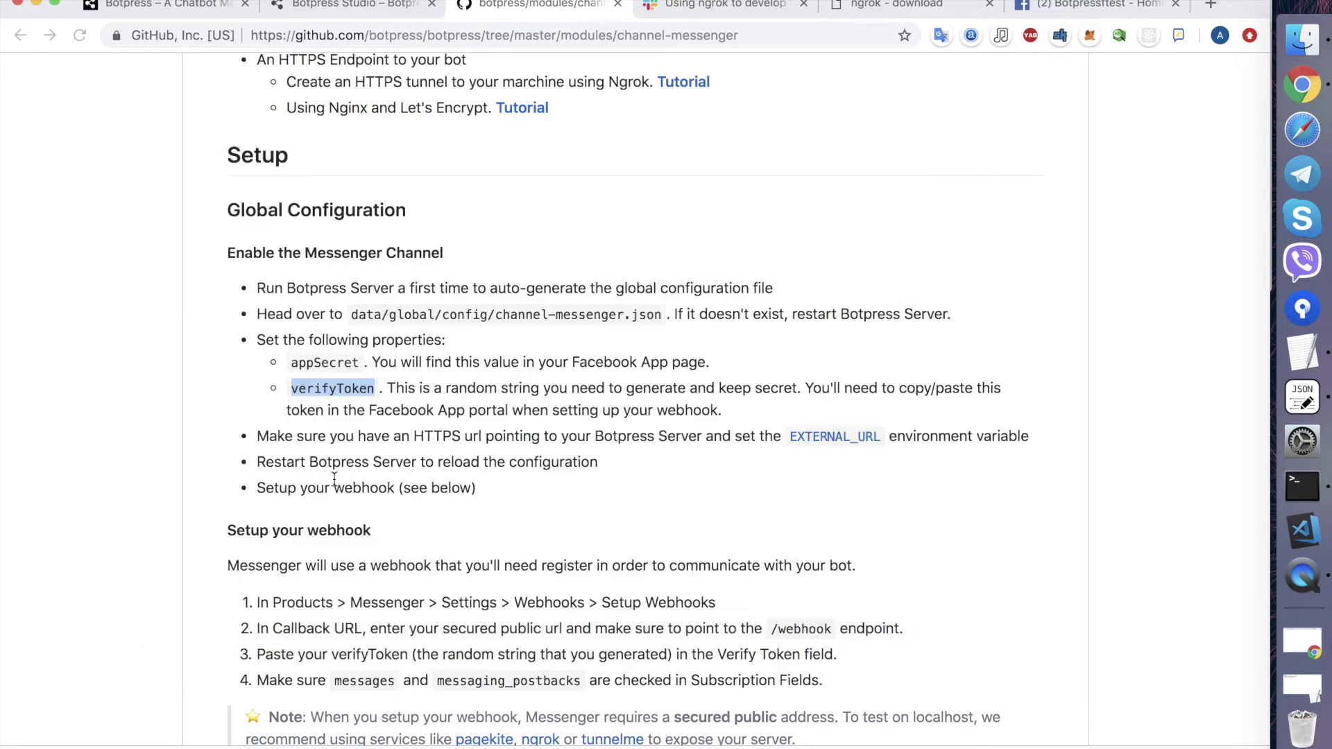
scroll(440, 502, down, 5)
scroll(442, 503, down, 5)
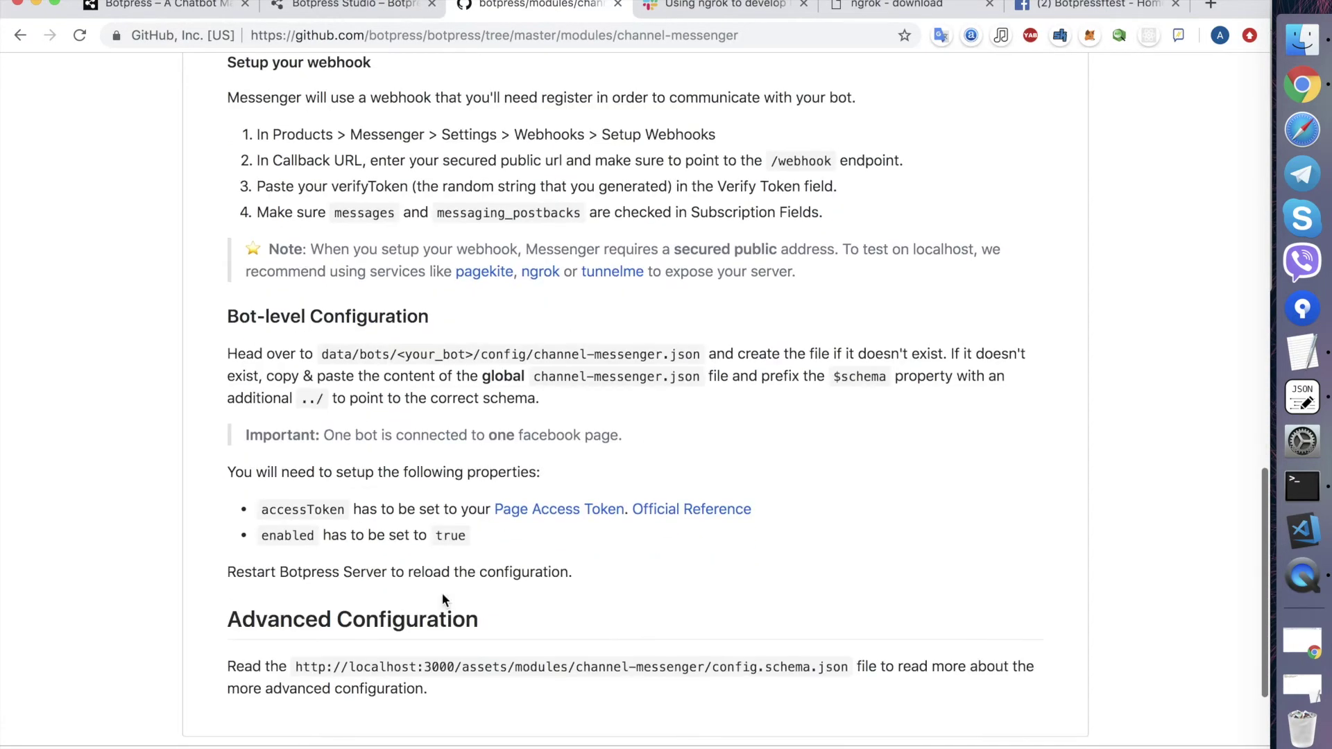
double_click(305, 473)
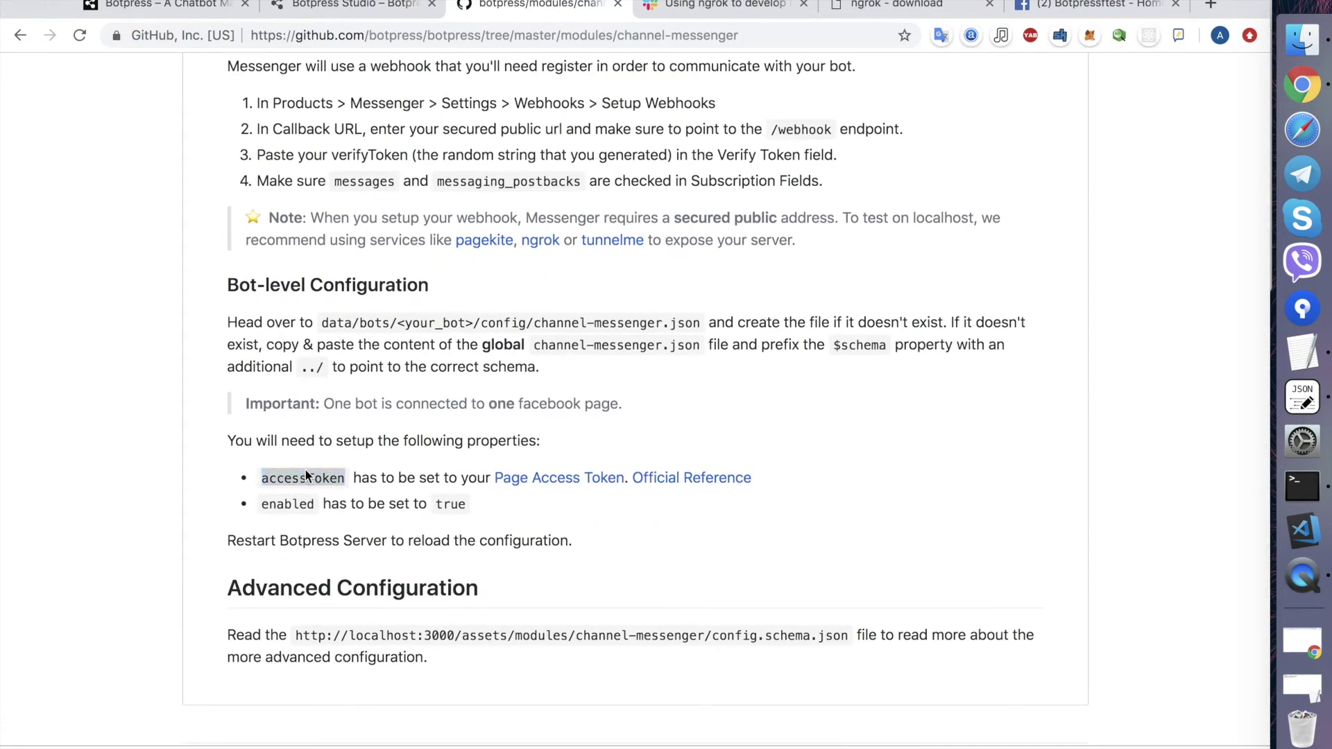
key(super+c)
key(super+Tab)
key(super+v)
key(Return)
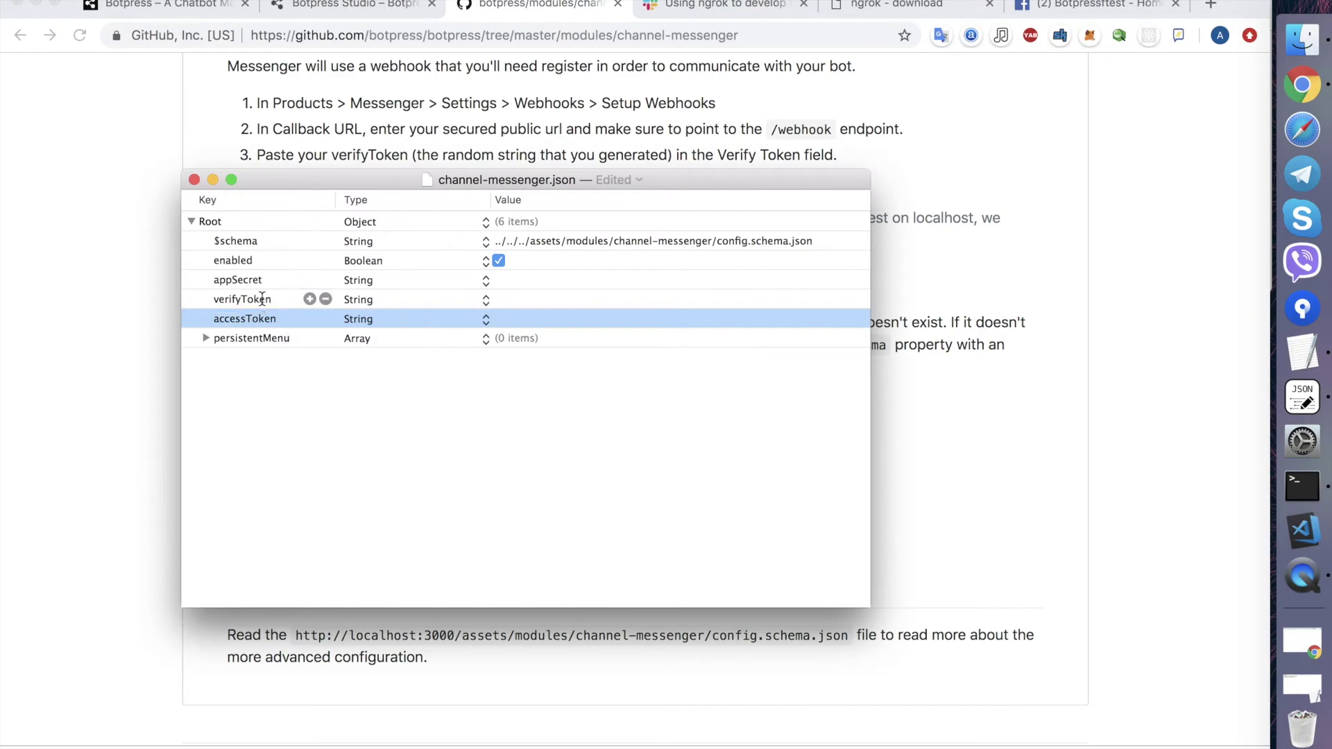
key(super+Tab)
scroll(527, 305, up, 10)
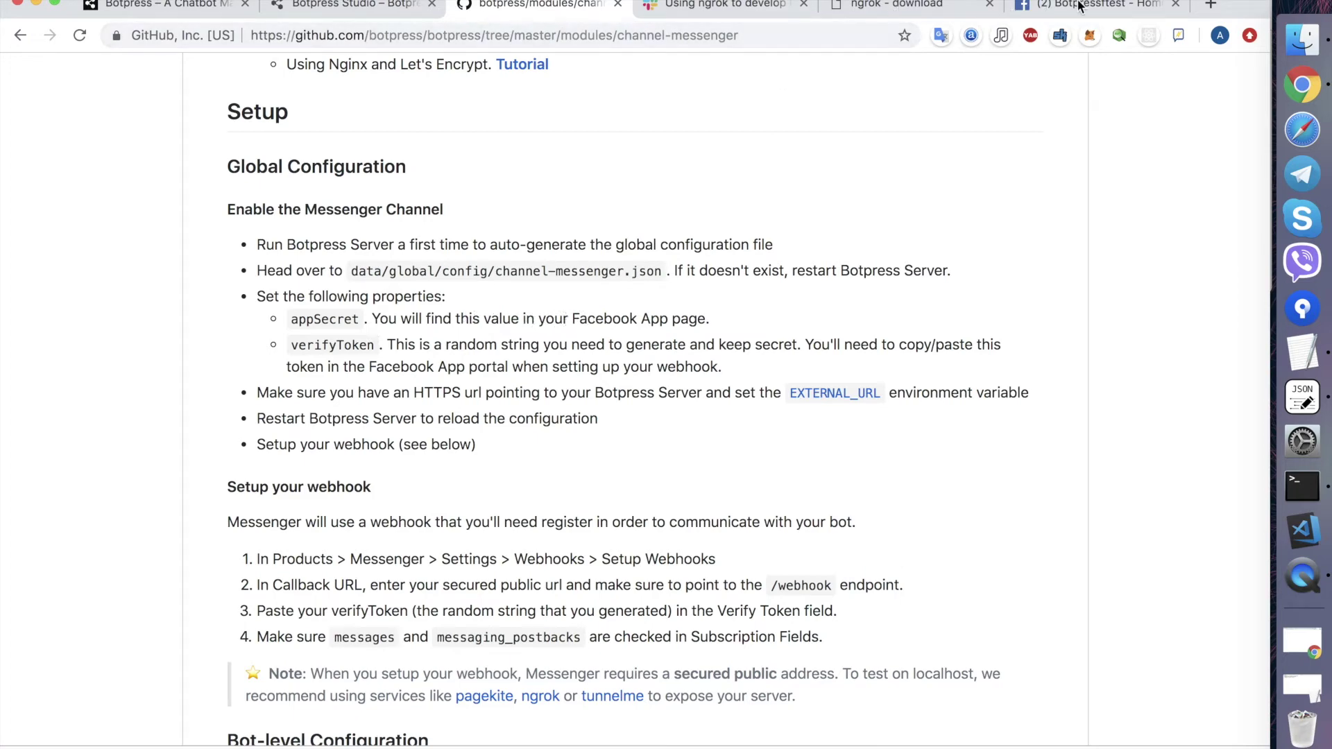
- Open Facebook for Developers in a new tab placed before the Facebook page
click(891, 7)
click(1078, 6)
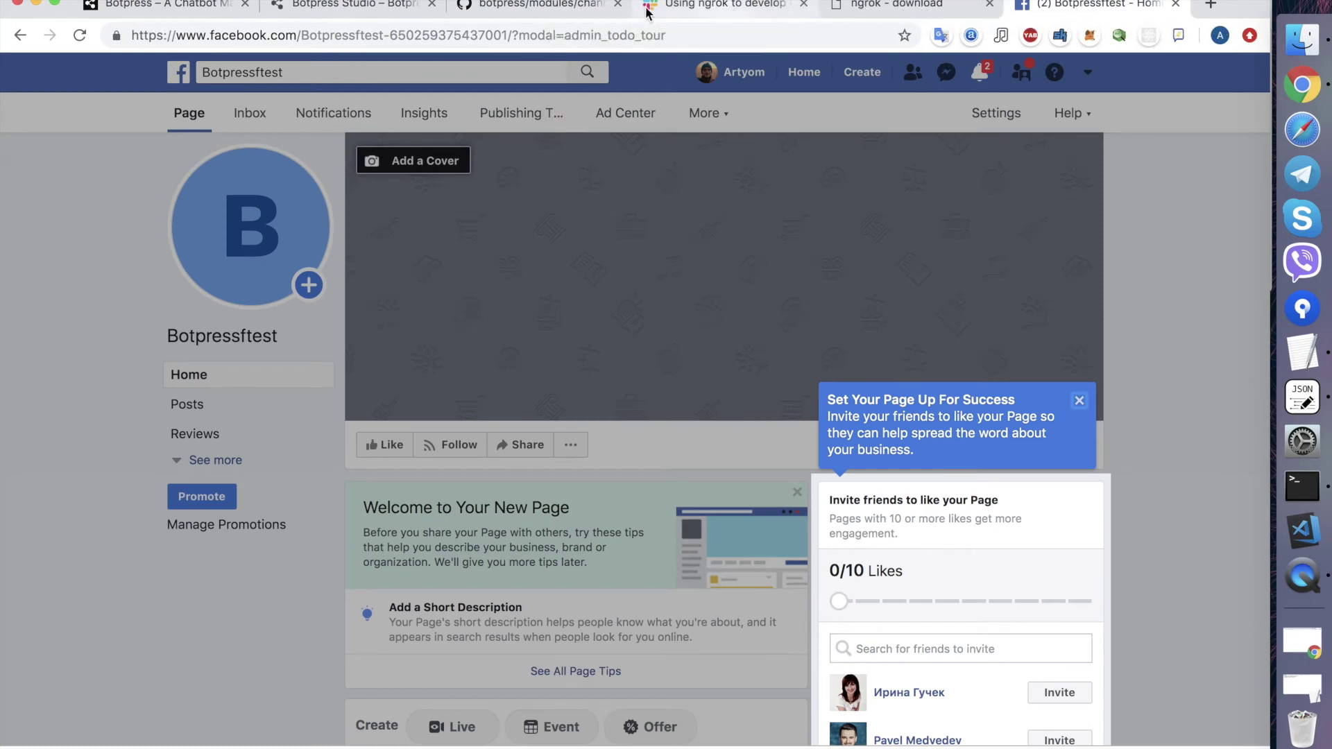
click(1079, 402)
key(super+t)
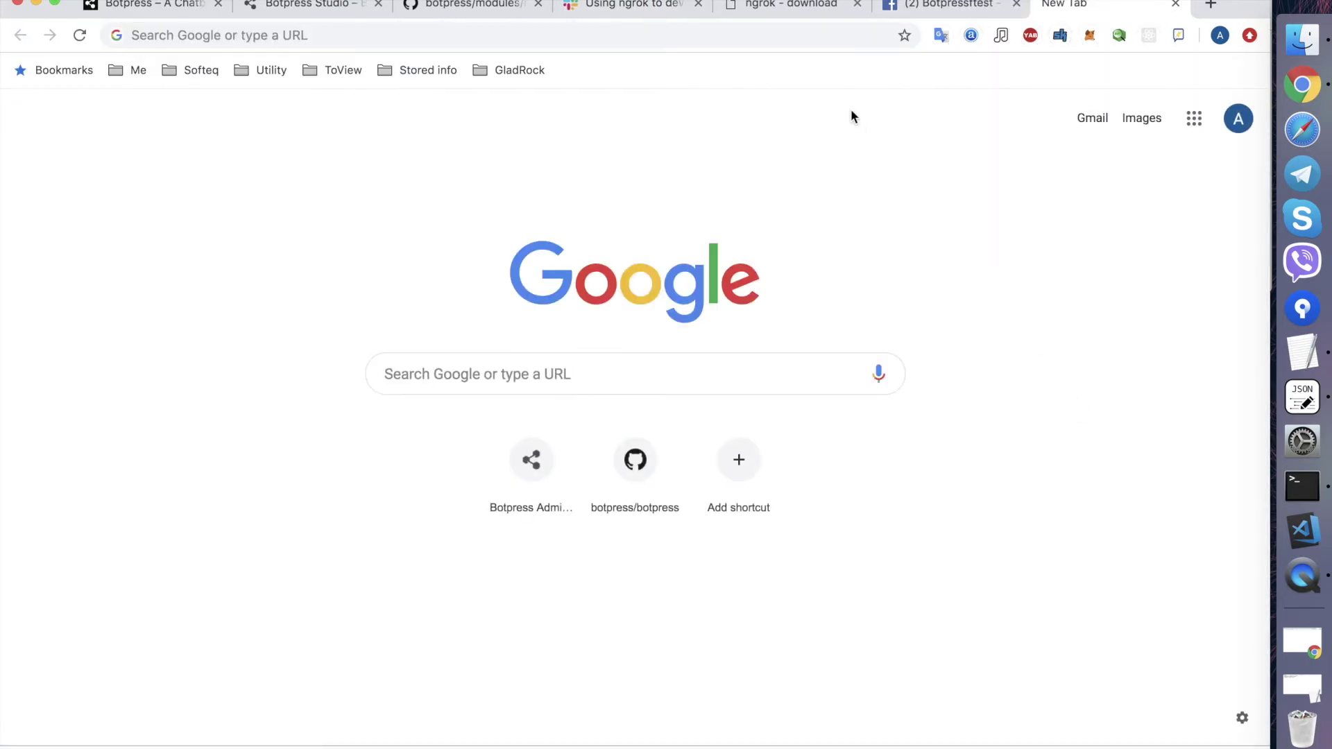
click(832, 31)
text(developer)
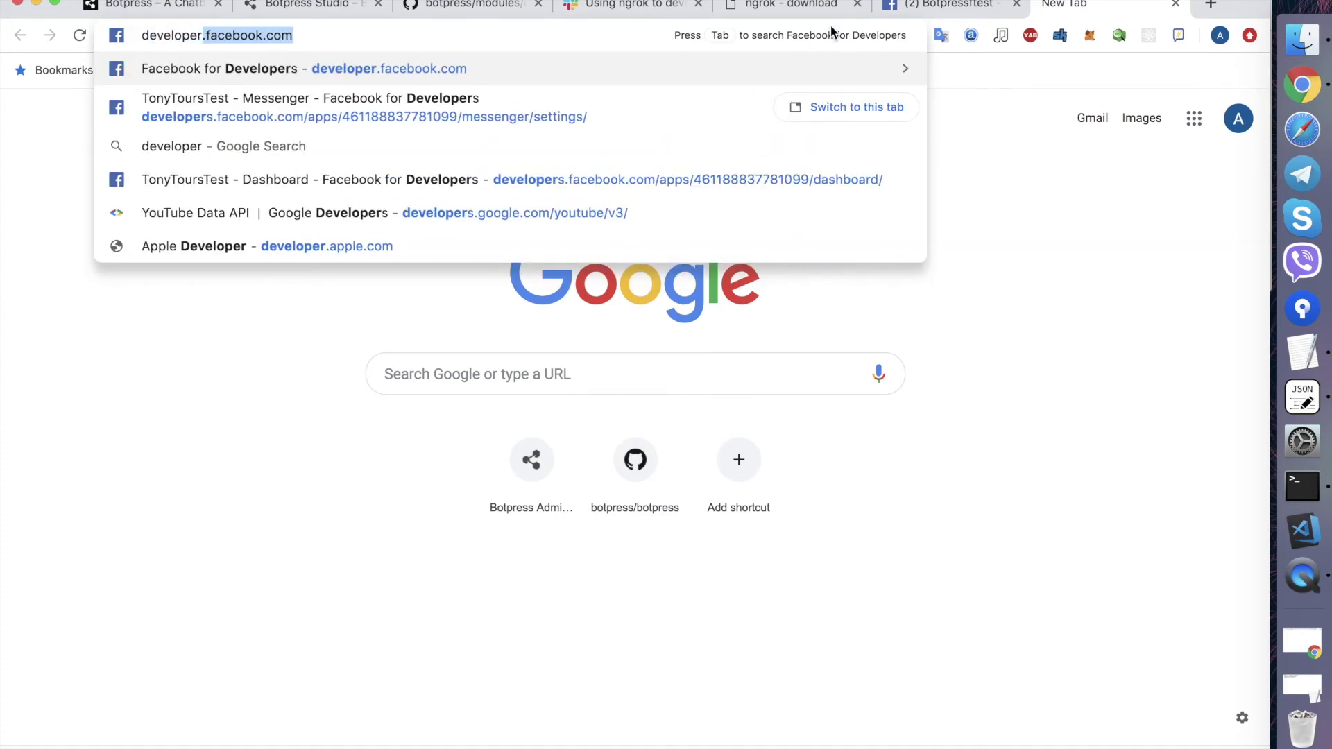
key(Return)
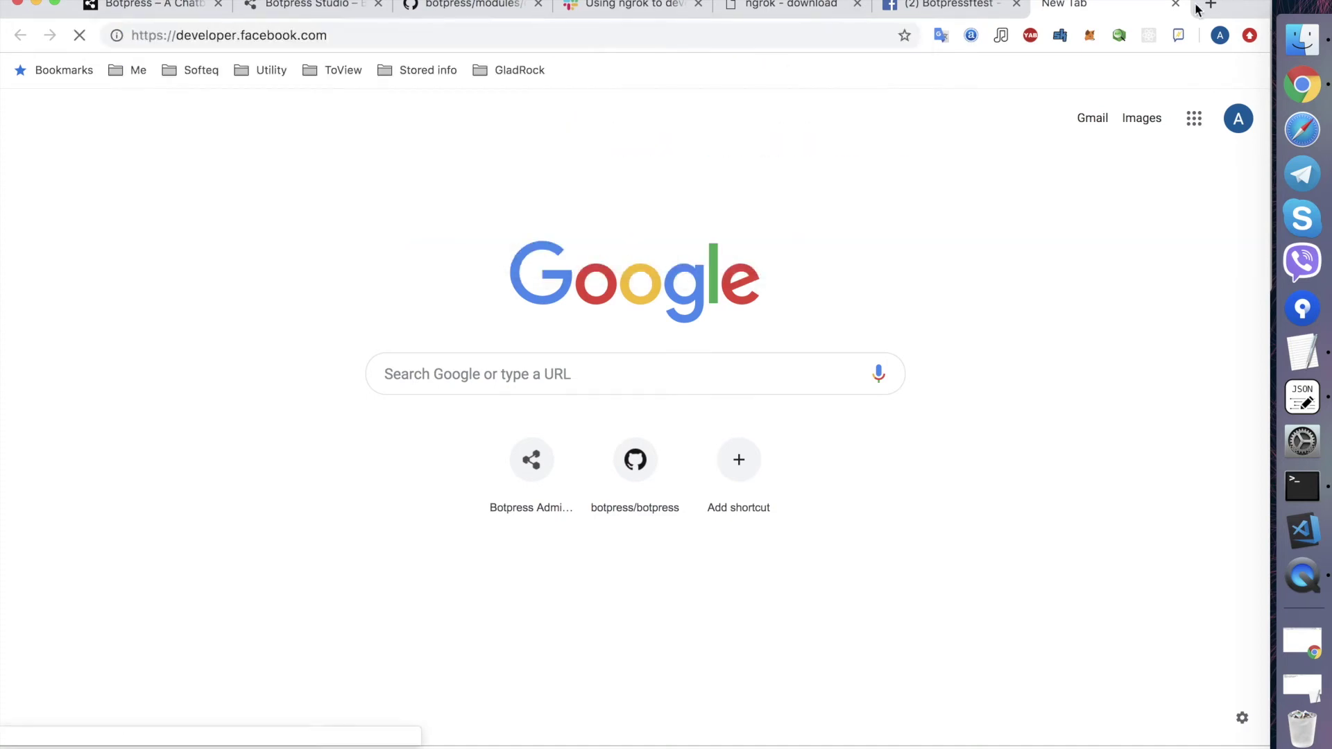
drag(1101, 11, 953, 8)
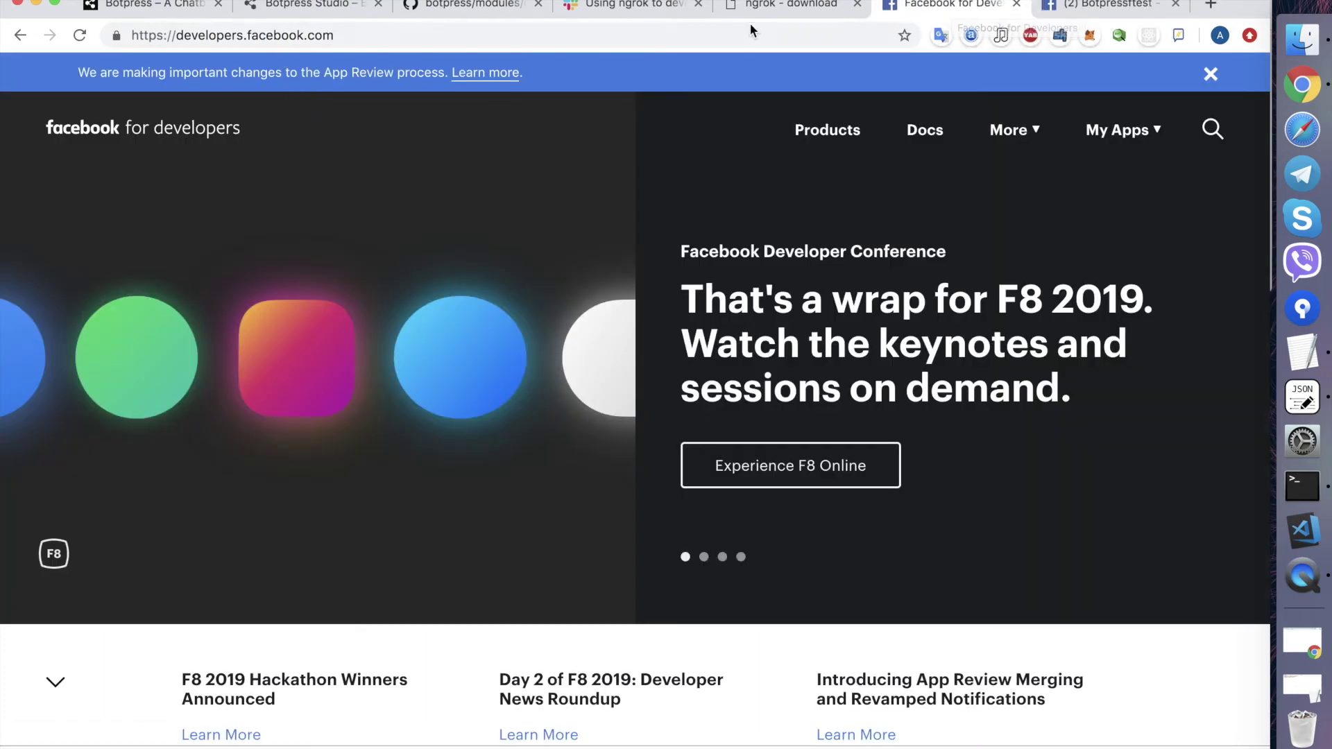
- Go to the BotpressFTest app's Basic settings and ask to show the App Secret
click(1136, 141)
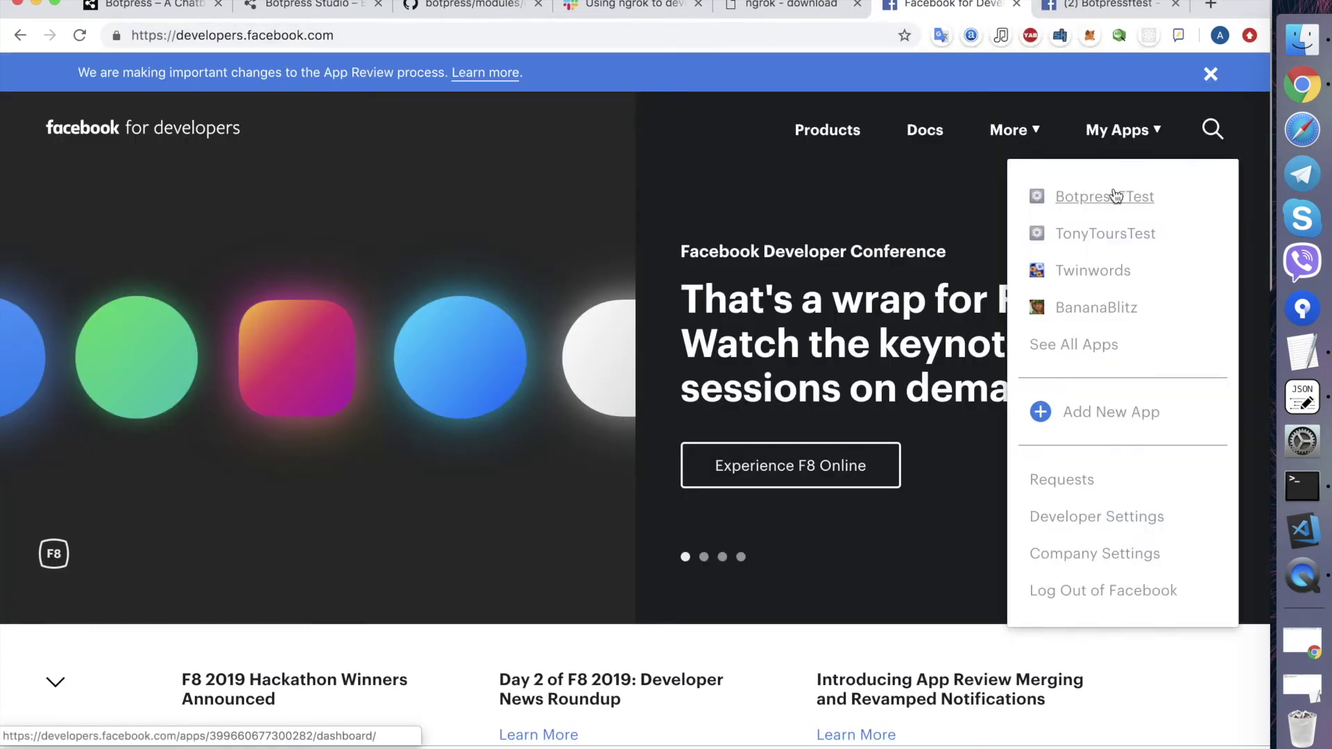
click(1114, 196)
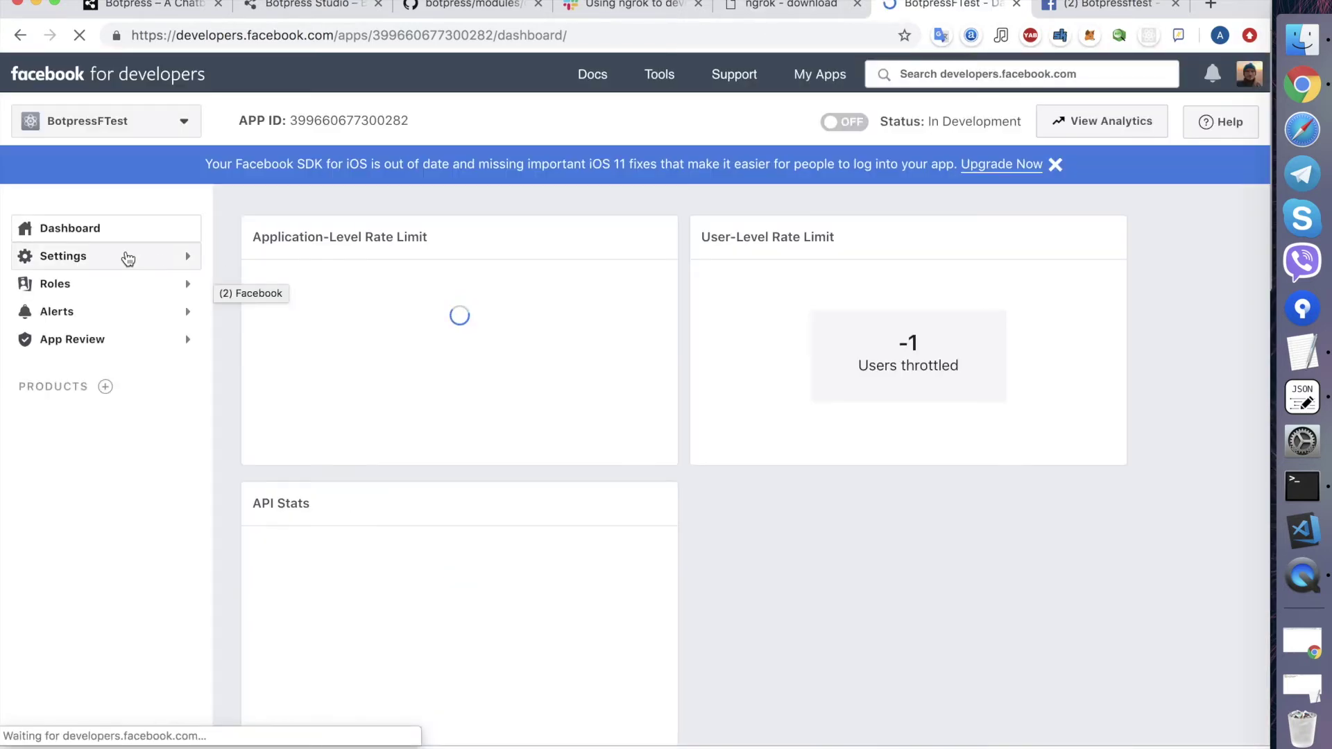
click(126, 258)
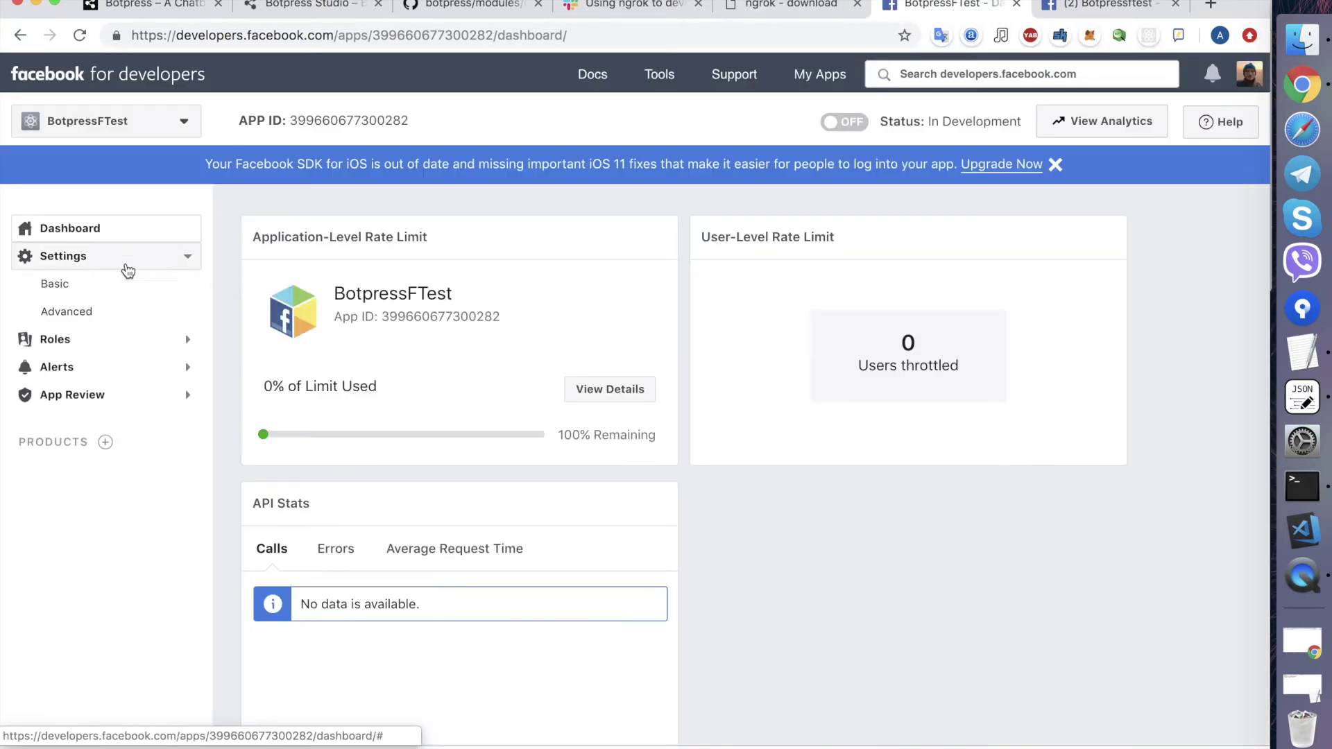
click(121, 294)
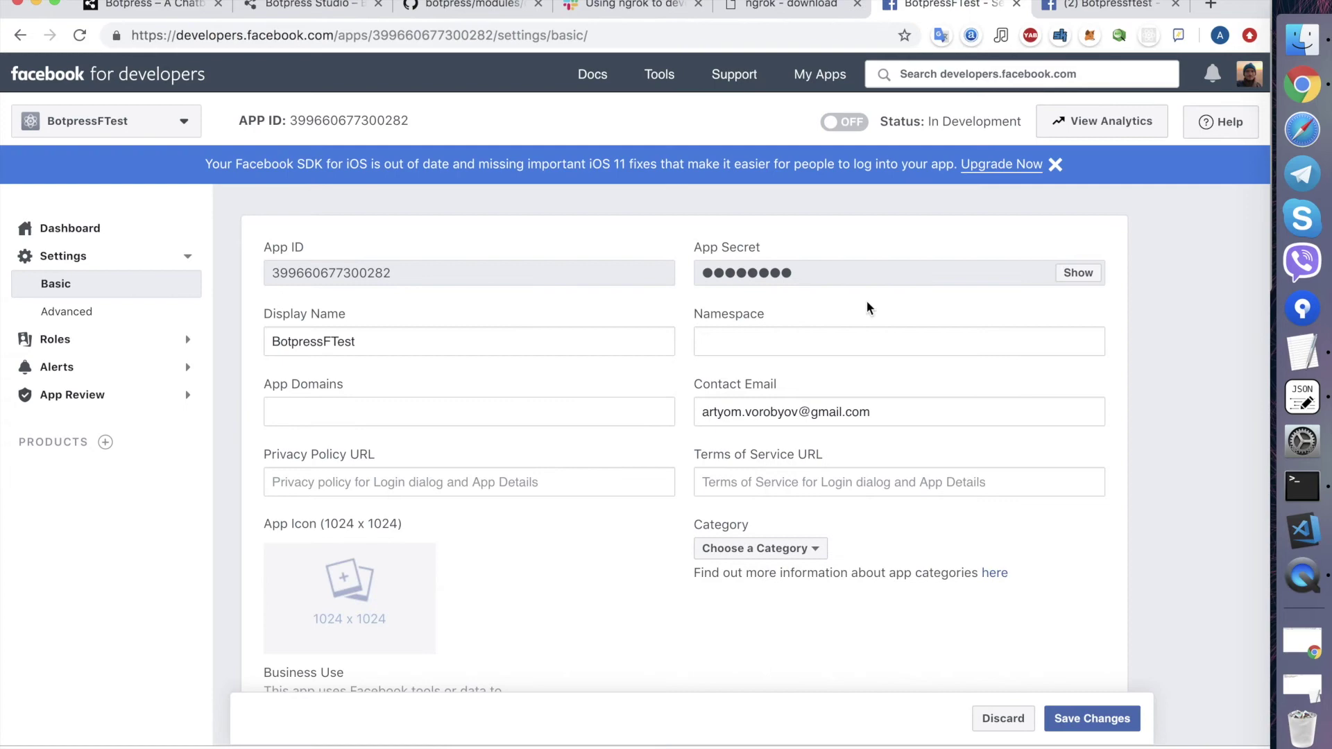
click(1081, 273)
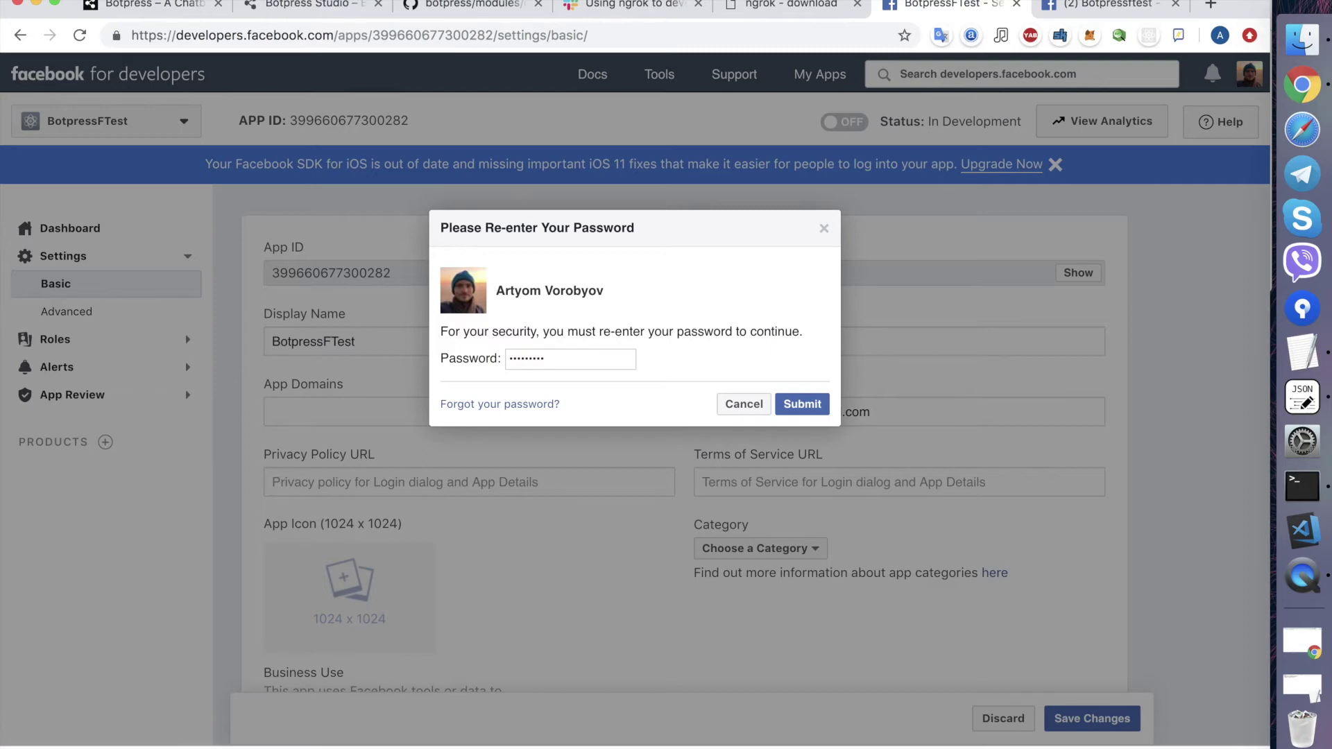
- Confirm the password, copy the revealed App Secret, and paste it as appSecret in channel-messenger.json
key(Return)
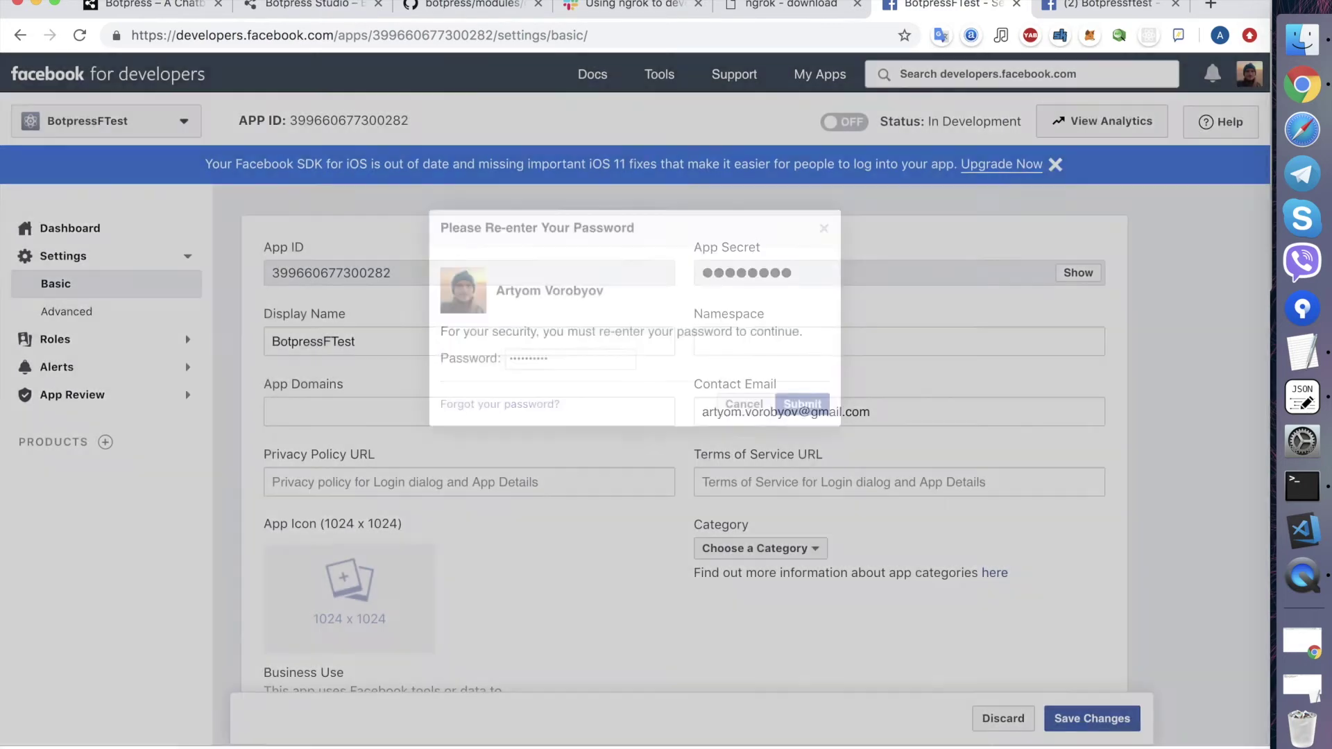
double_click(890, 276)
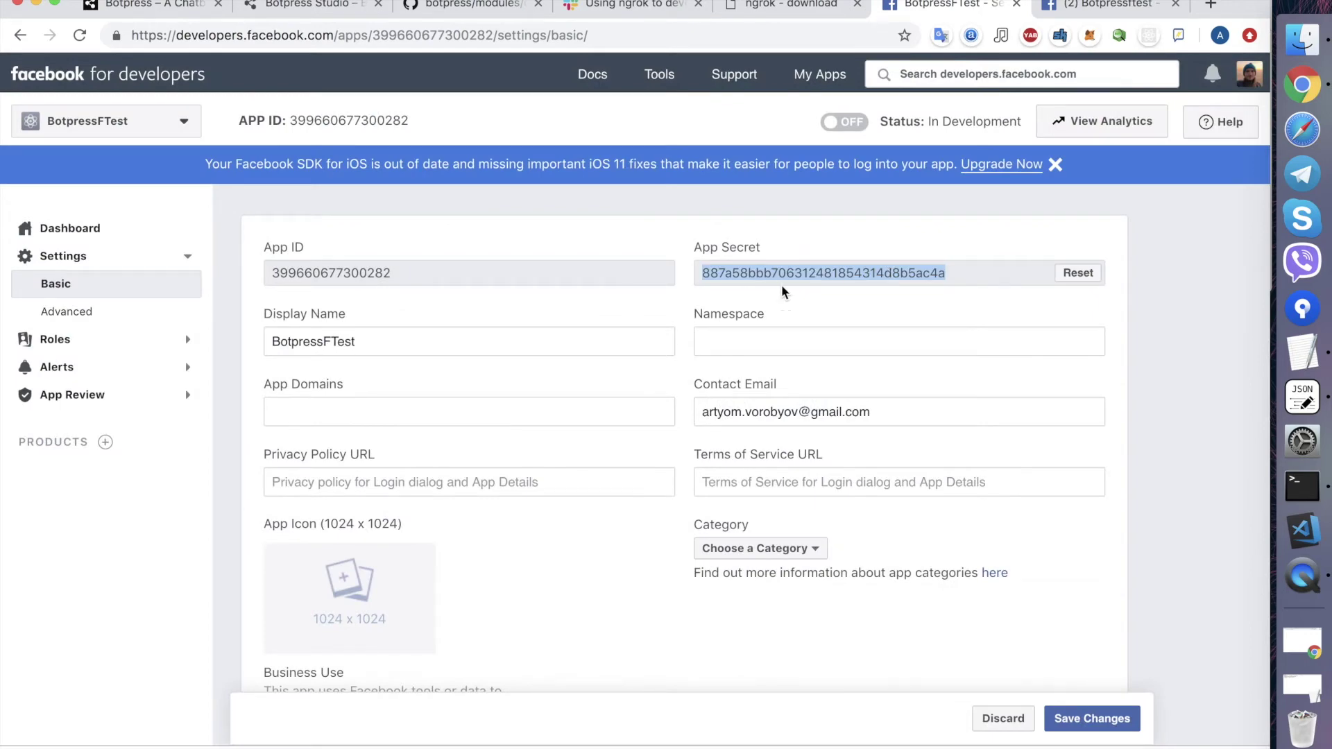
click(1302, 397)
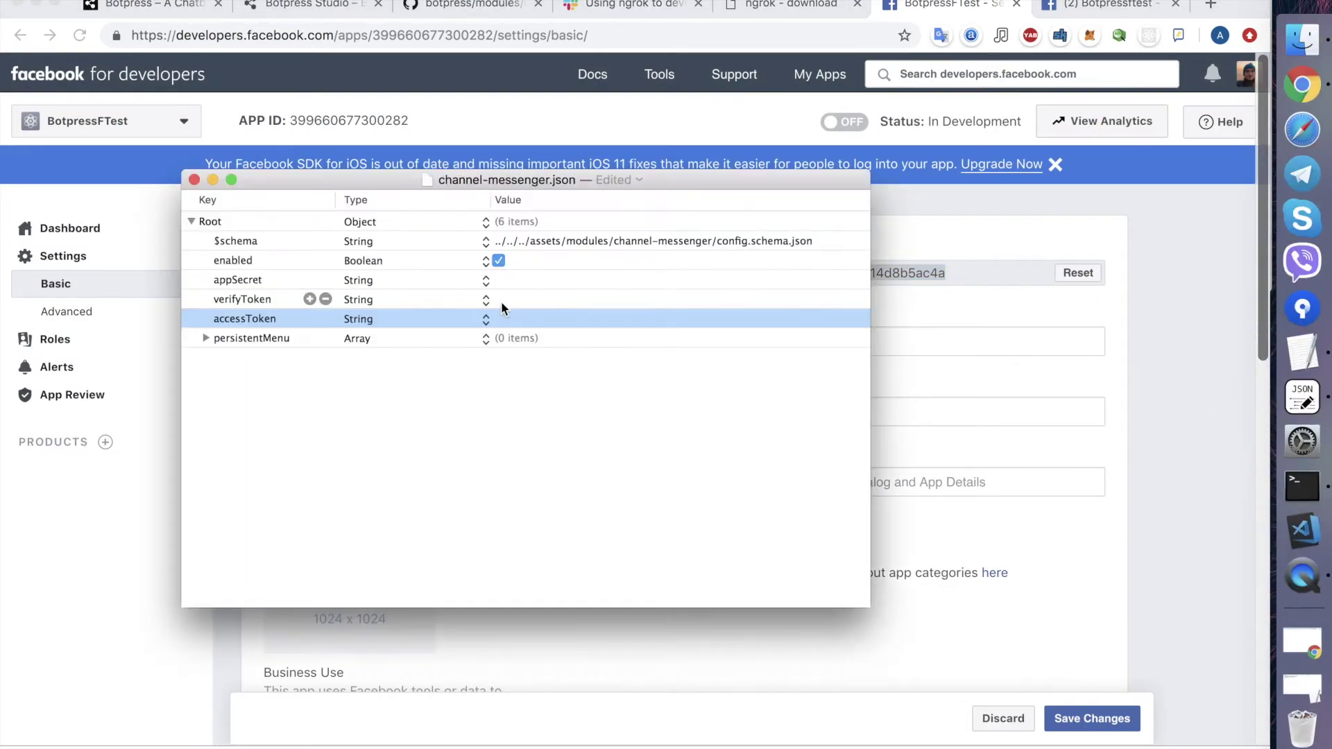
double_click(513, 280)
key(super+v)
key(Return)
click(528, 300)
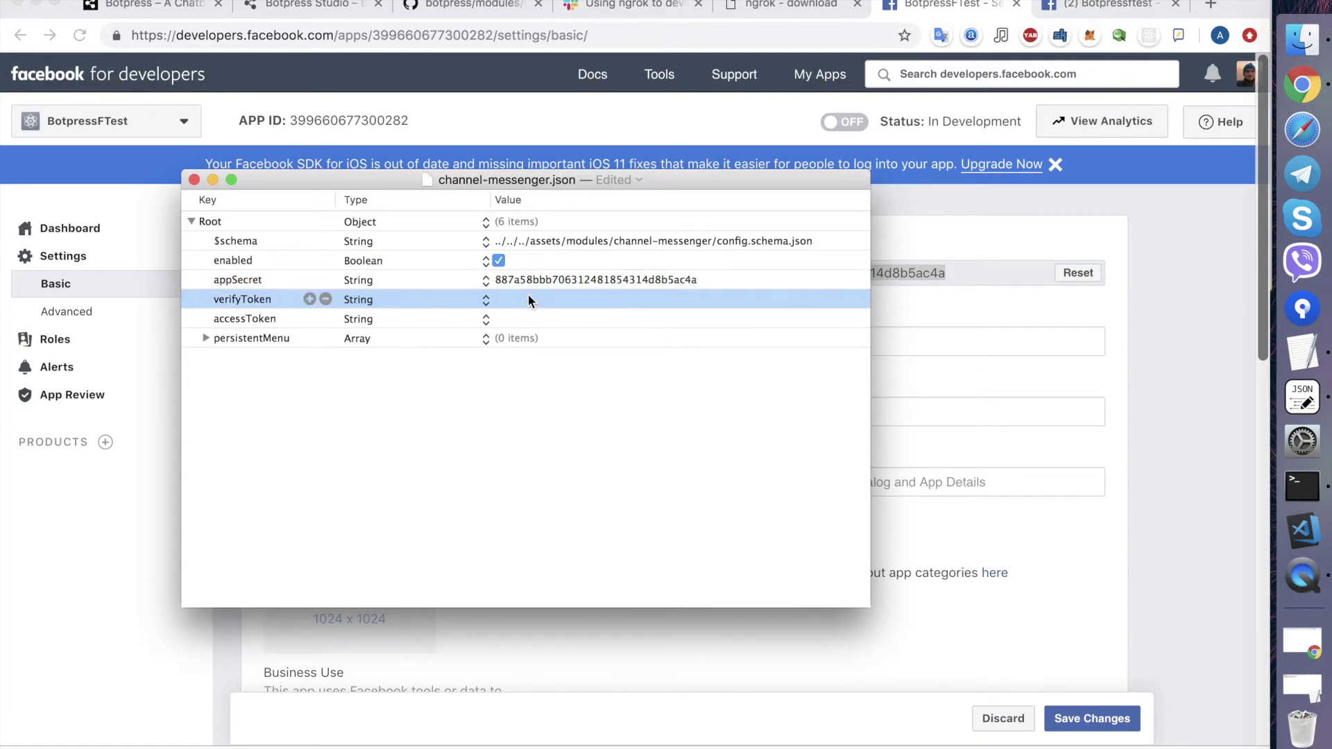
click(473, 10)
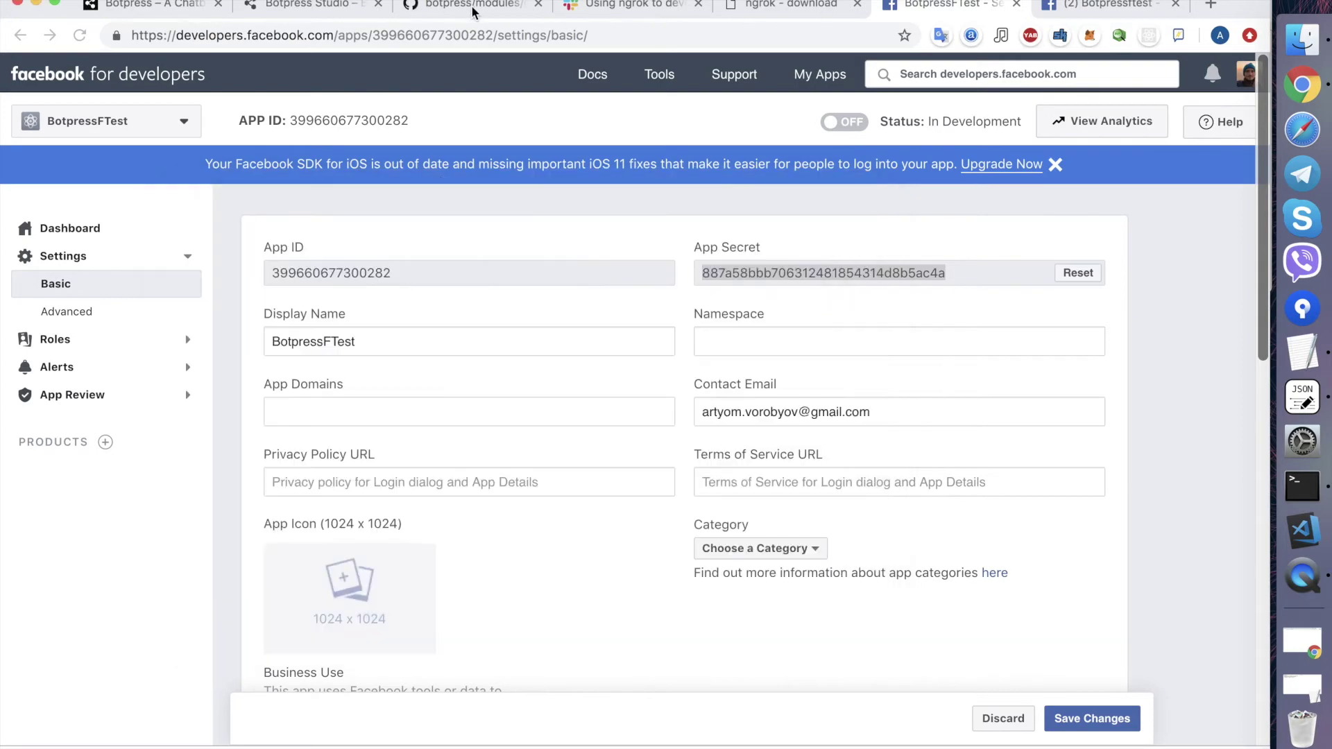
click(473, 10)
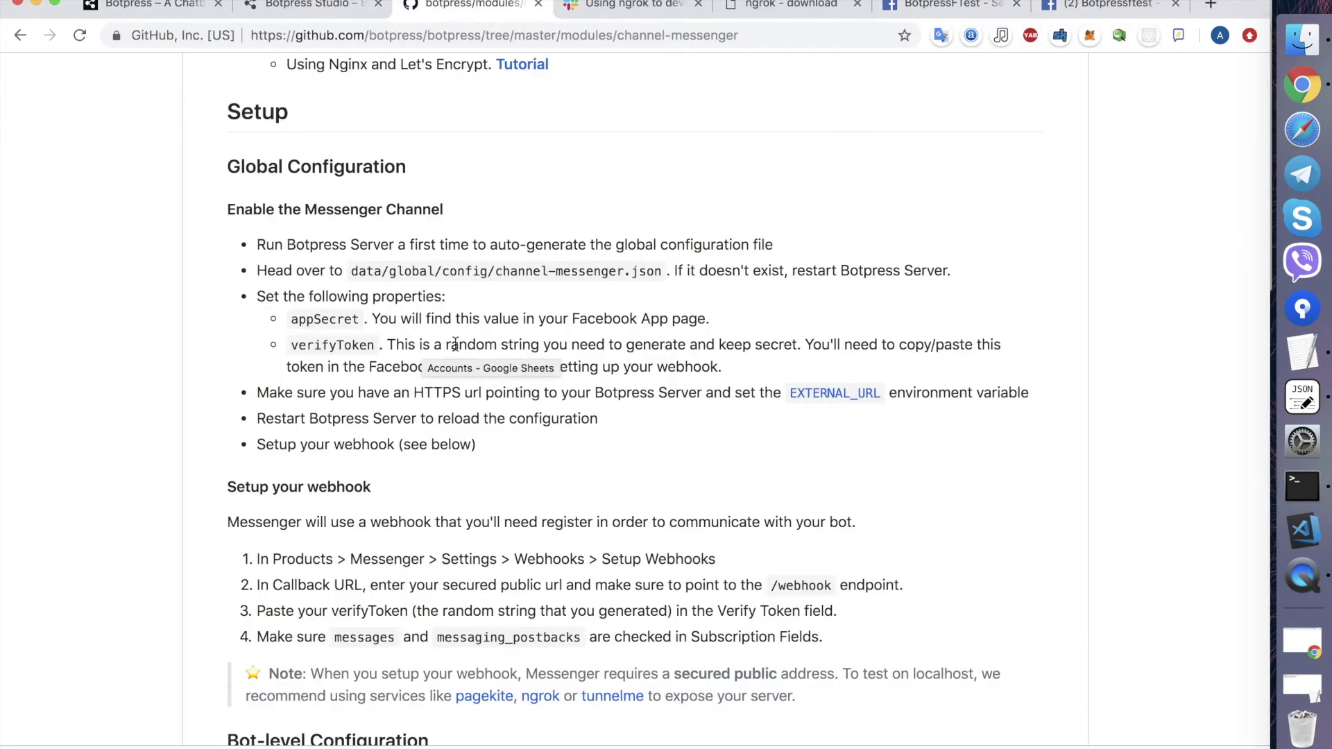
- Search 'generate token', open RandomKeygen, and copy the first memorable password
click(1210, 7)
text(d)
key(BackSpace)
text(gene)
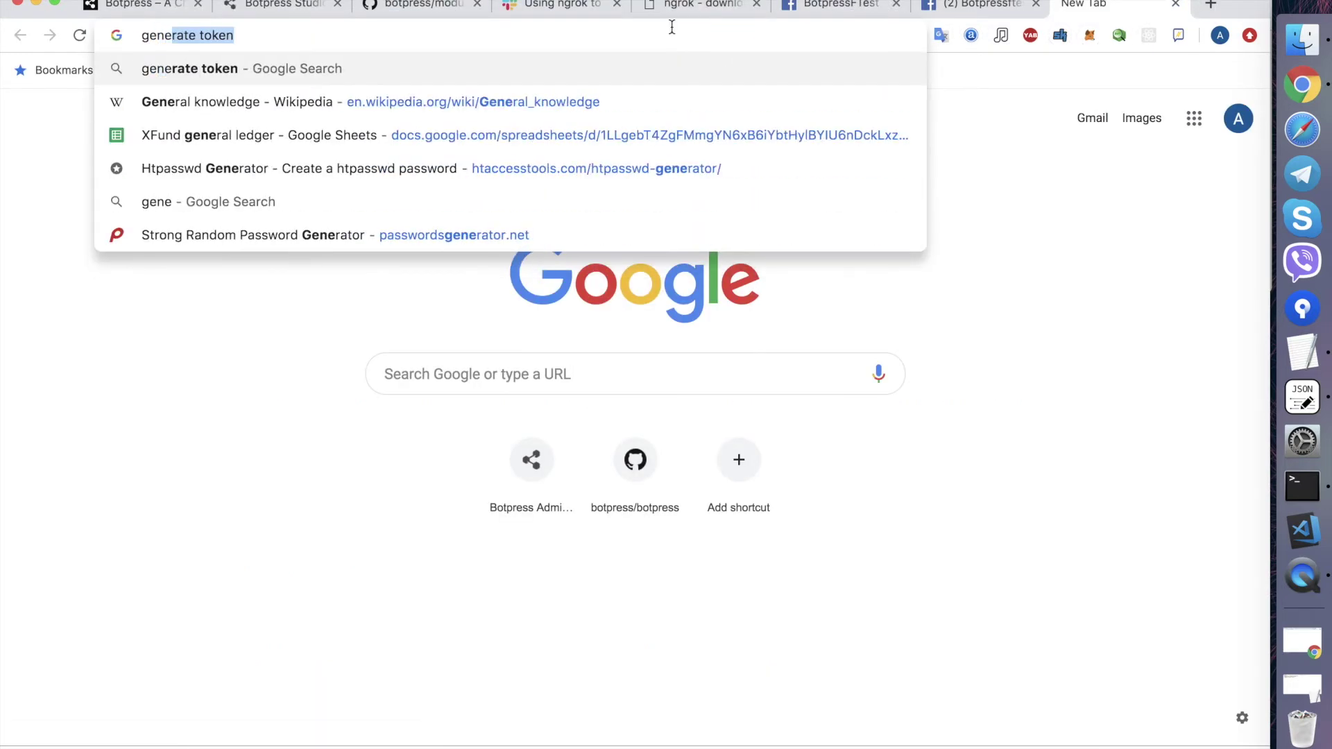
key(Return)
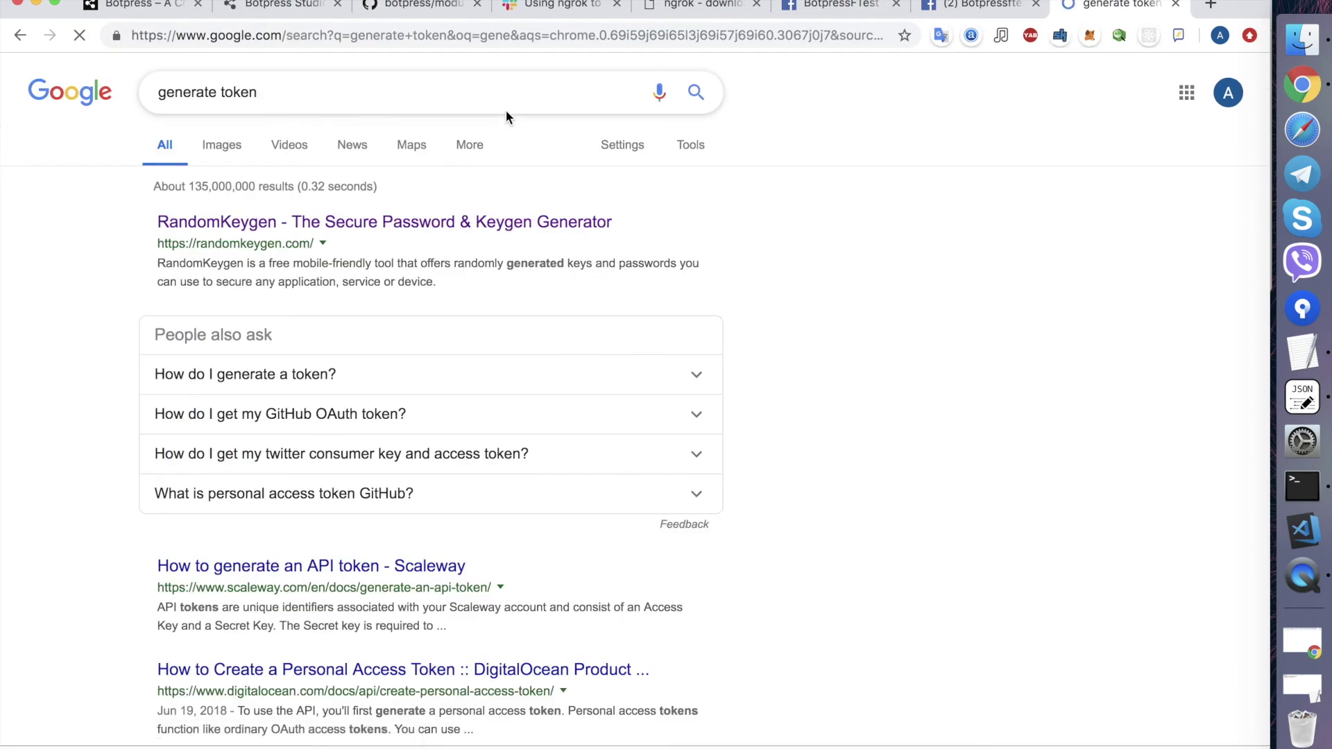
click(273, 222)
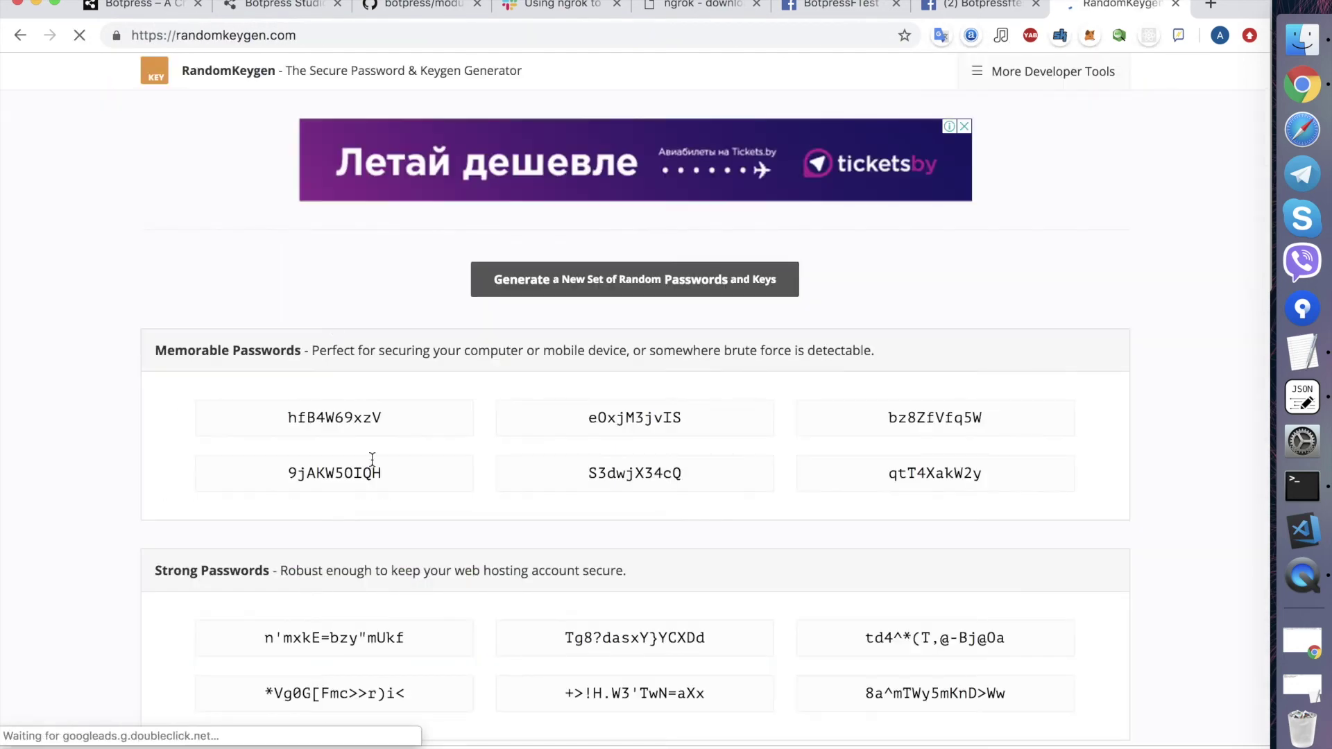
click(355, 410)
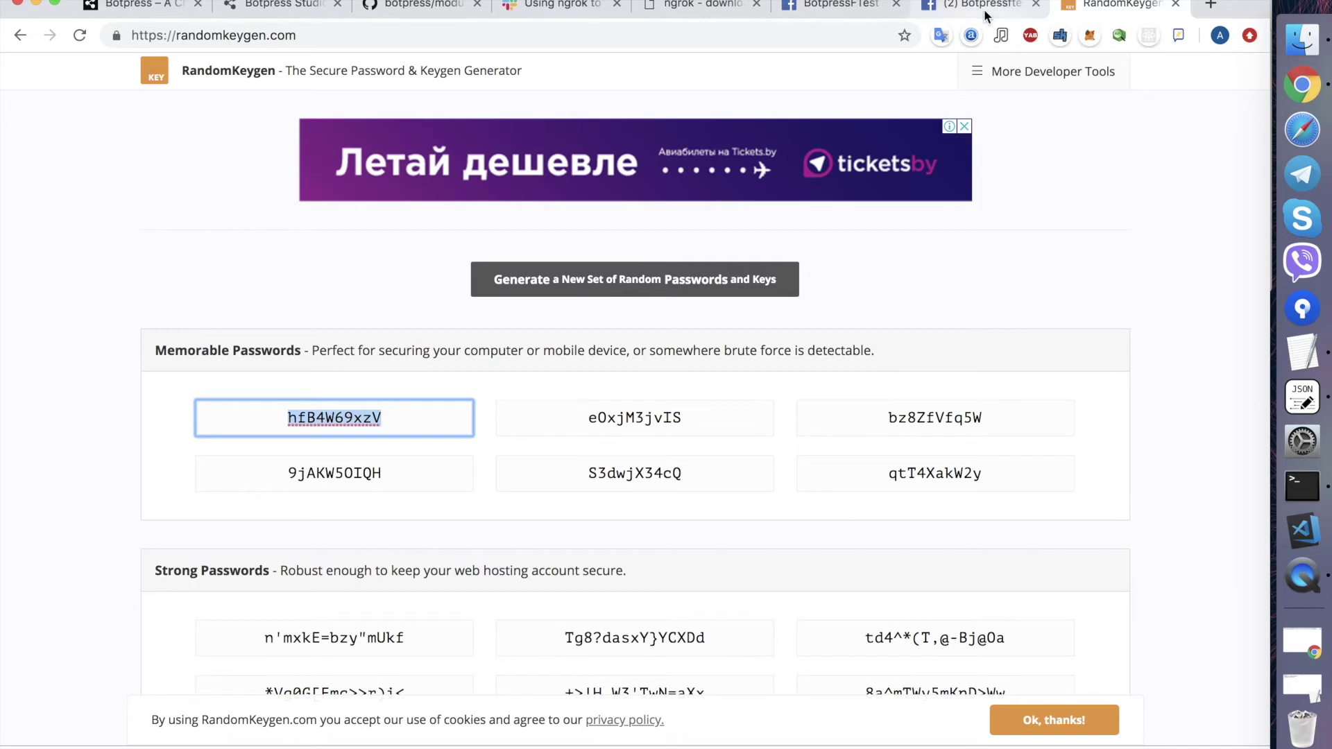
- Paste the random password as verifyToken in channel-messenger.json, then return to GitHub
click(1302, 397)
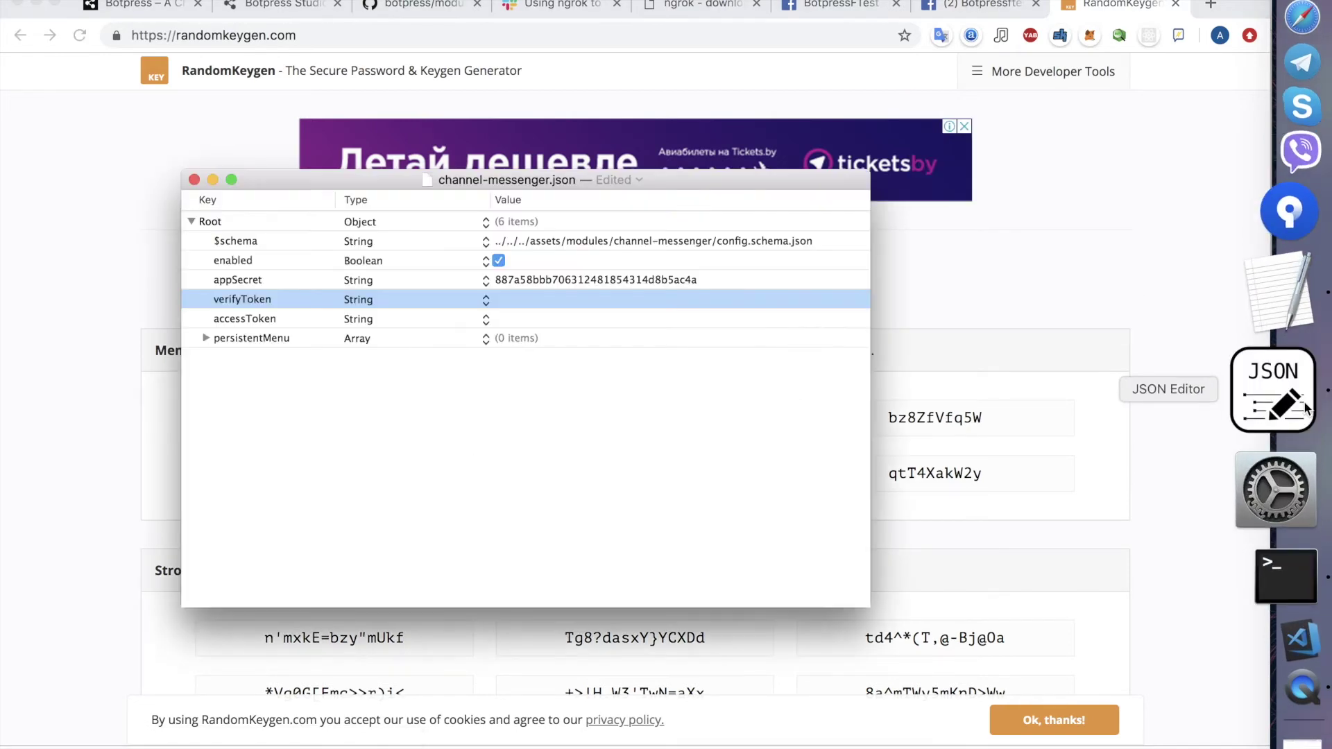
click(520, 300)
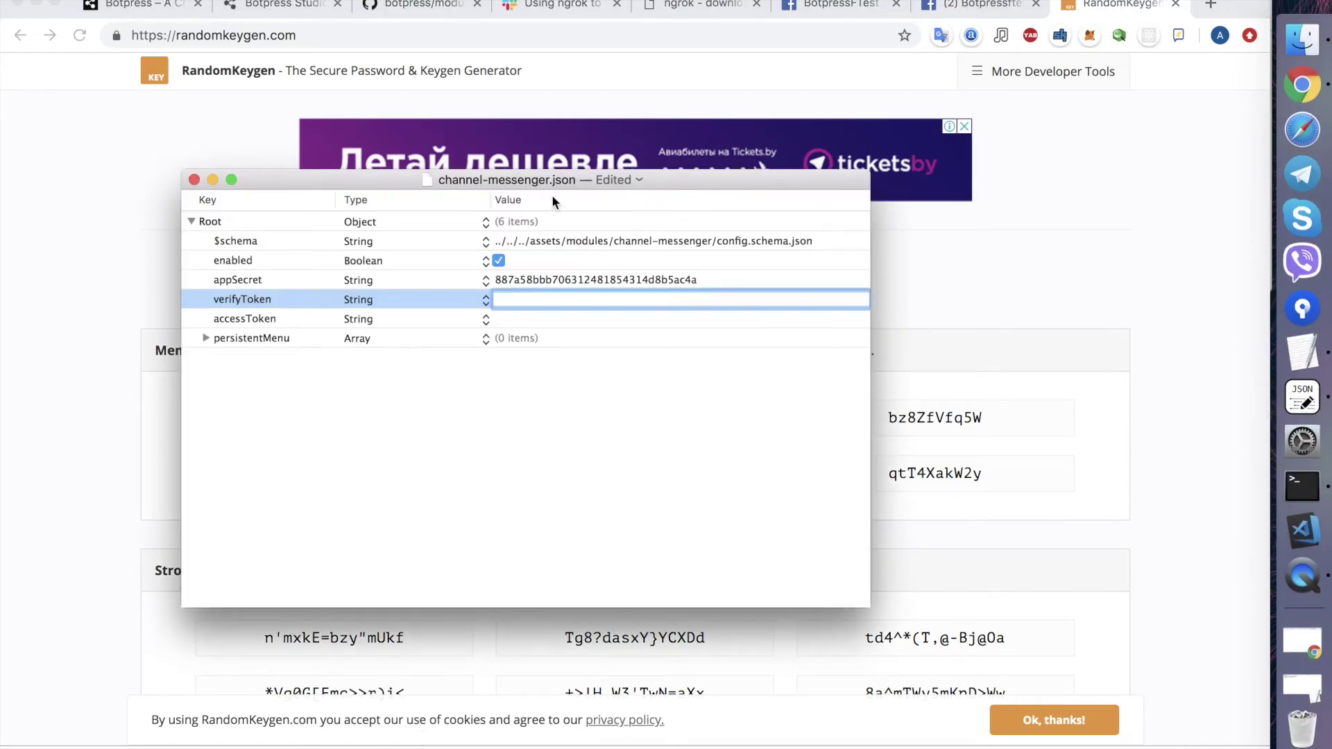
key(super+v)
key(Return)
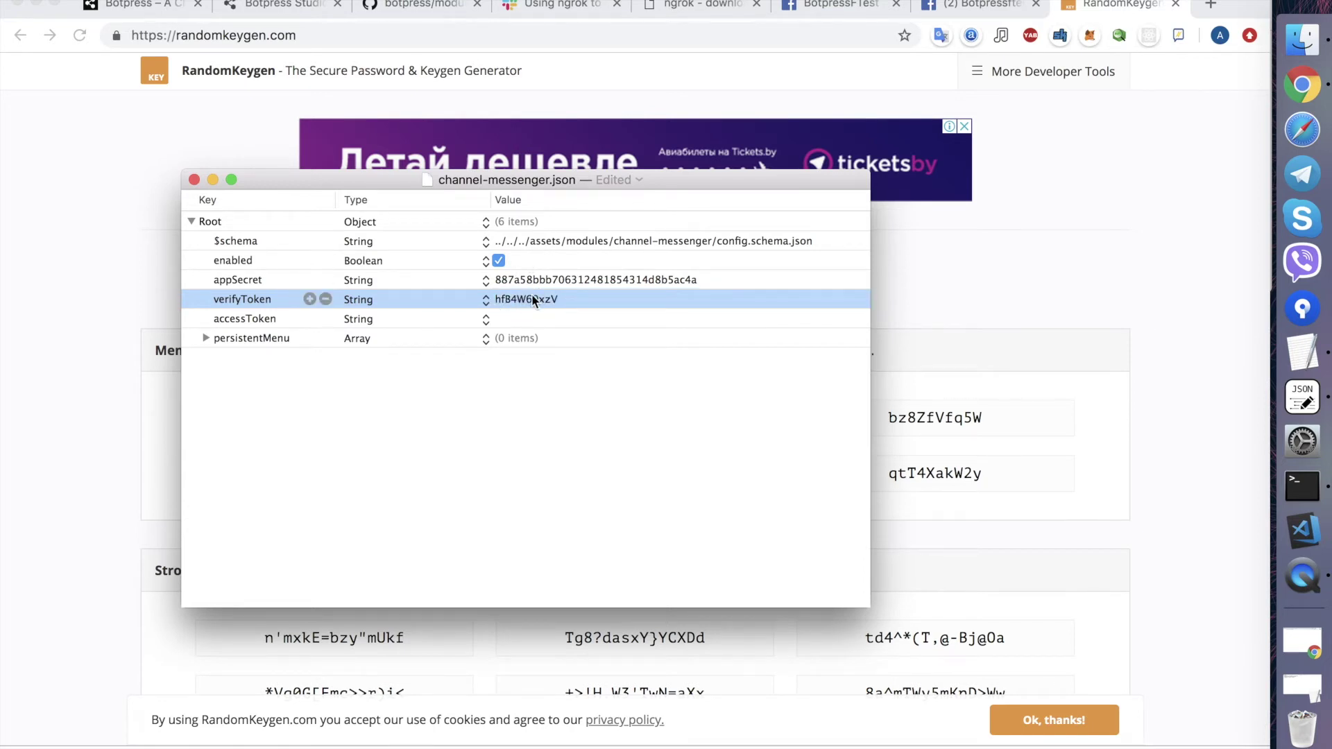
click(525, 319)
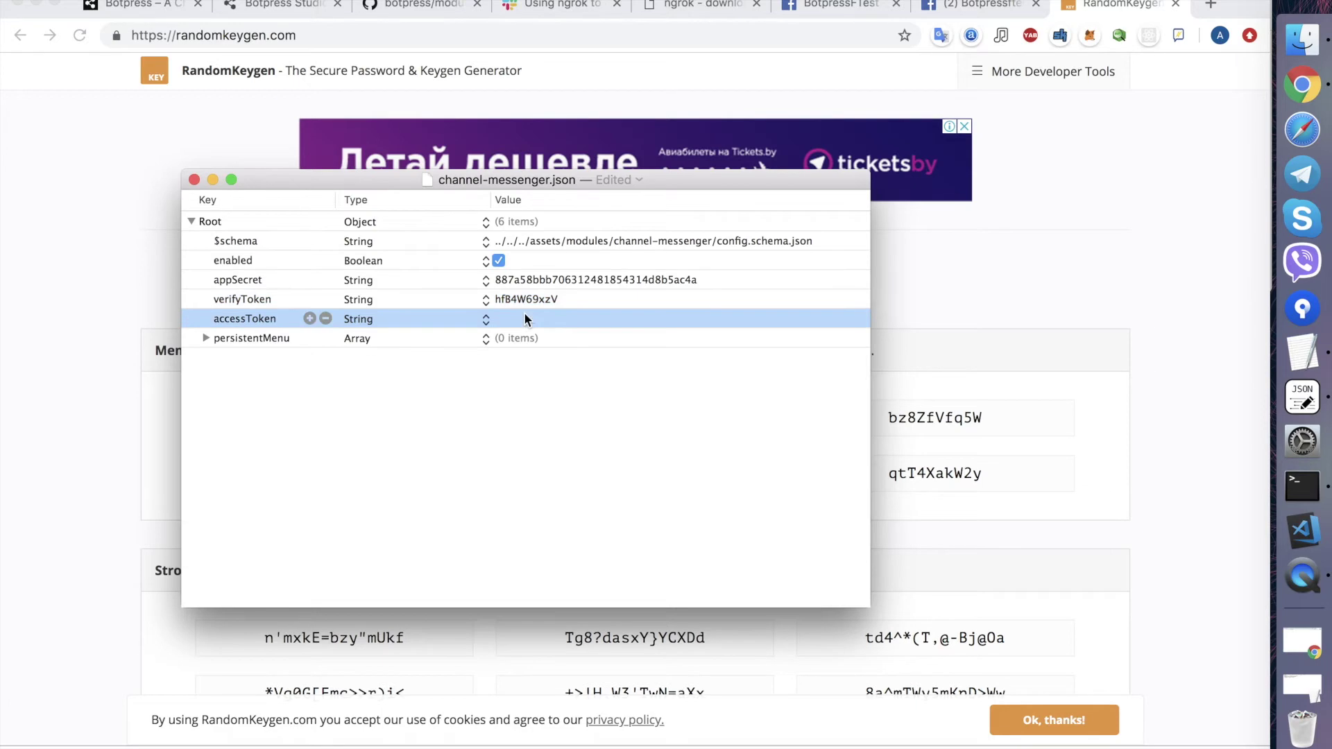
key(super+Tab)
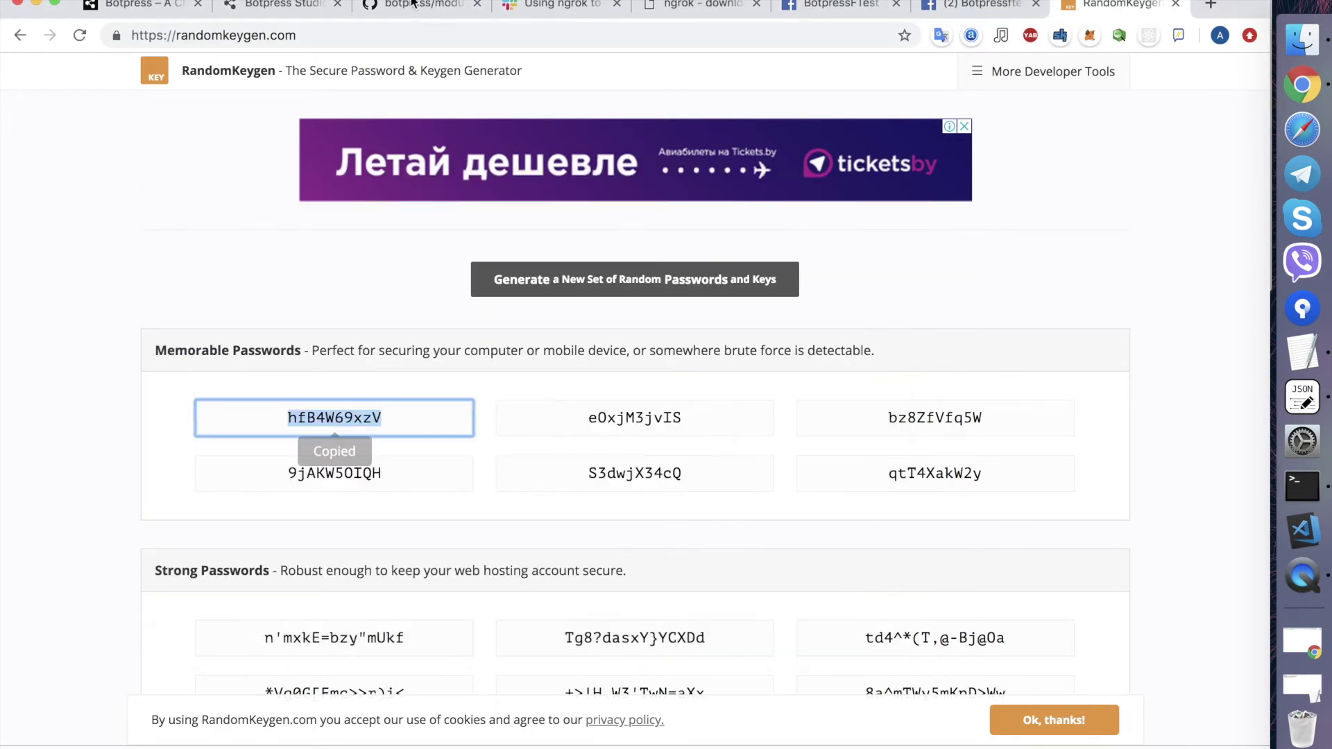
click(411, 4)
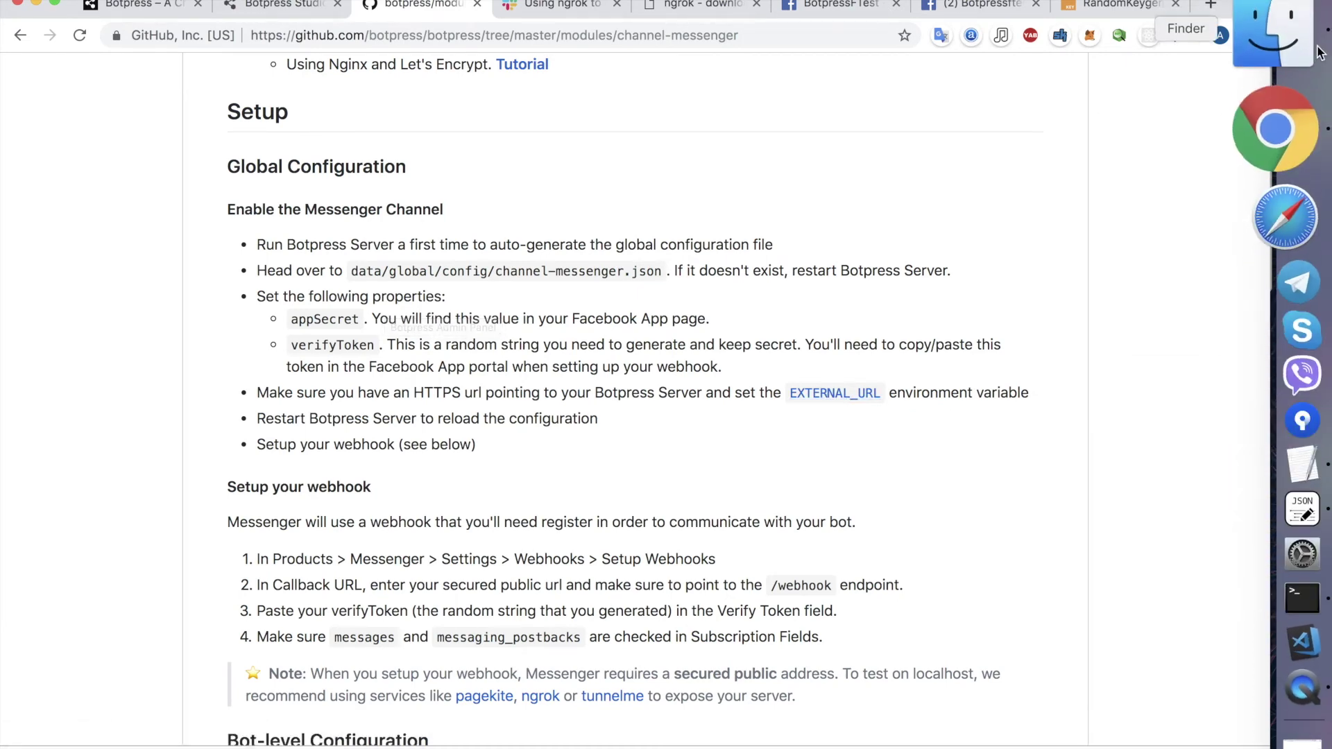
- Open botpress.config.json in JSON Editor and expand the httpServer settings
click(1298, 52)
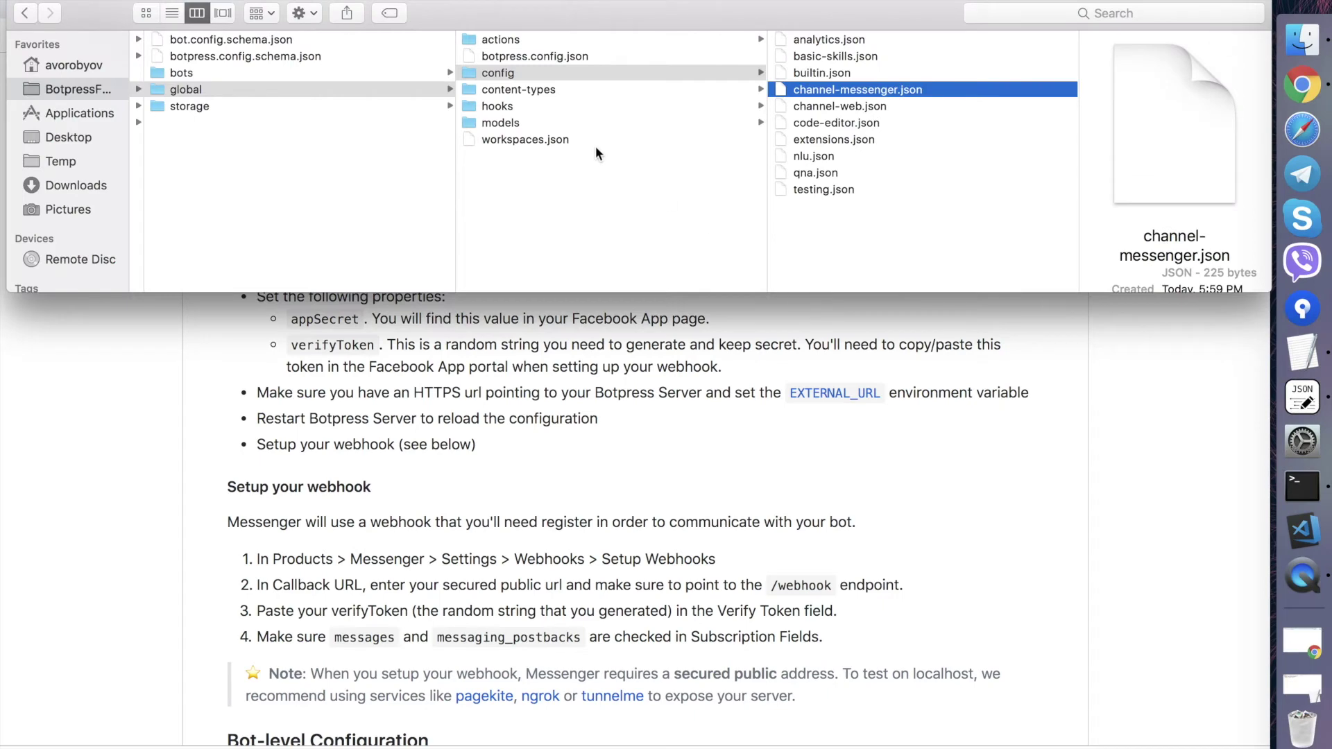
click(548, 56)
right_click(555, 54)
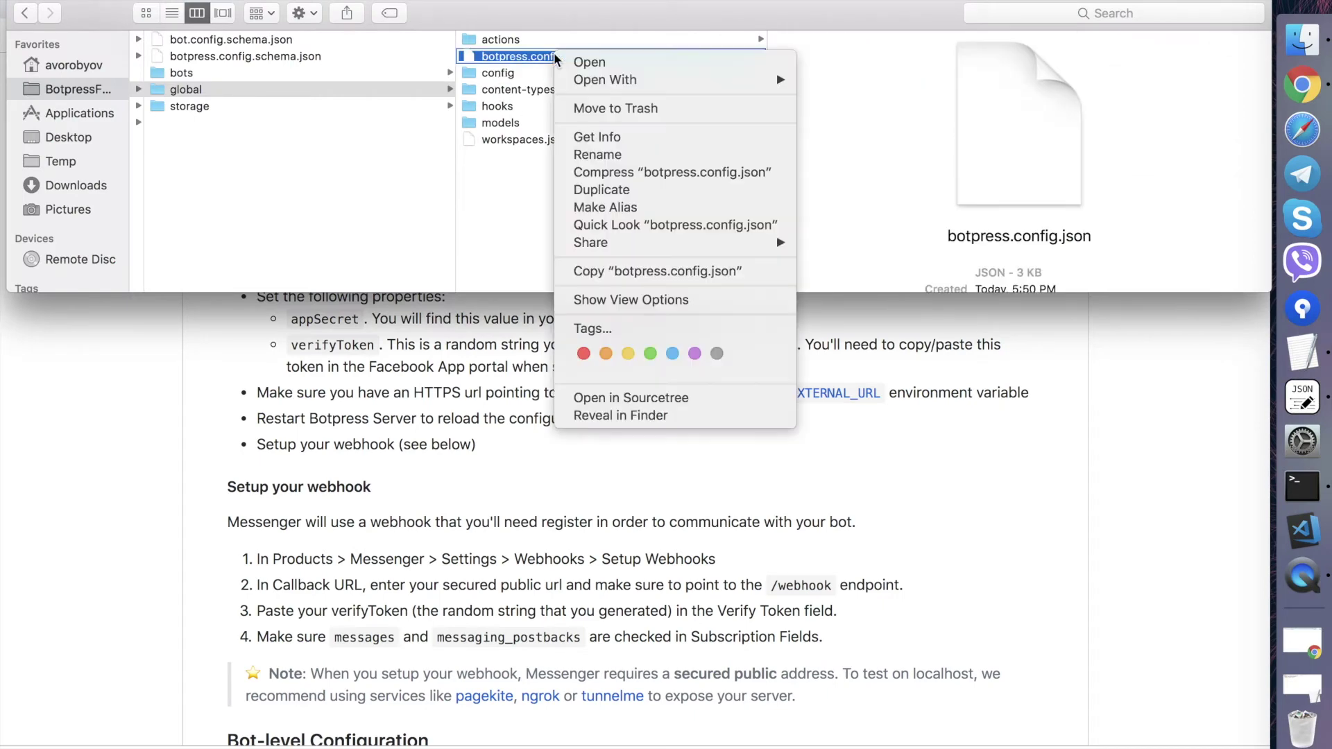
mouse_move(646, 81)
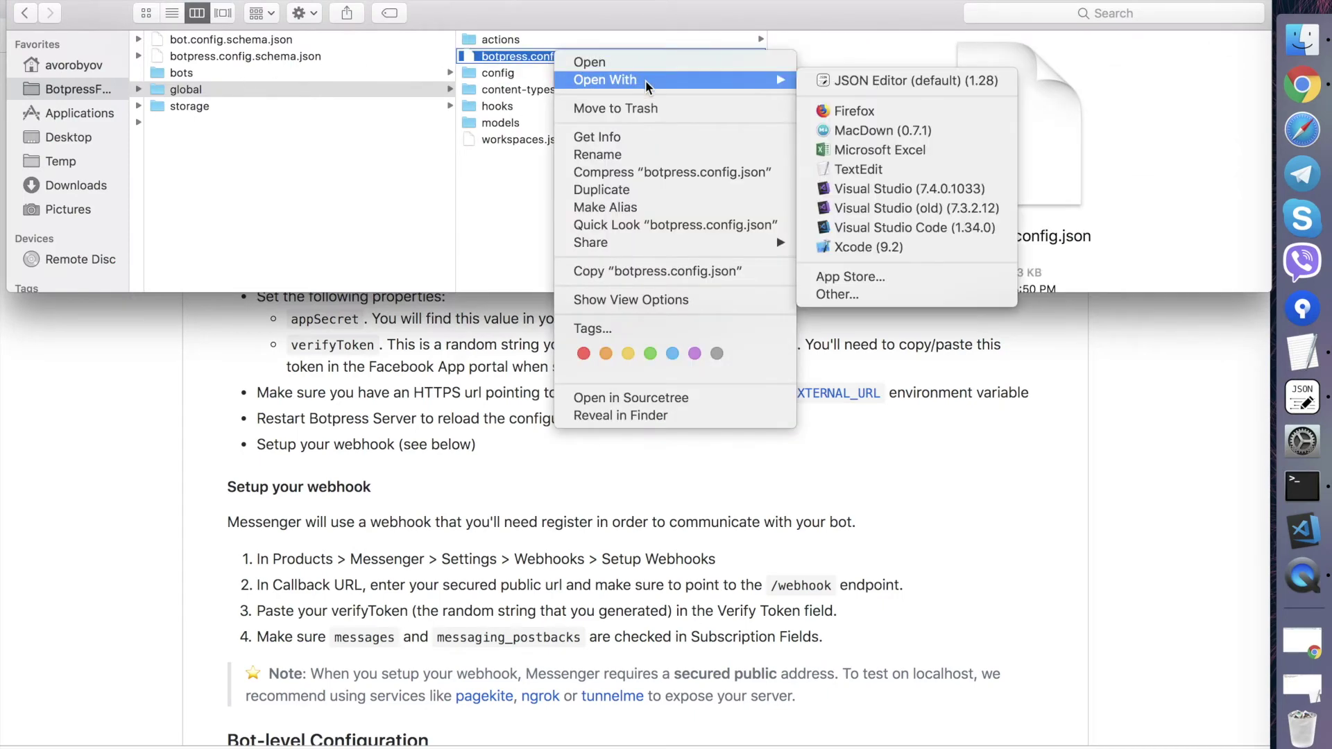
click(911, 77)
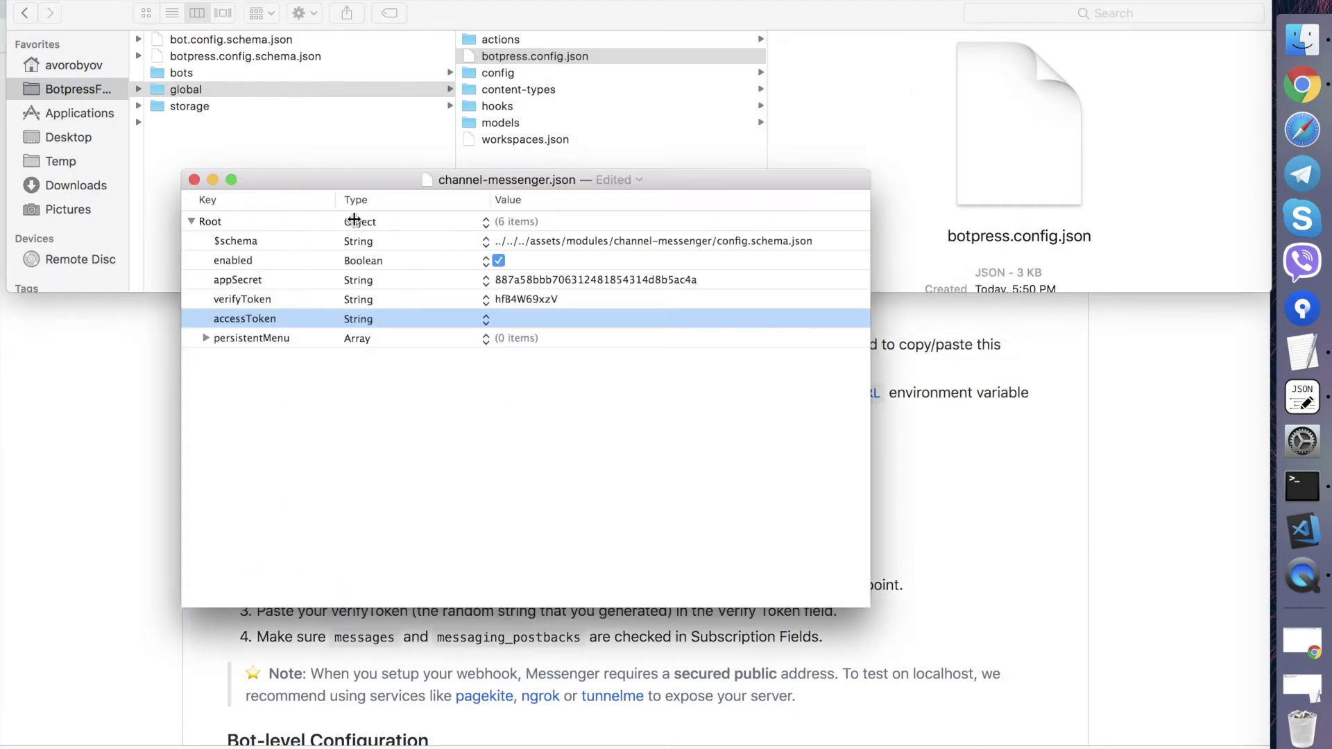
click(286, 268)
click(271, 281)
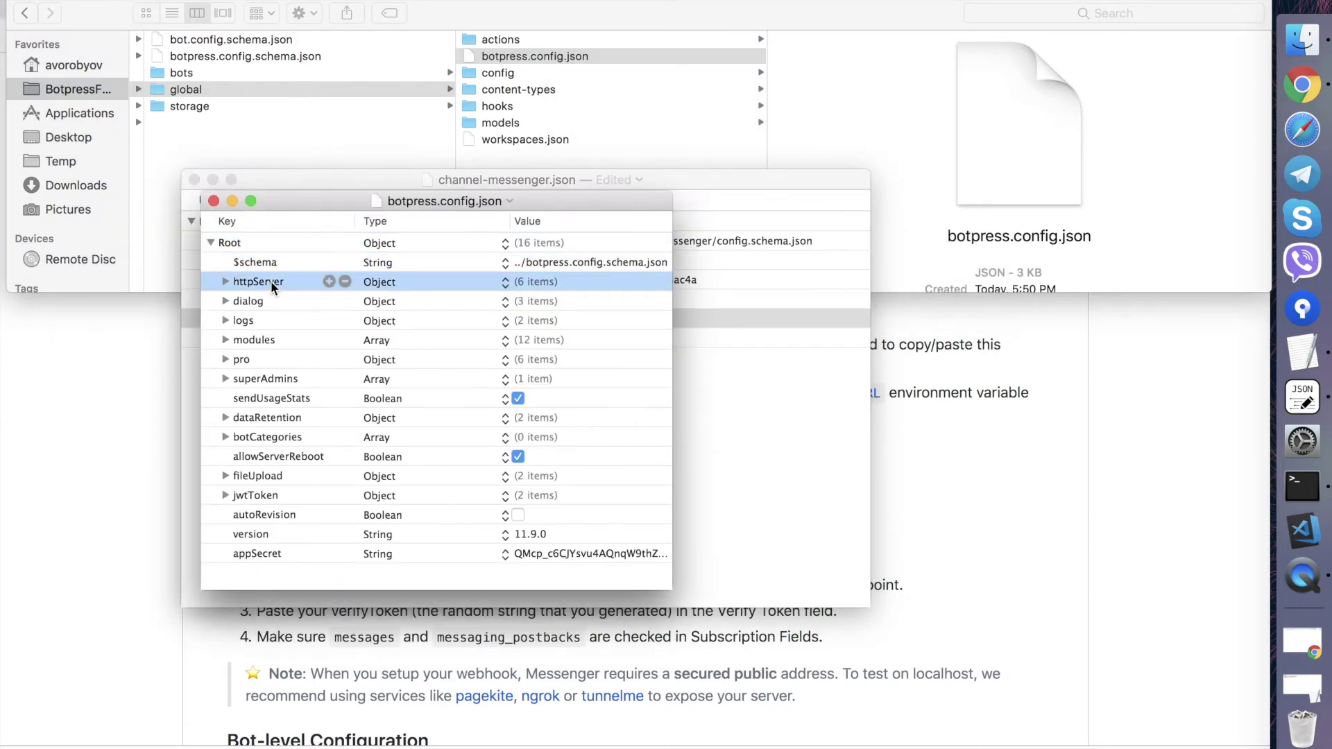
key(Right)
key(Down)
key(Down)
key(Down)
key(Down)
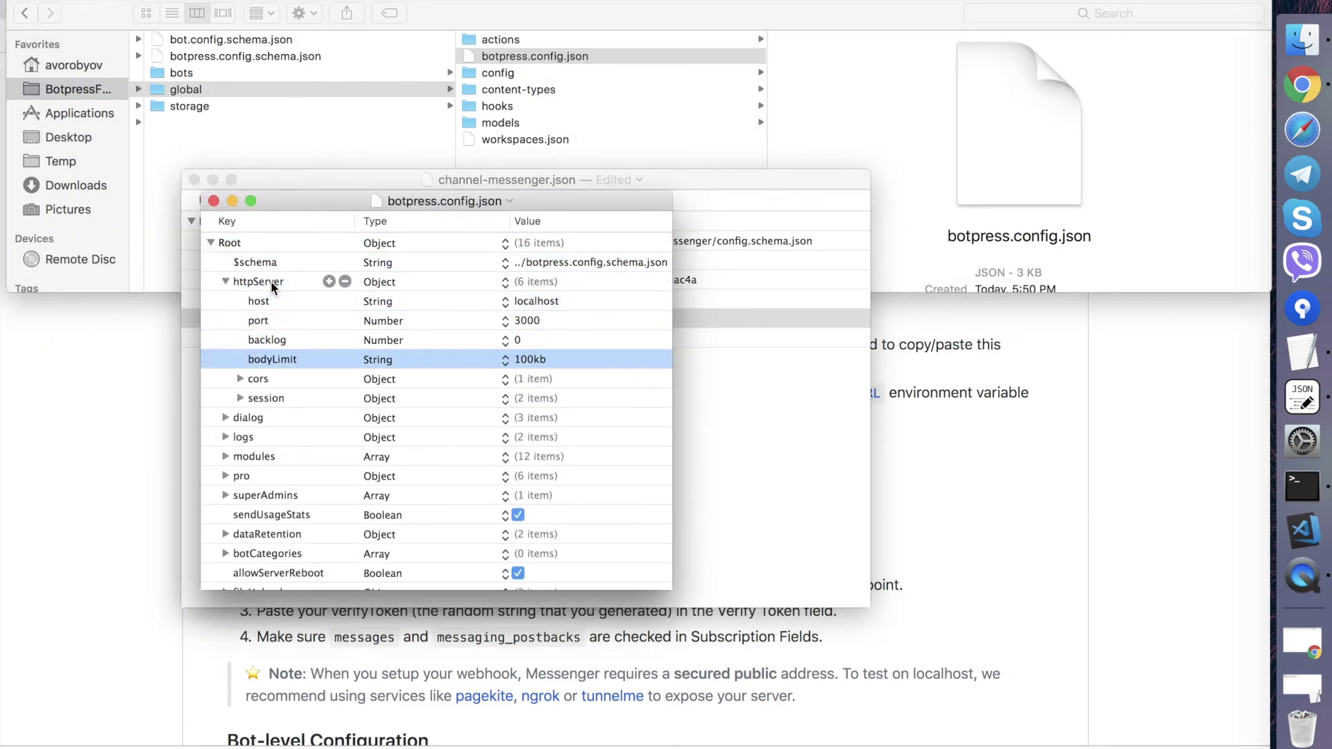
- Look up externalUrl in the Botpress configuration docs and add it as a key under httpServer
key(super+Tab)
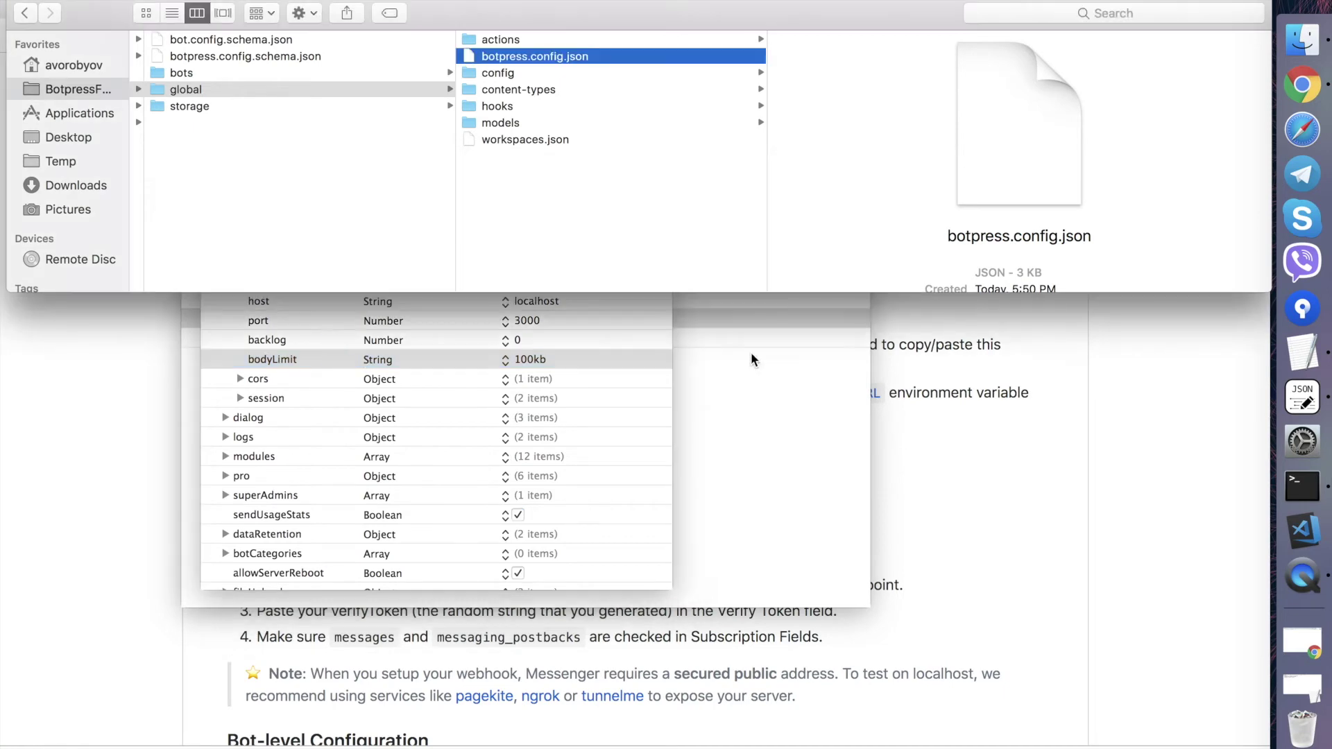
key(super+Tab)
click(1291, 83)
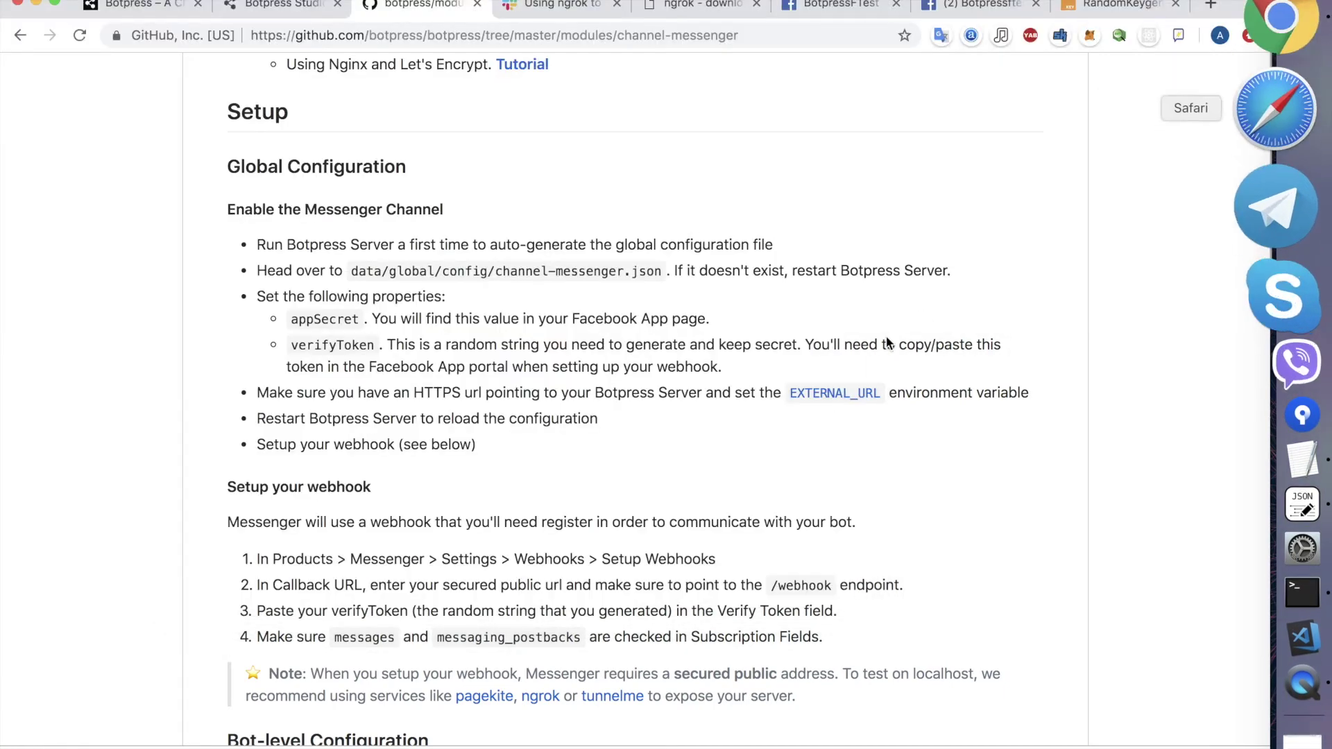
super+click(836, 394)
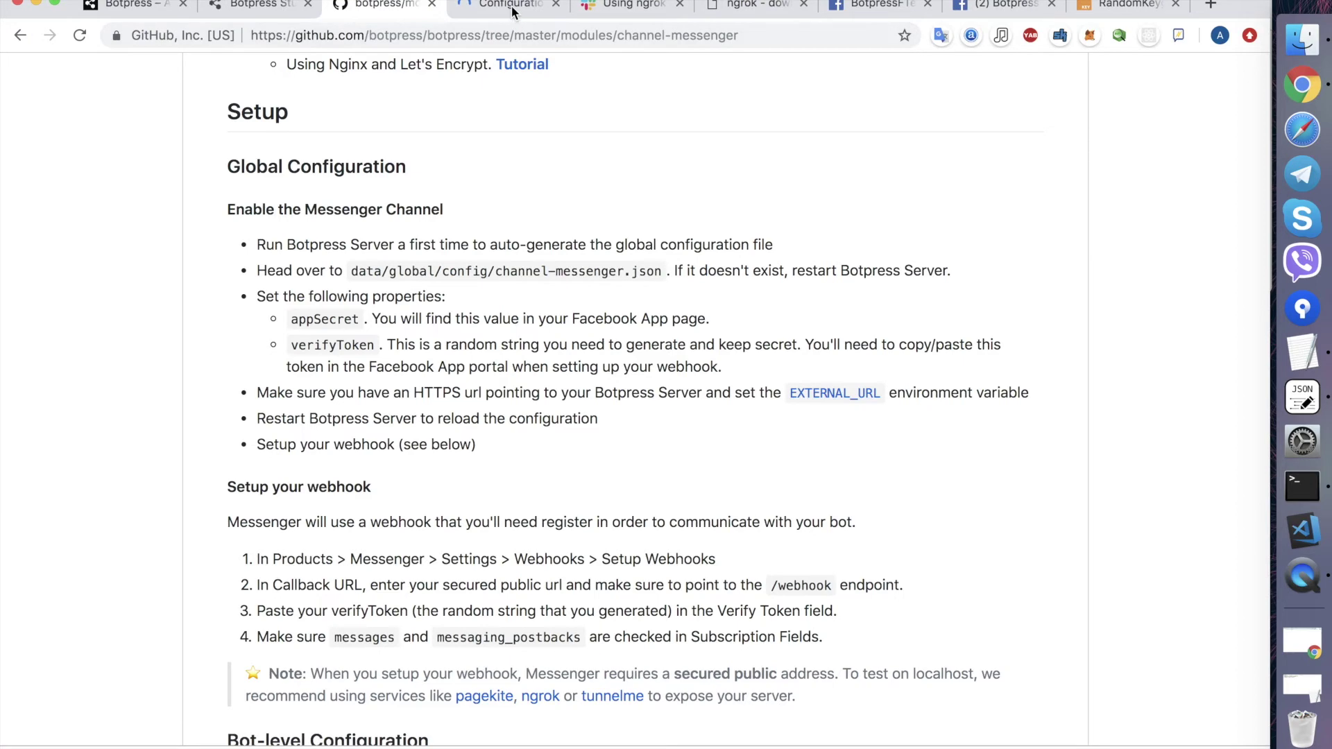
click(512, 11)
key(super+f)
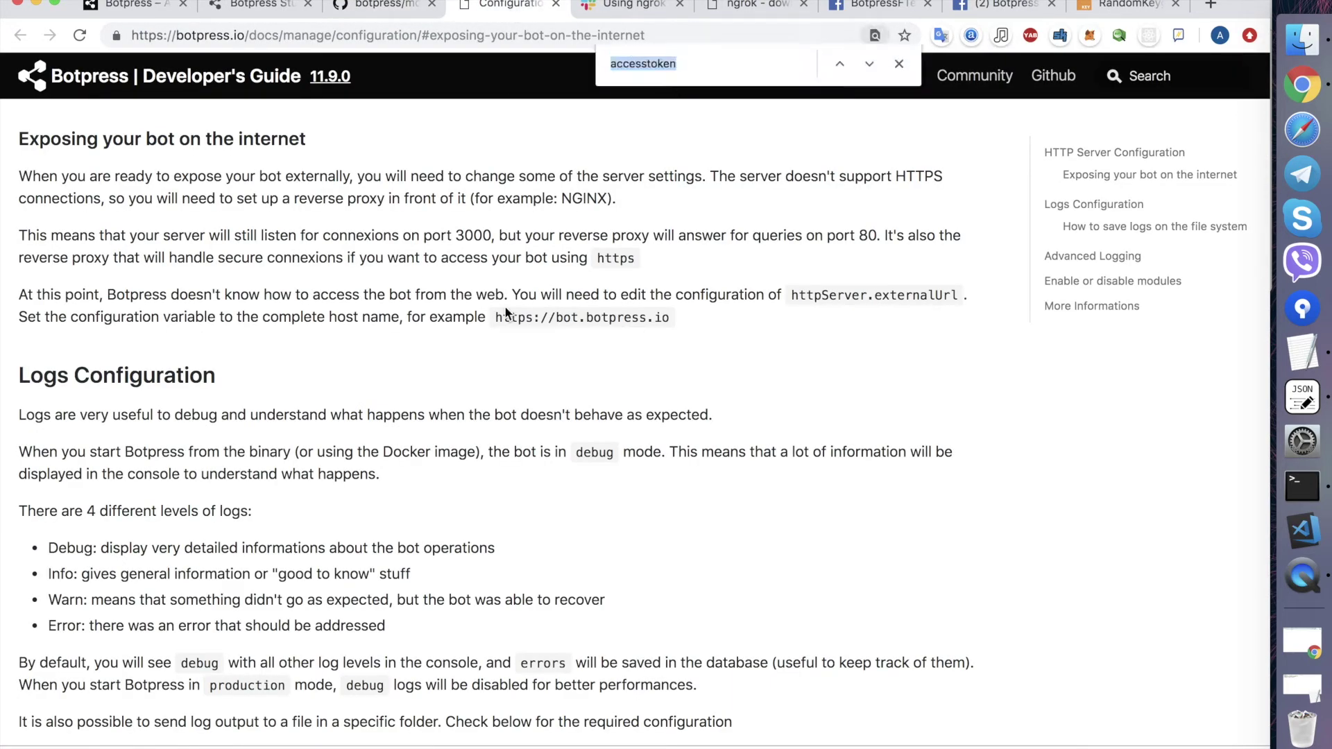
double_click(910, 297)
key(super+c)
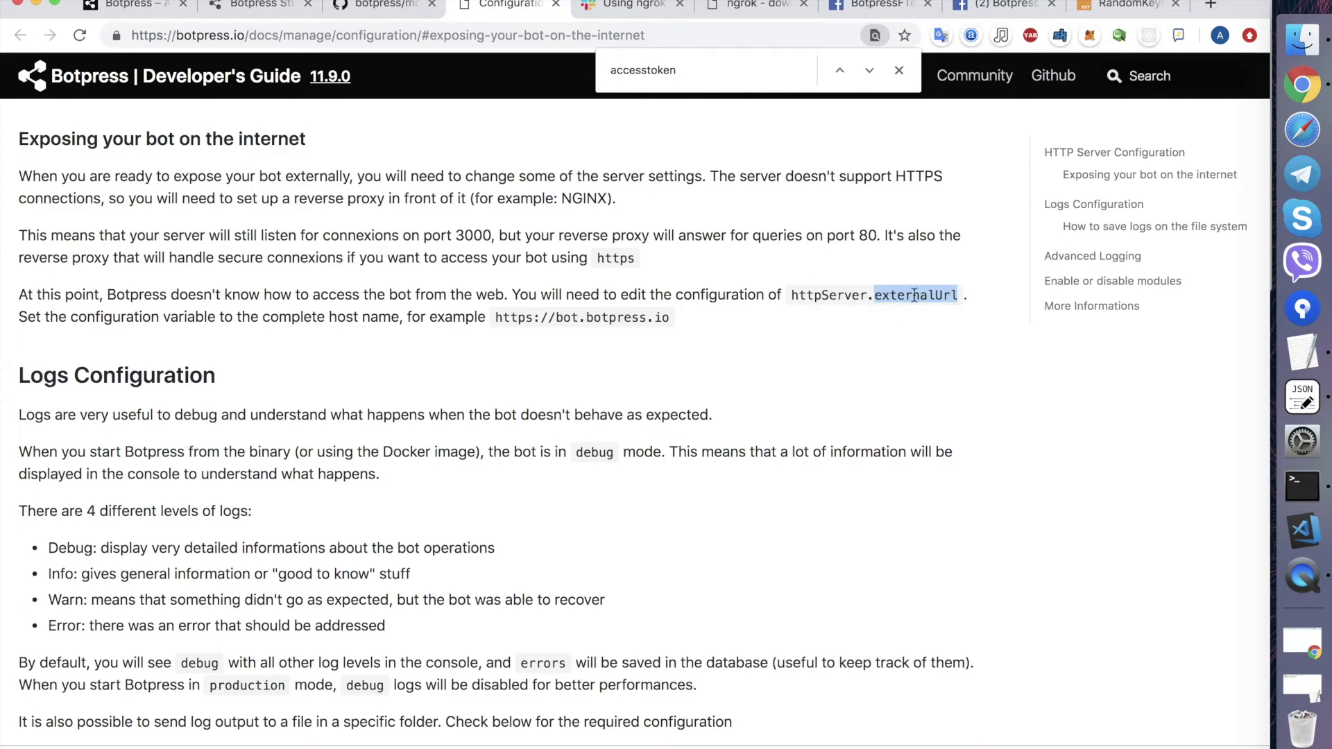
key(super+Tab)
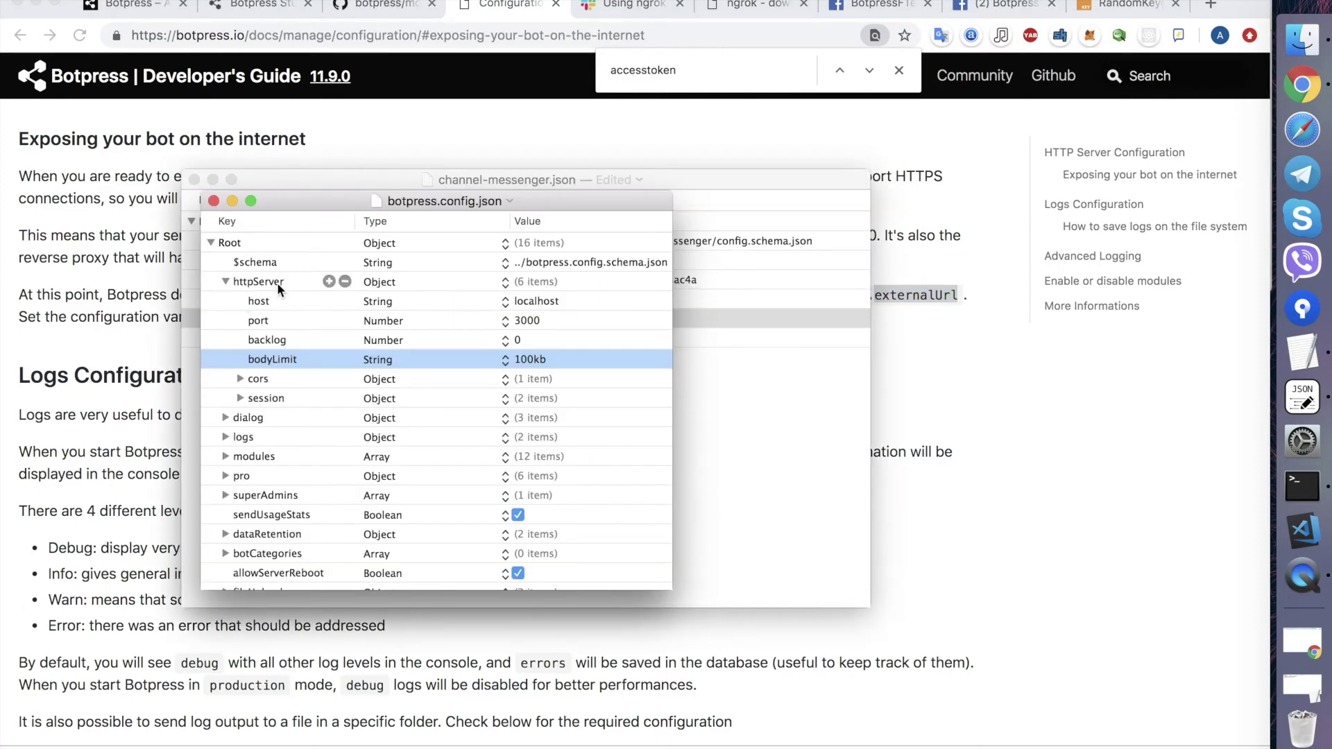
click(330, 360)
key(super+v)
key(Return)
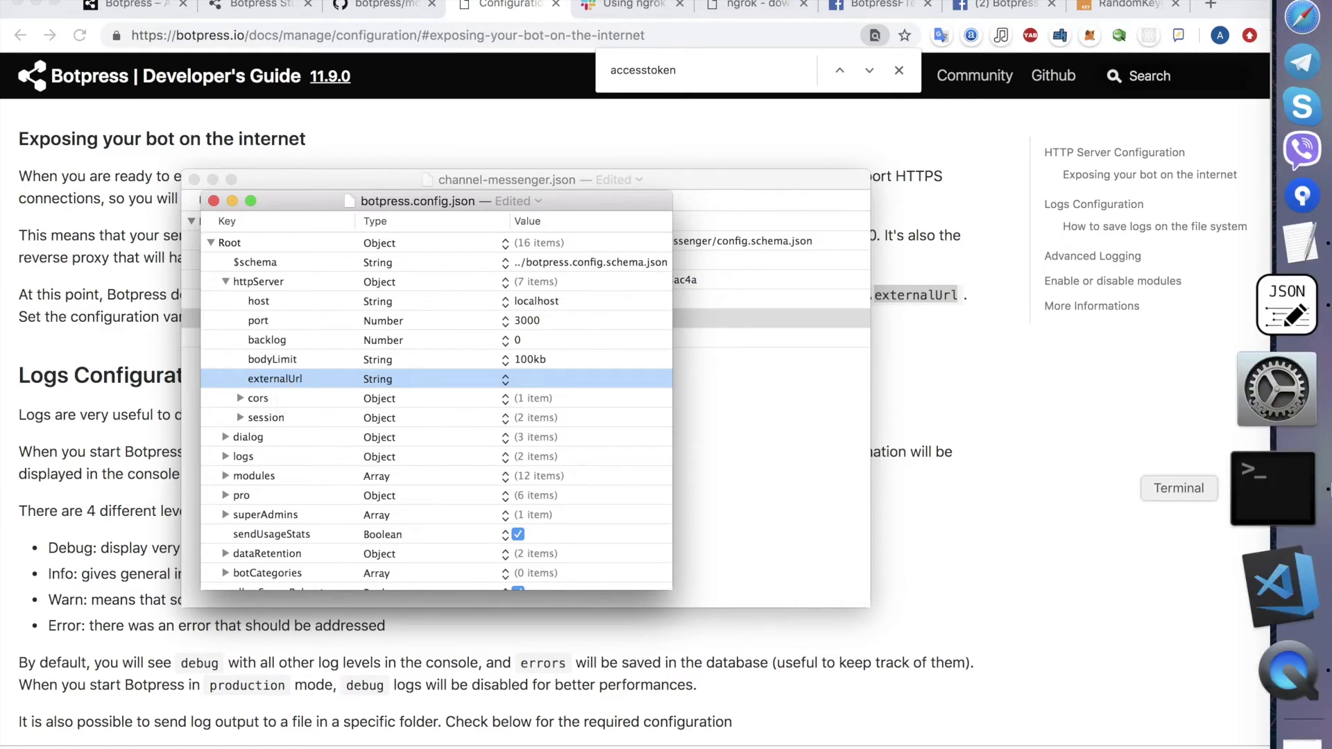
click(1273, 489)
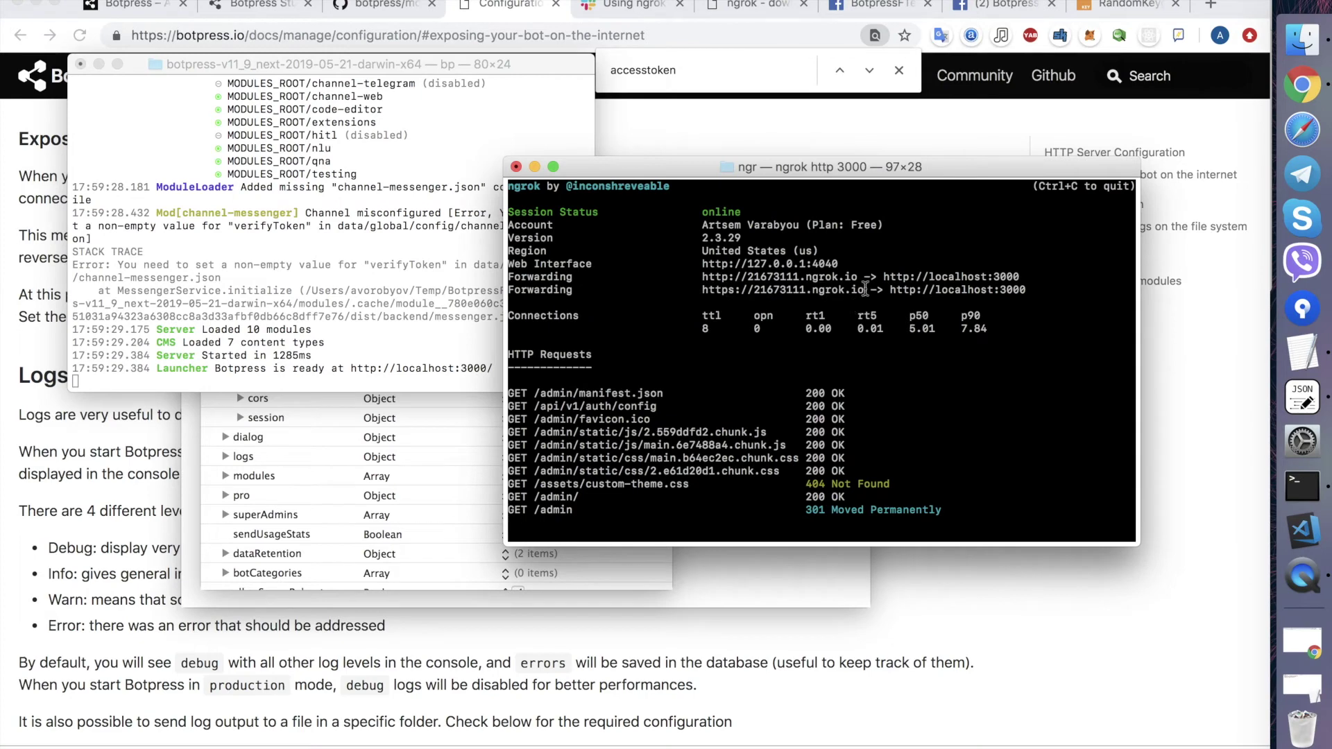
drag(865, 290, 702, 291)
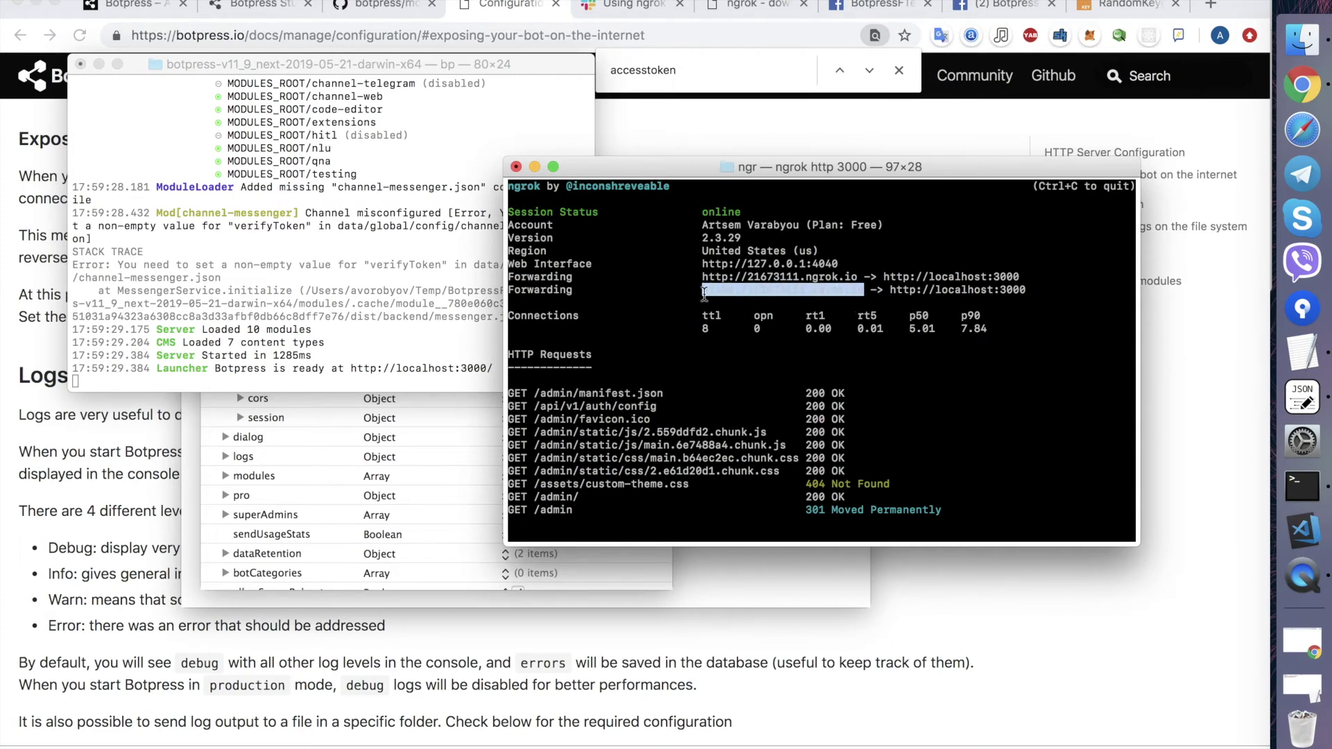
key(super+c)
key(super+Tab)
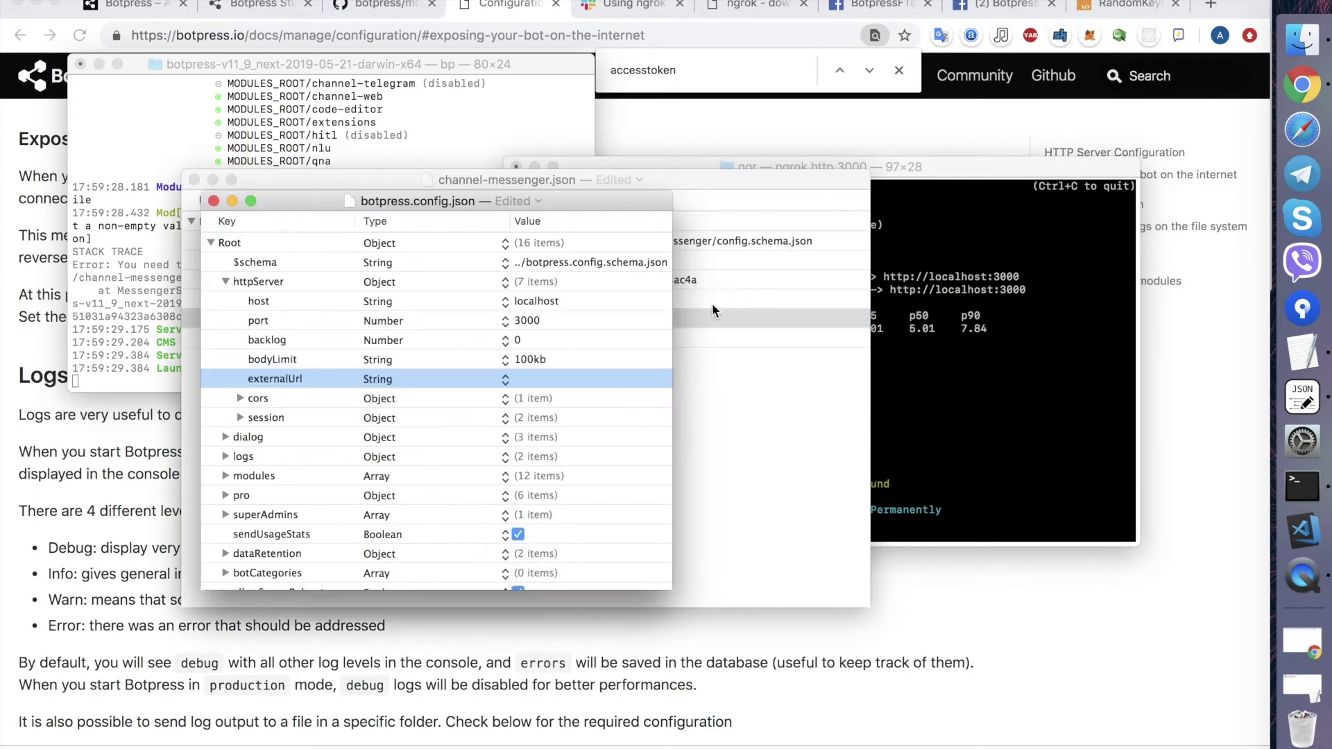
double_click(544, 378)
key(super+v)
key(Return)
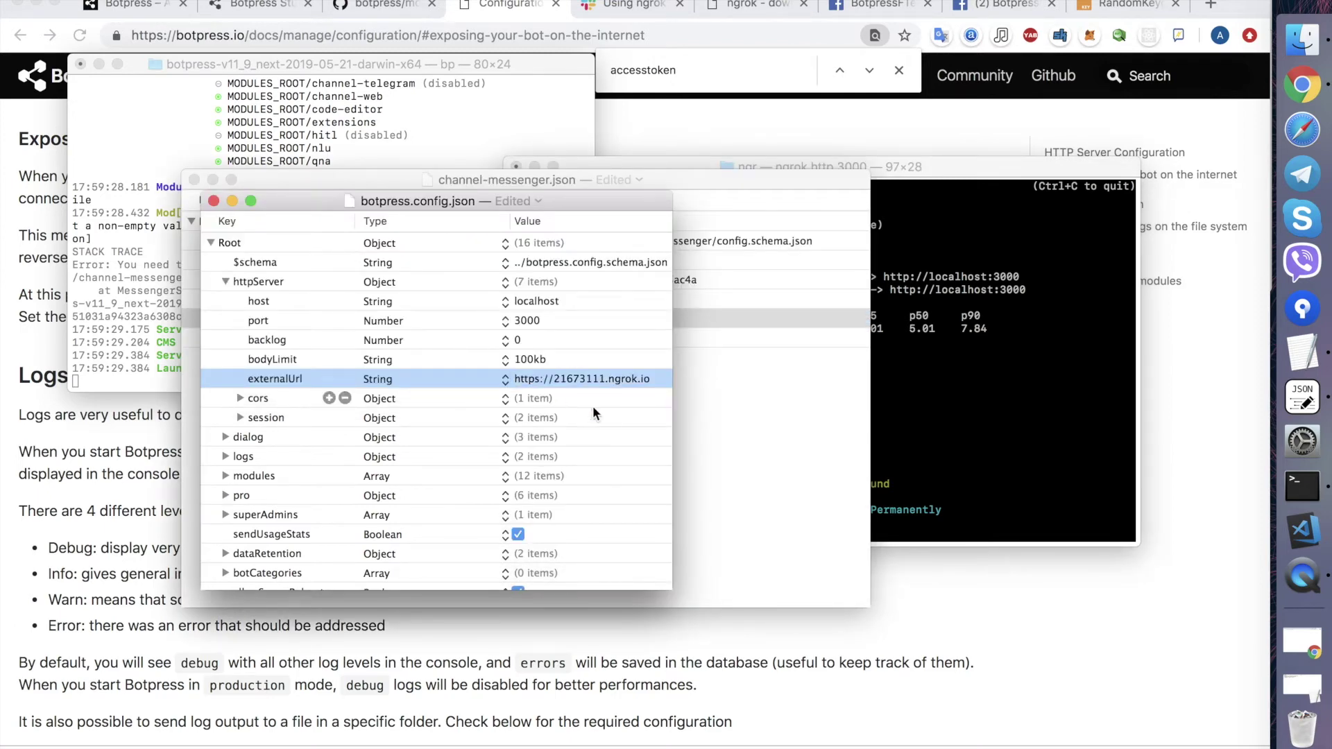
key(super+s)
click(215, 200)
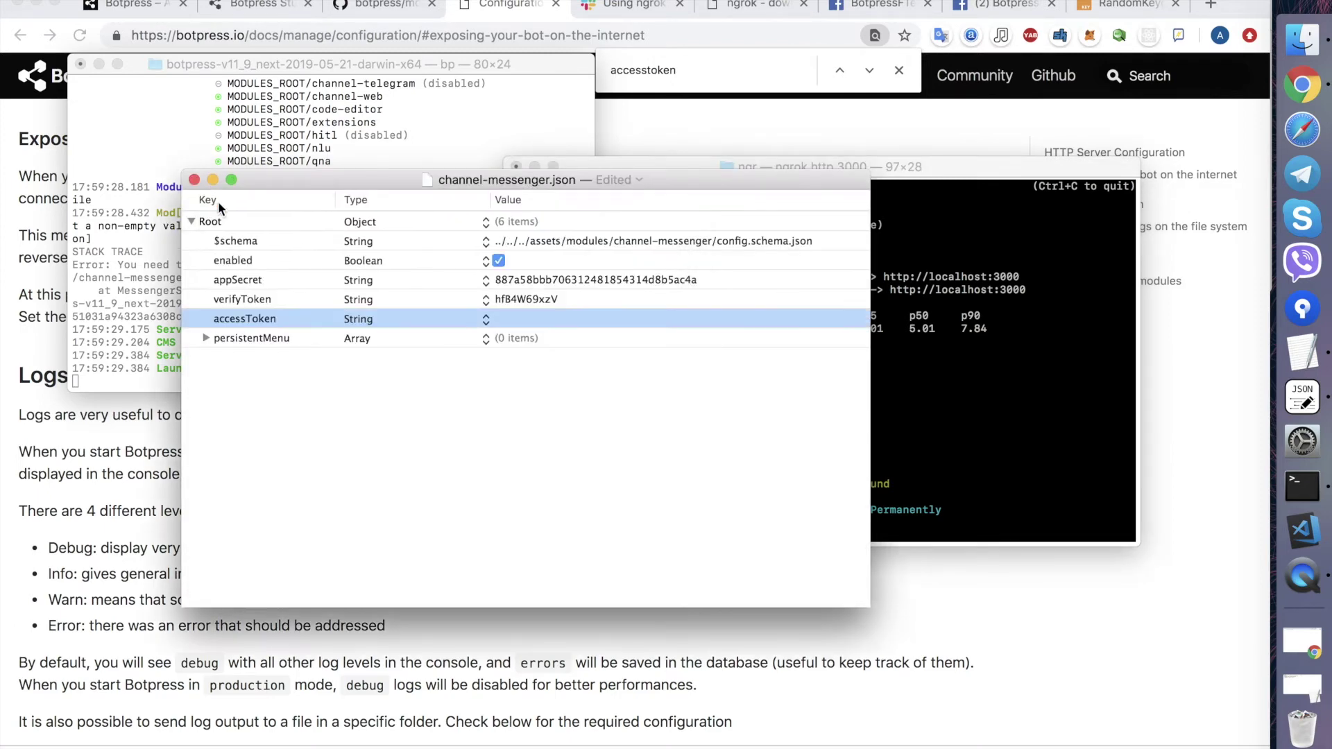
click(109, 512)
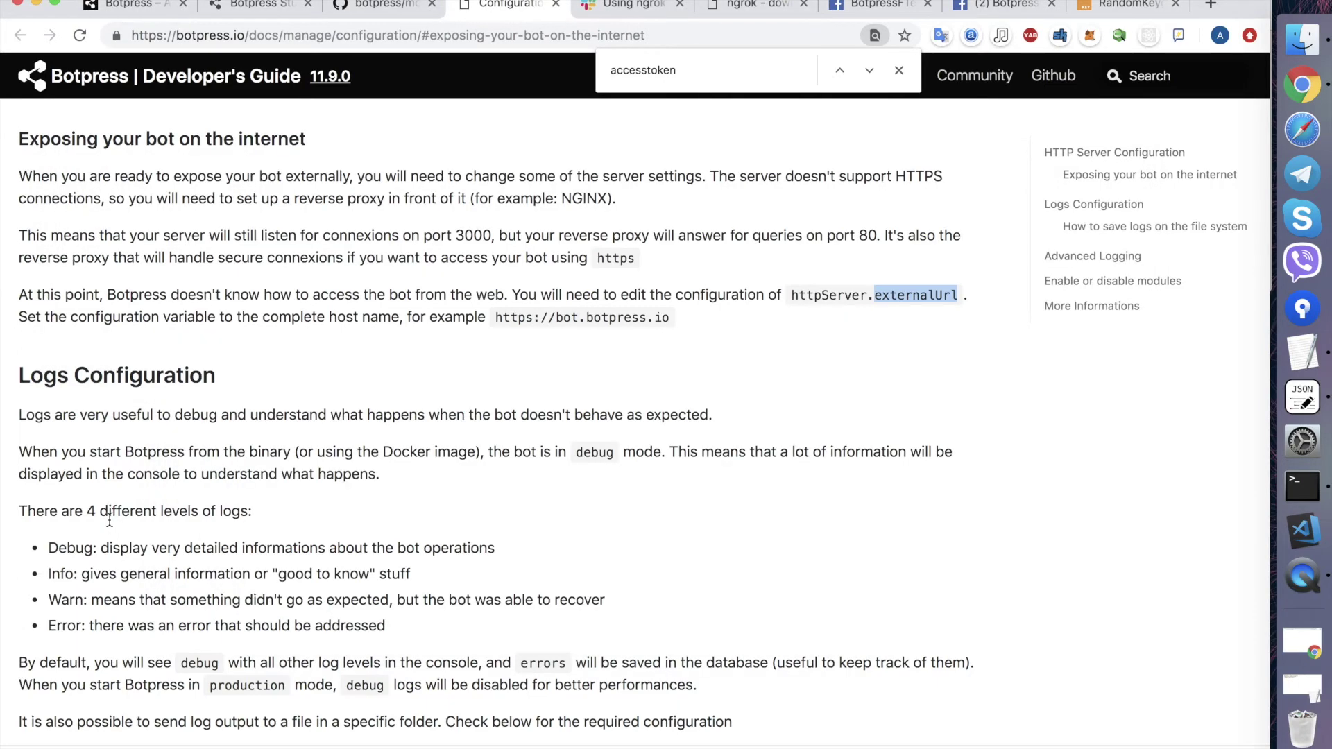
- Close the docs page, then stop Botpress with Ctrl+C and rerun ./bp to restart it
scroll(199, 359, down, 3)
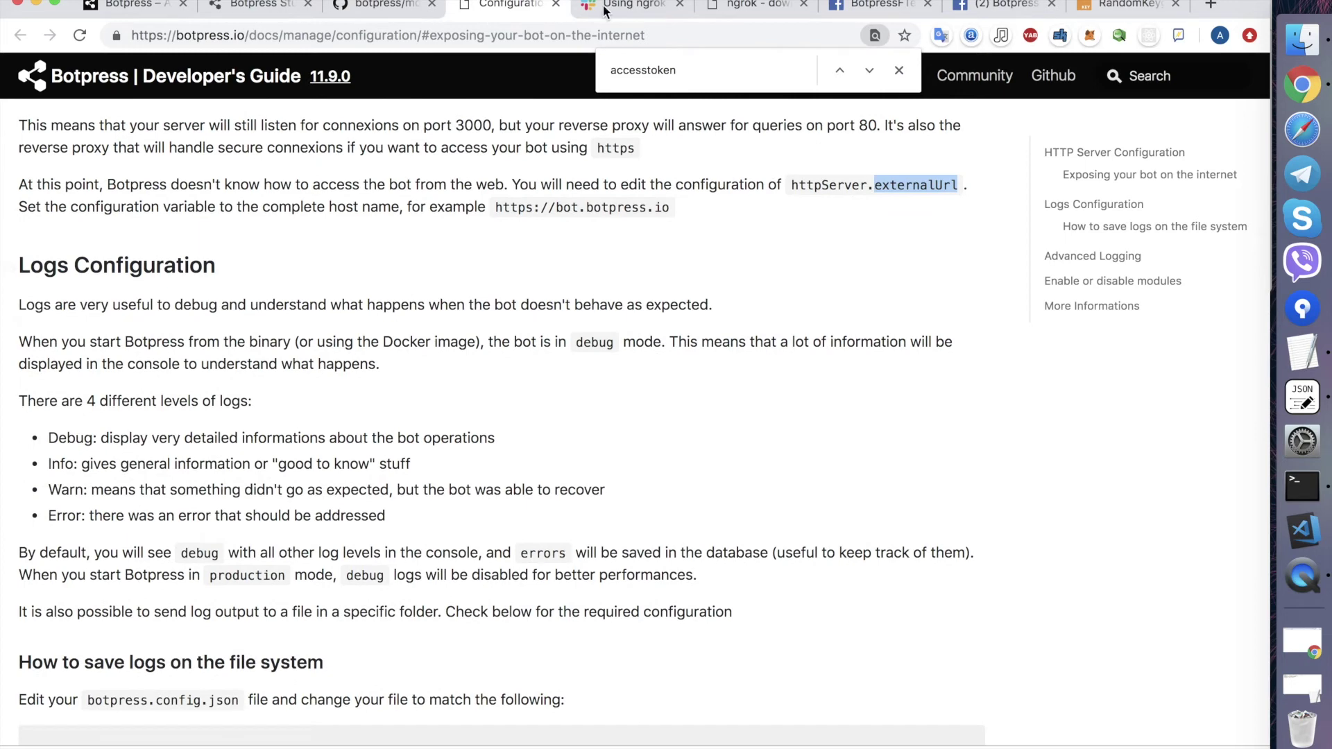
key(Escape)
click(555, 4)
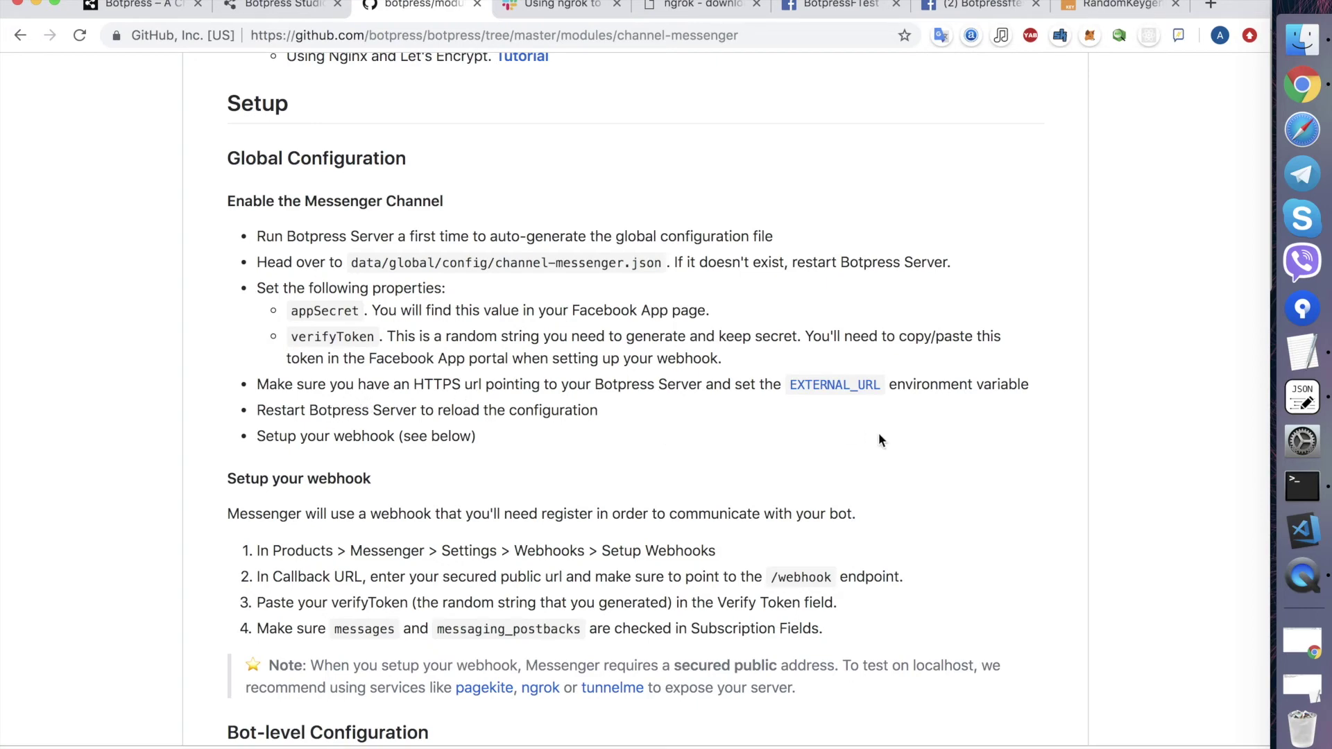
click(1302, 486)
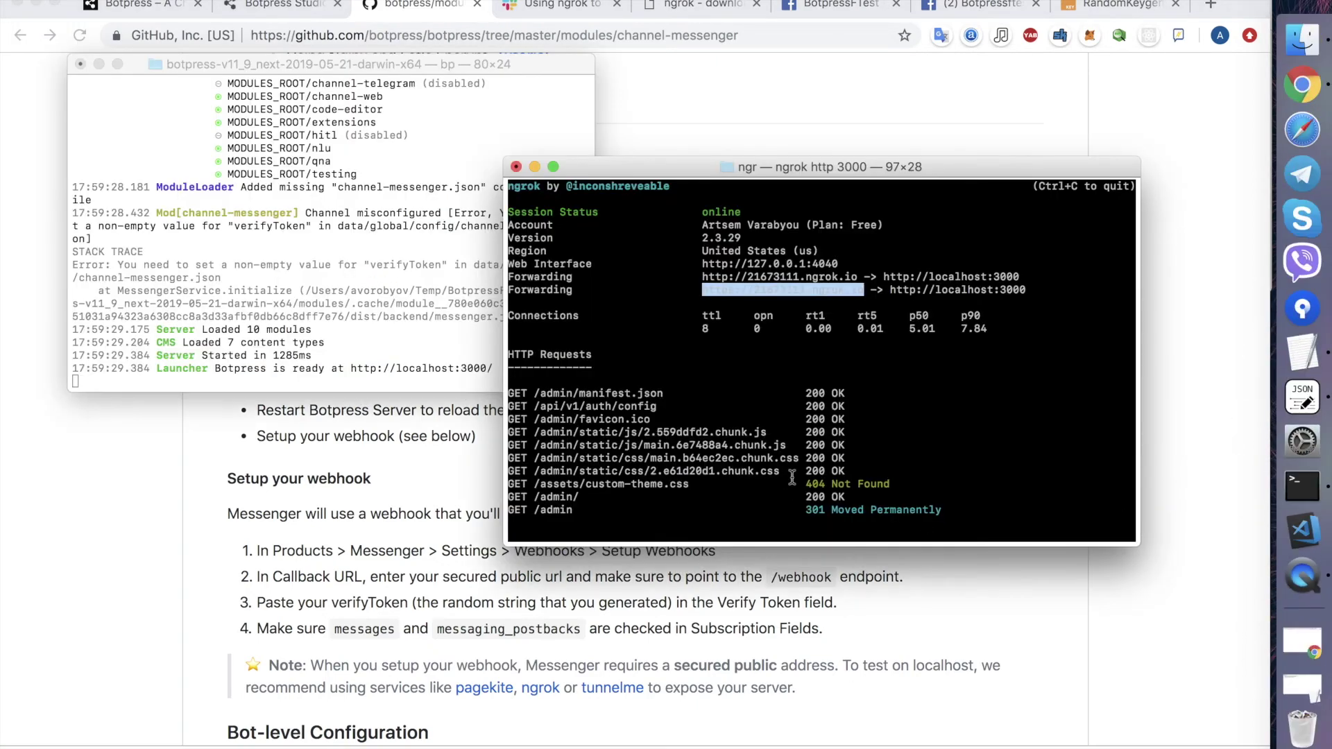
key(ctrl+c)
key(Up)
key(Return)
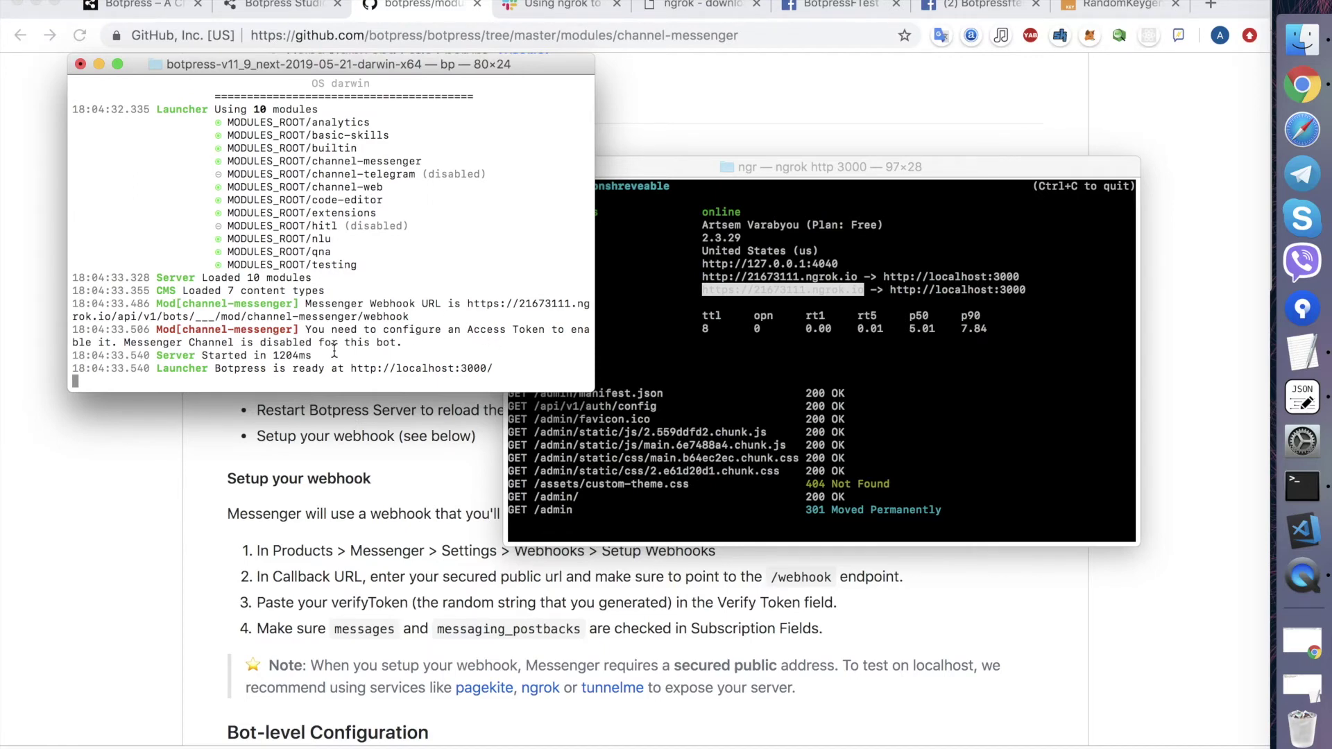
key(super+Tab)
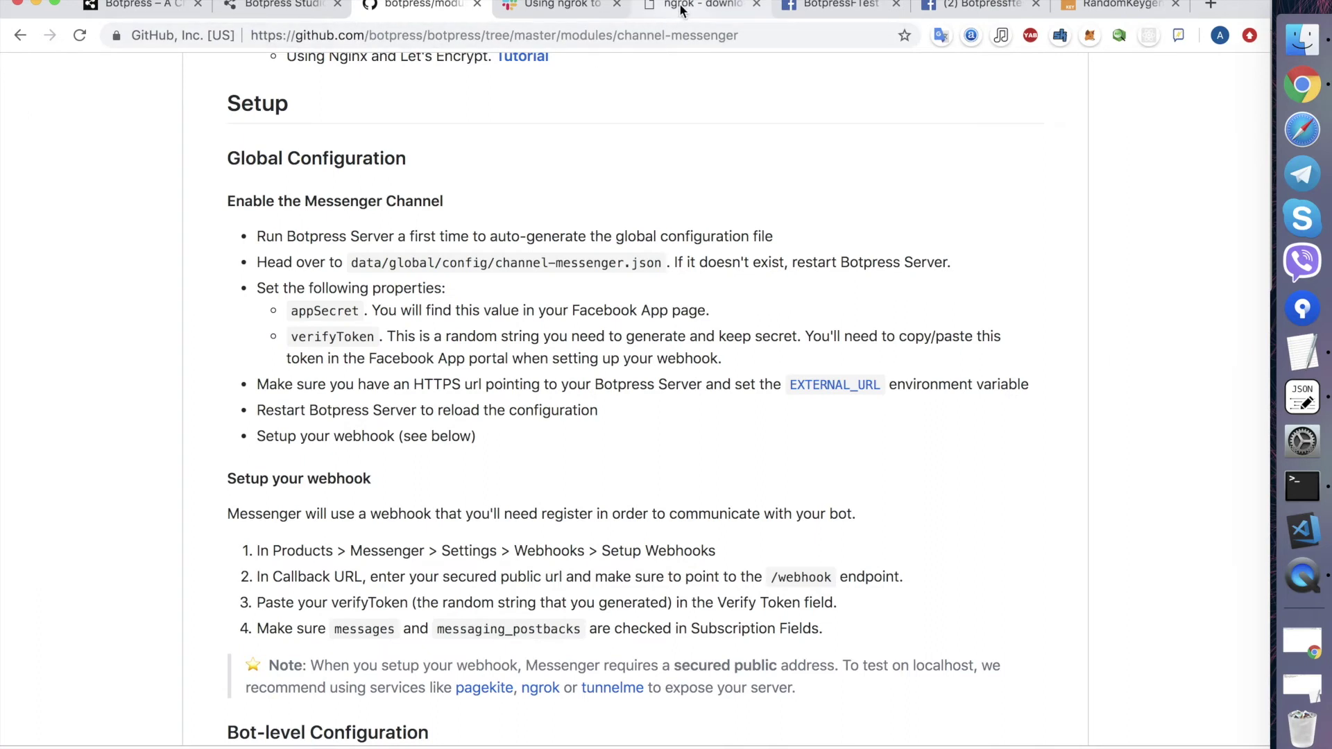
- Scroll through the README's webhook setup and Bot-level Configuration sections
scroll(500, 506, down, 2)
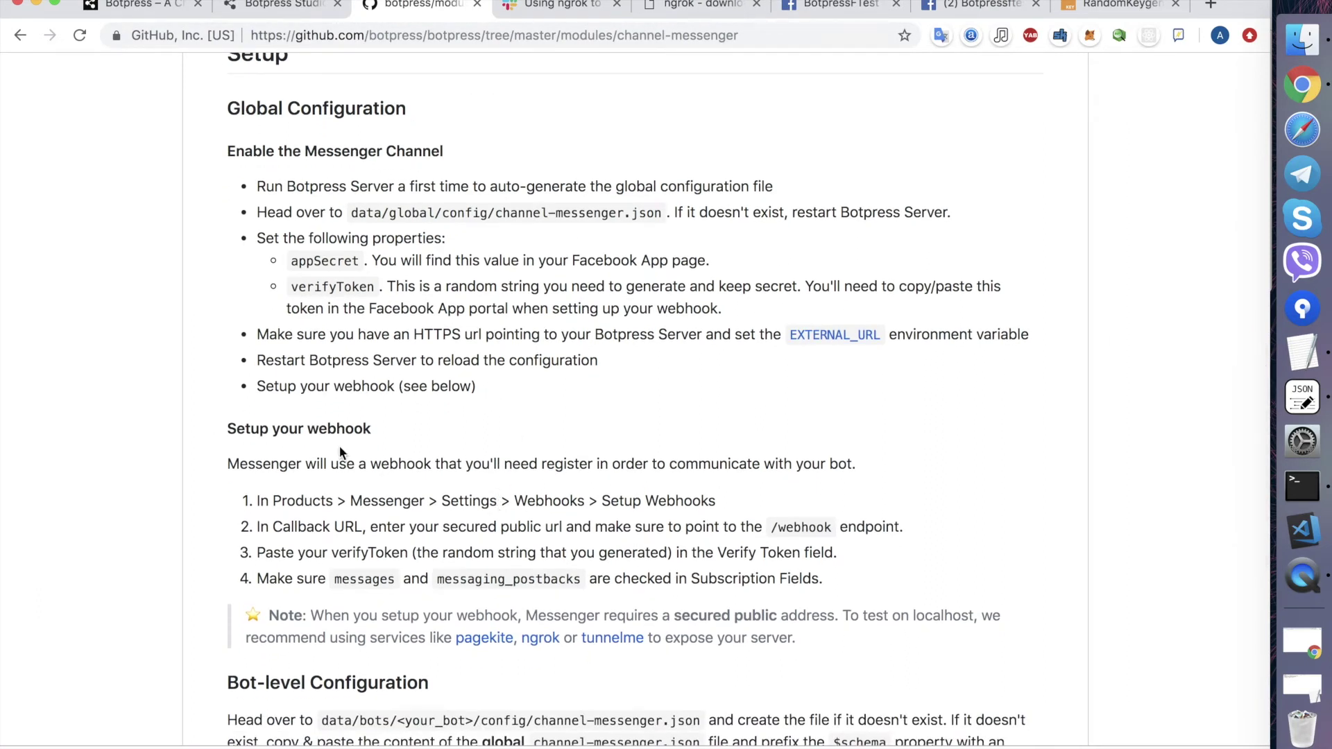
scroll(286, 469, down, 10)
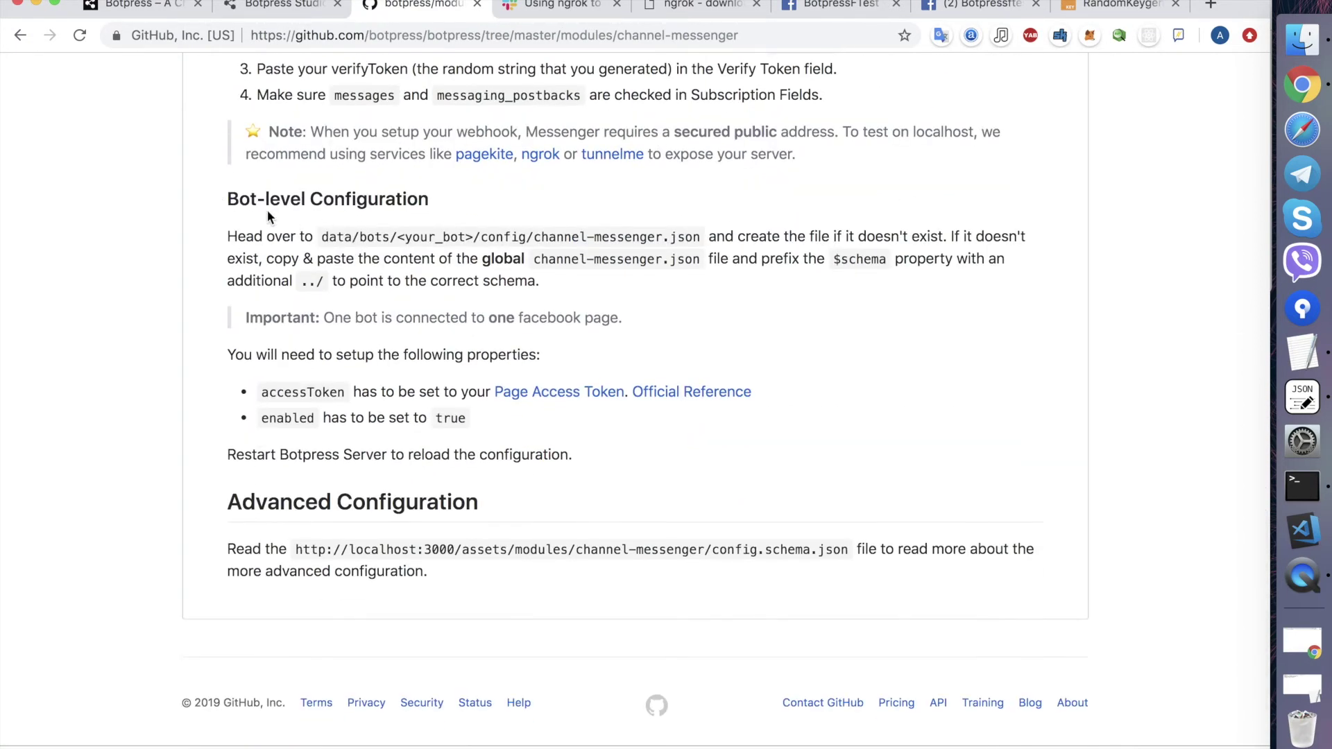
scroll(346, 208, up, 7)
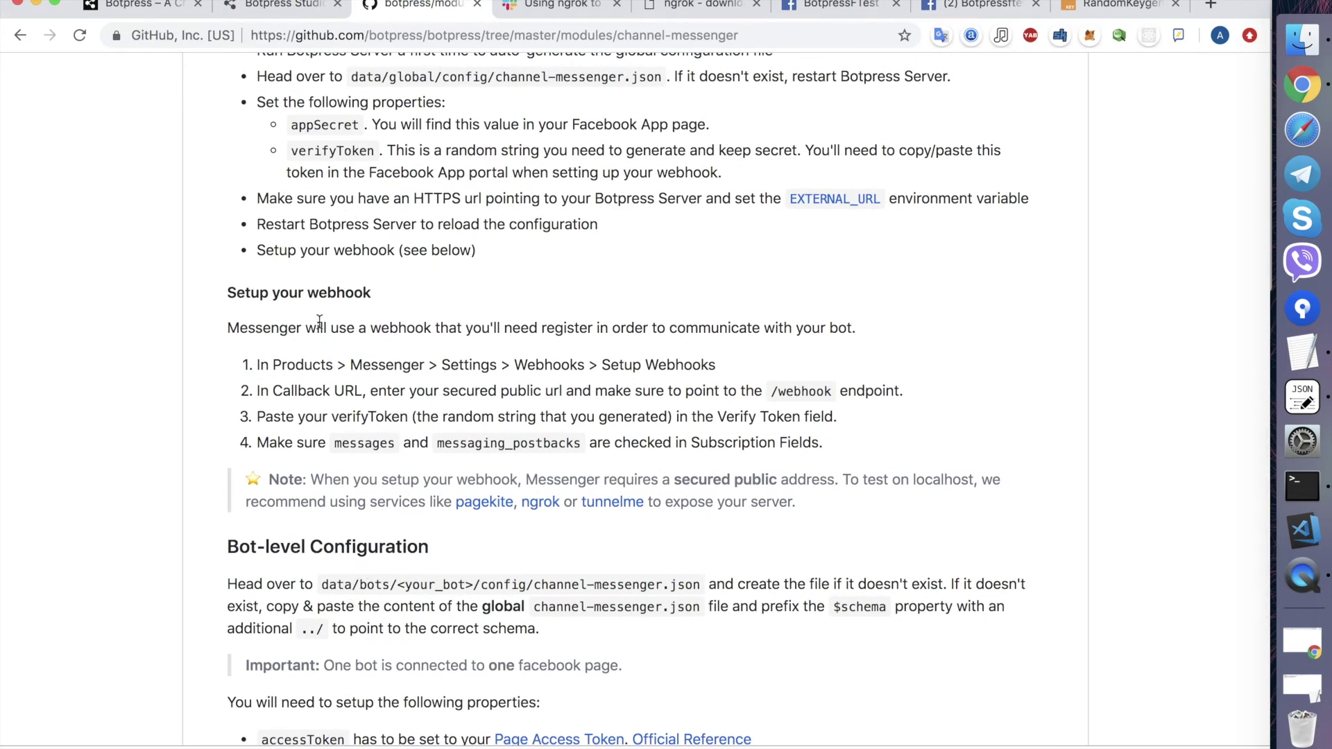
scroll(316, 305, up, 2)
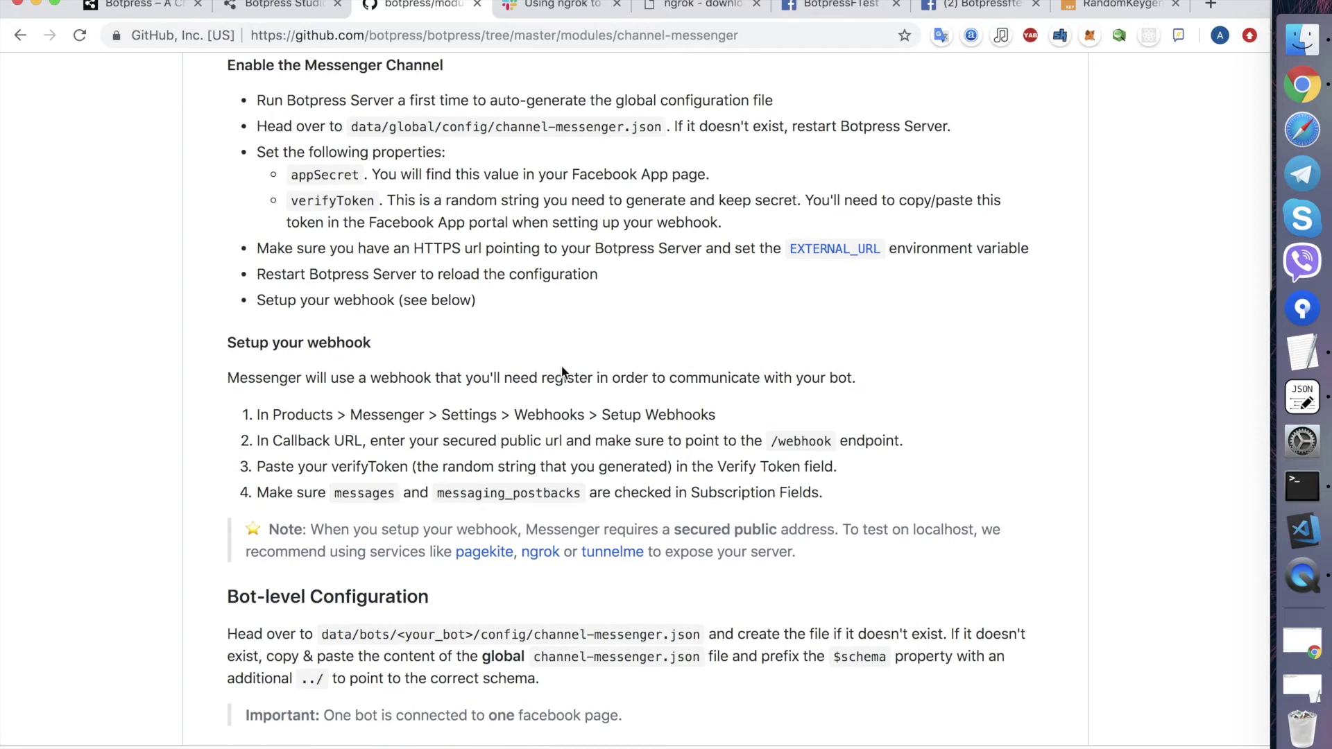
scroll(563, 372, up, 1)
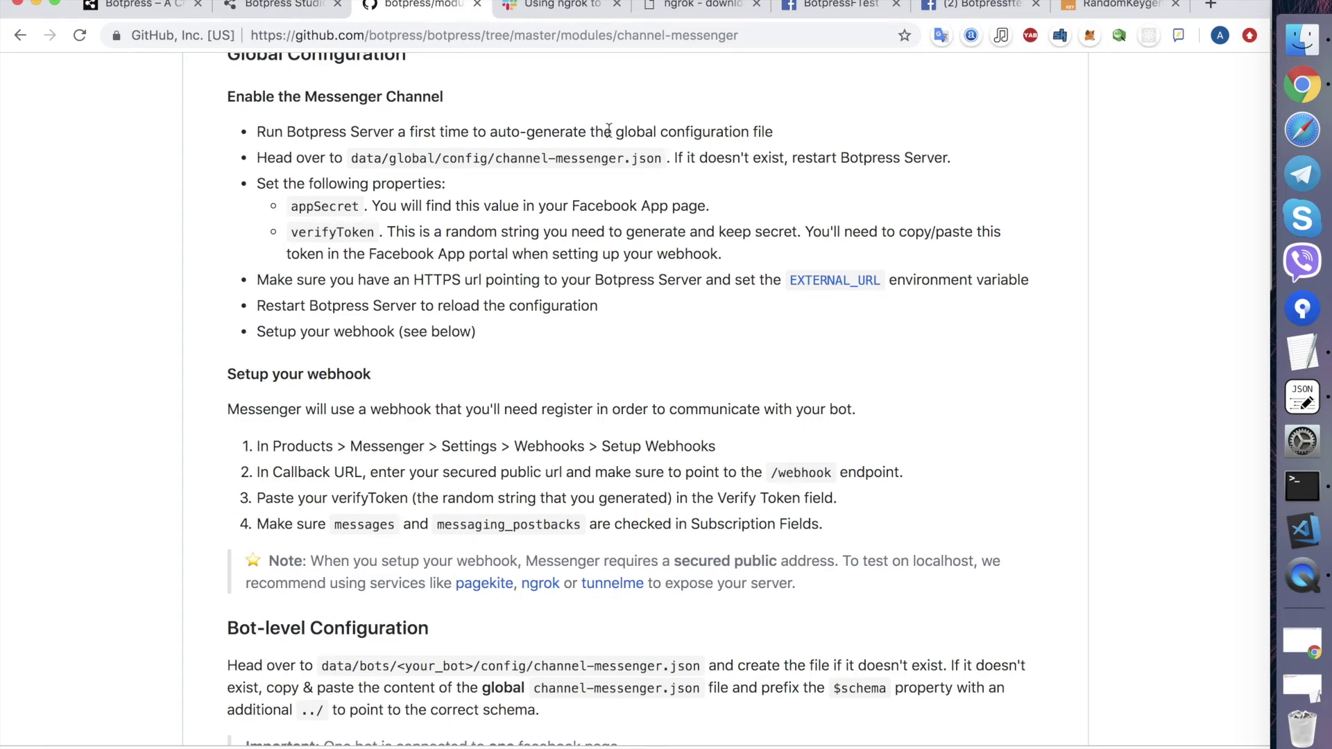
- Add the Messenger product to the BotpressFTest app
click(845, 9)
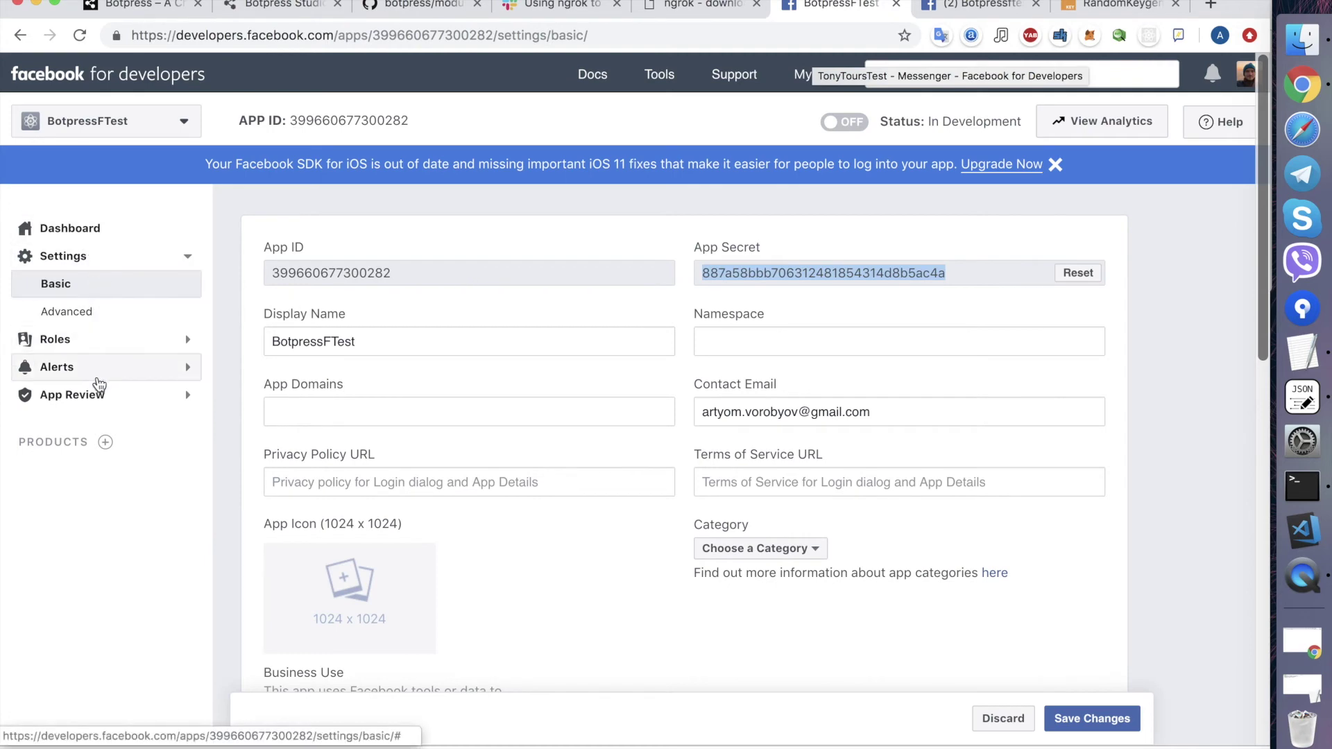
click(105, 443)
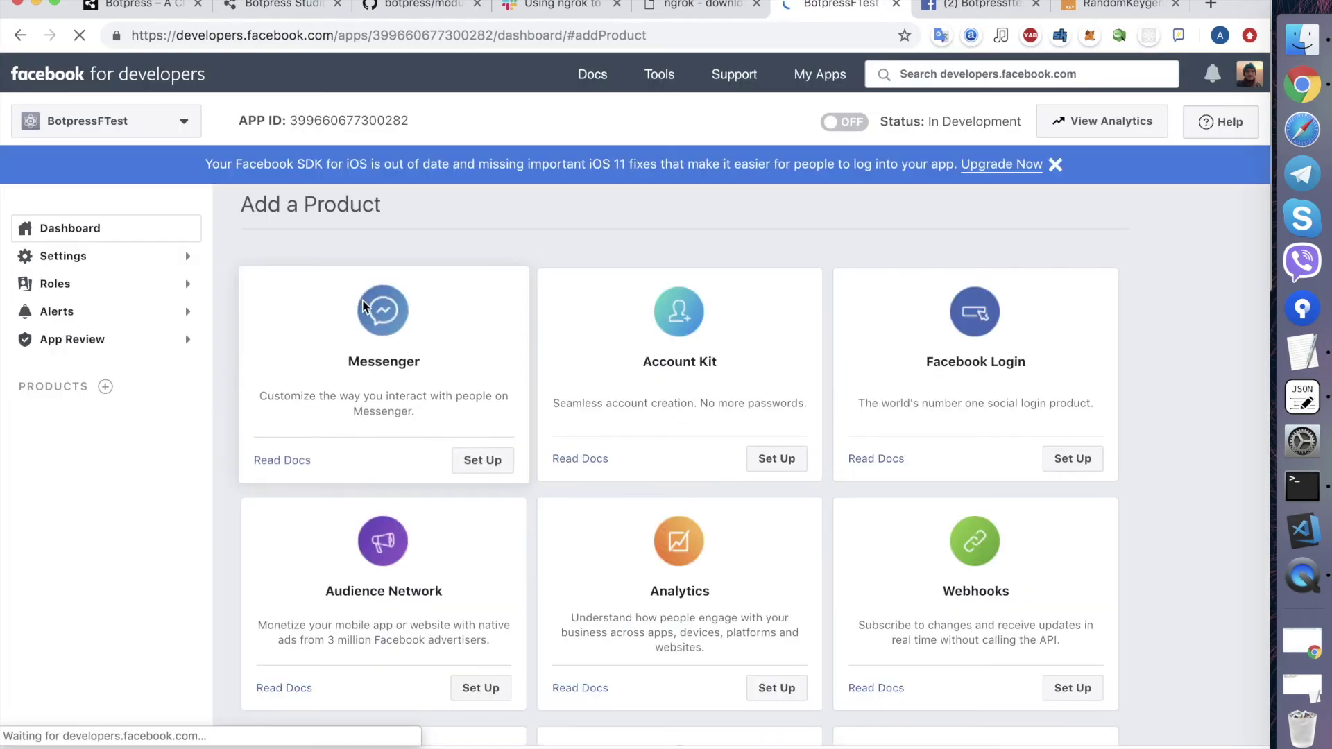
click(482, 468)
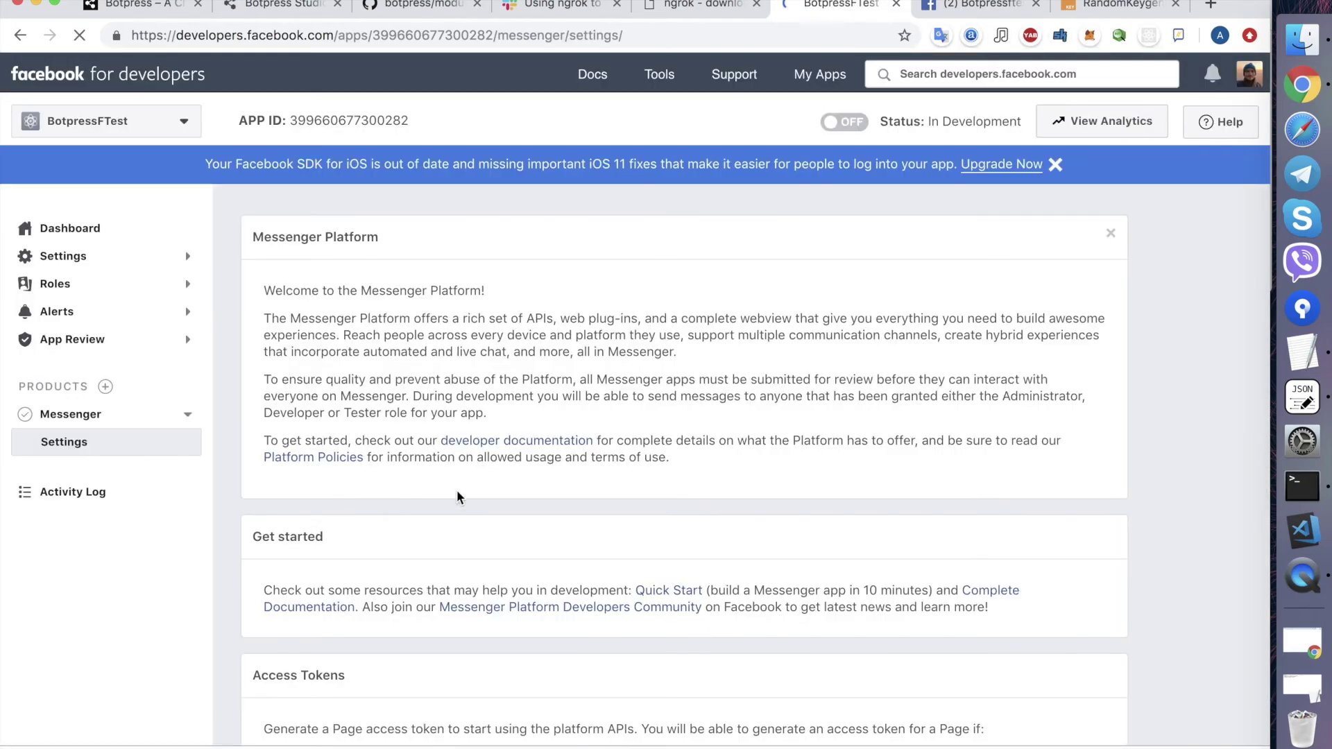
- Generate a page access token for Botpressftest, granting the page permissions, and copy it
scroll(470, 532, down, 5)
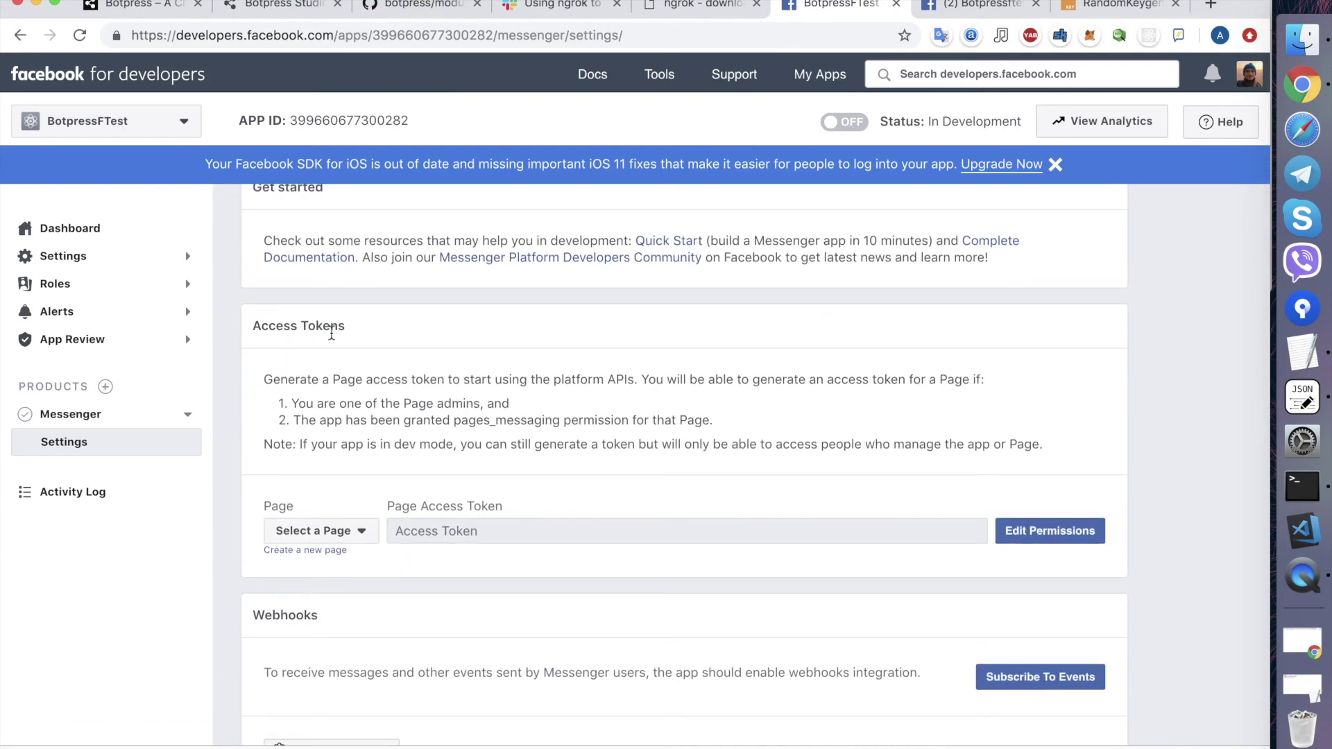
scroll(331, 333, down, 2)
click(342, 449)
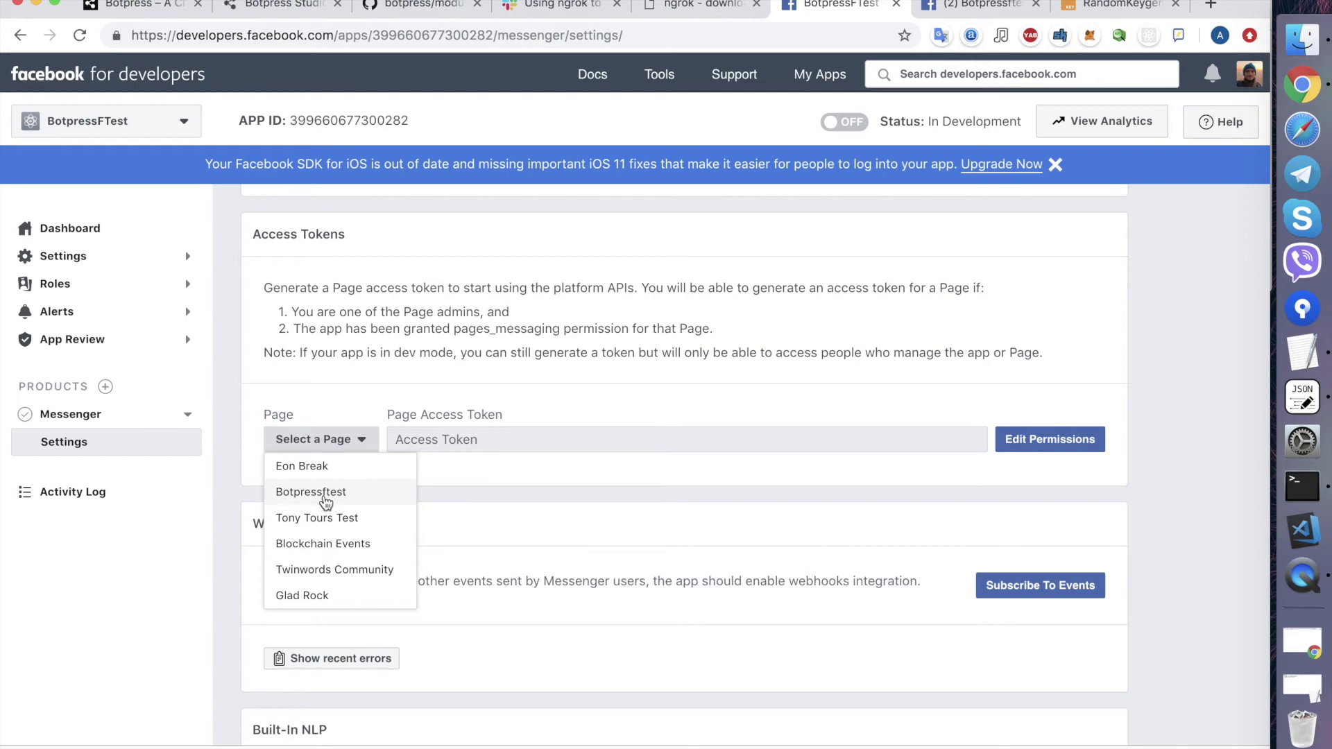
click(326, 500)
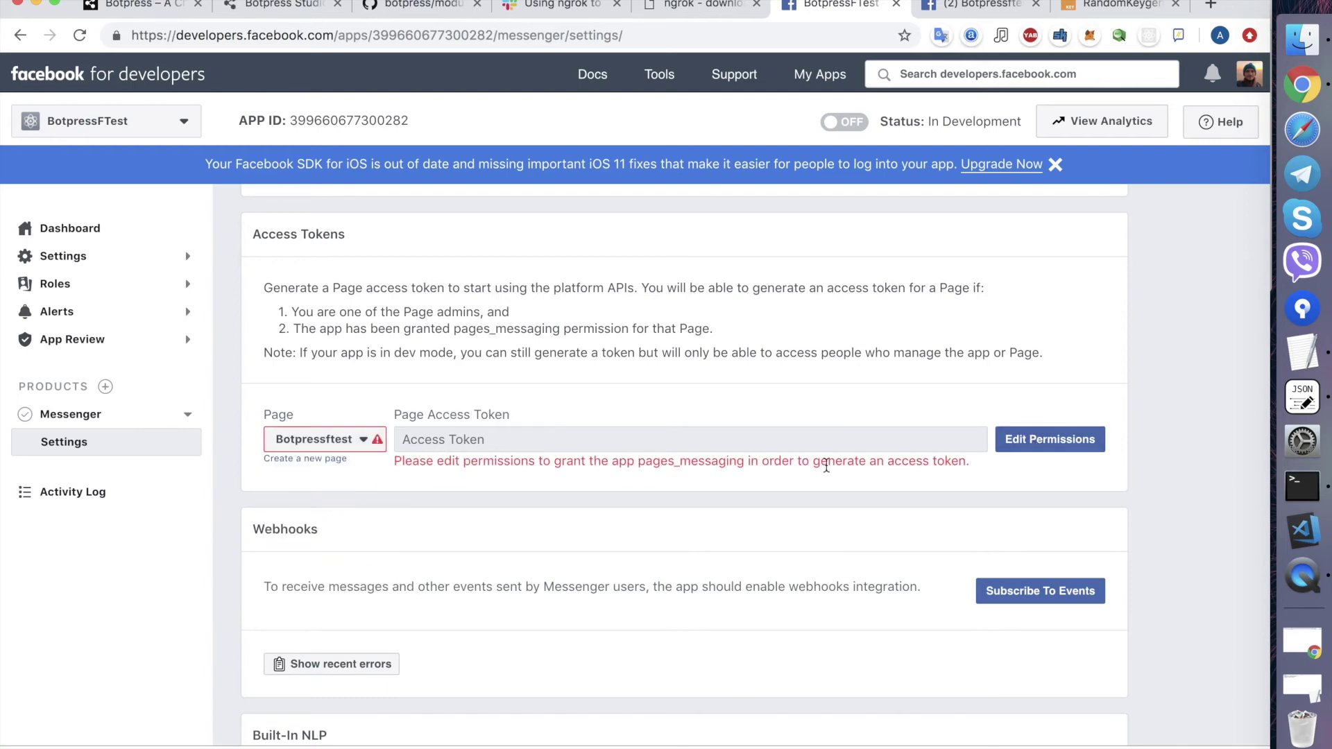
click(1053, 442)
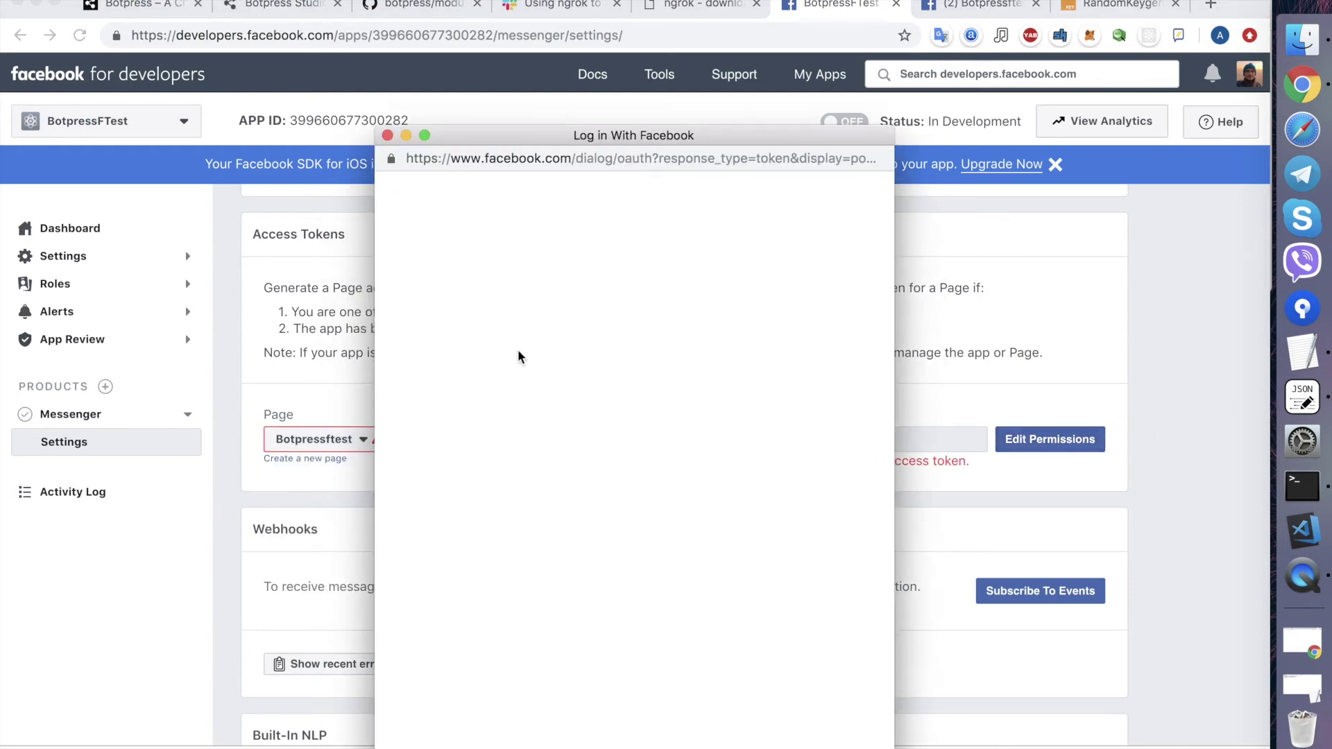
click(751, 429)
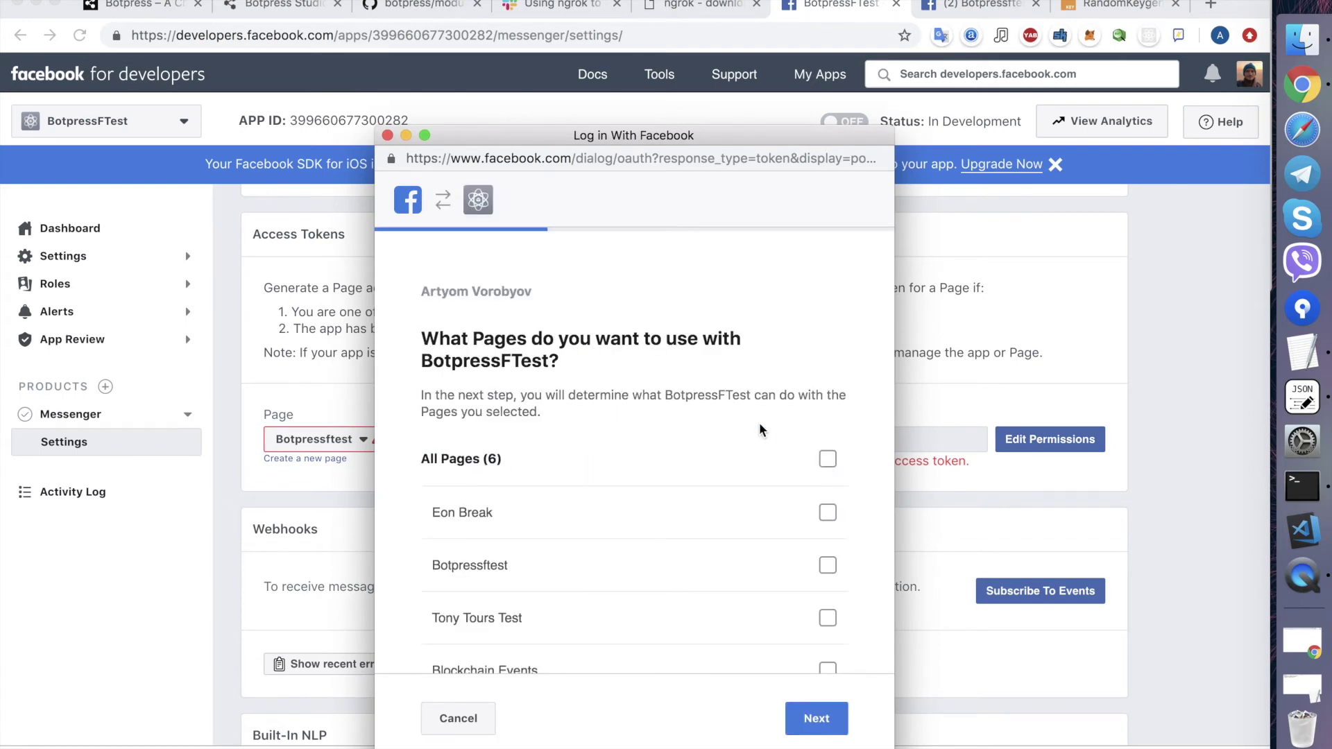
click(825, 509)
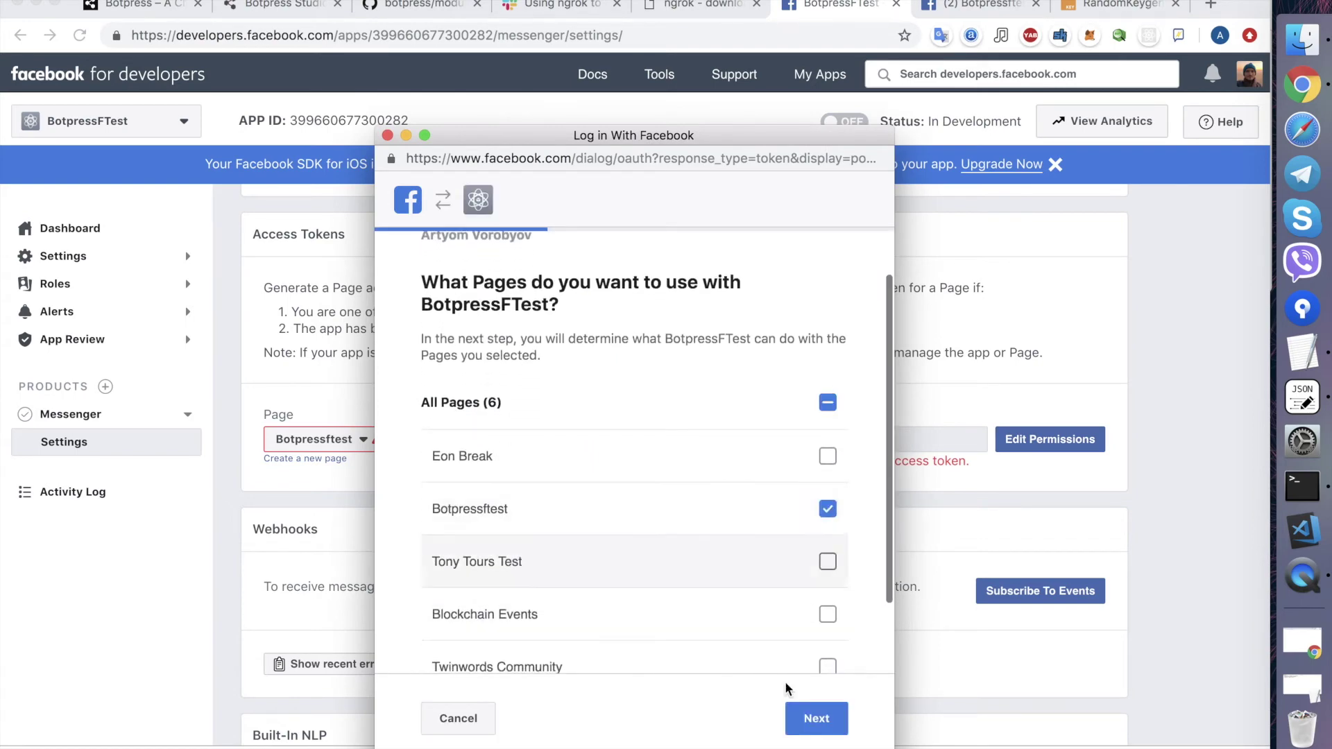
click(820, 722)
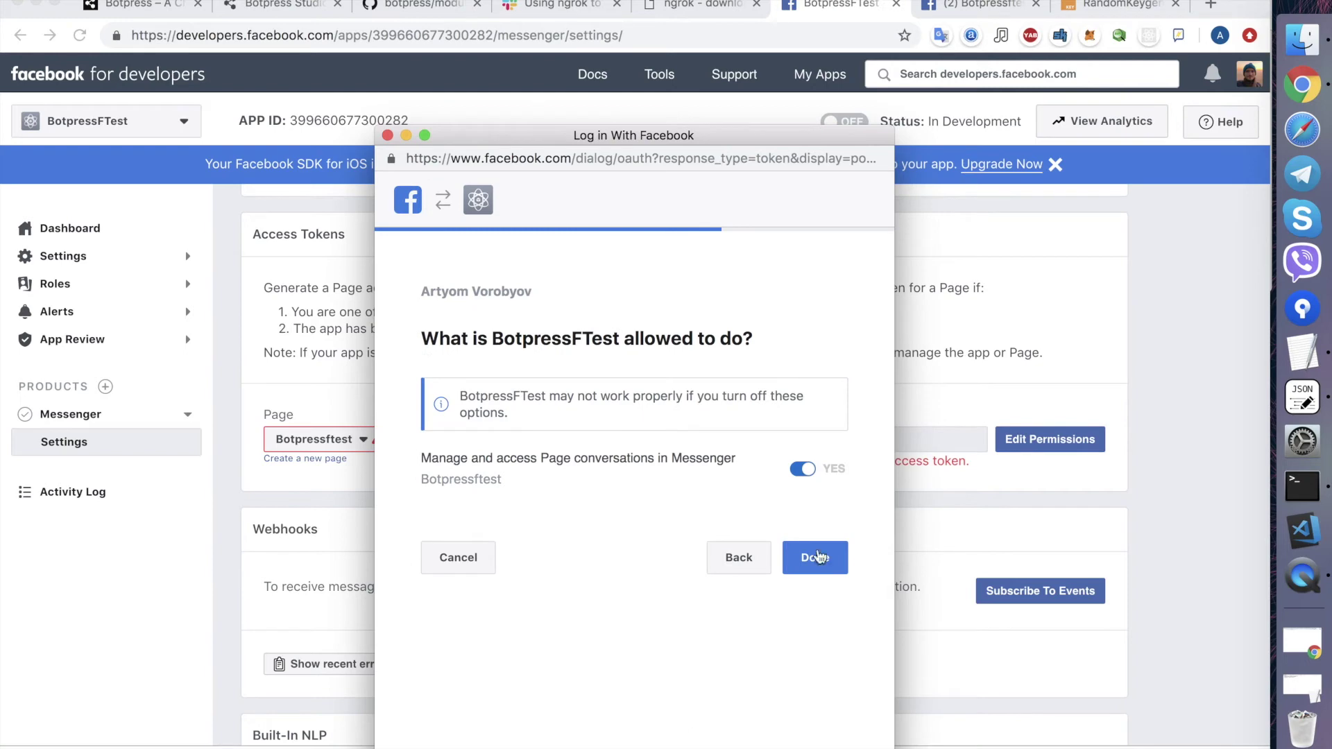
click(811, 559)
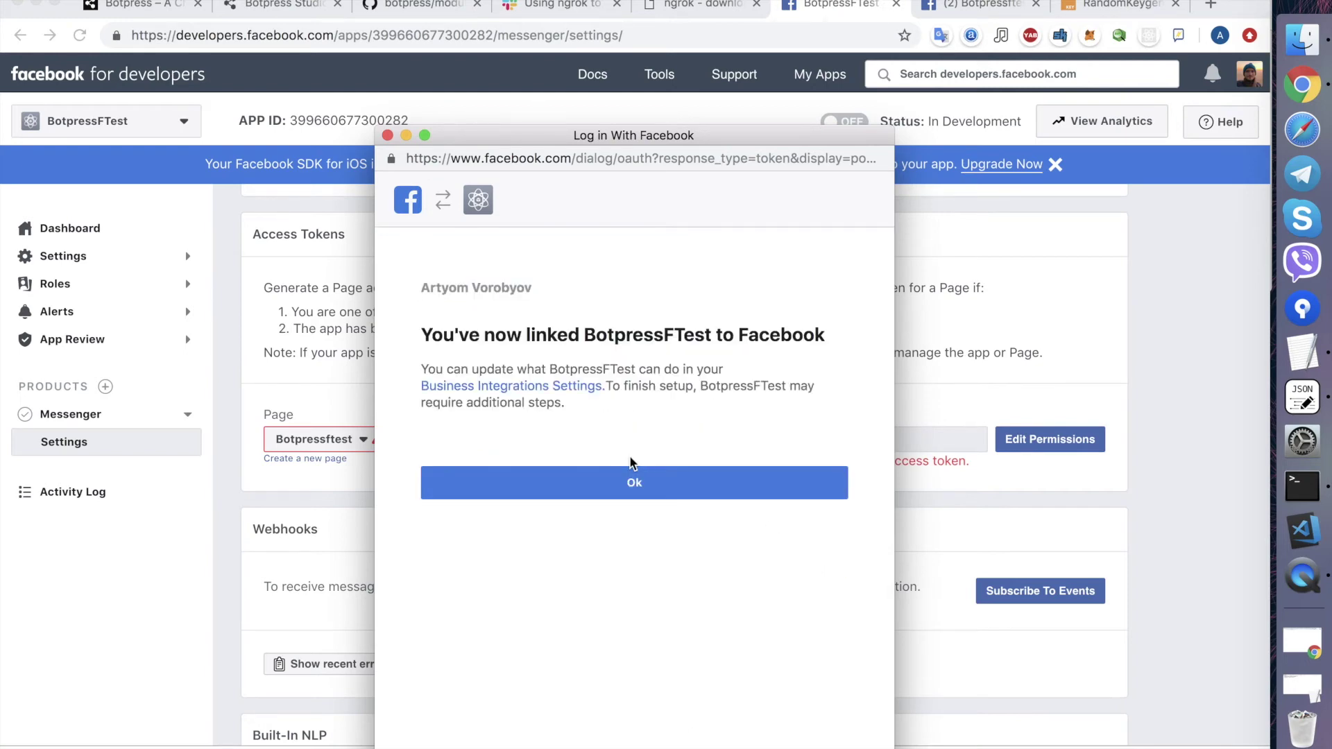
click(633, 480)
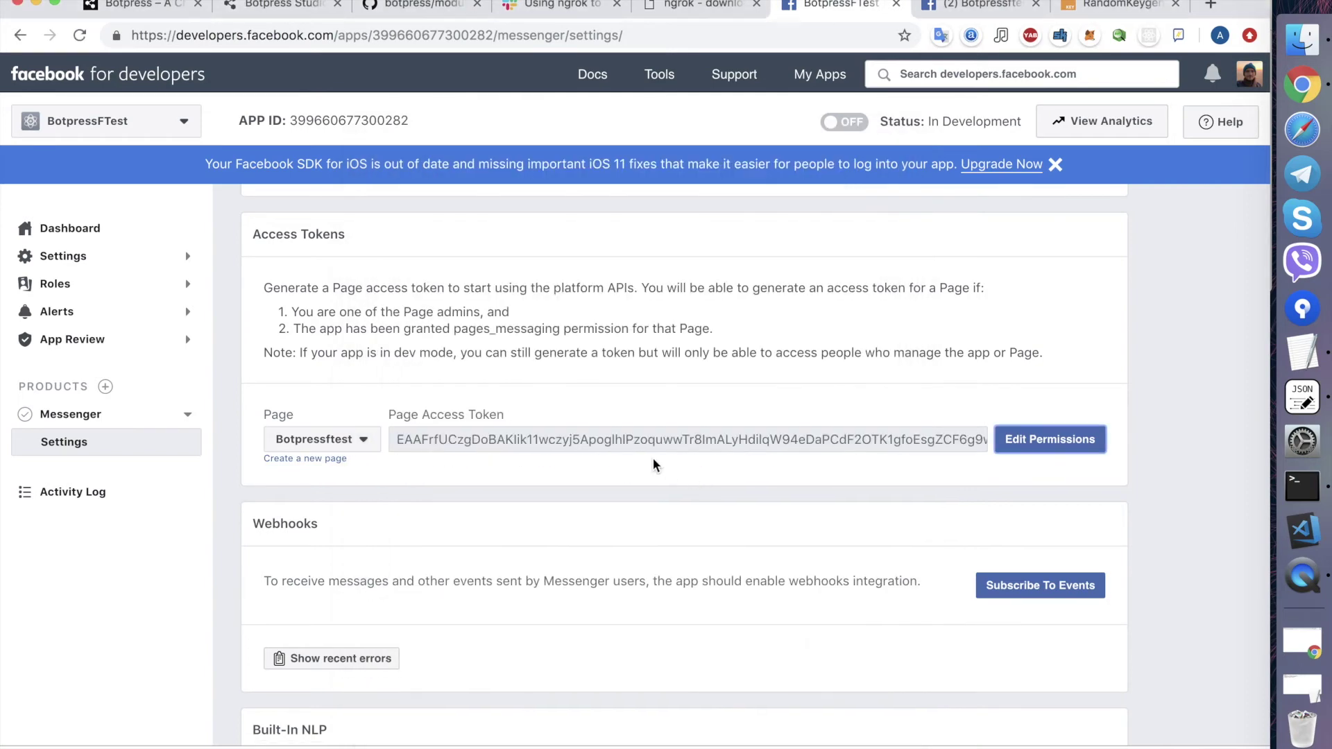
click(575, 446)
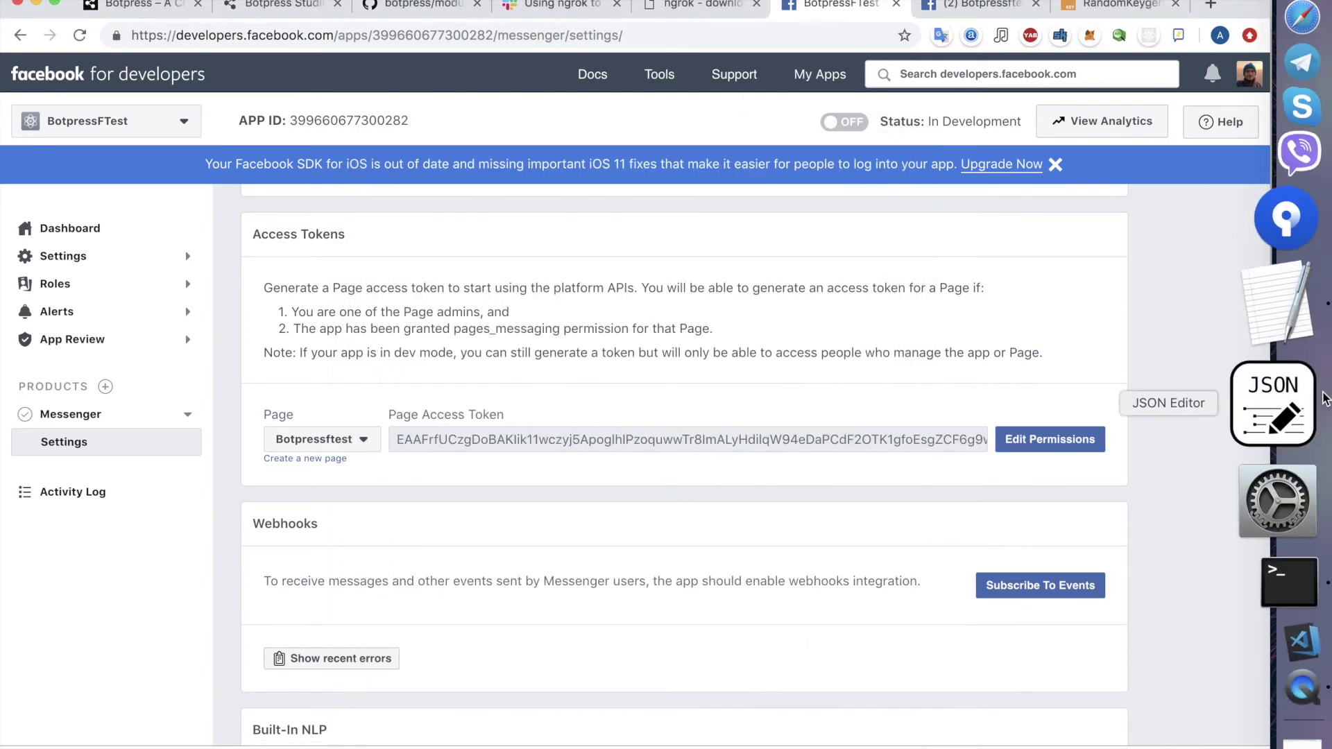
- Paste the page access token as the accessToken value in channel-messenger.json and save
click(1300, 401)
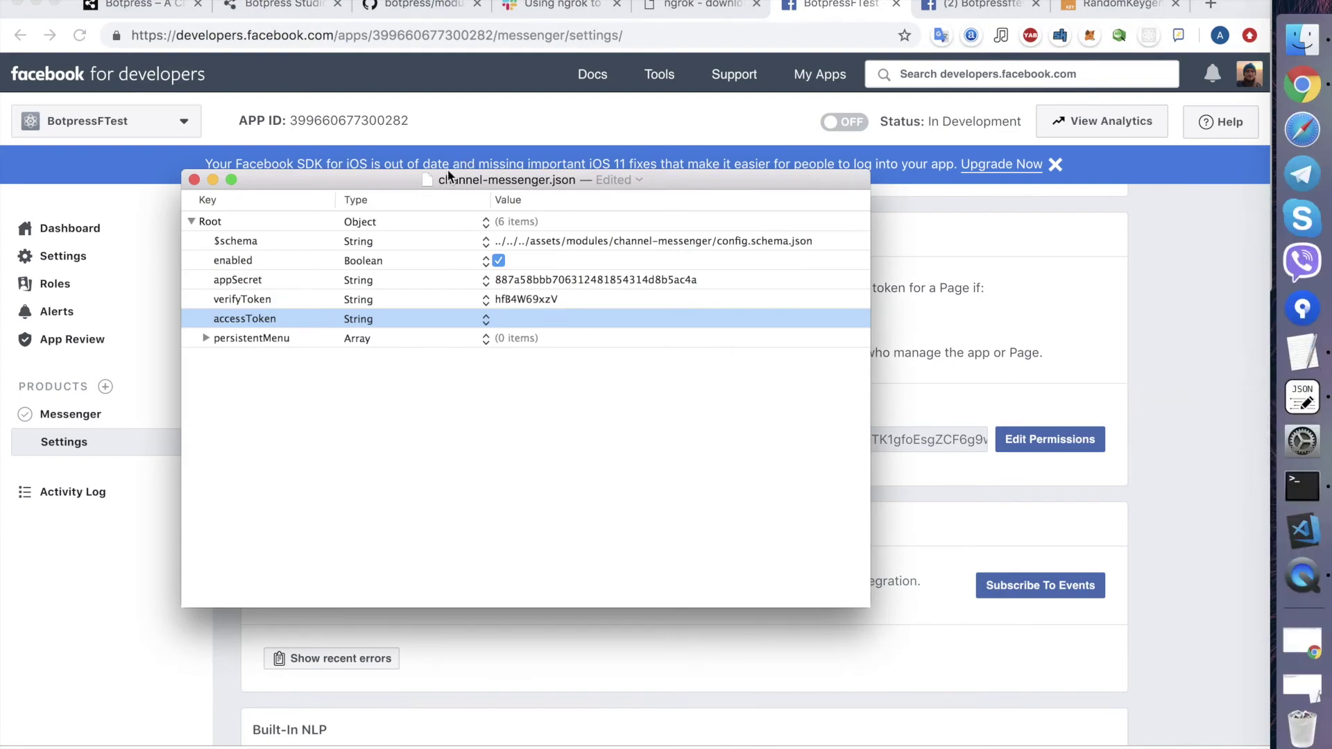
double_click(527, 318)
key(super+v)
key(Return)
key(super+s)
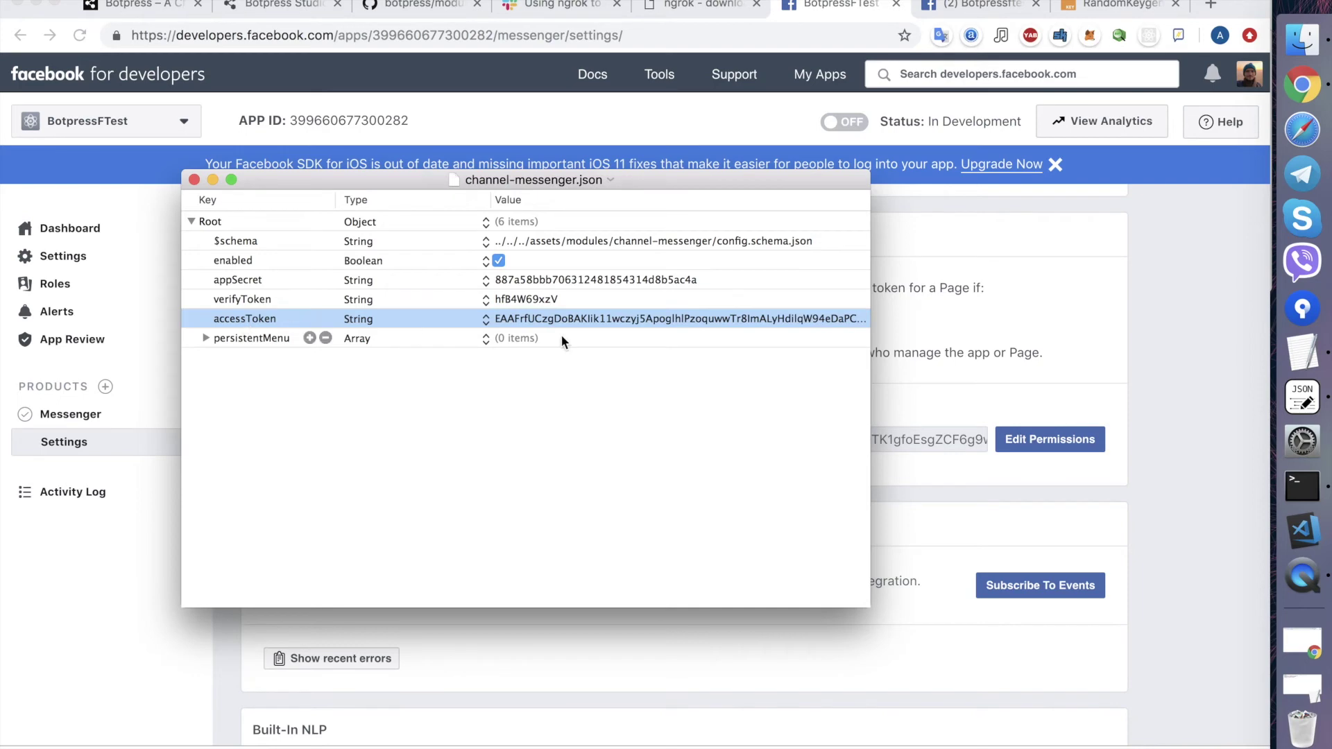
- Restart the Botpress server with ./bp and select the Messenger webhook URL in its log
click(1320, 497)
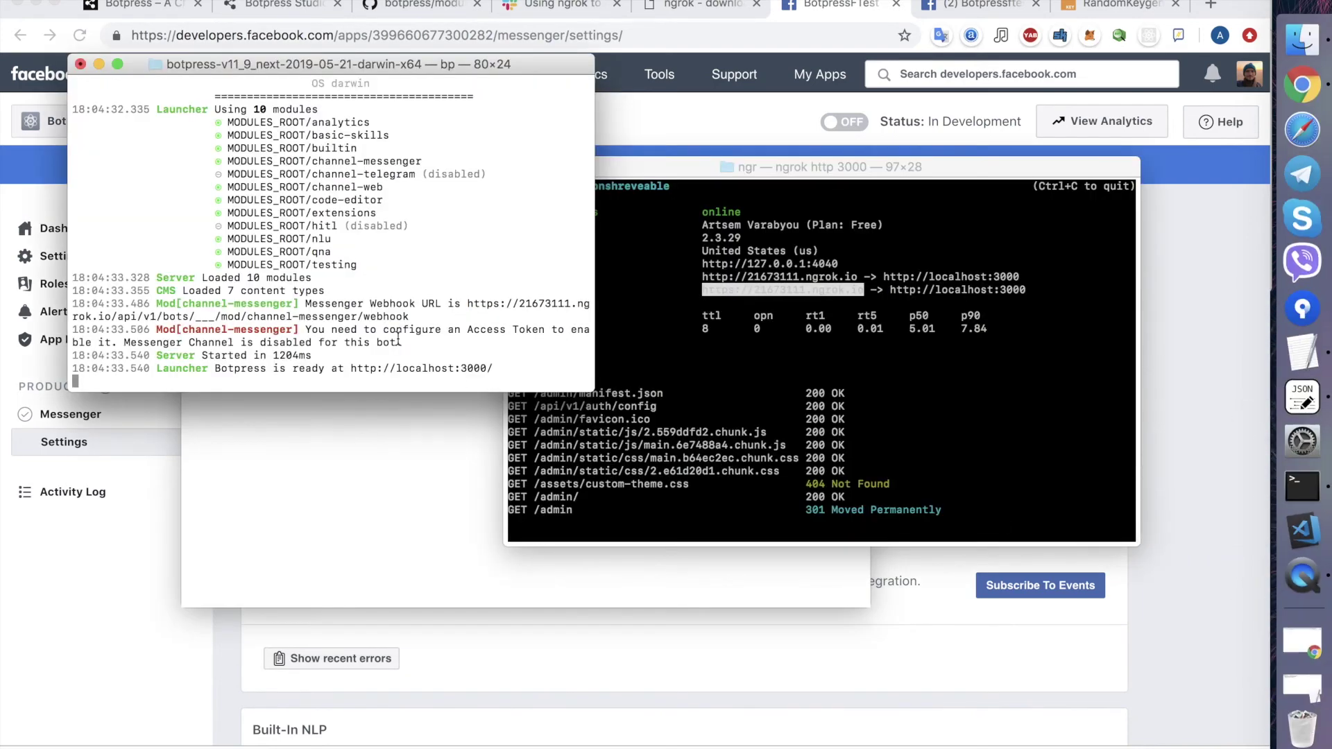
key(ctrl+c)
key(Up)
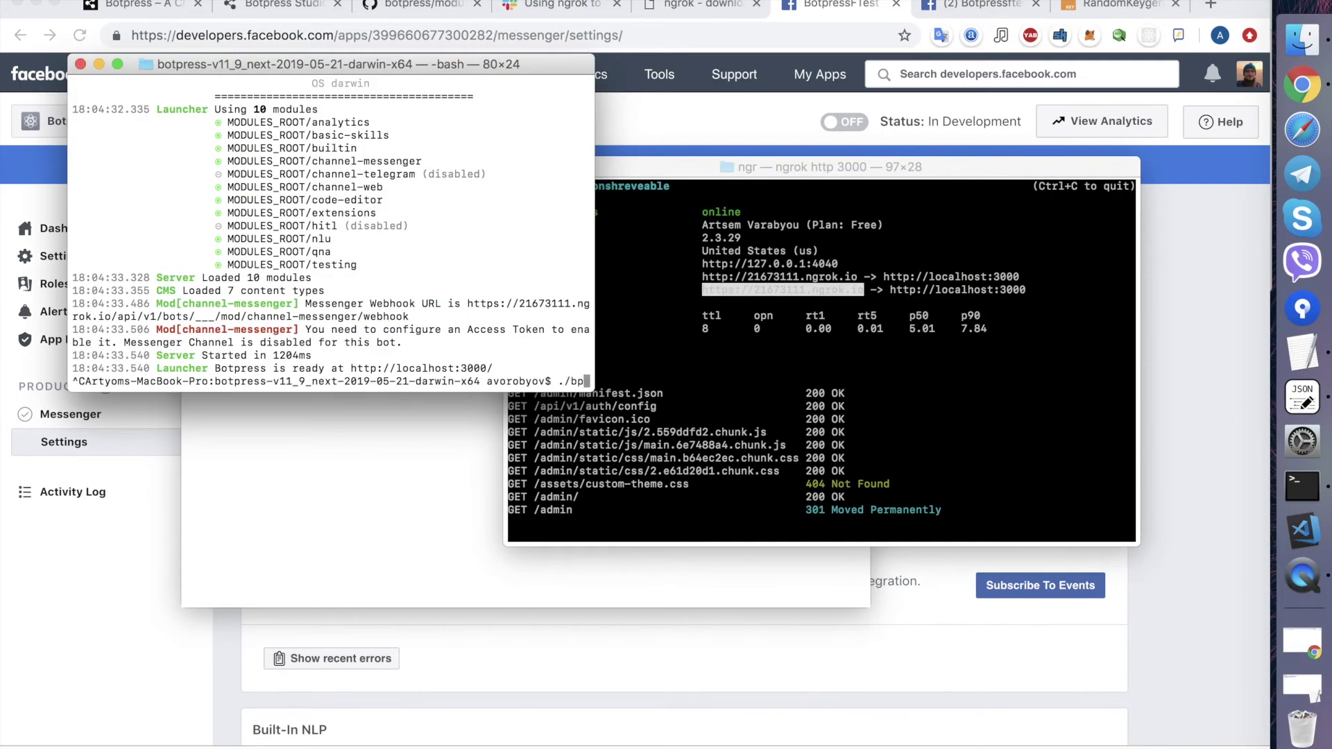
key(Return)
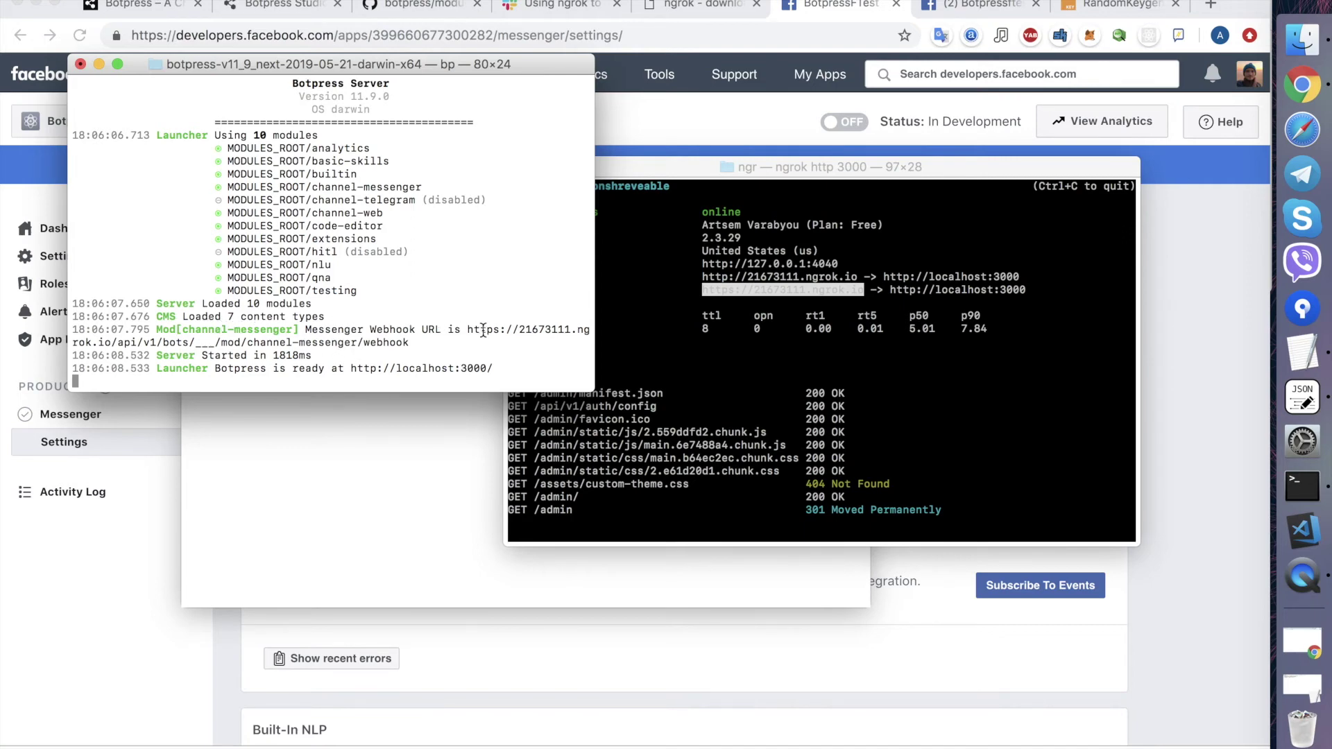
drag(468, 331, 435, 345)
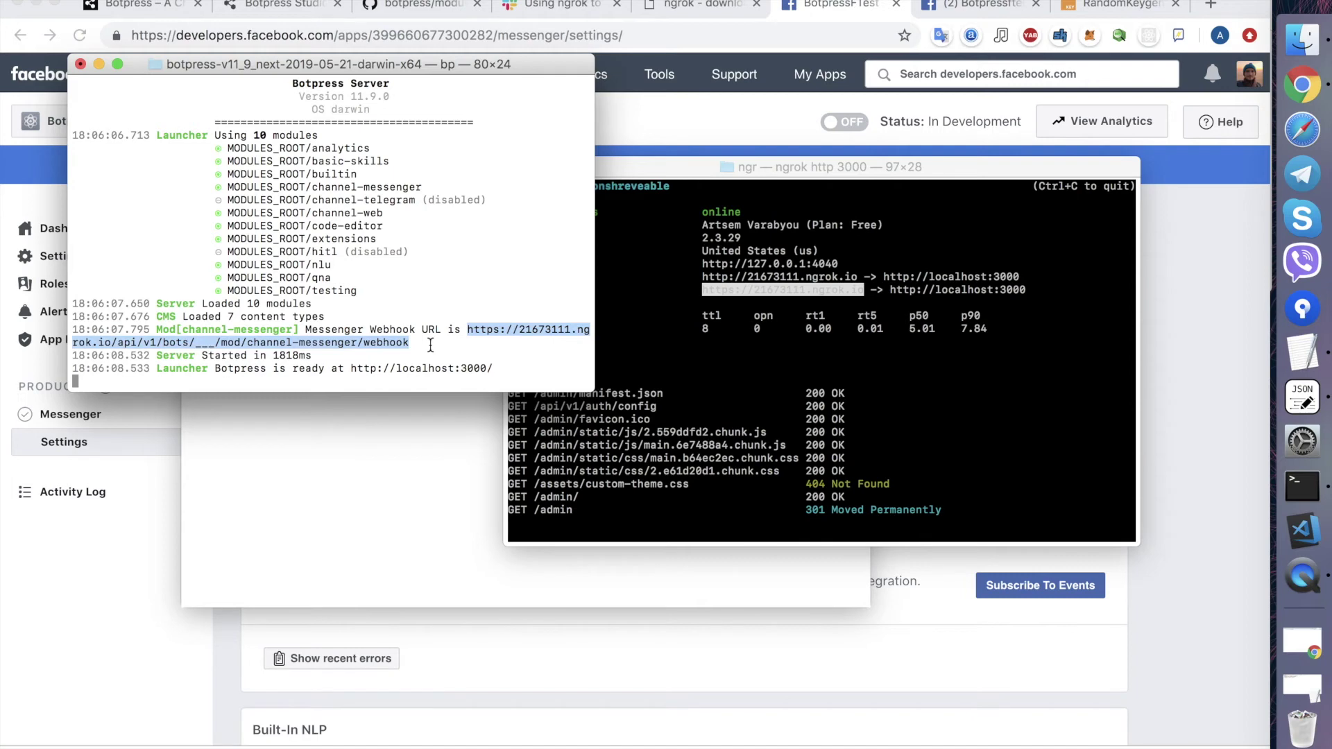
right_click(382, 346)
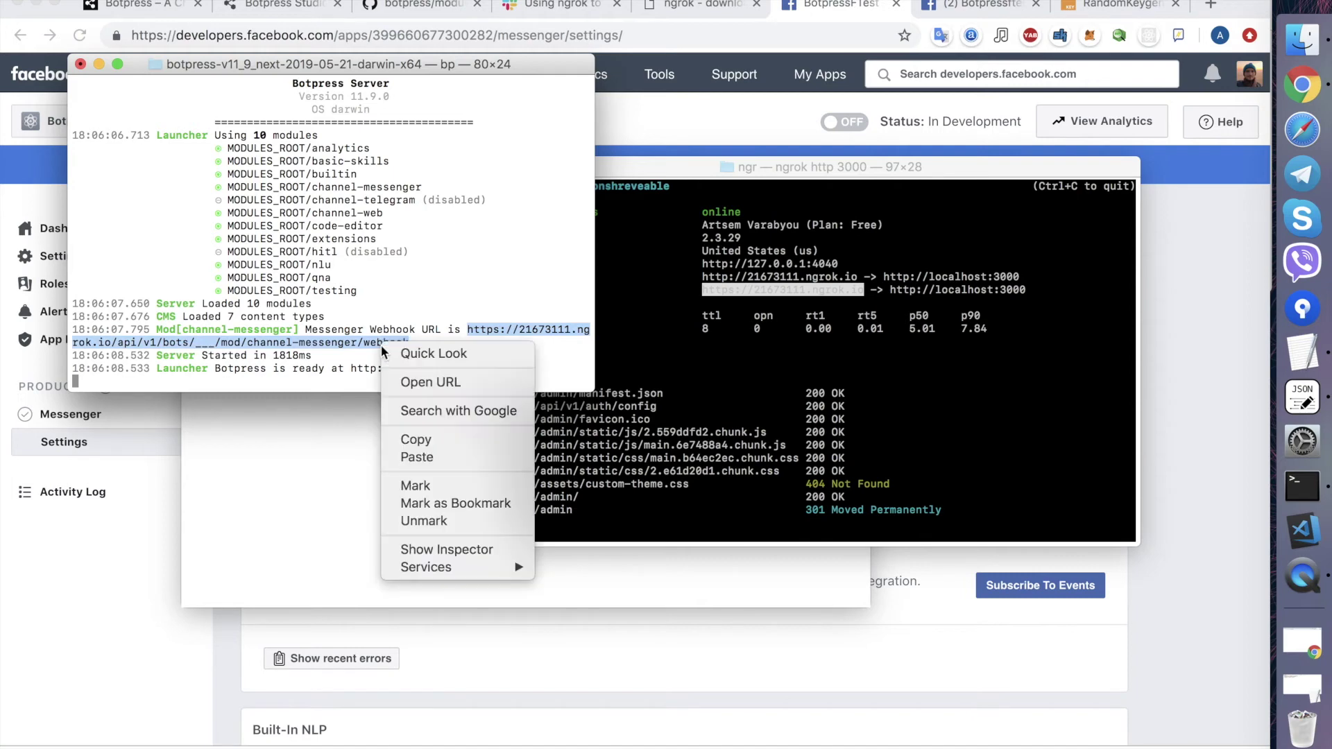
- Copy the reported webhook URL and return to the Messenger settings page
click(416, 440)
click(131, 525)
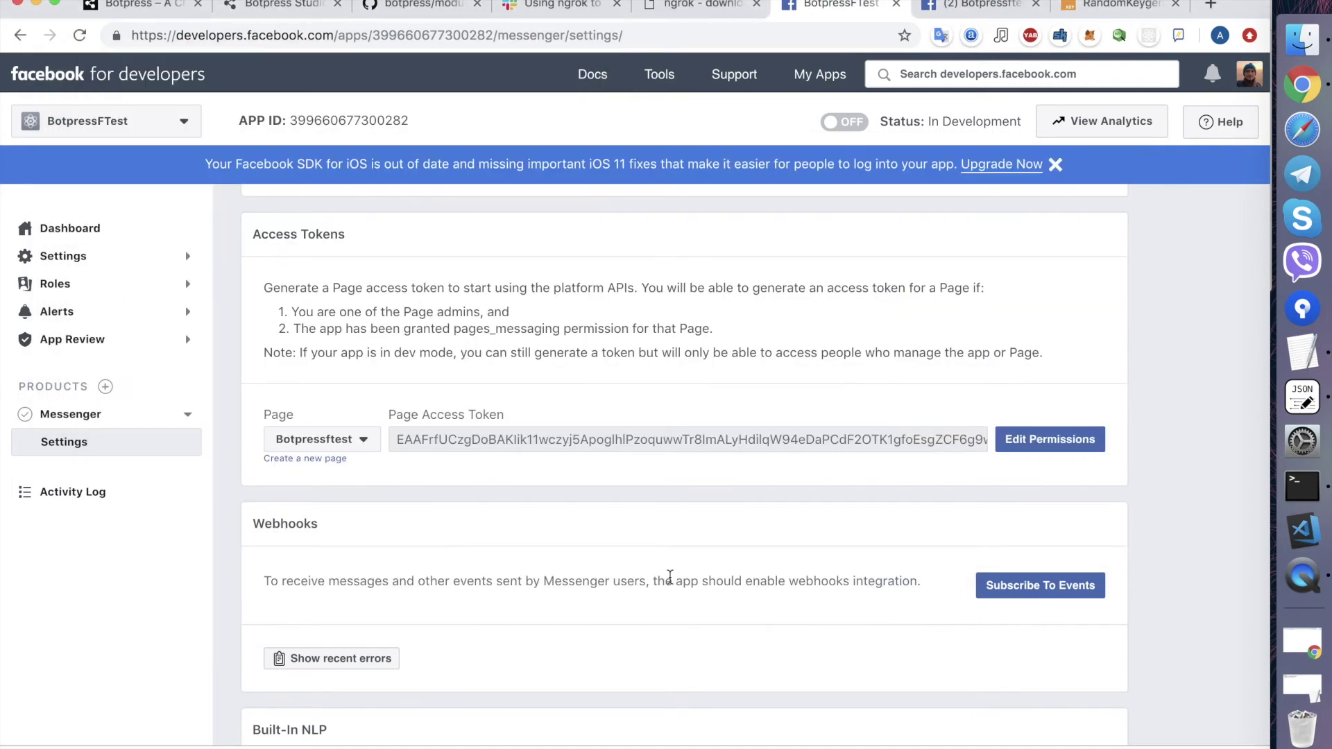
scroll(668, 325, down, 3)
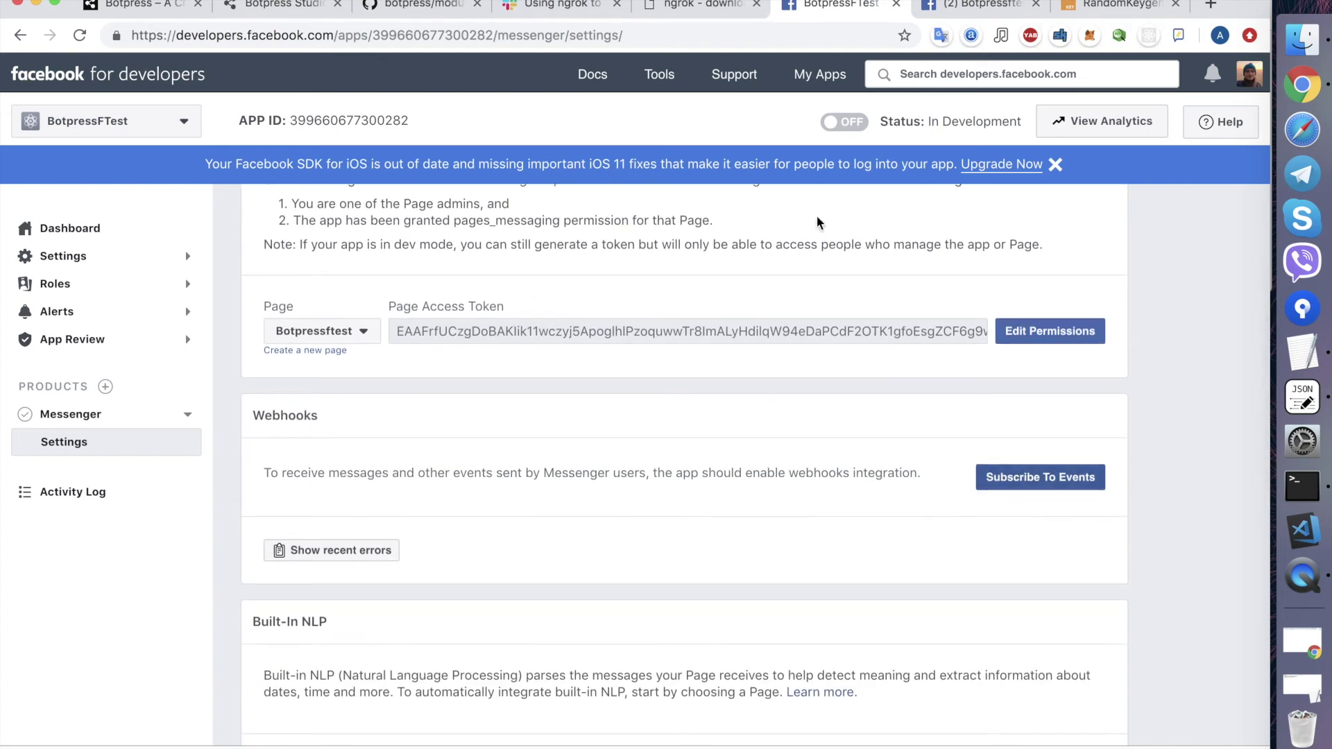
- Review the GitHub webhook setup instructions, then begin a Webhooks event subscription
click(425, 5)
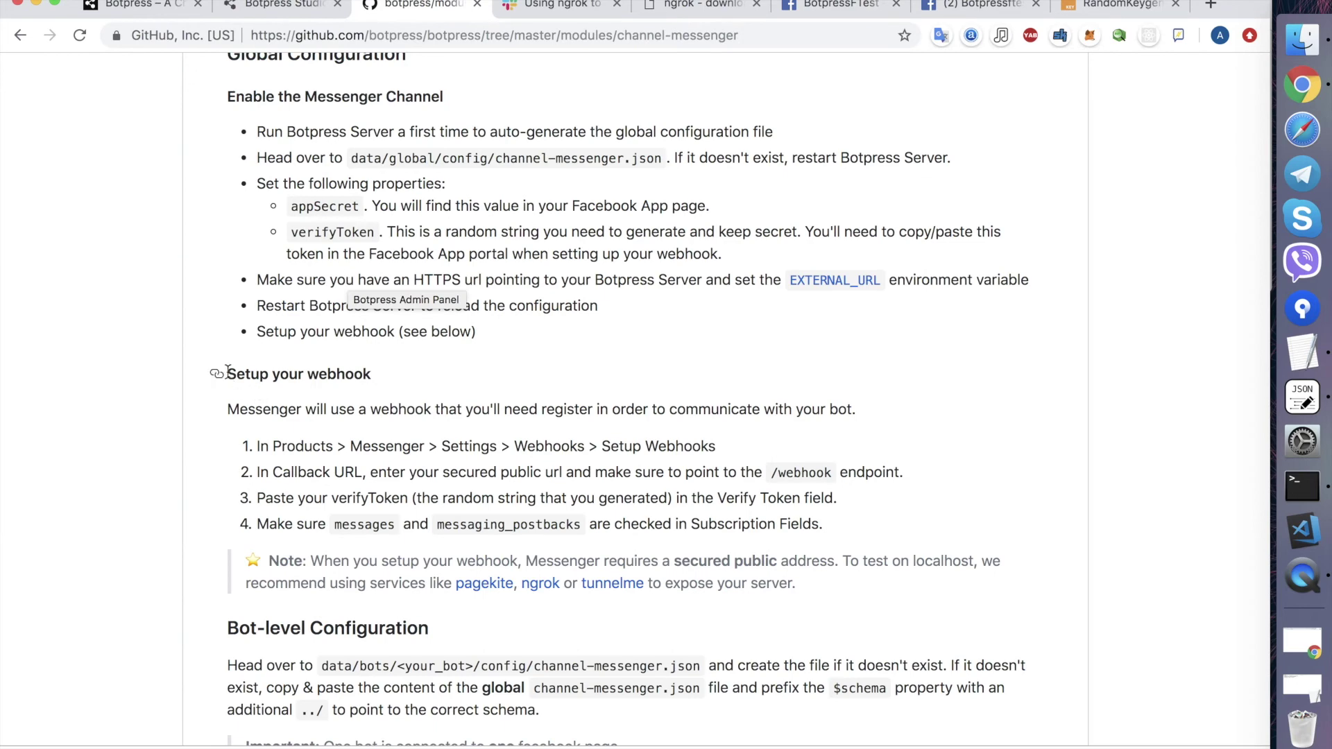
scroll(369, 386, down, 1)
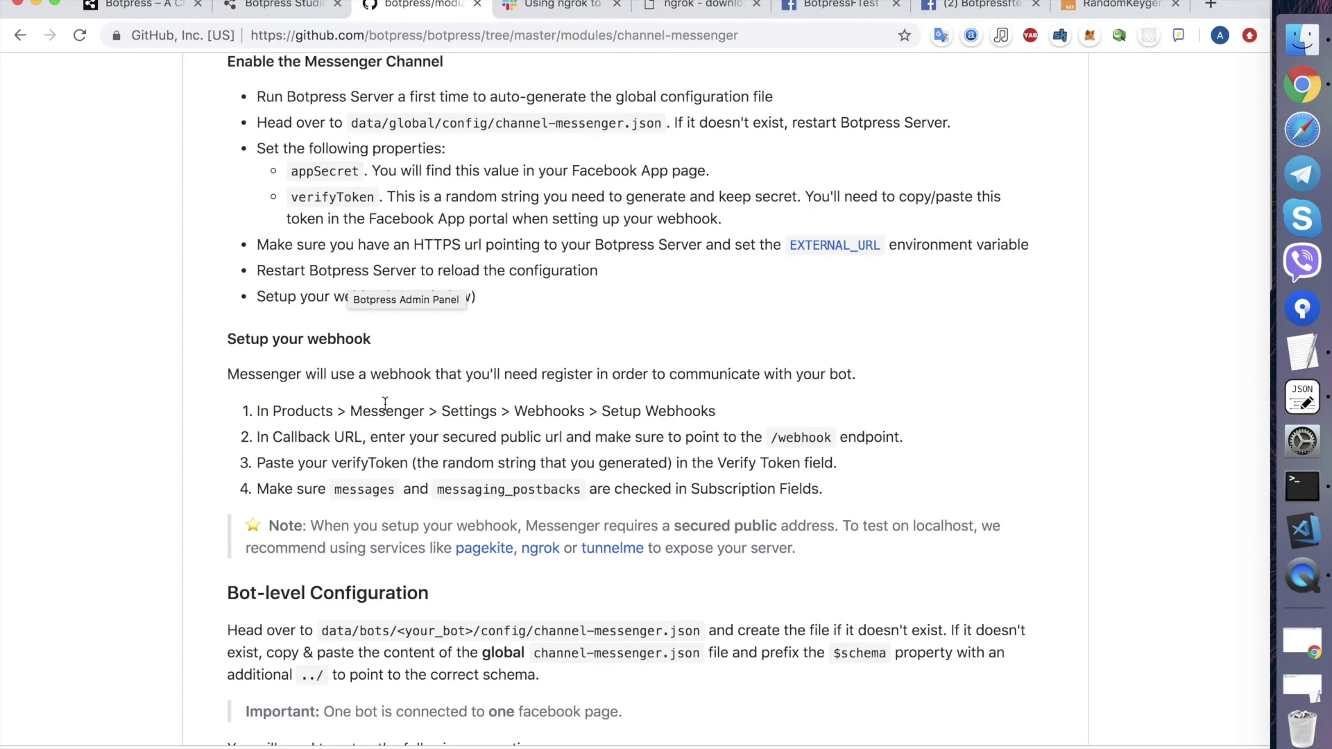
click(701, 6)
click(824, 7)
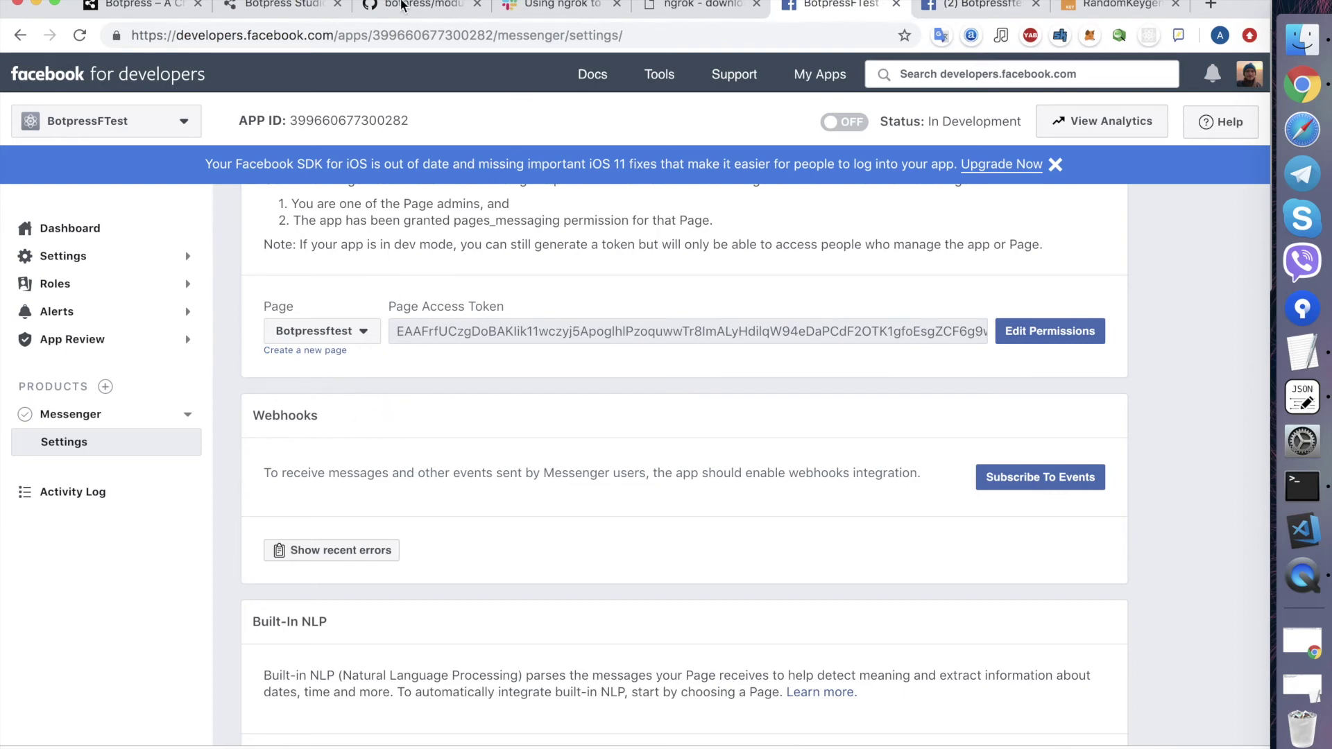
click(405, 7)
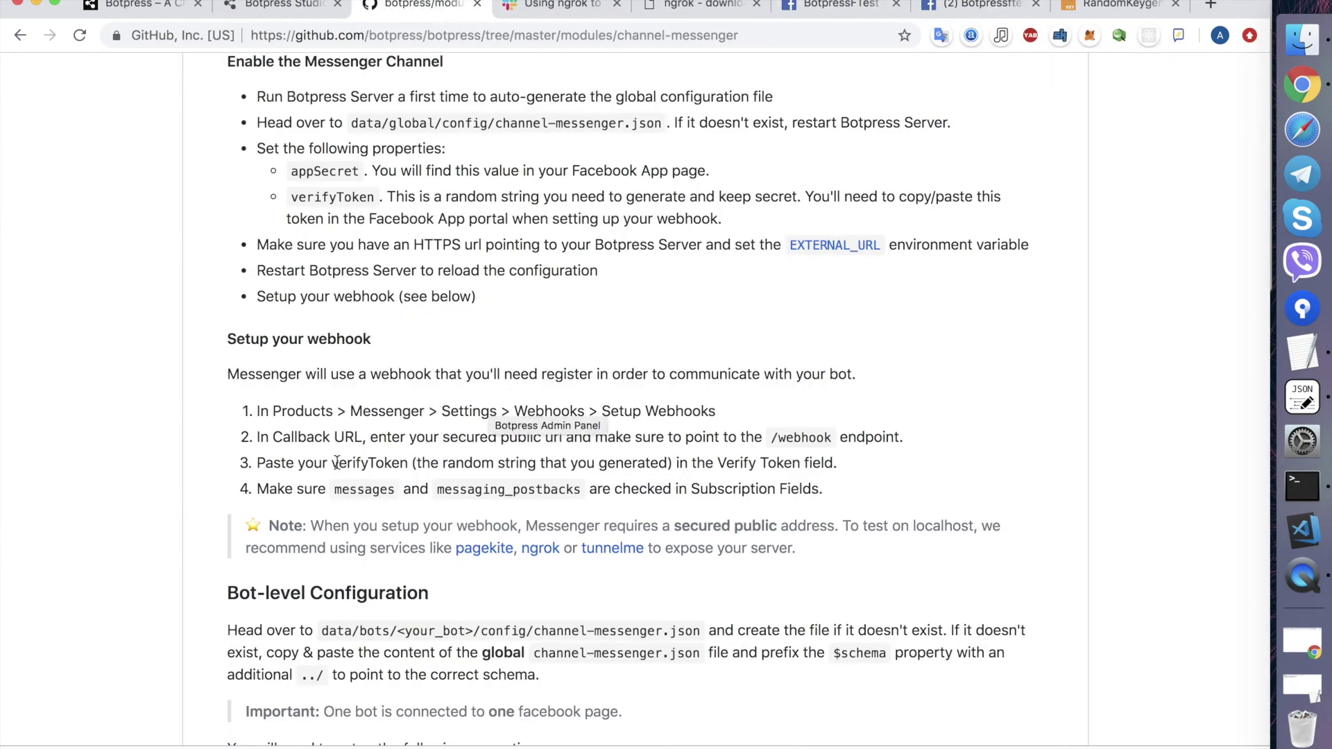
scroll(322, 438, down, 1)
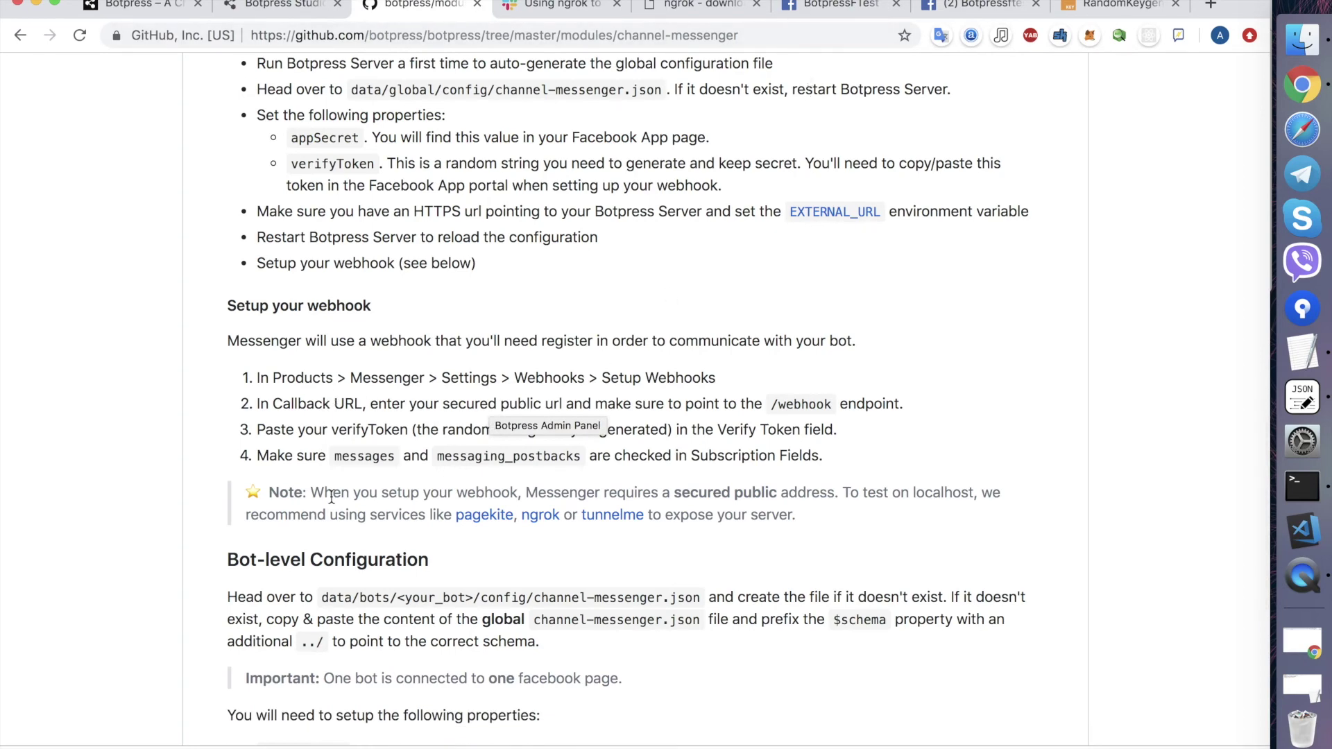
click(827, 3)
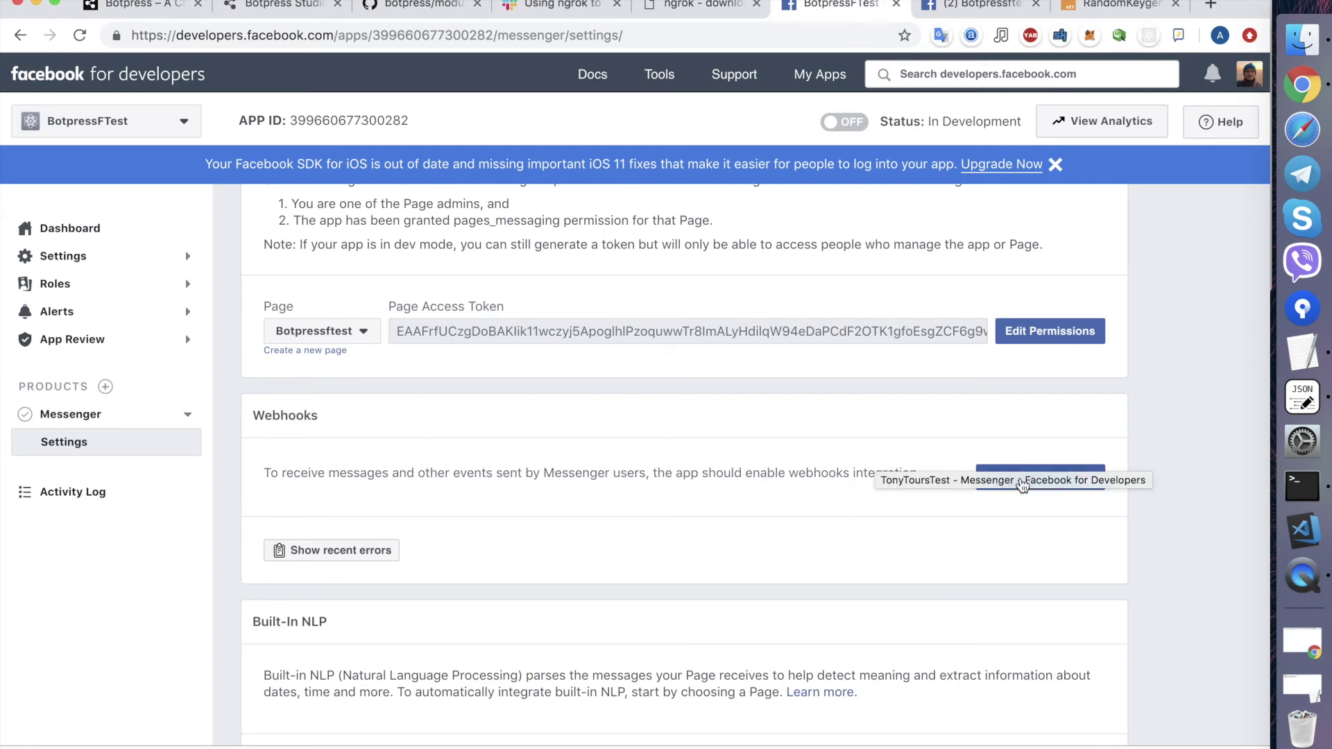
click(1019, 486)
- Fill Callback URL with the webhook URL and Verify Token with channel-messenger.json's verifyToken
click(407, 226)
key(super+v)
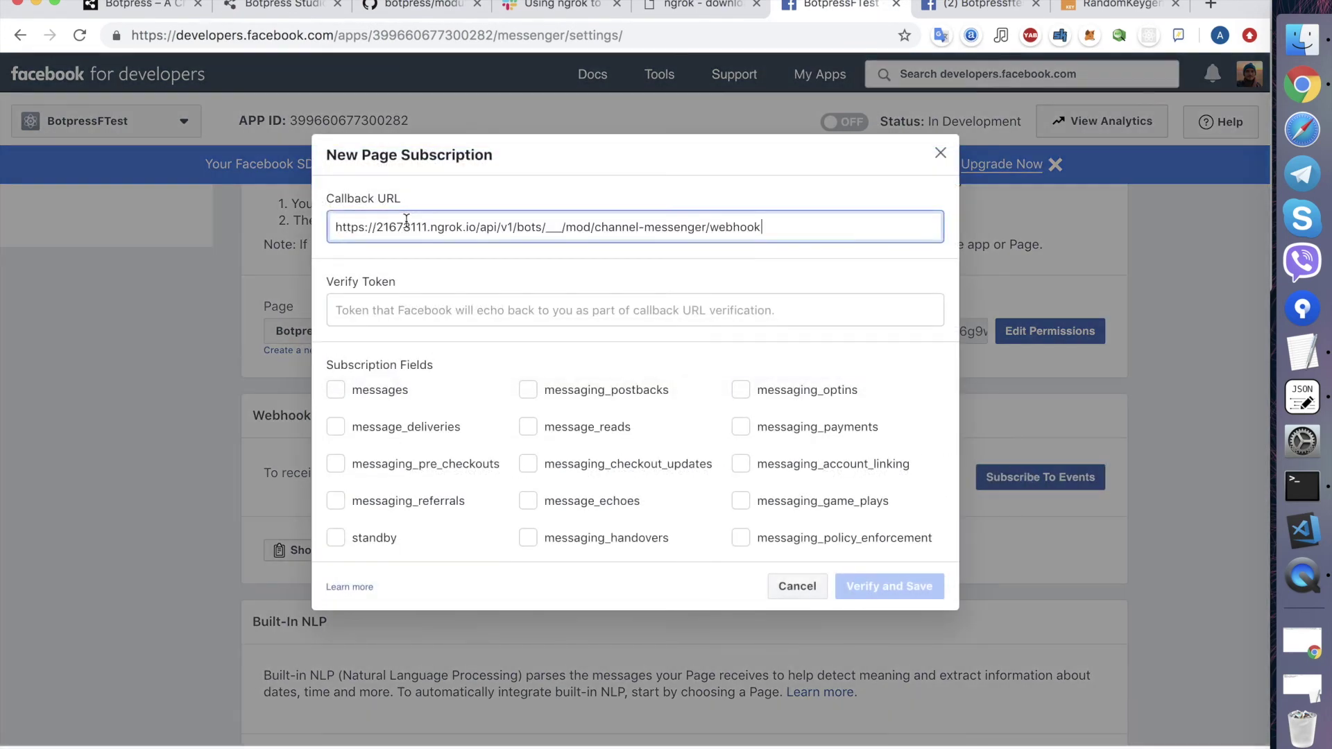
click(393, 311)
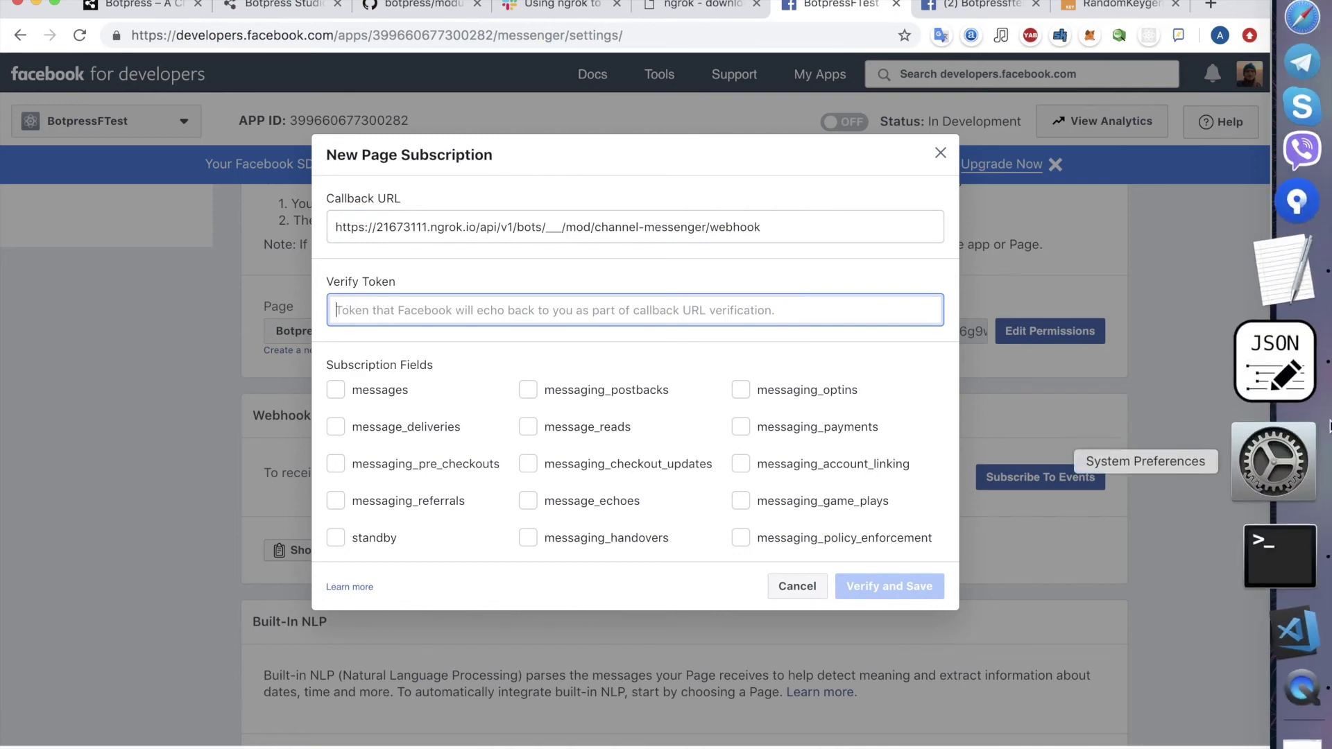
click(1302, 397)
double_click(522, 301)
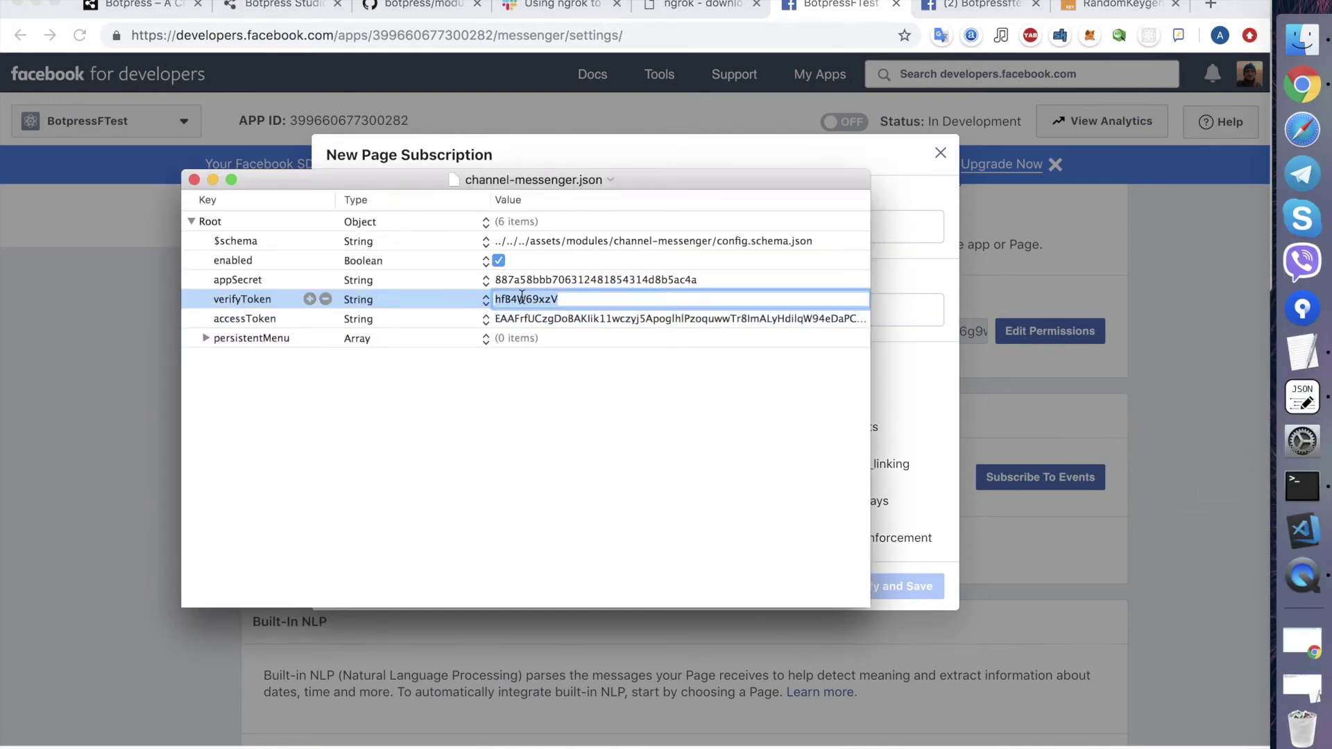
key(super+c)
key(super+Tab)
key(super+v)
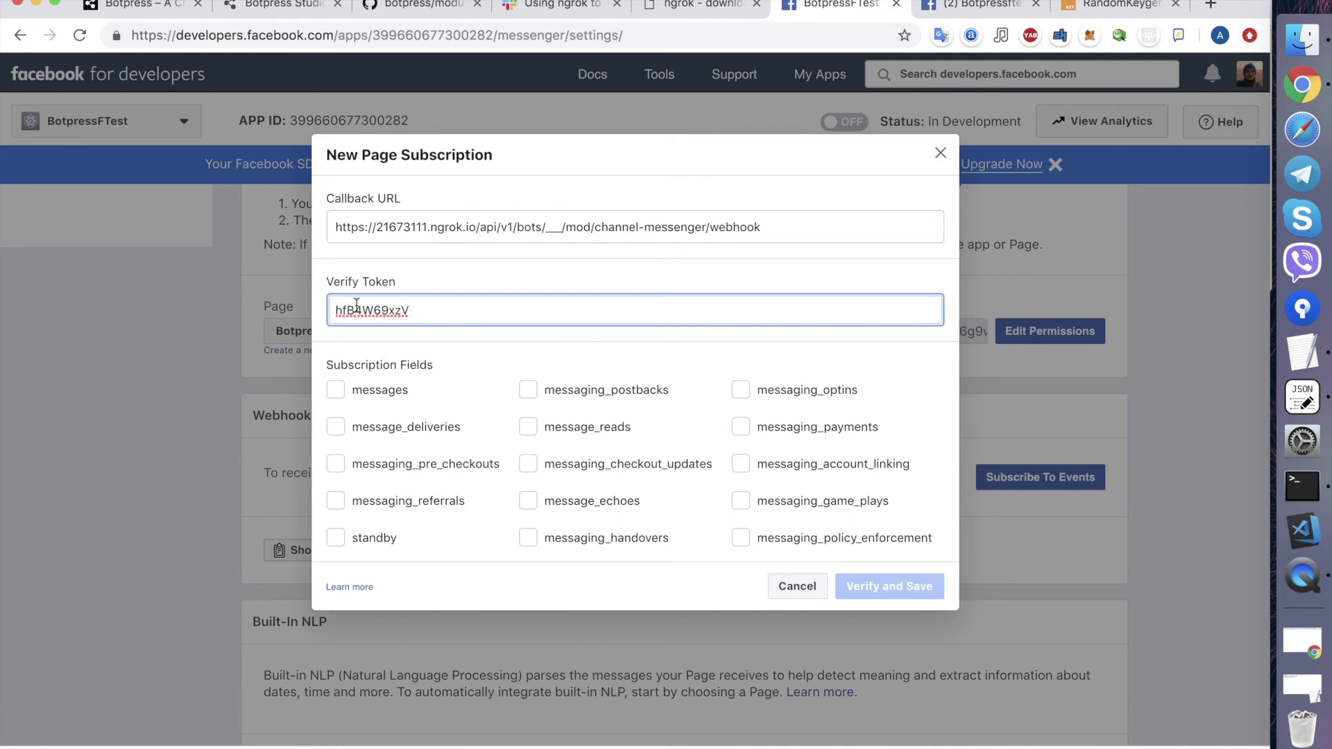
key(super+Tab)
click(525, 299)
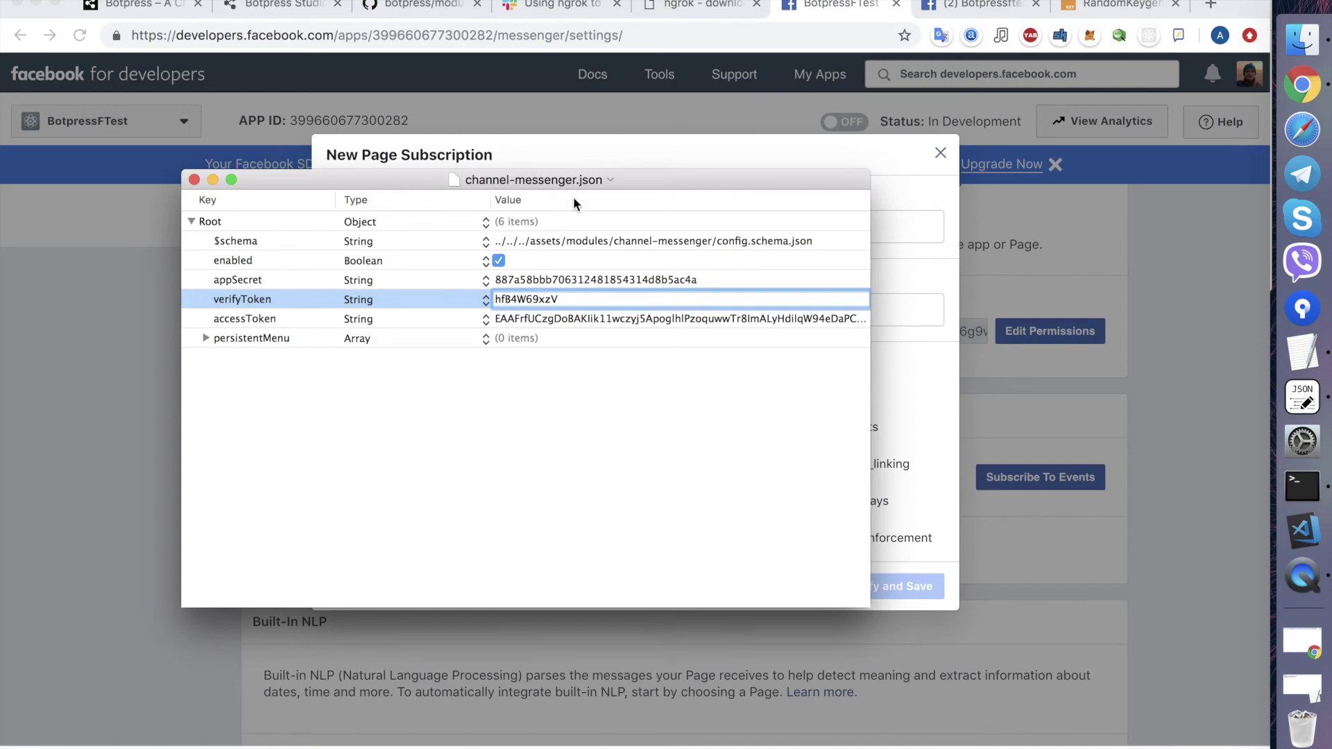
key(super+Tab)
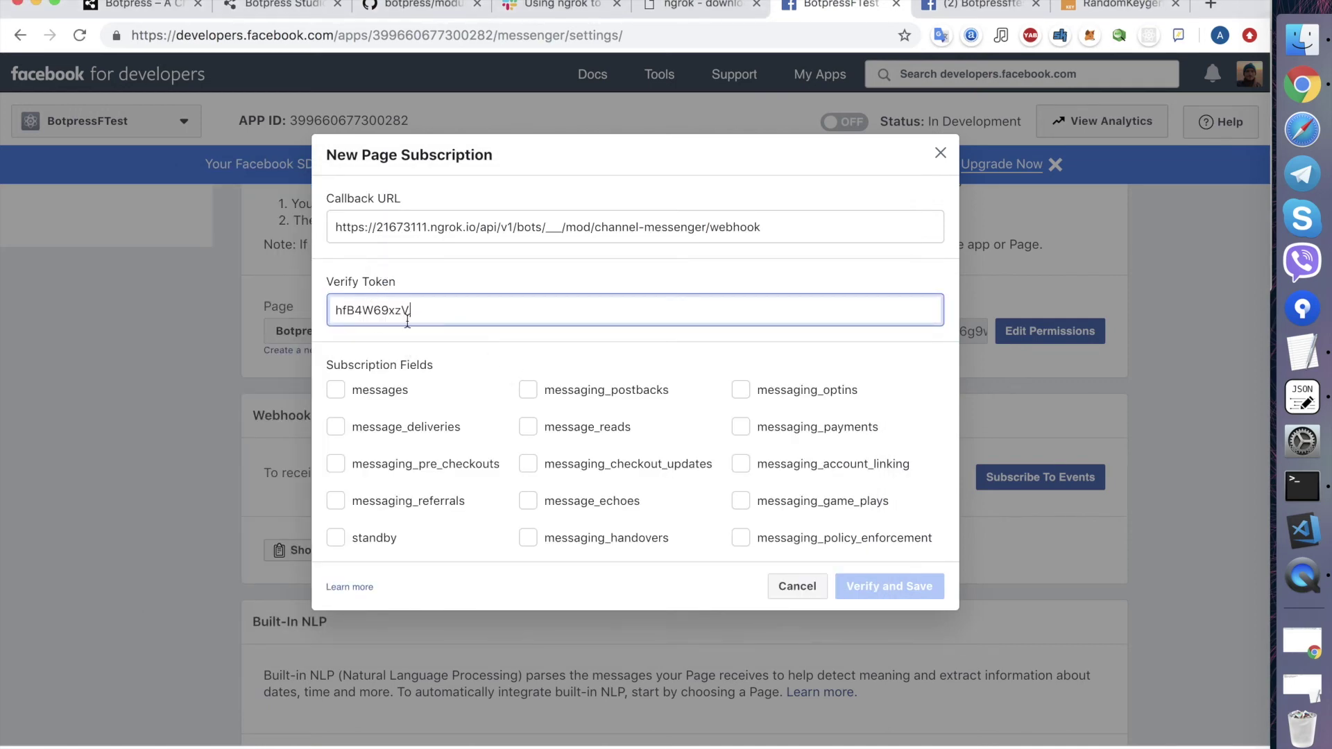
- Tick messages and messaging_postbacks, then verify and save the subscription
click(412, 10)
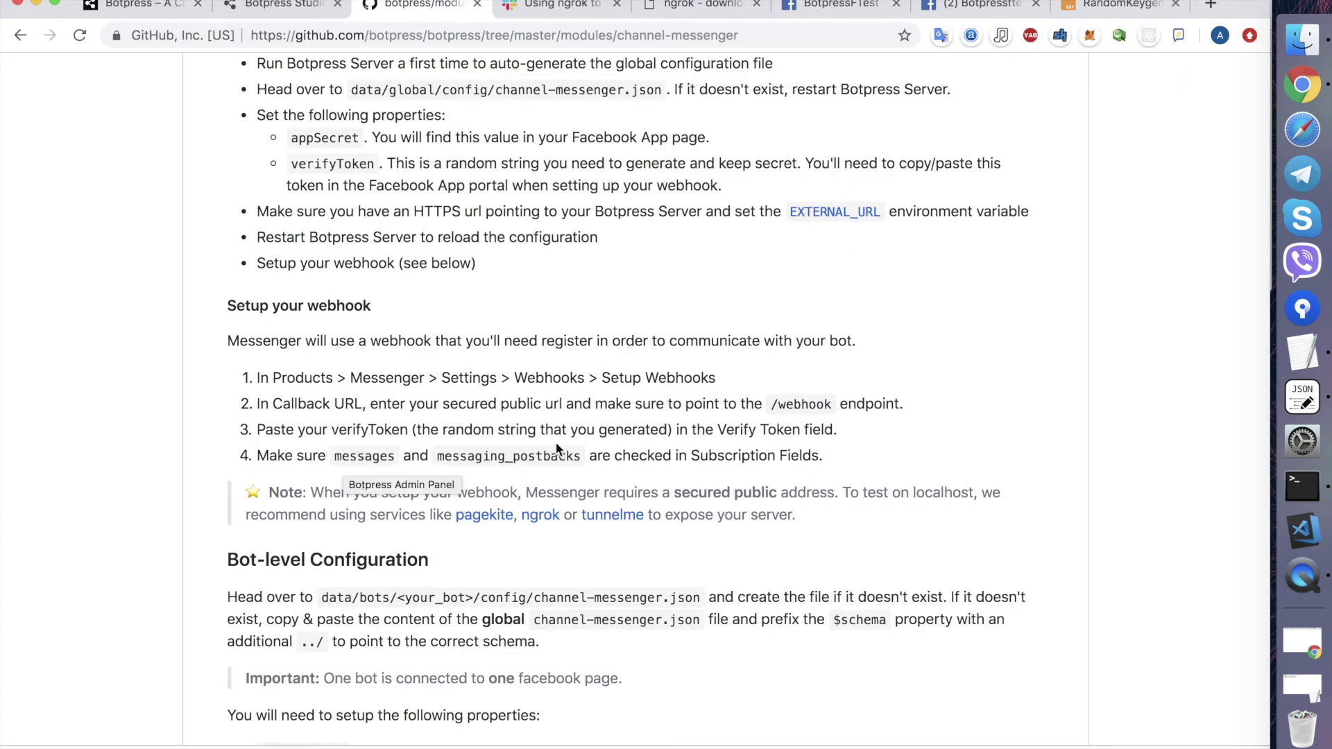
click(808, 5)
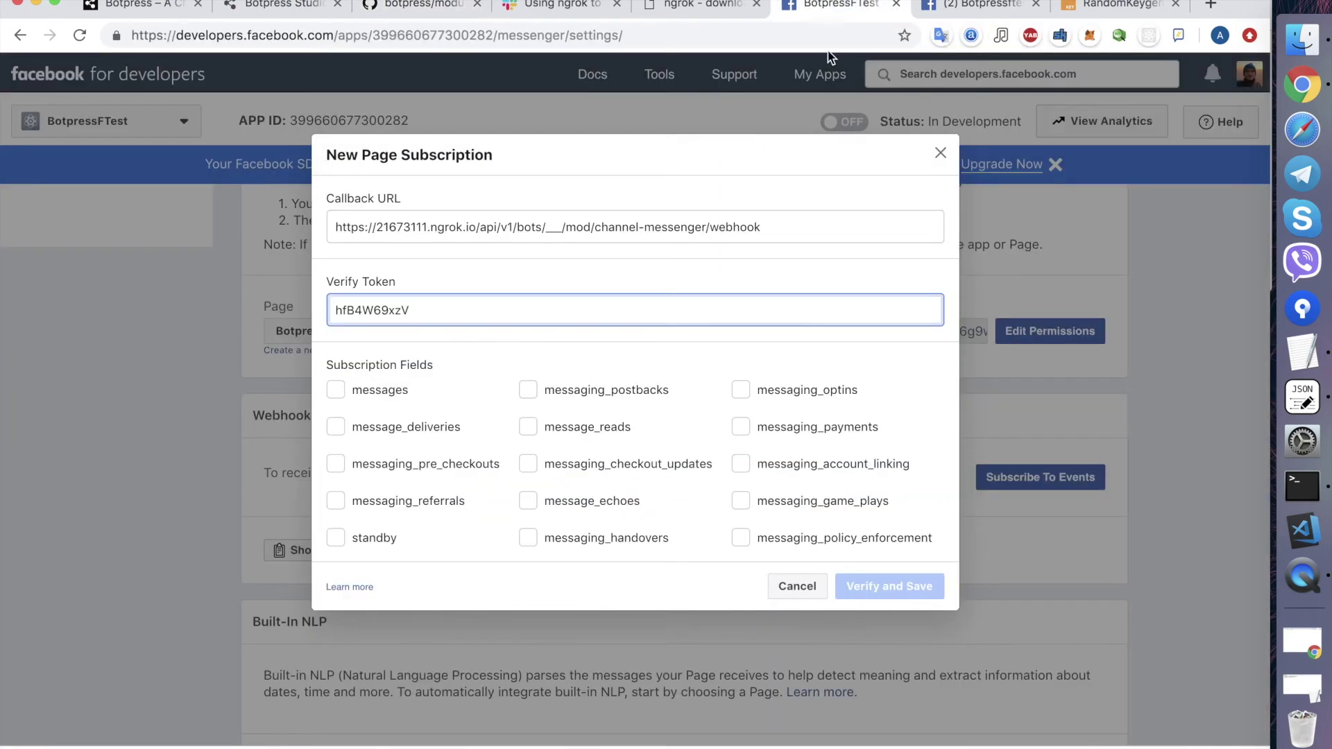
click(335, 391)
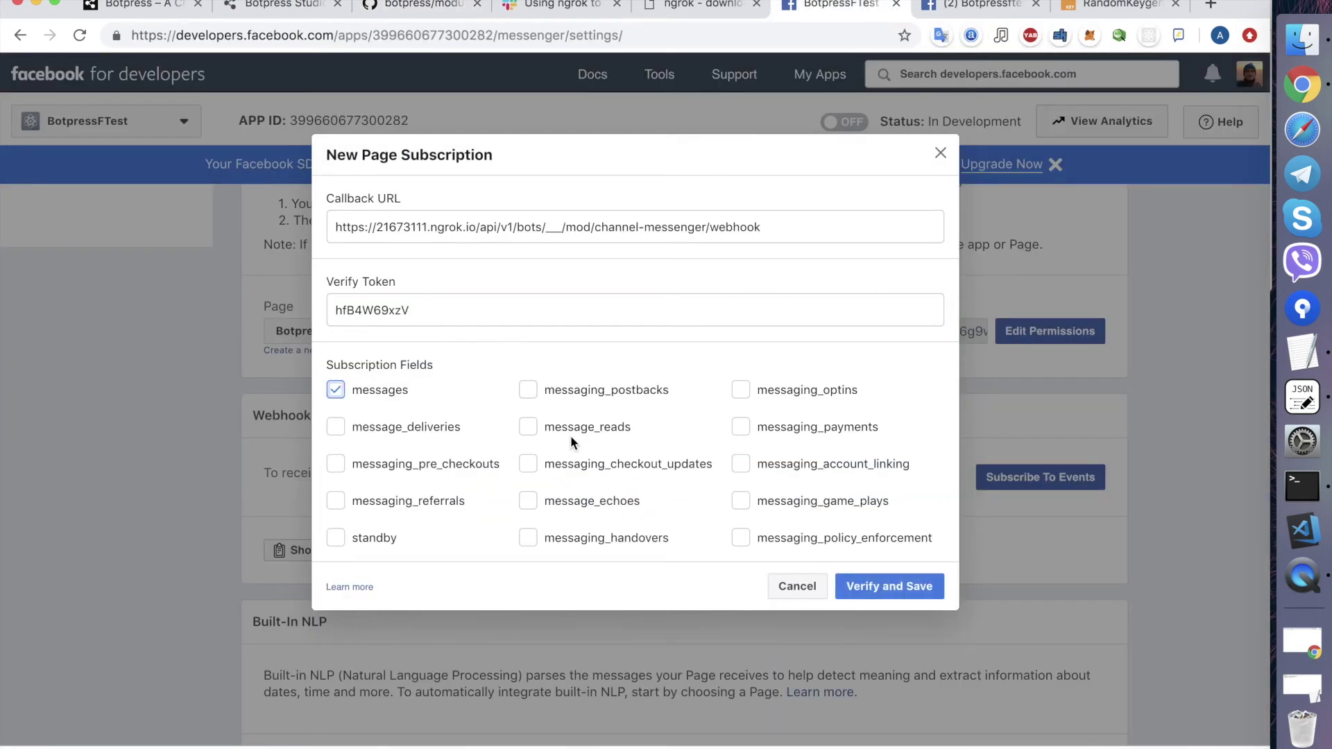
click(528, 390)
click(883, 592)
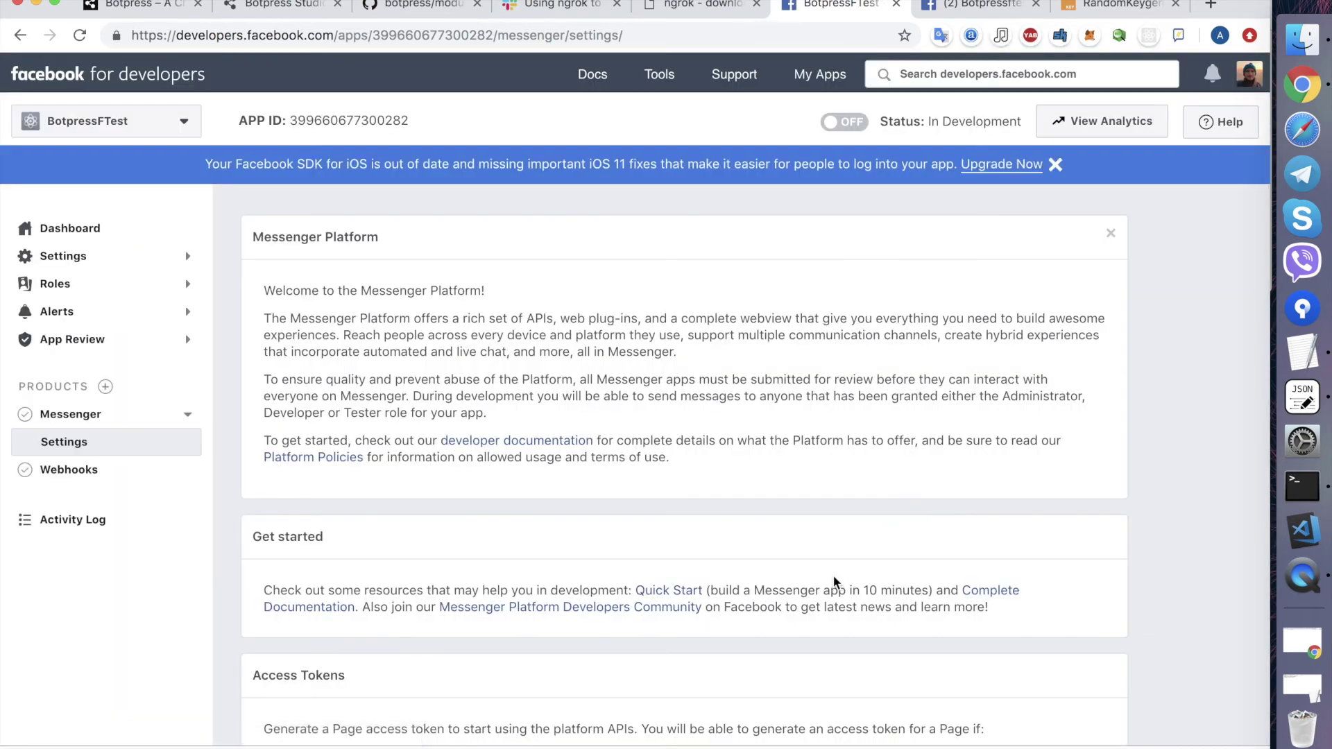
- Choose Botpressftest as the page for the webhook subscription
scroll(835, 580, down, 5)
scroll(835, 580, down, 3)
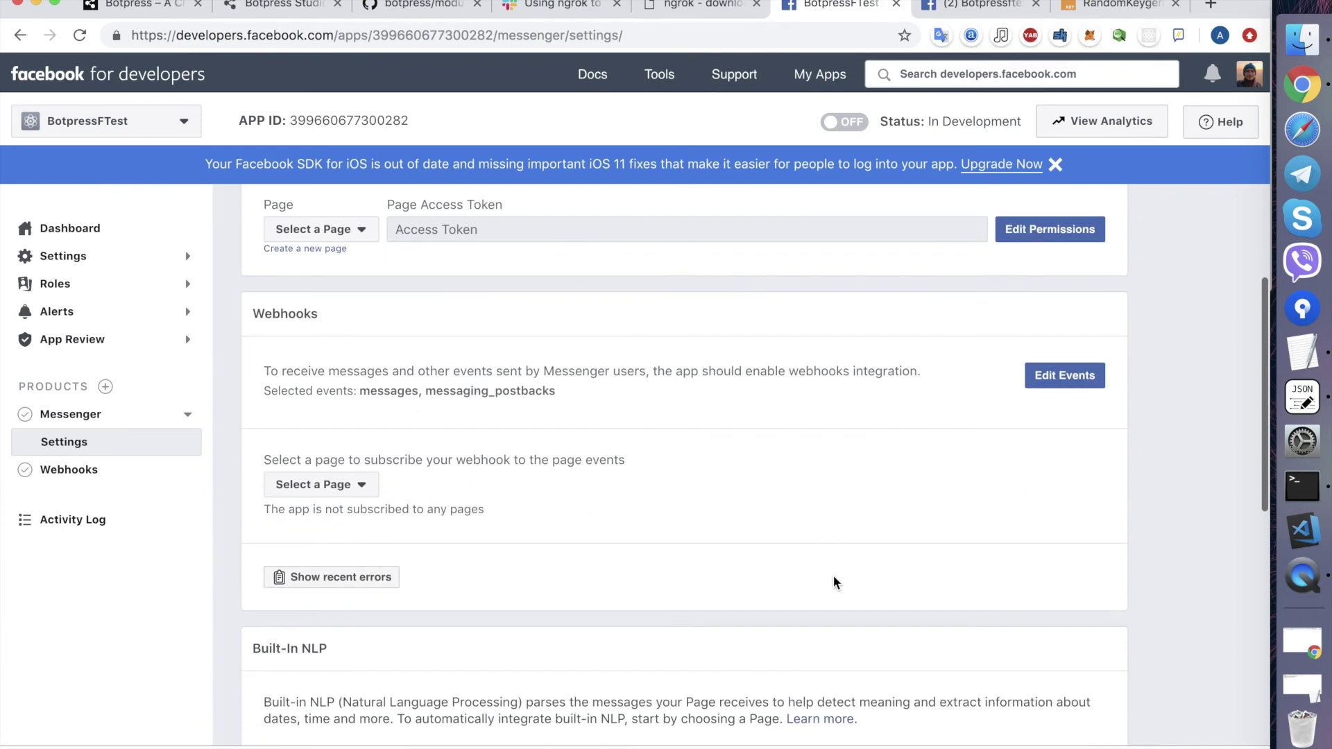
scroll(484, 490, up, 2)
scroll(484, 489, up, 3)
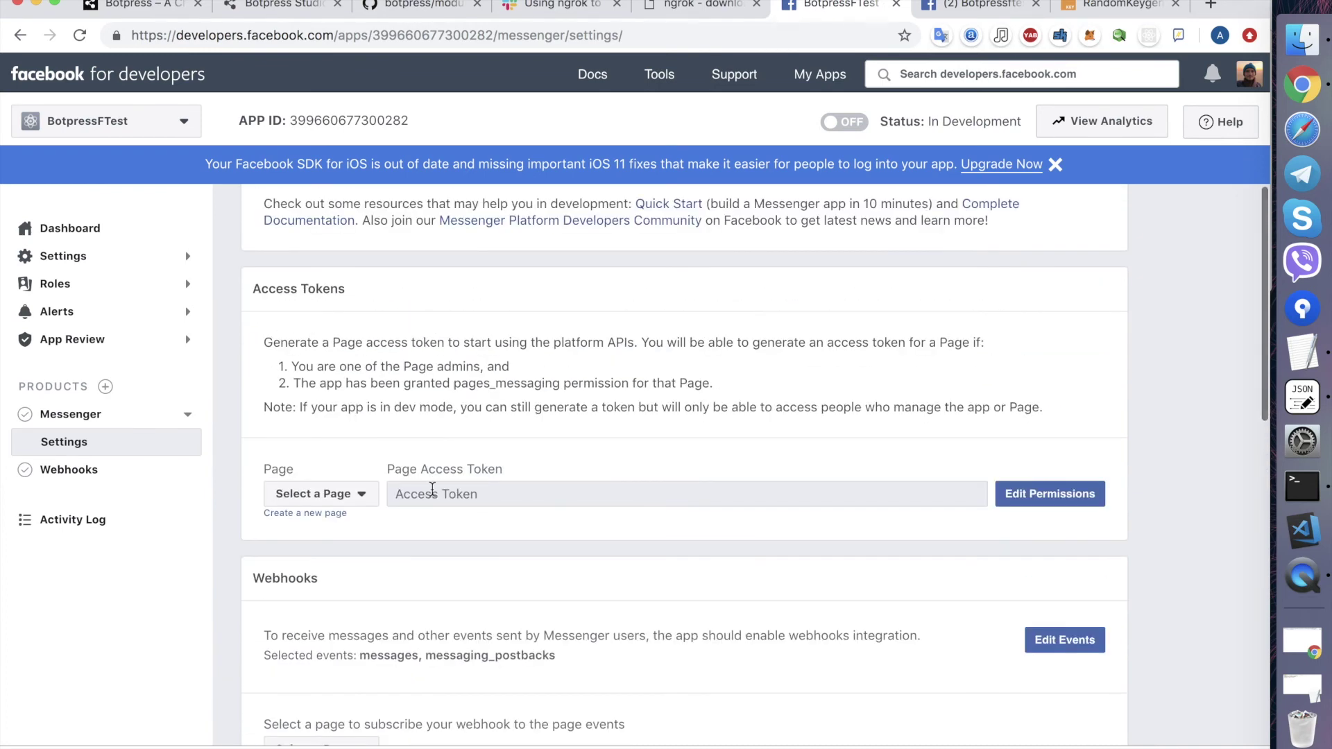
scroll(494, 470, down, 1)
scroll(494, 469, down, 3)
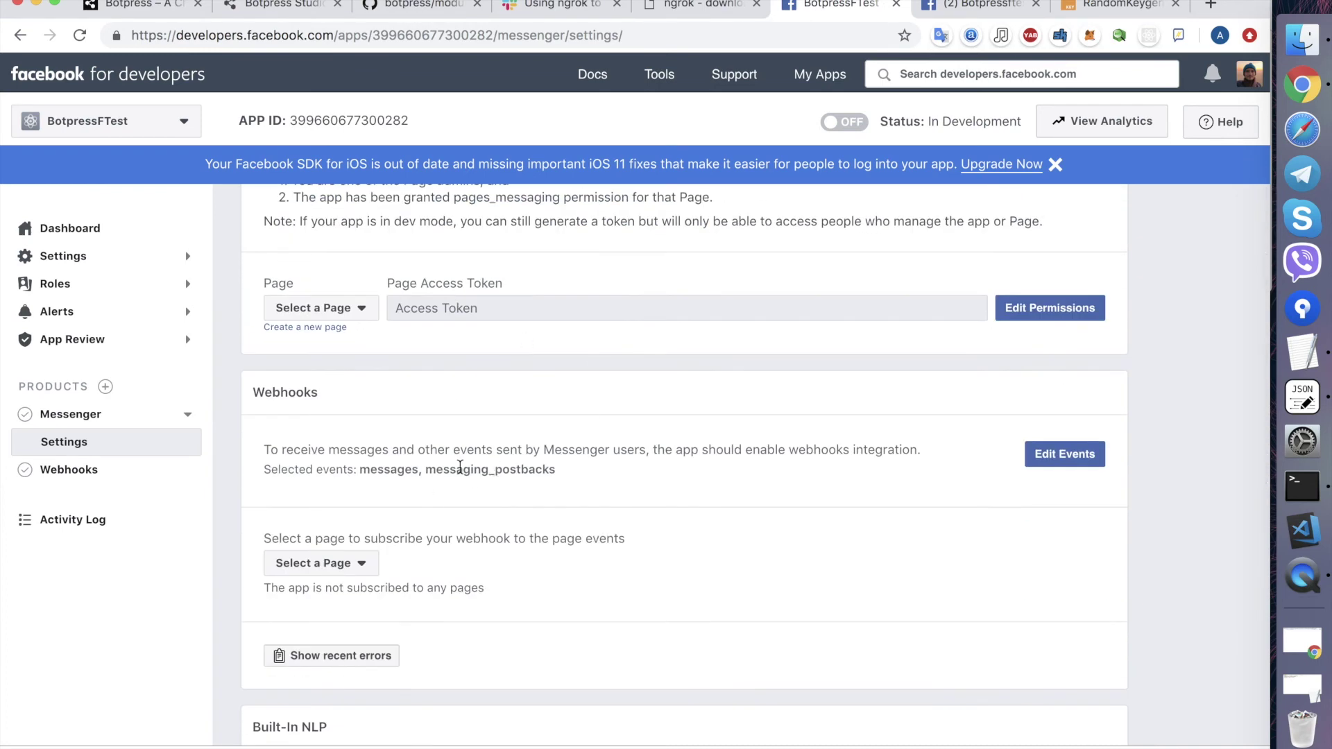
scroll(408, 527, down, 1)
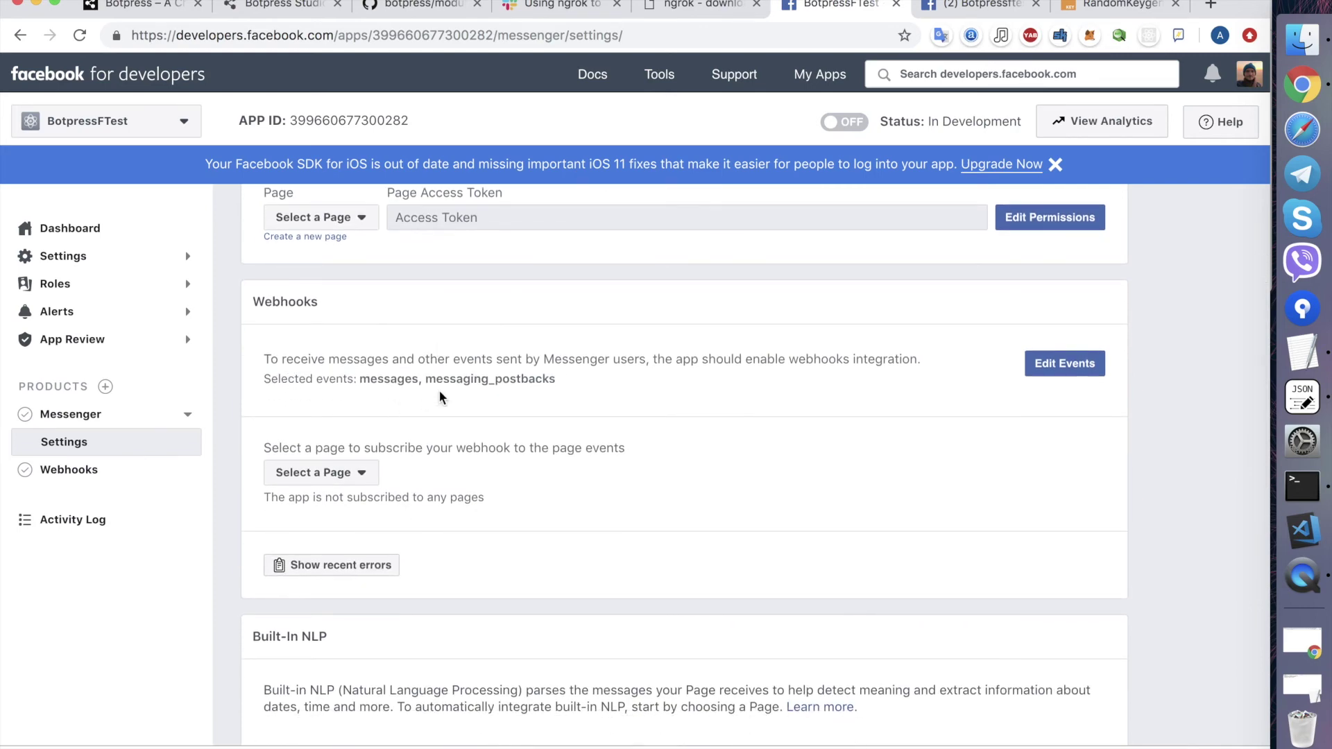
scroll(403, 397, down, 1)
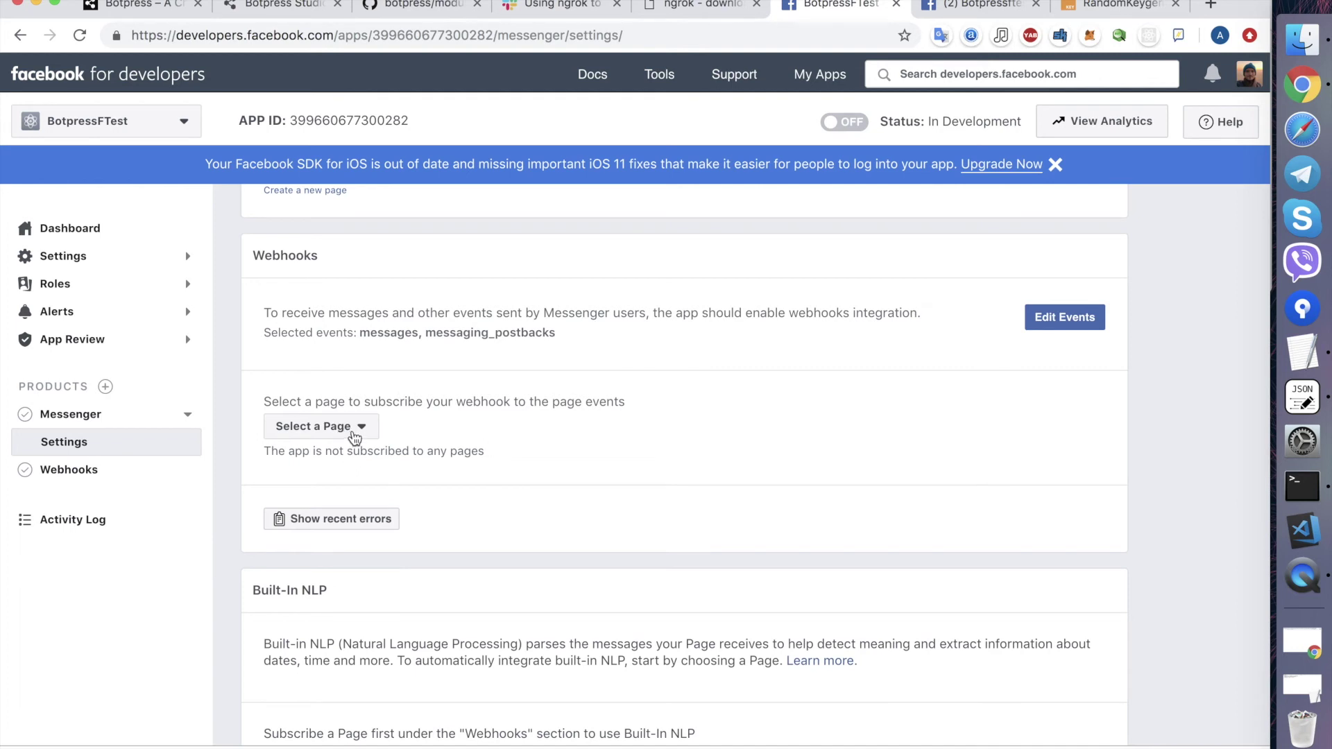
click(355, 436)
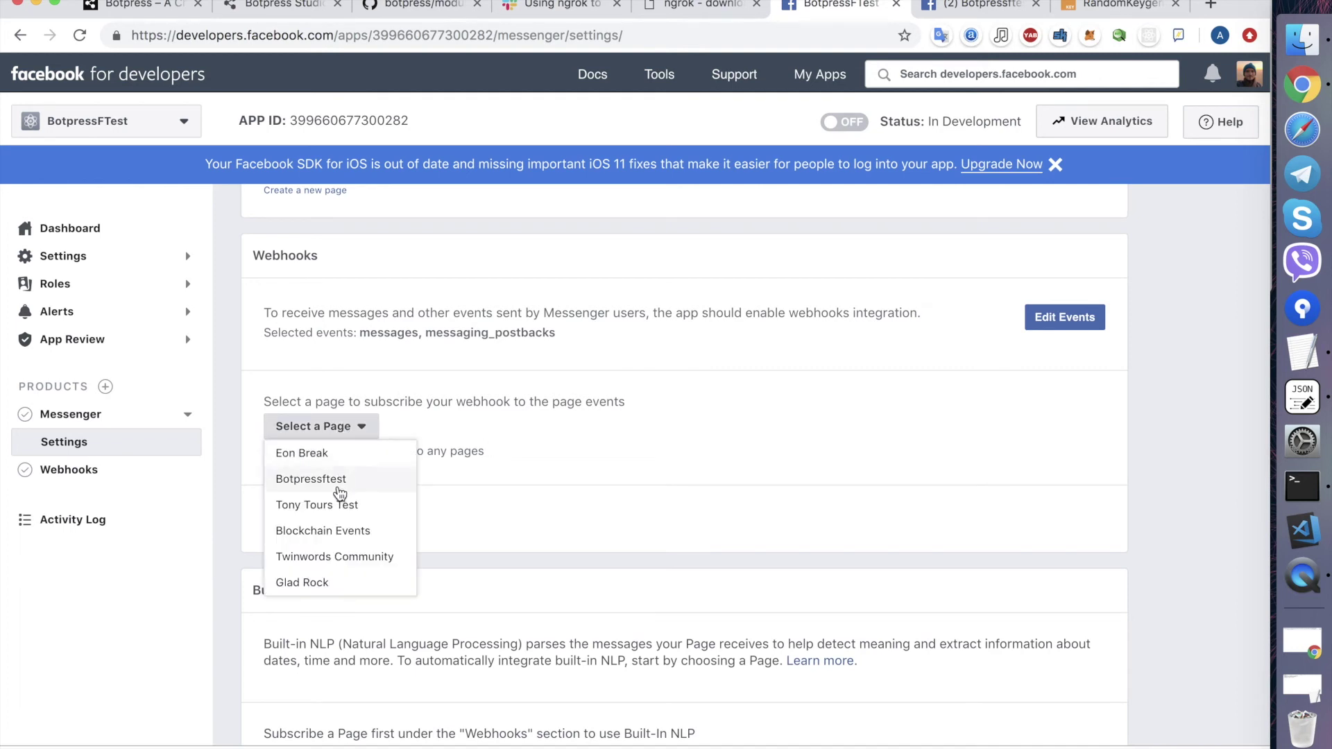
click(340, 484)
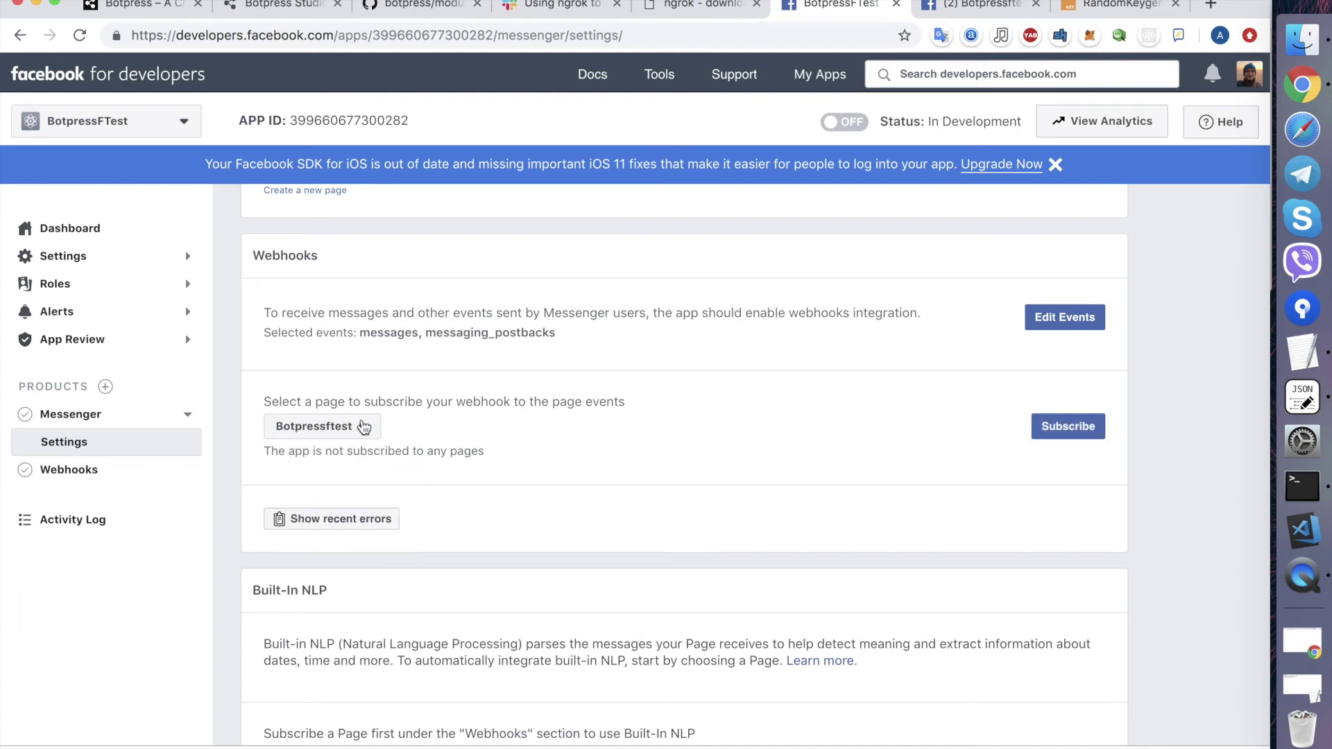
- Subscribe the webhook to Botpressftest and go back to the channel-messenger docs
click(439, 9)
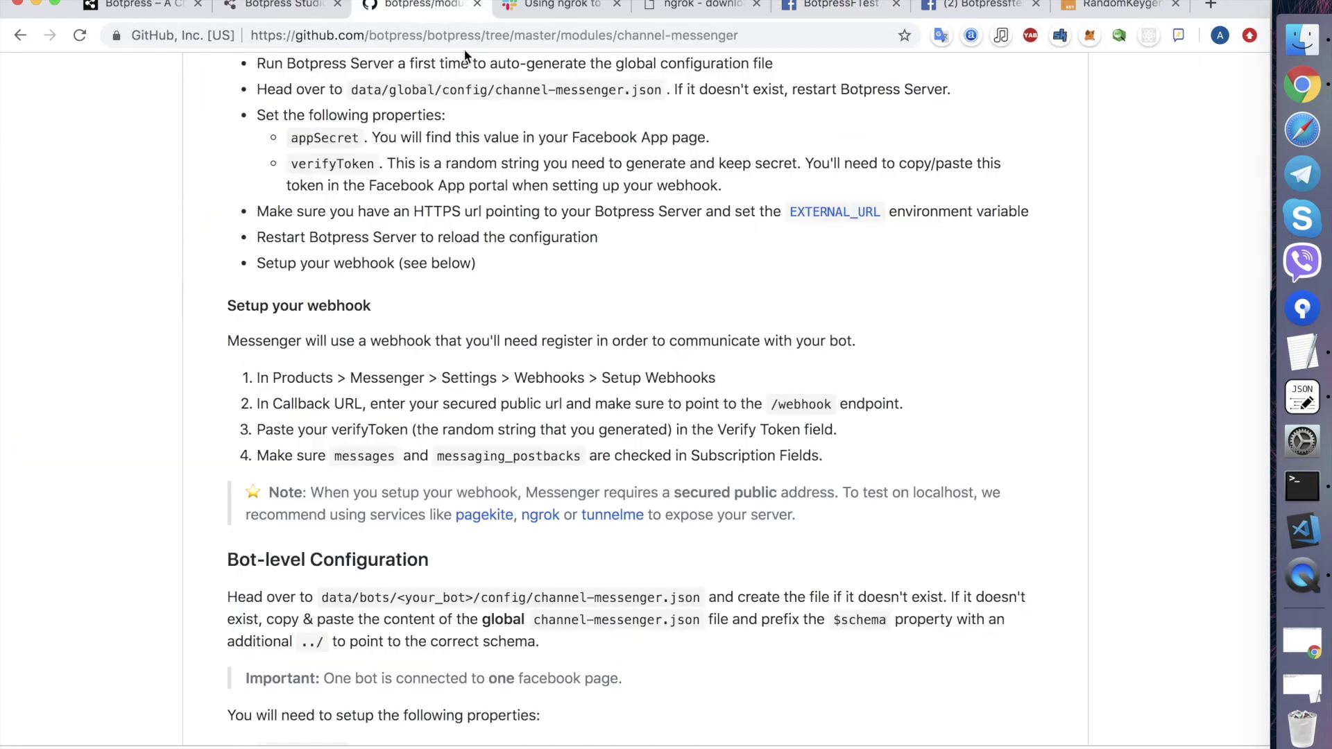
click(815, 3)
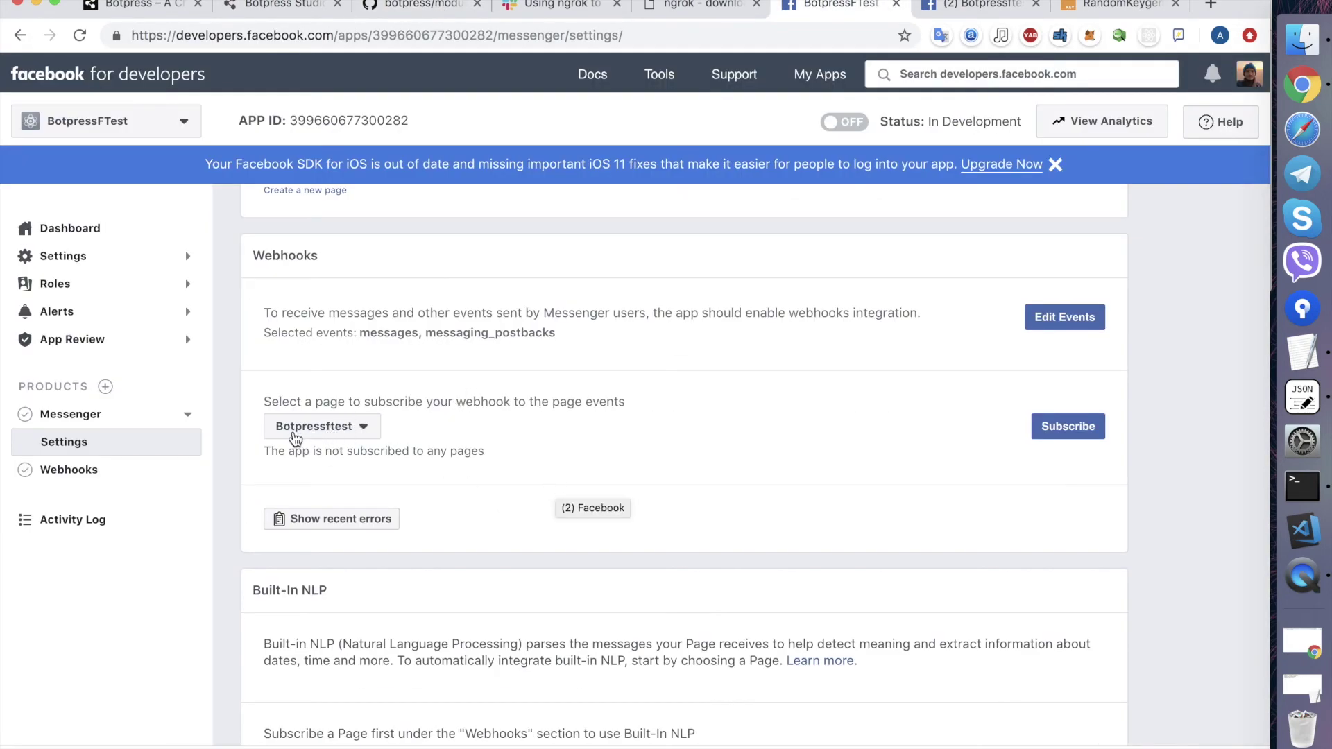
click(1083, 429)
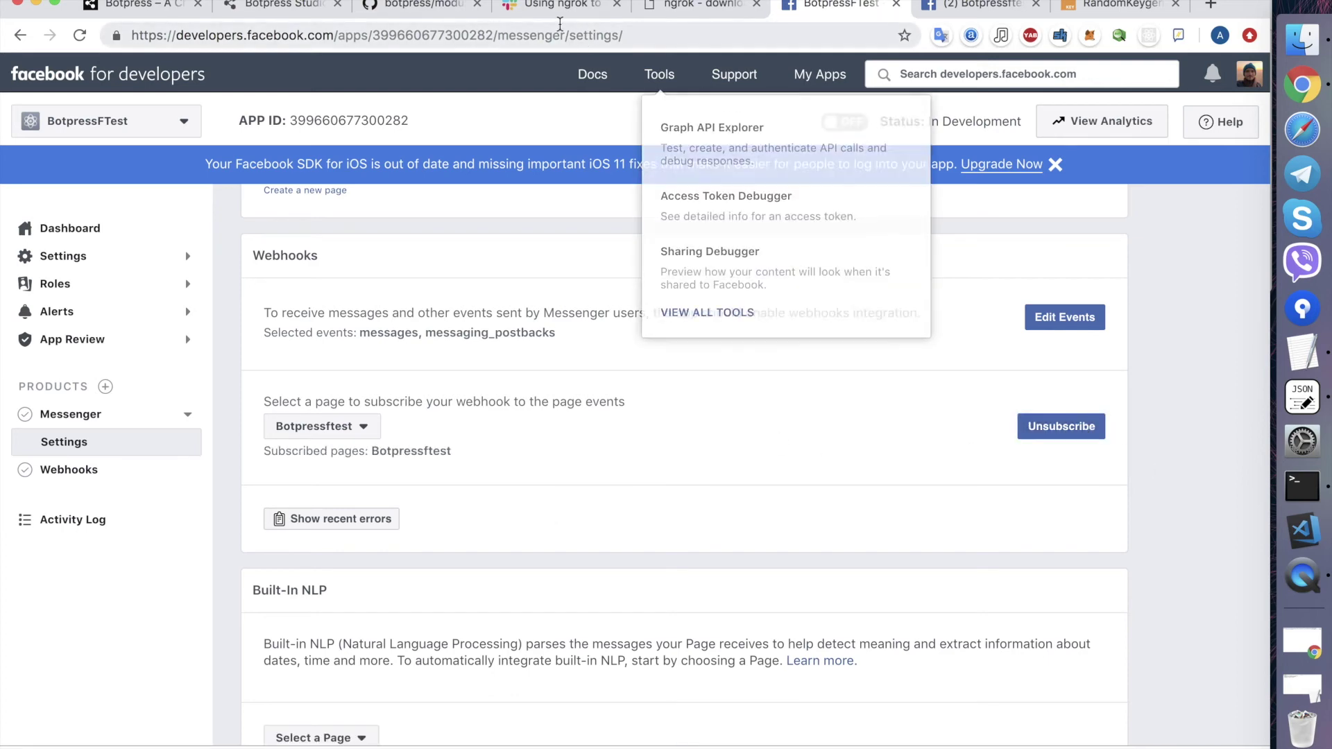
click(416, 6)
- Scroll the README to Bot-level Configuration and bring the Botpress and ngrok terminals forward
scroll(356, 449, down, 2)
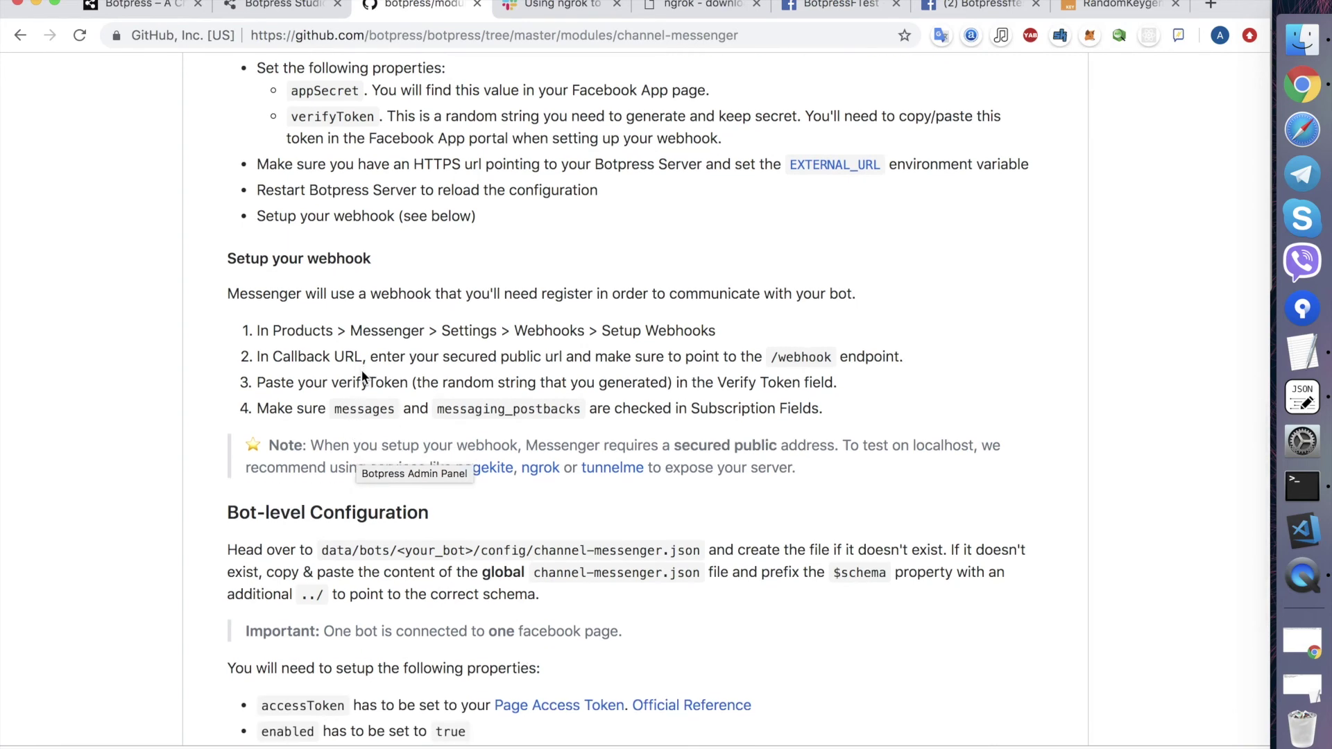
scroll(349, 541, down, 5)
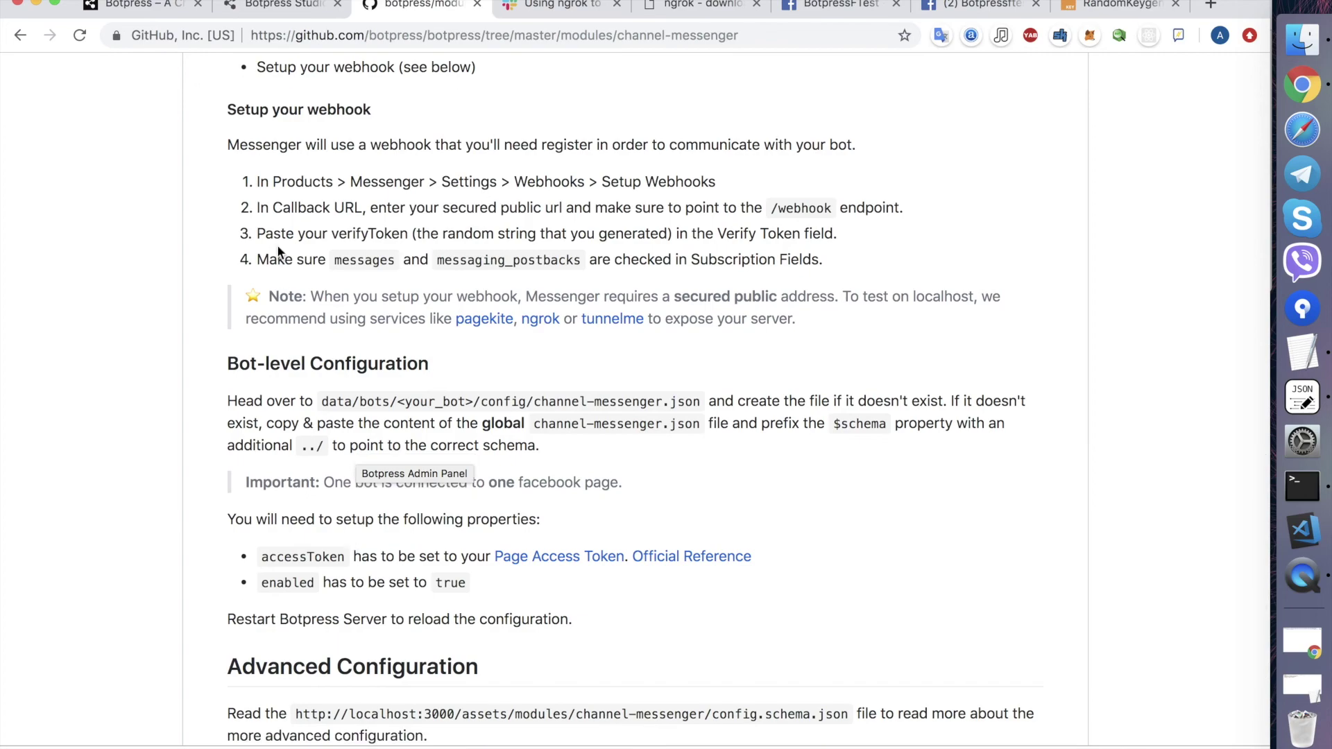
scroll(285, 222, up, 2)
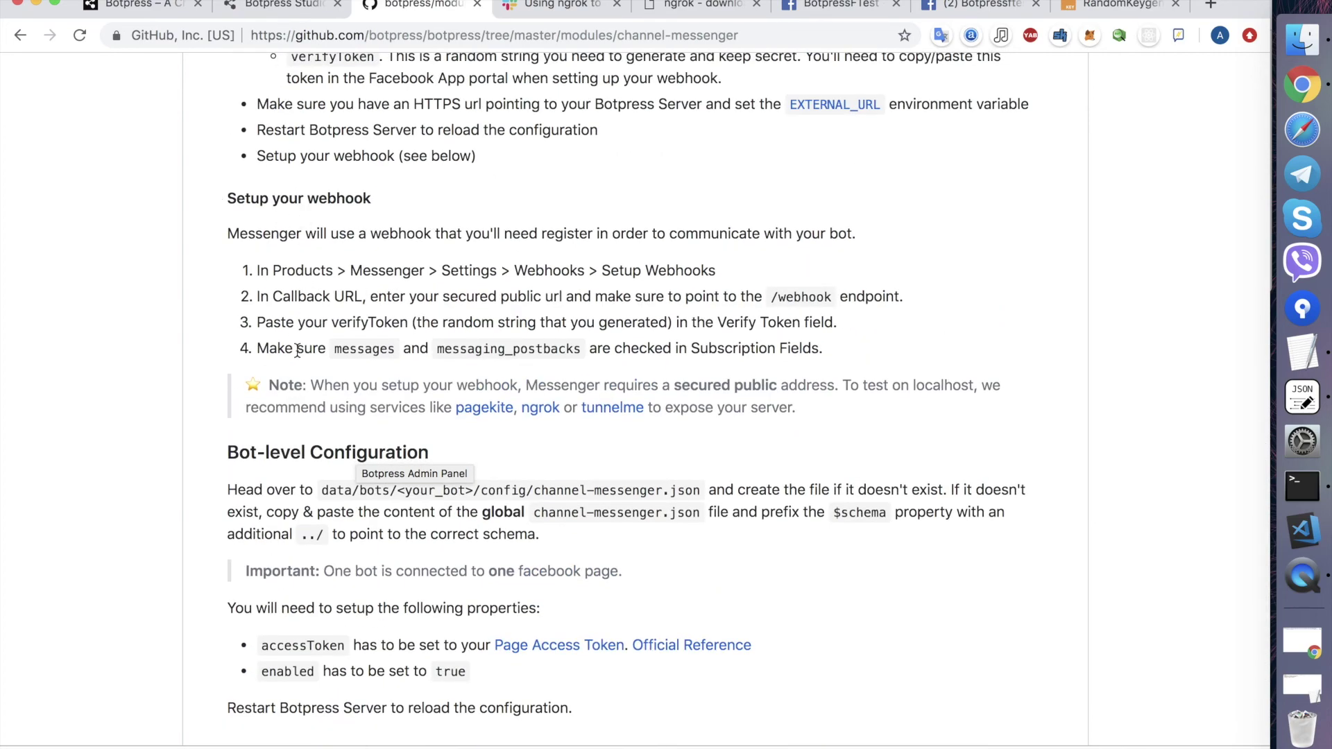
scroll(296, 350, down, 3)
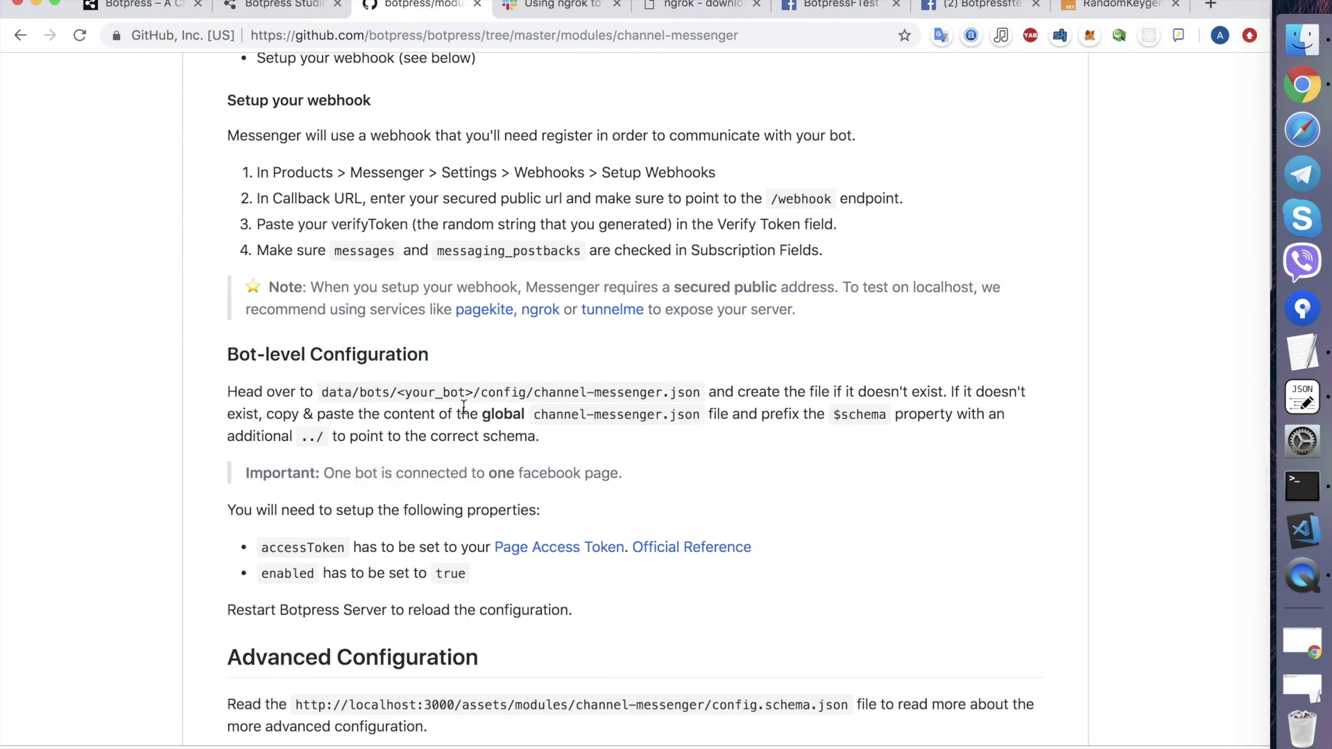
scroll(517, 415, down, 1)
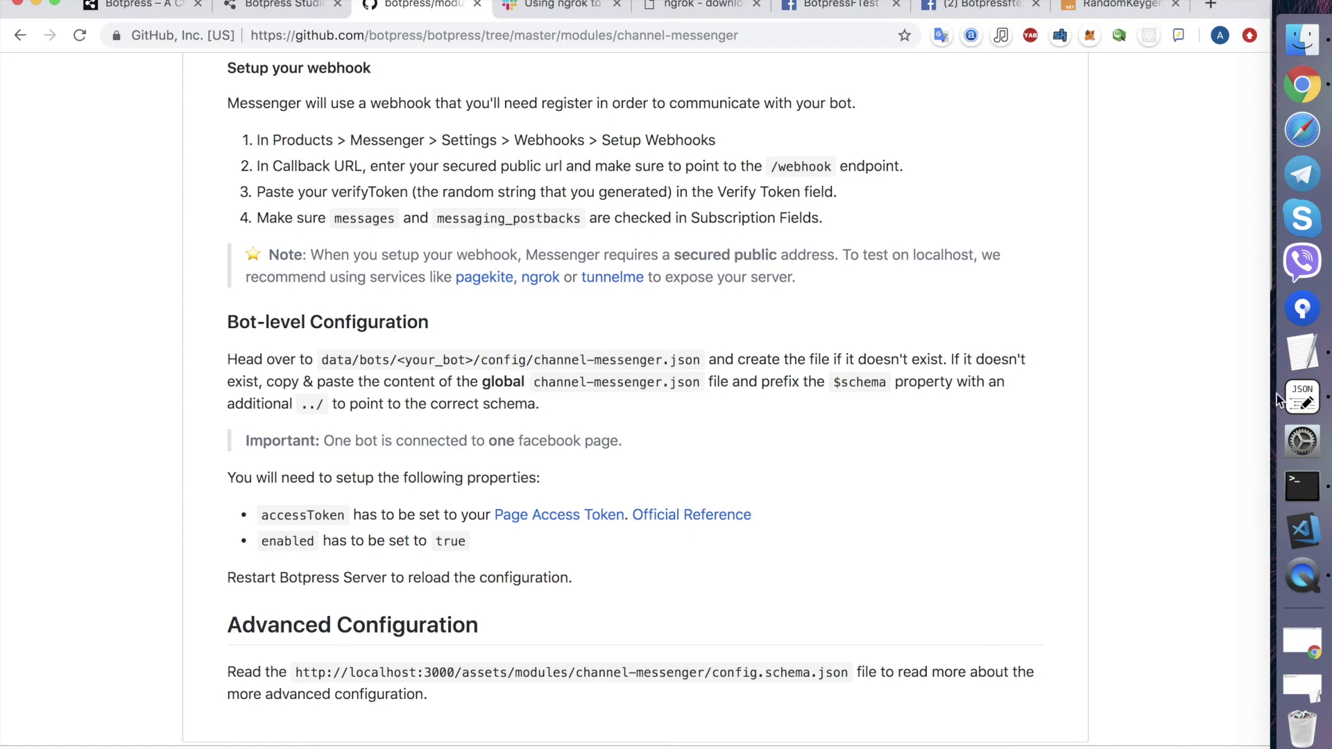
click(1302, 486)
- Stop the Botpress server and copy global/config/channel-messenger.json in Finder
click(452, 350)
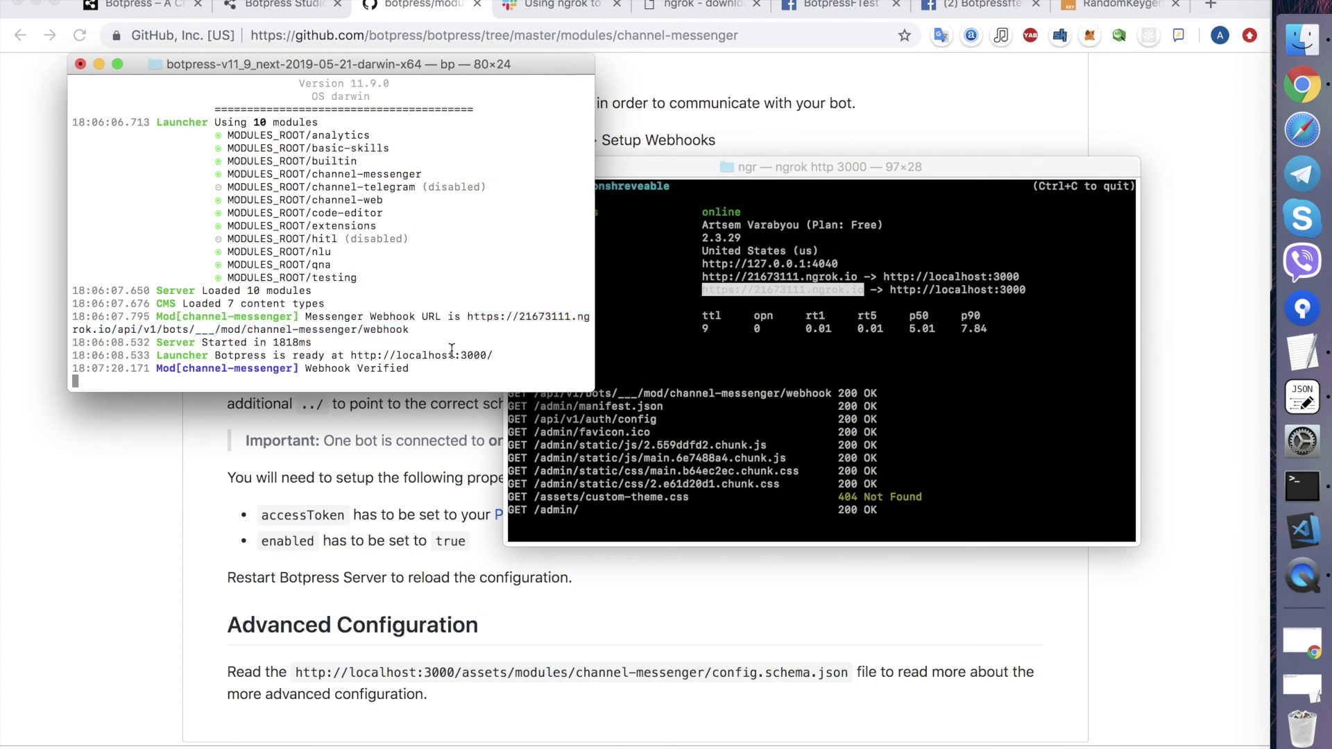
key(ctrl+c)
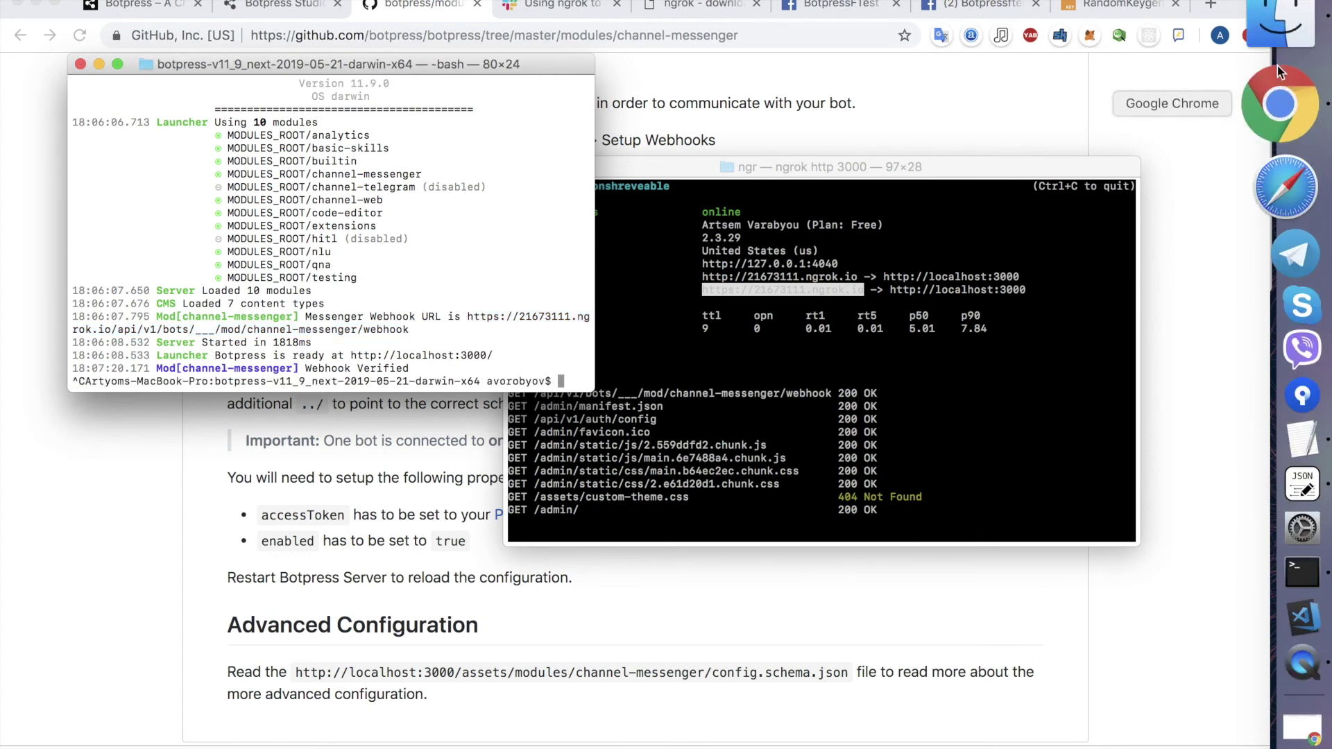
click(1302, 39)
click(517, 87)
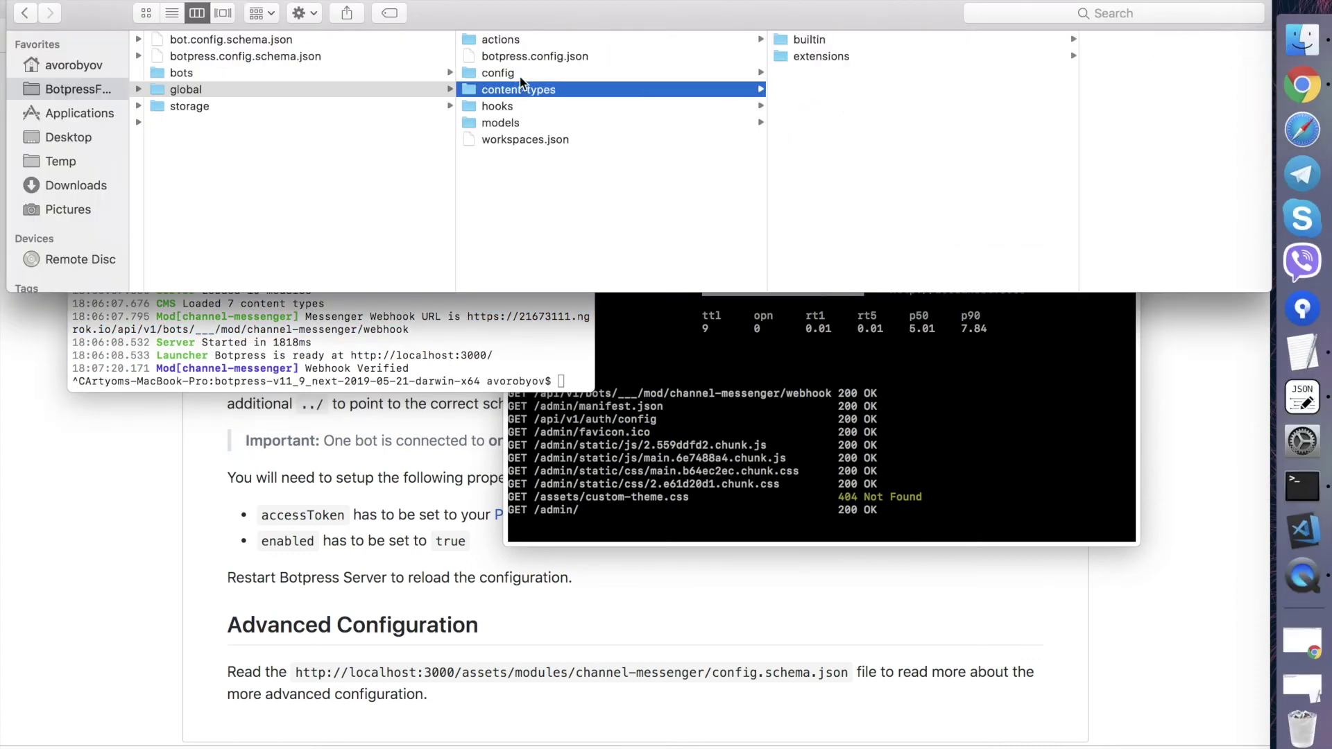
click(519, 75)
click(861, 96)
right_click(862, 101)
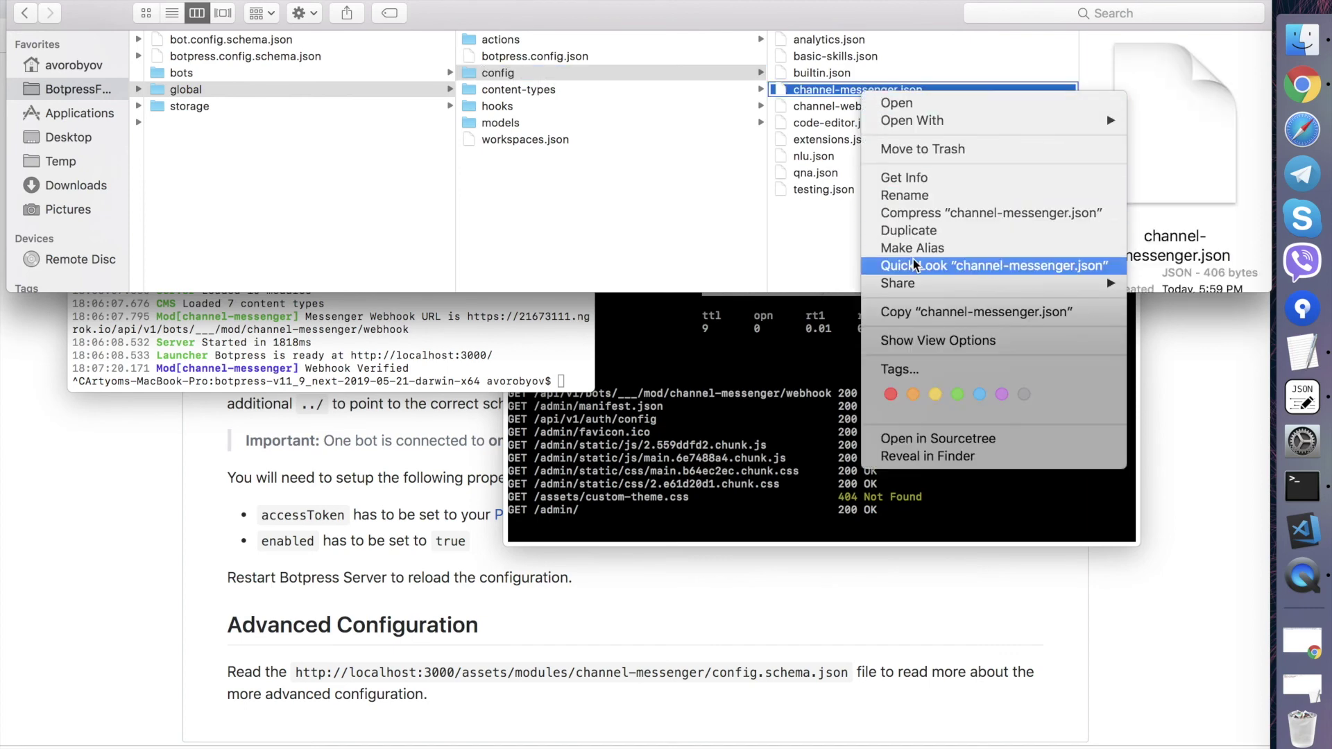
click(914, 312)
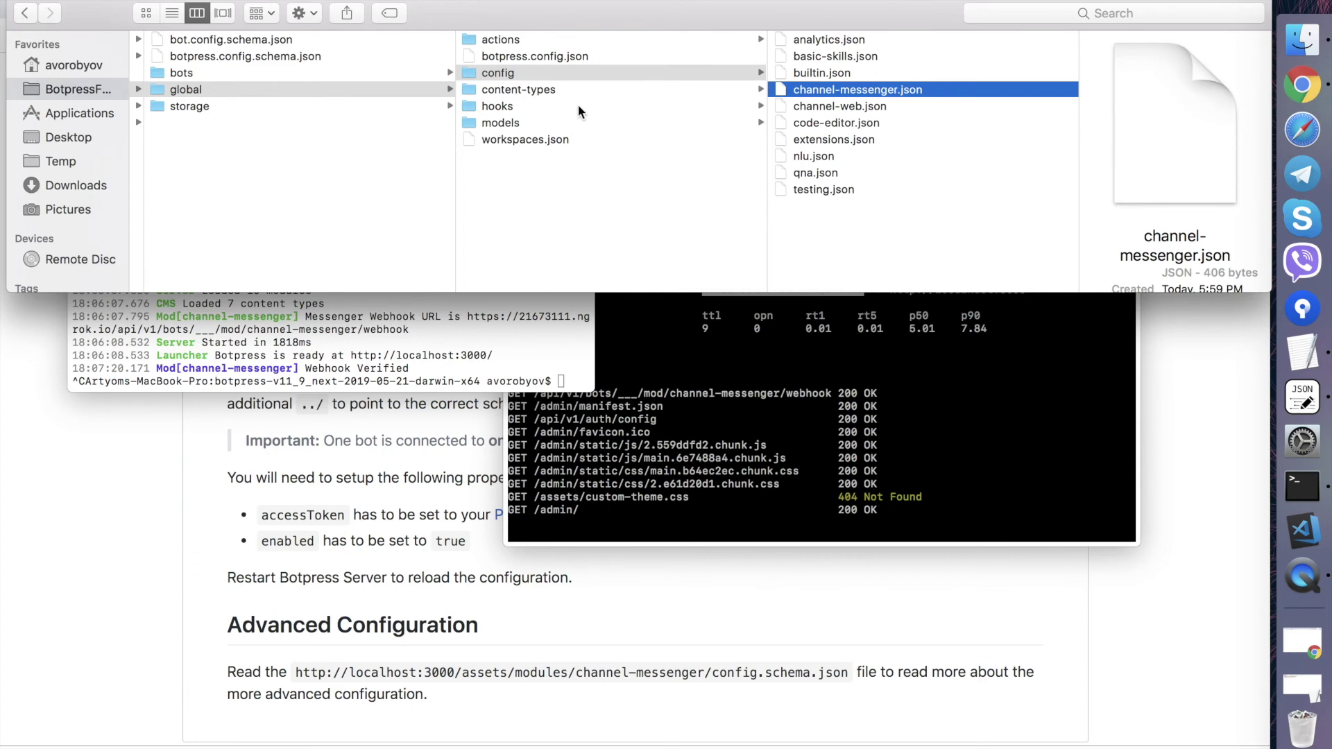
- Create a config folder in bots/botpressfbtest and paste channel-messenger.json into it
click(566, 43)
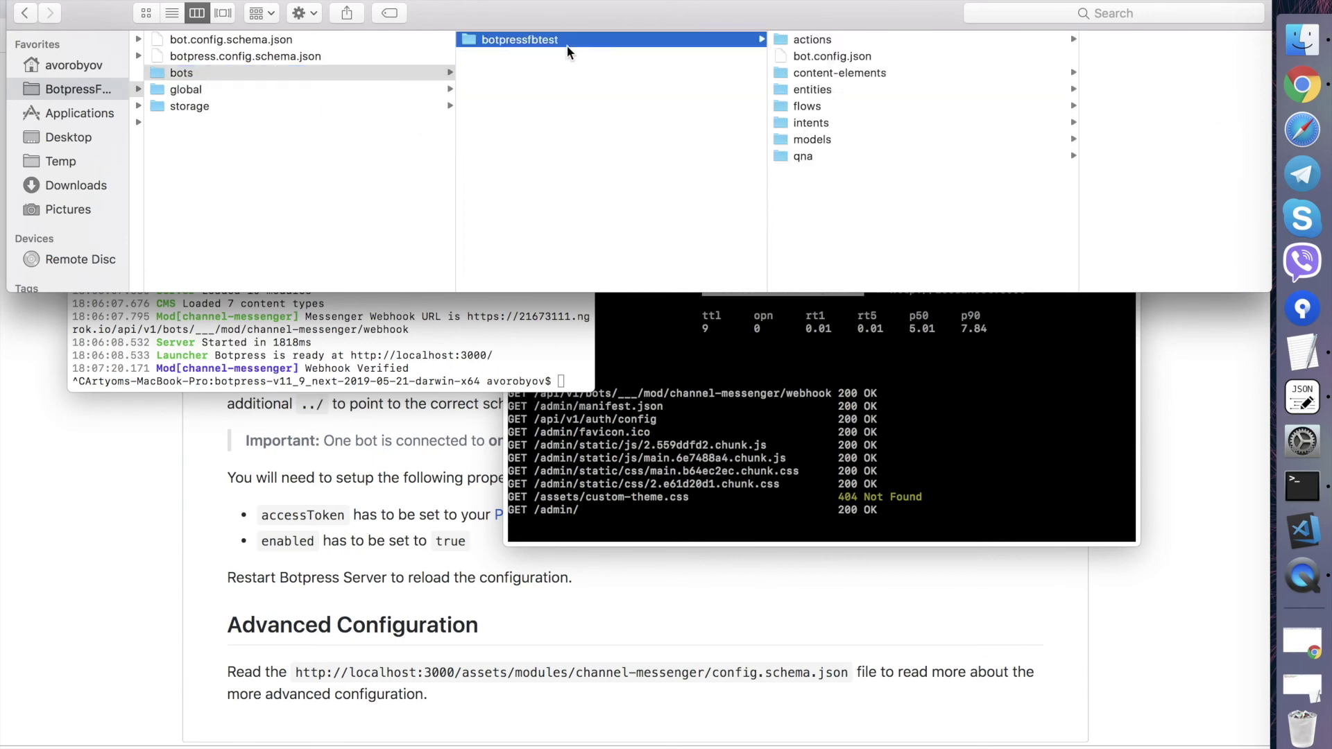
right_click(833, 240)
click(874, 247)
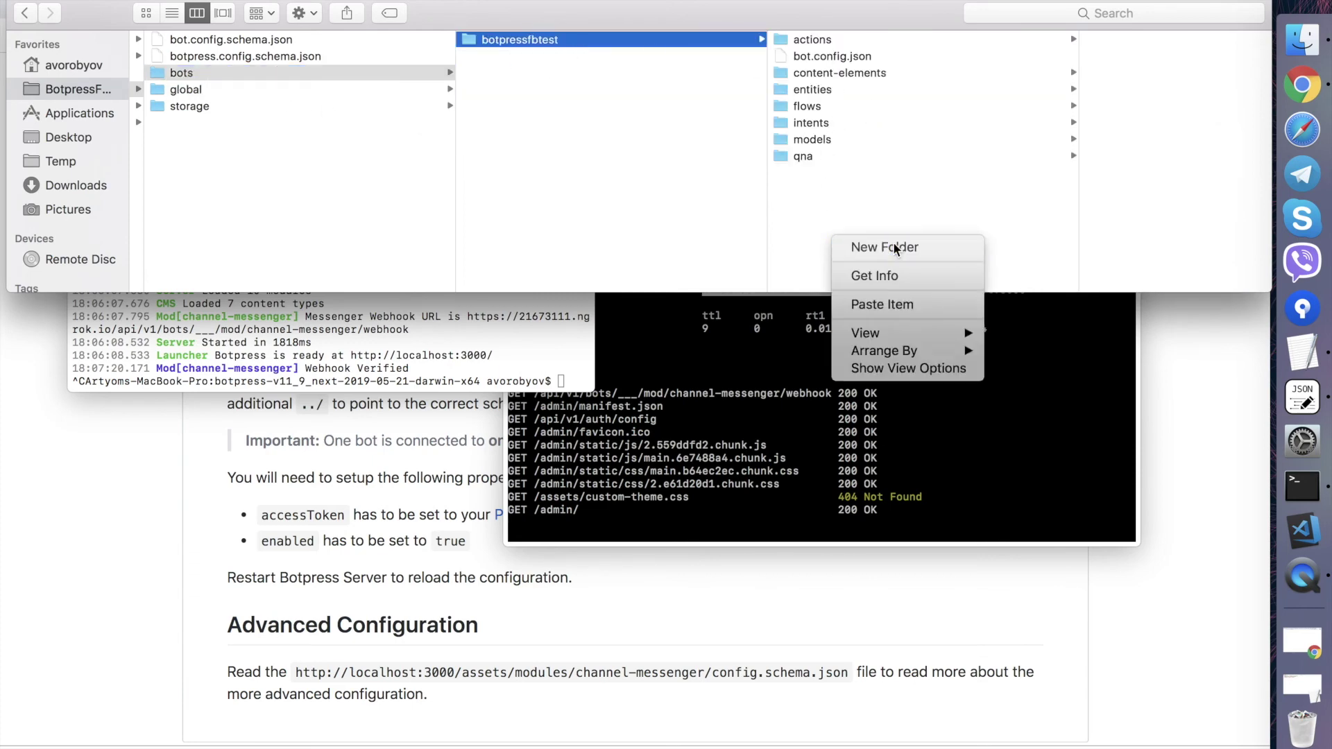
text(config)
key(Return)
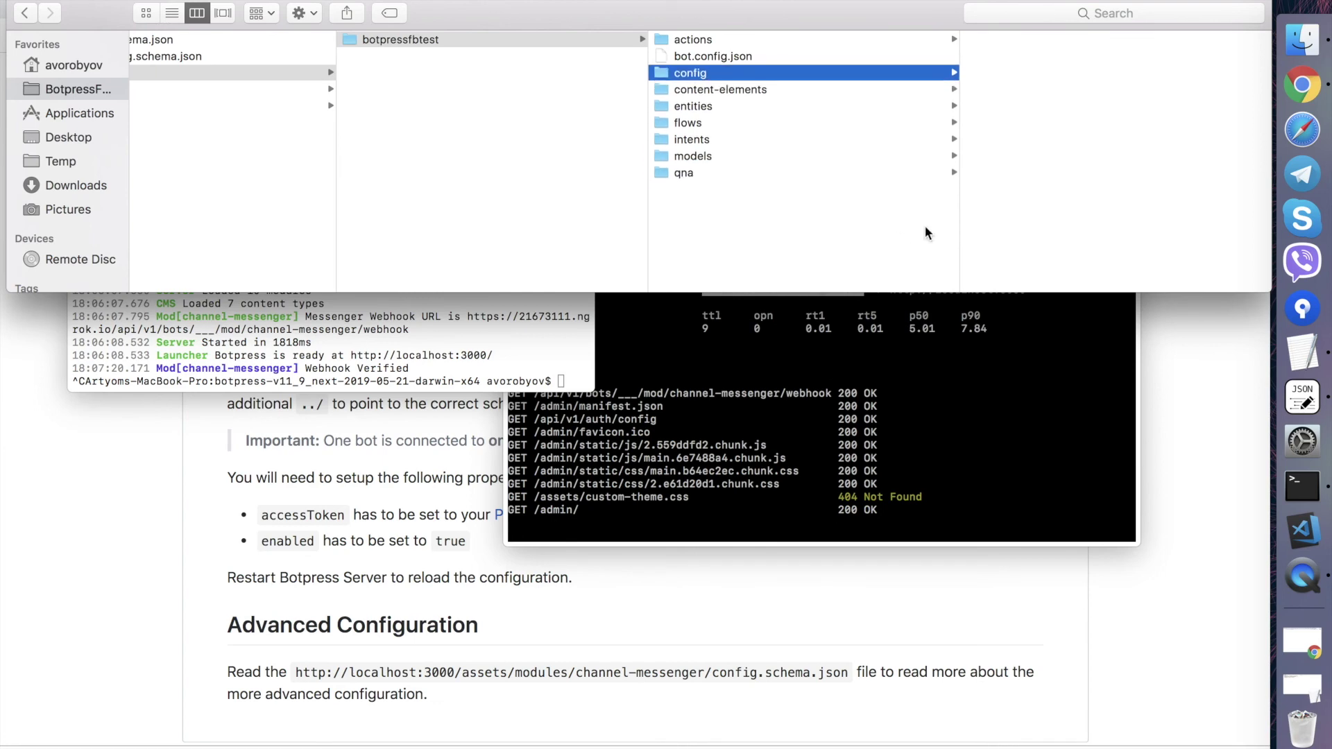
click(1041, 43)
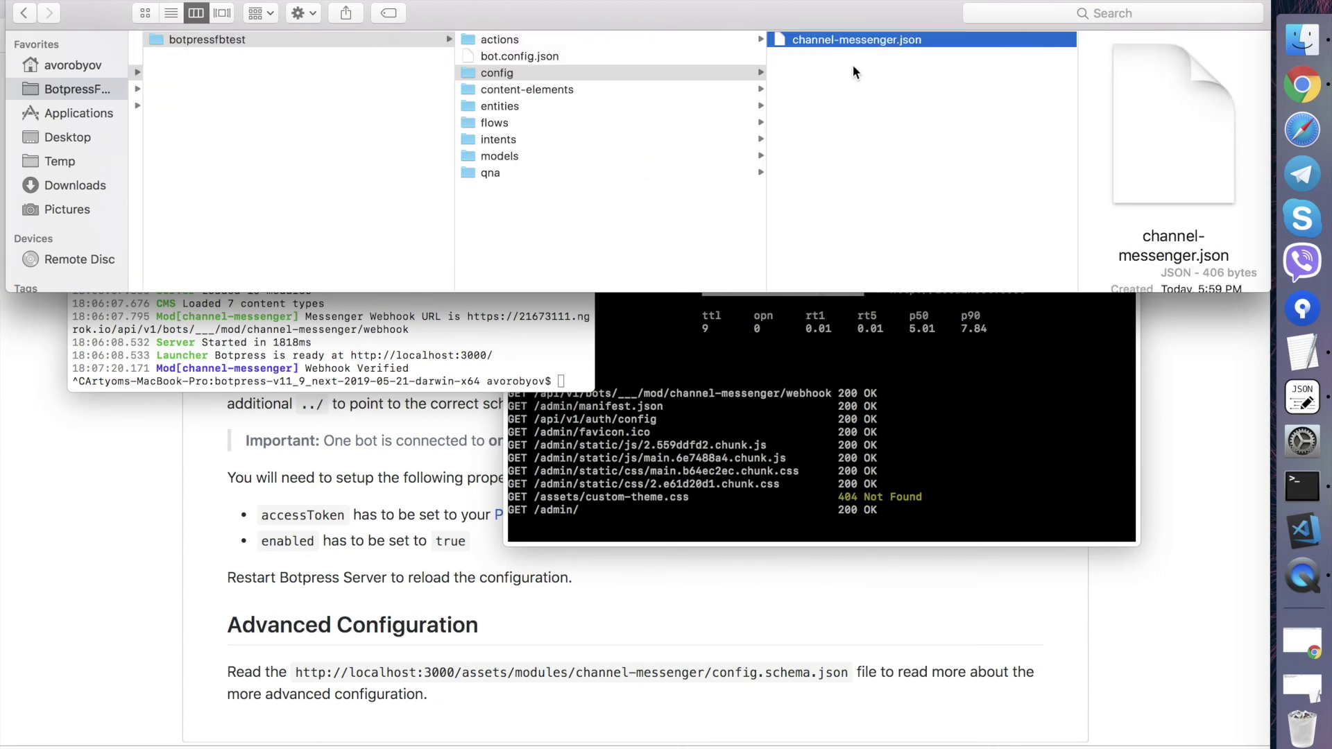
- Open the bot's channel-messenger.json, then delete accessToken from the global file and save
drag(843, 39, 1302, 396)
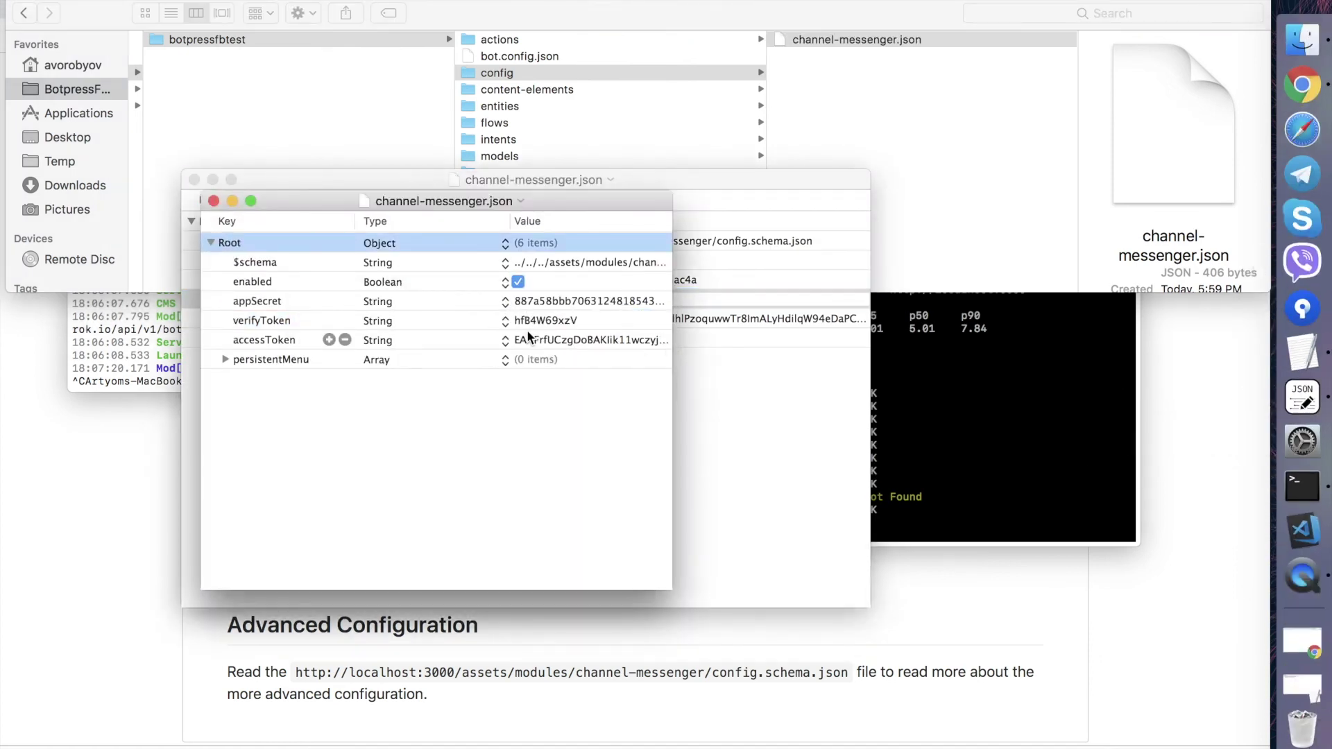
drag(553, 197, 1026, 147)
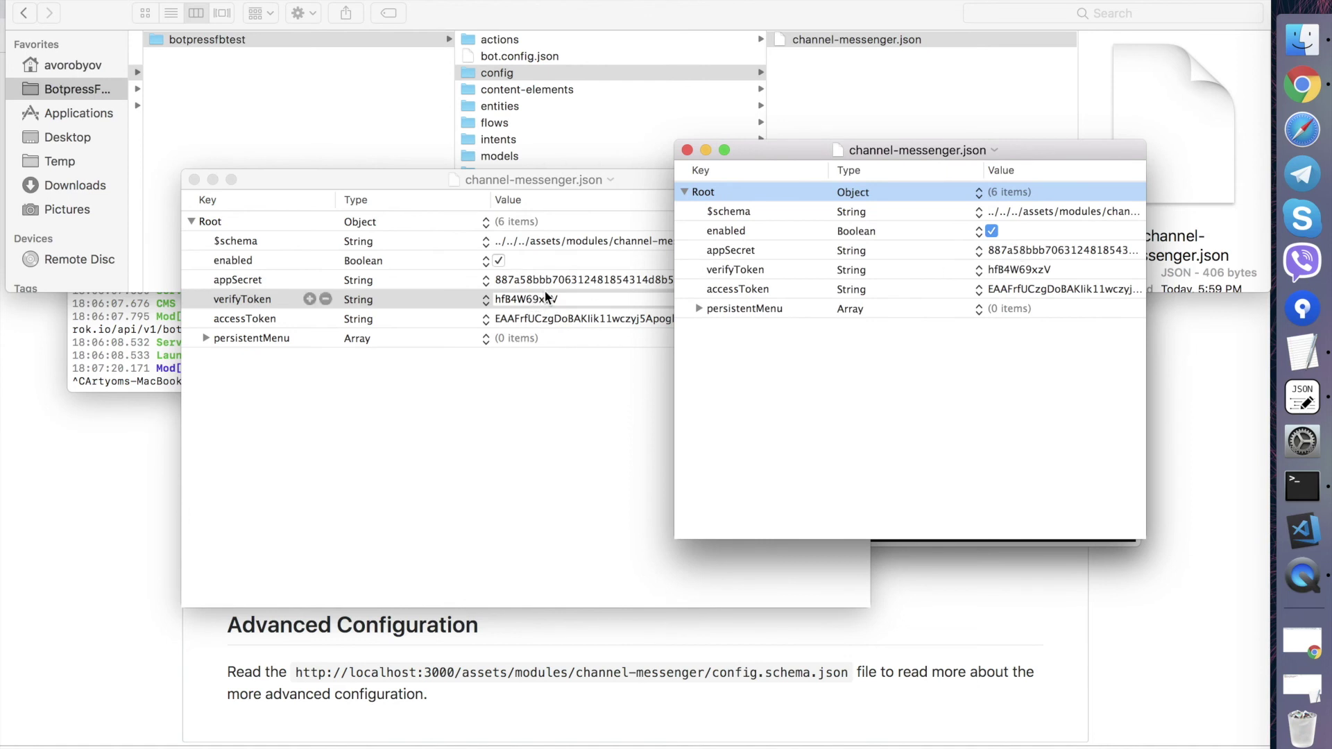
click(620, 323)
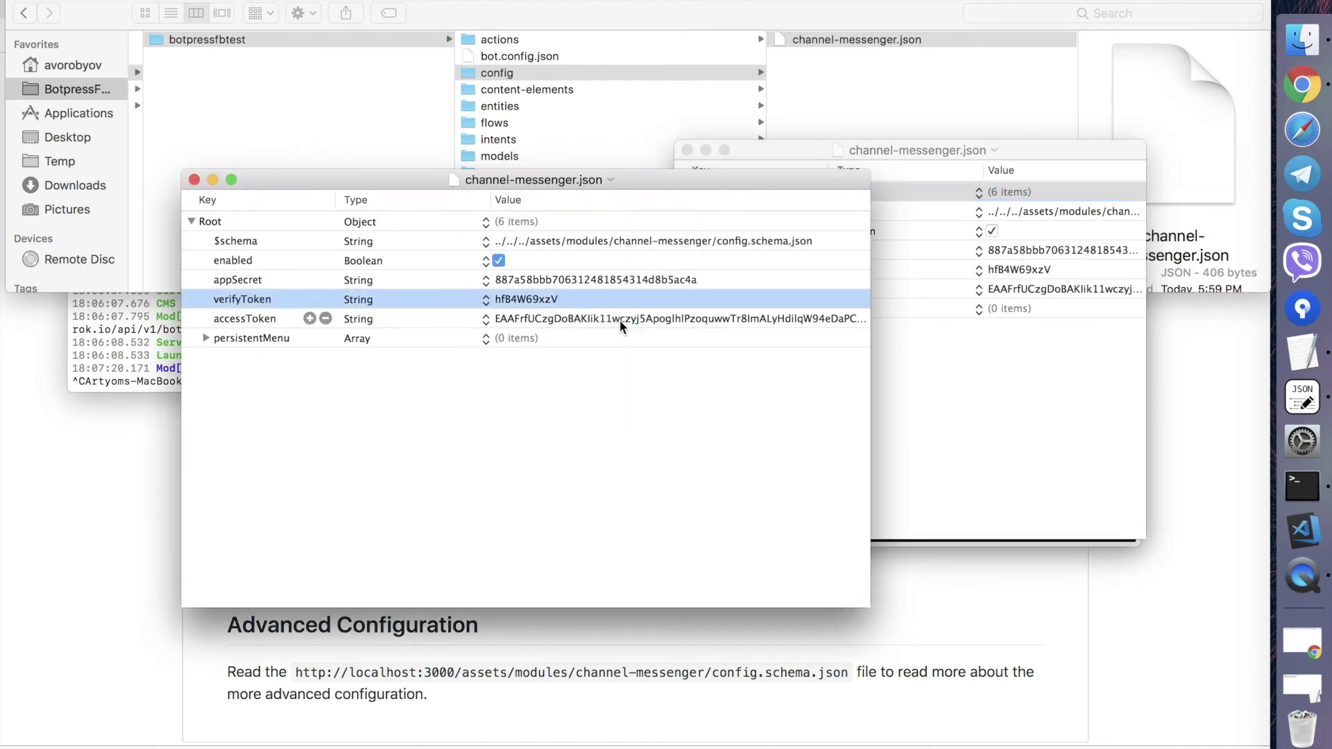
click(619, 319)
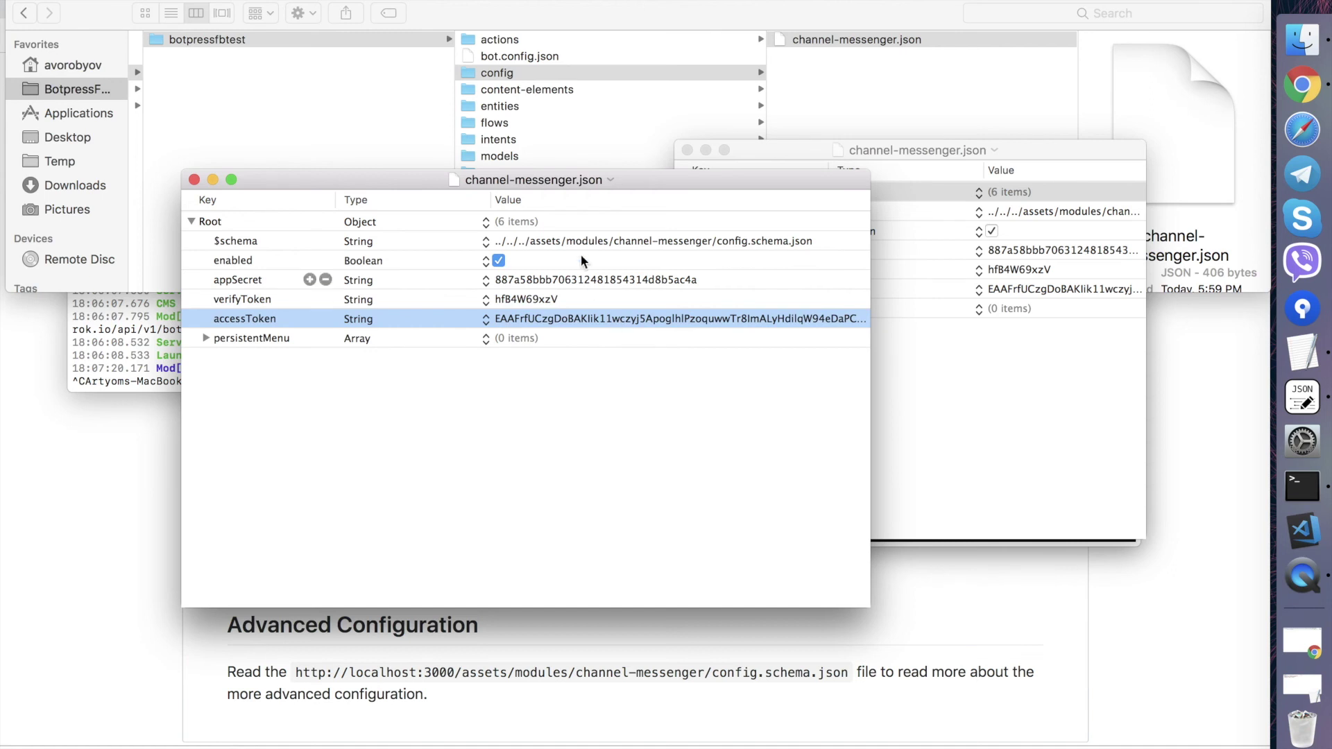
drag(728, 179, 658, 235)
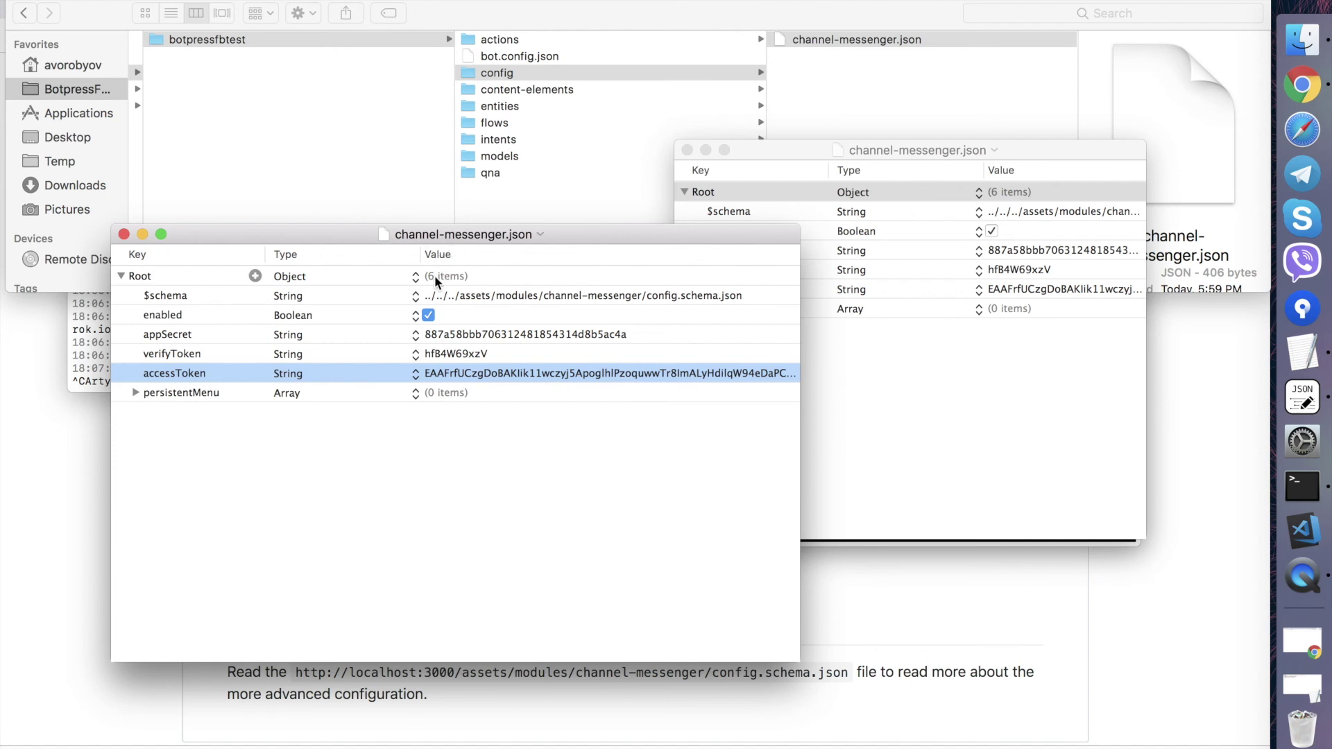
key(BackSpace)
key(super+s)
- Compare the bot-level file's accessToken and $schema entries with the global config
click(914, 286)
click(920, 285)
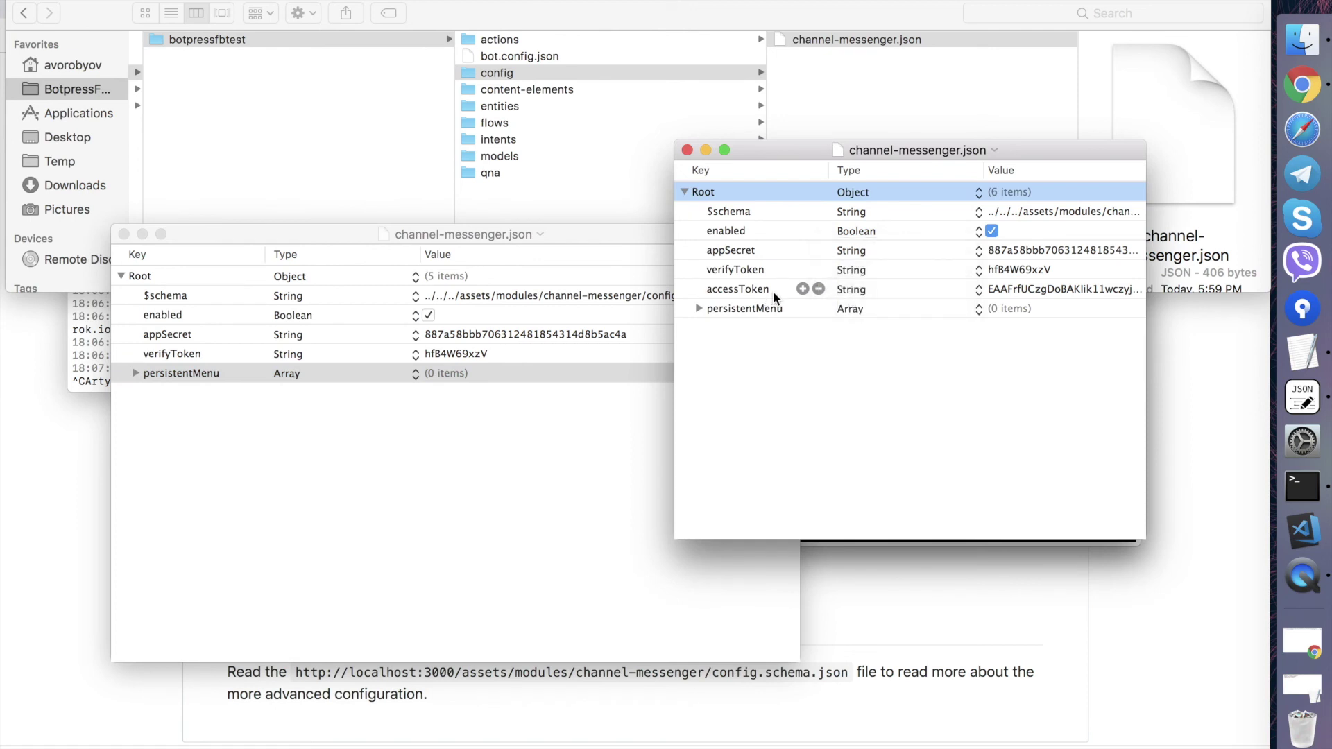
click(731, 294)
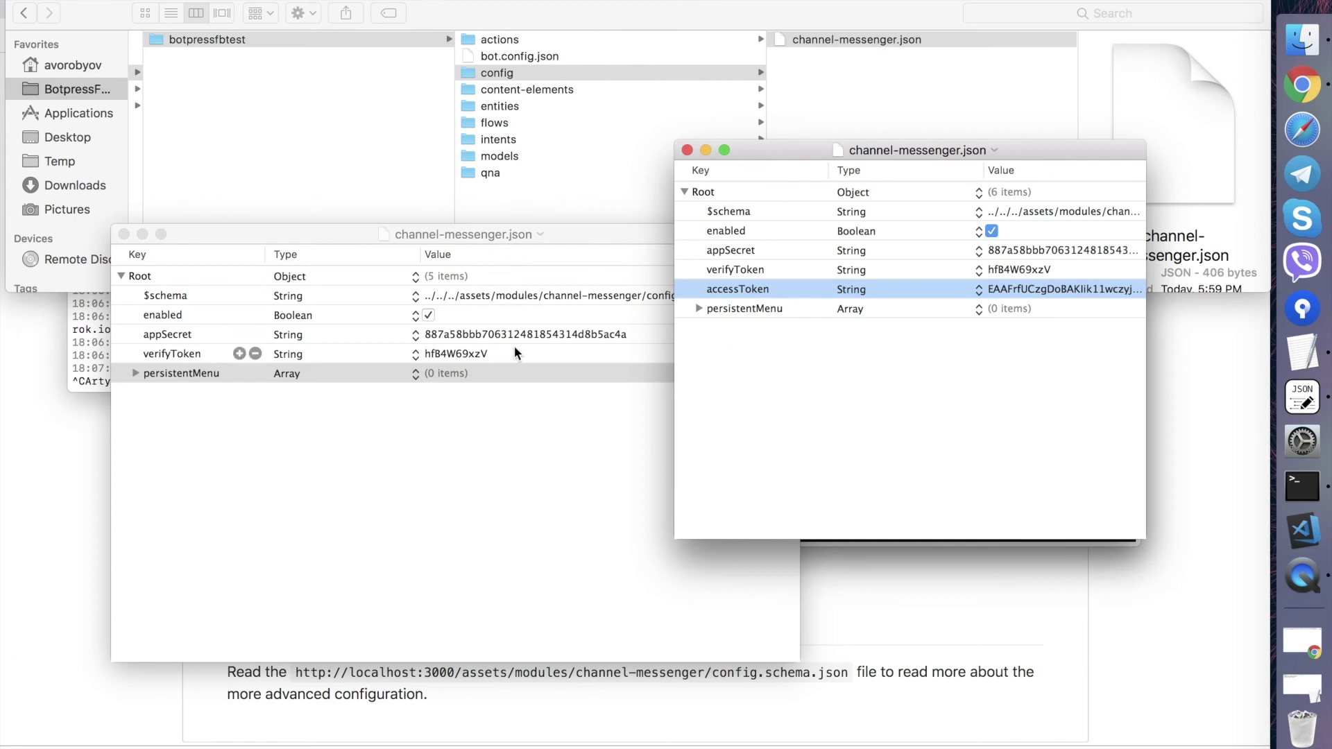
click(440, 351)
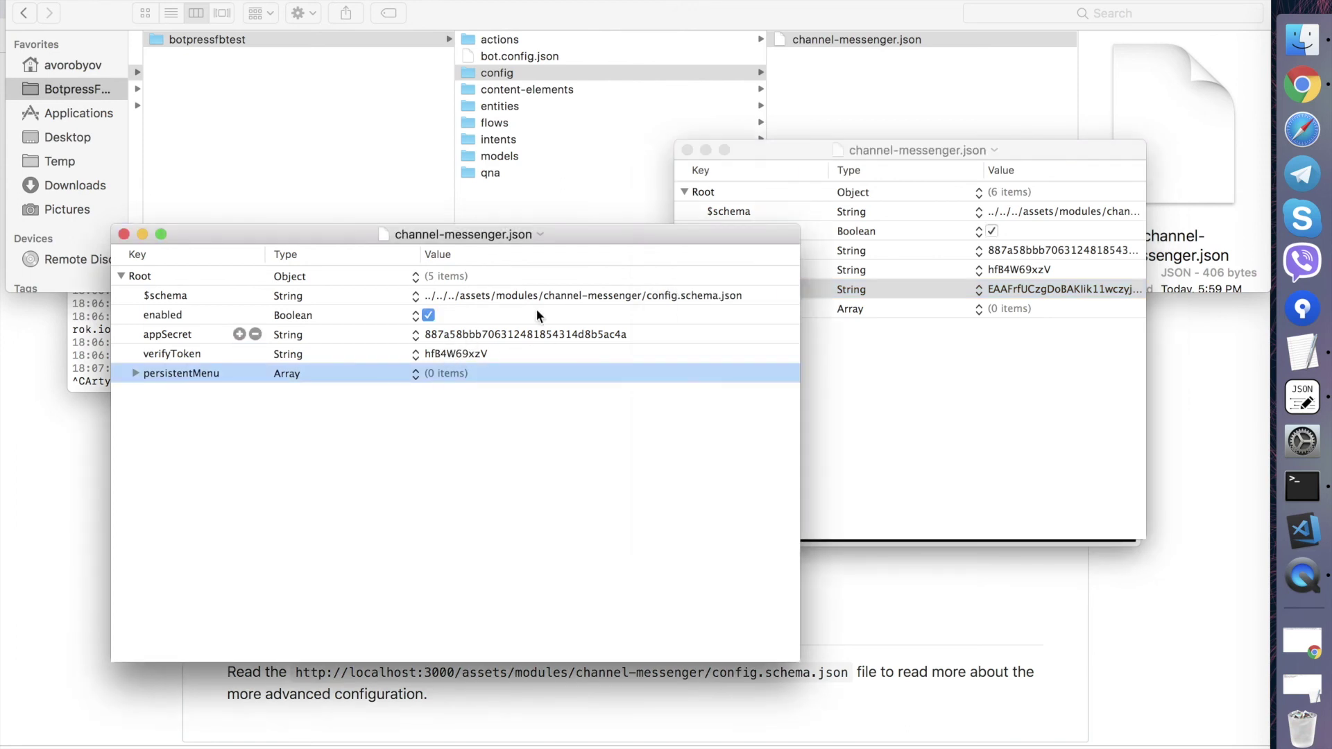
click(1001, 209)
click(1001, 210)
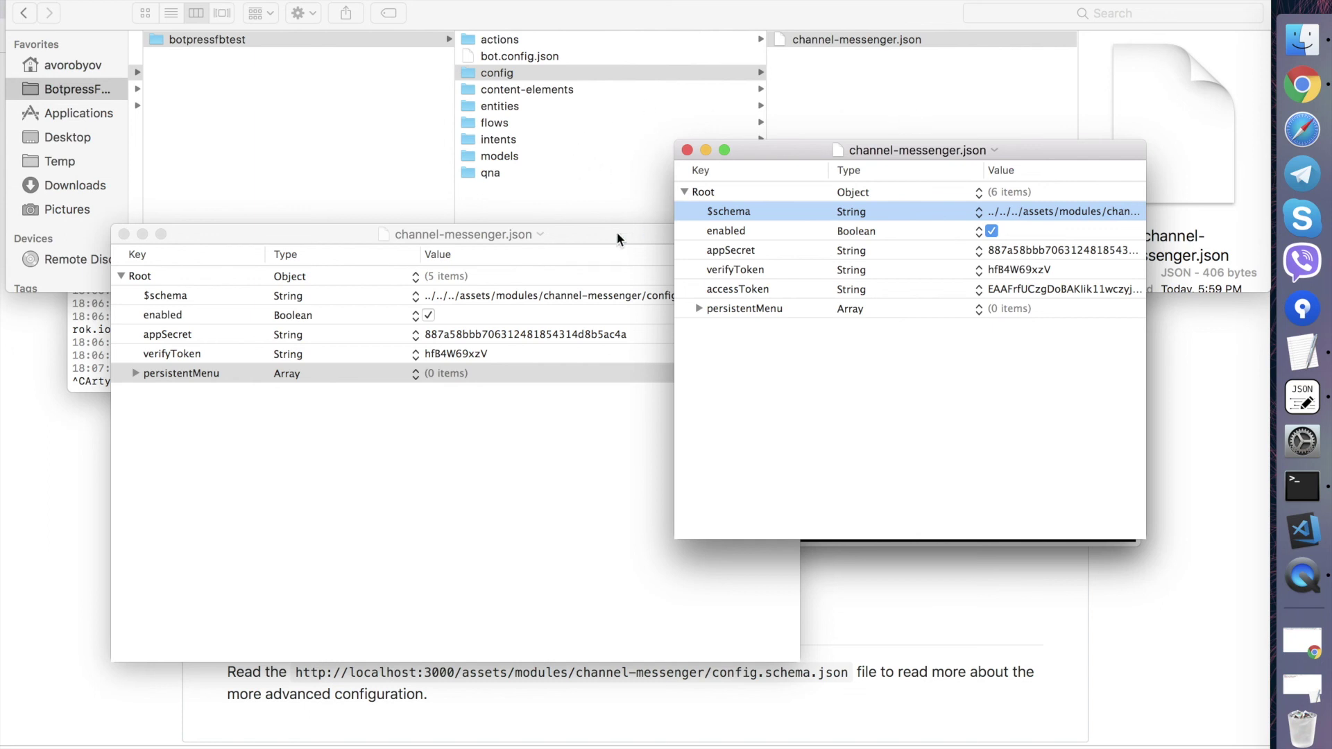
- Prefix the bot config's $schema path with an extra ../ and save channel-messenger.json
double_click(1047, 208)
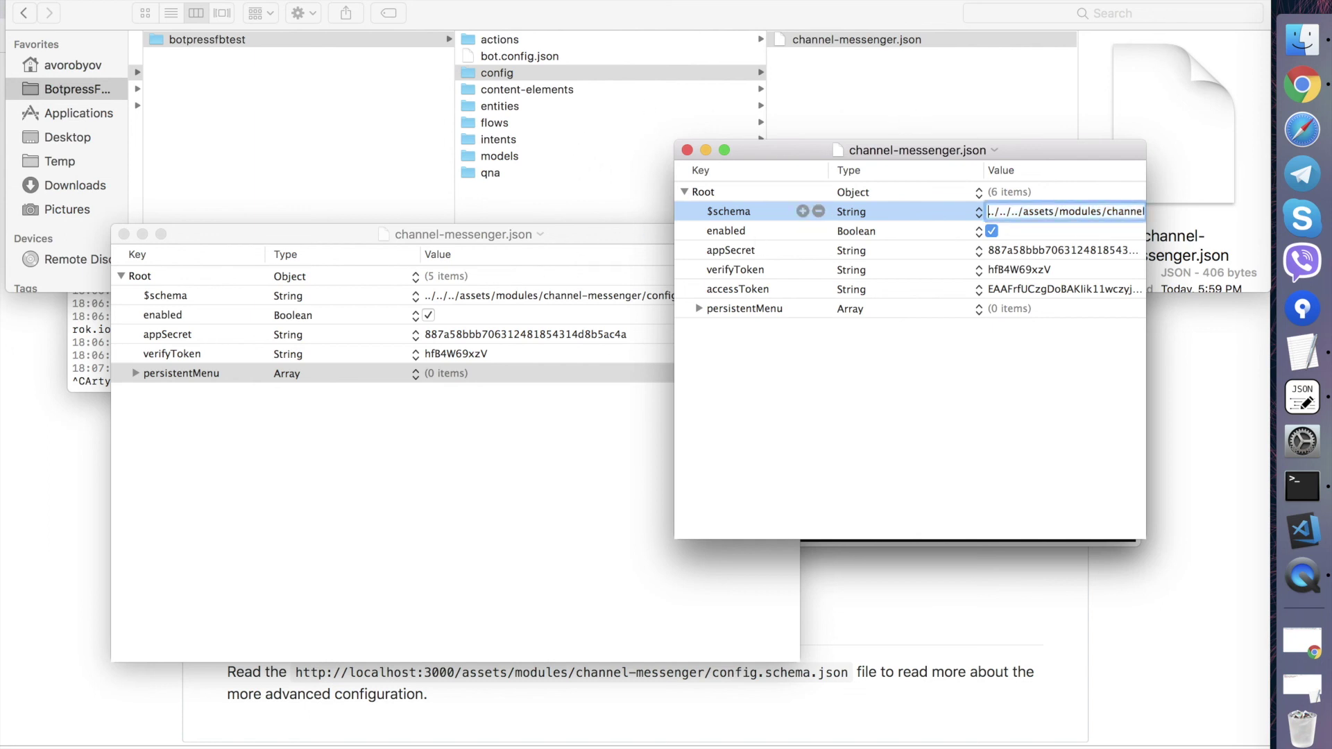
text(../)
key(Return)
key(super+s)
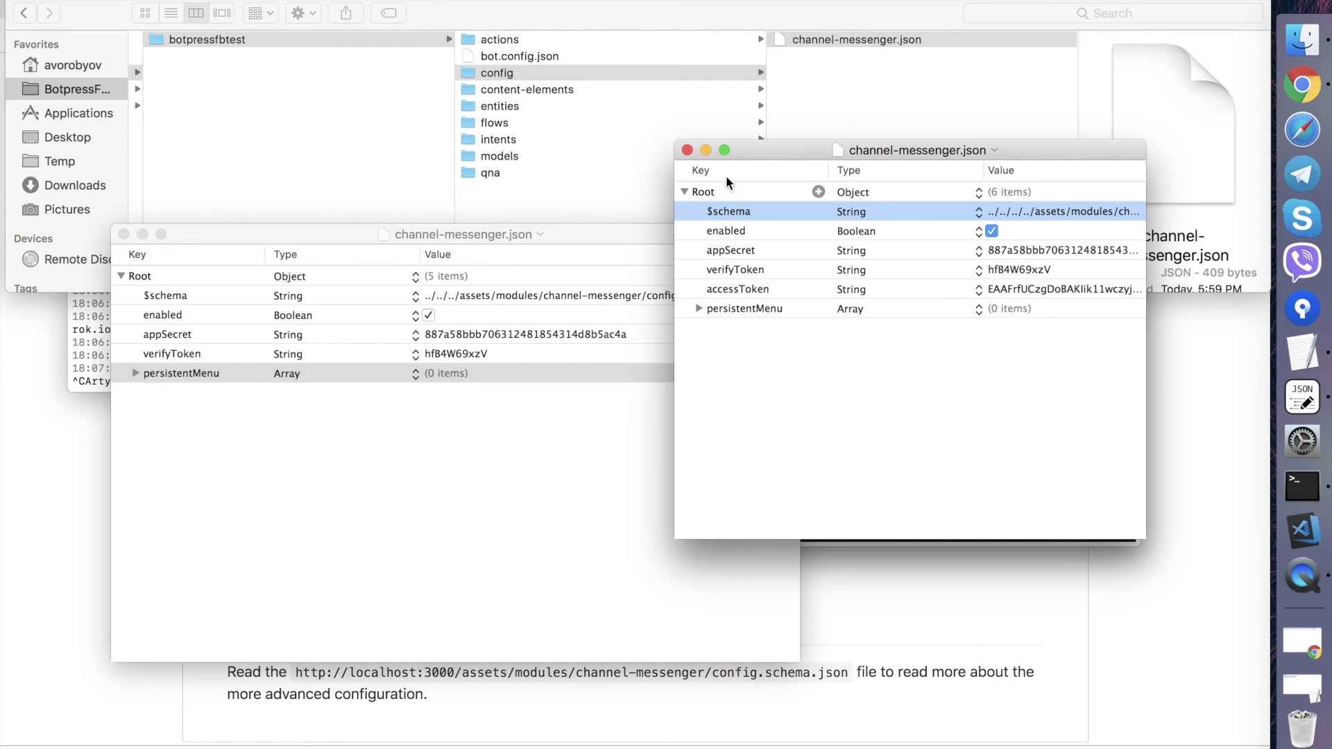
click(1302, 85)
scroll(494, 494, down, 2)
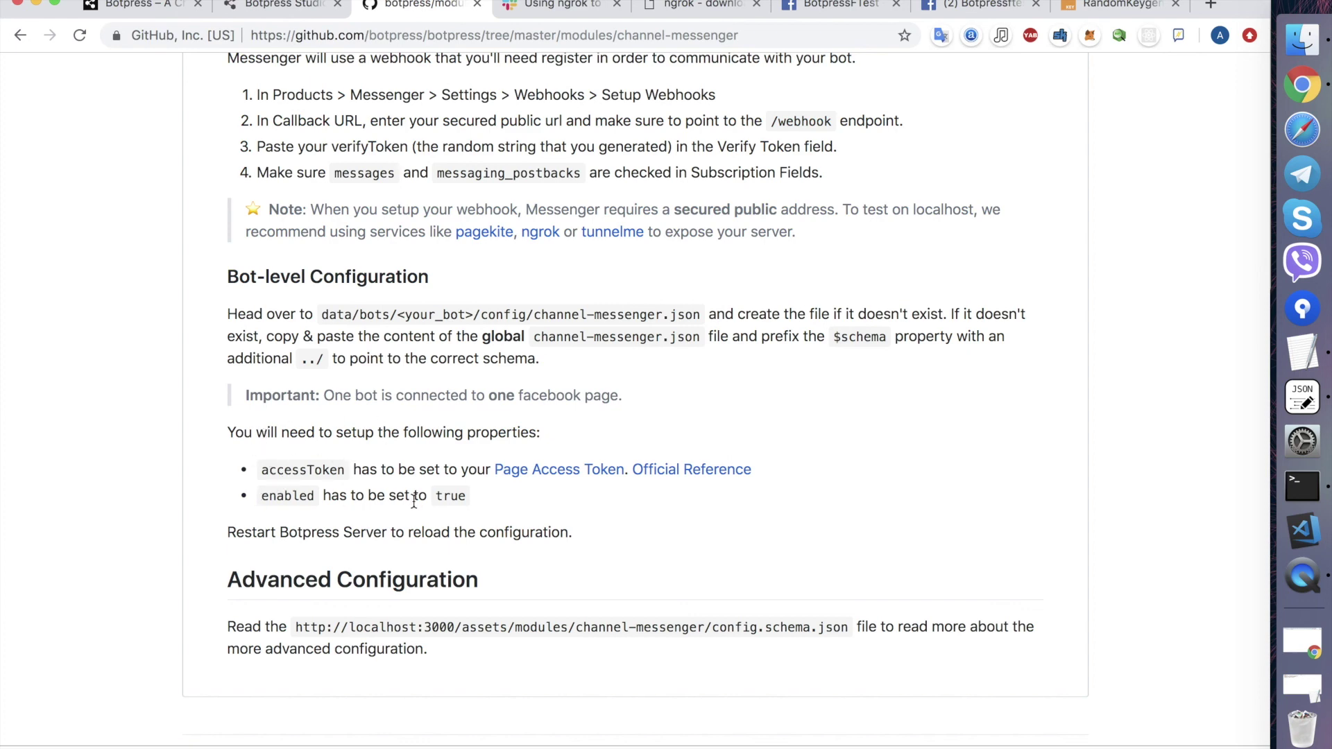
- Run ./bp in the server Terminal to restart Botpress with the updated Messenger config
click(1285, 312)
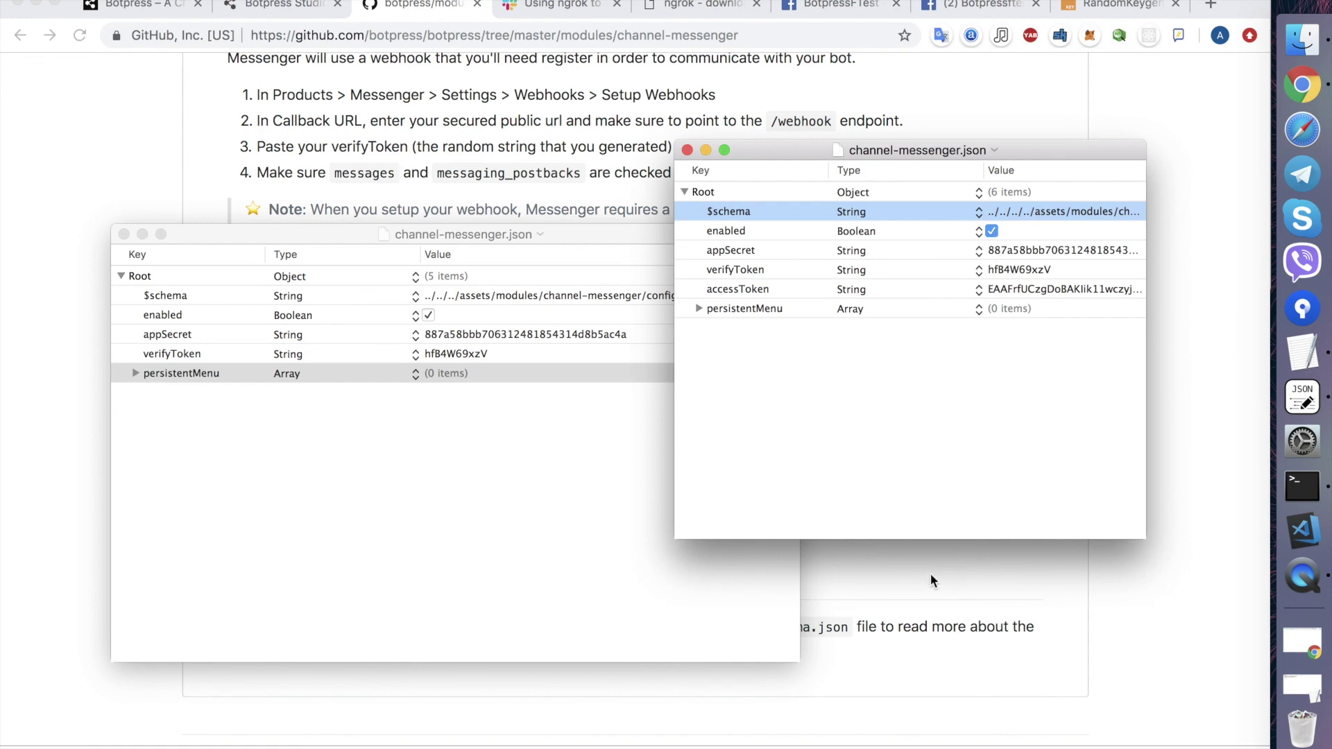
click(867, 556)
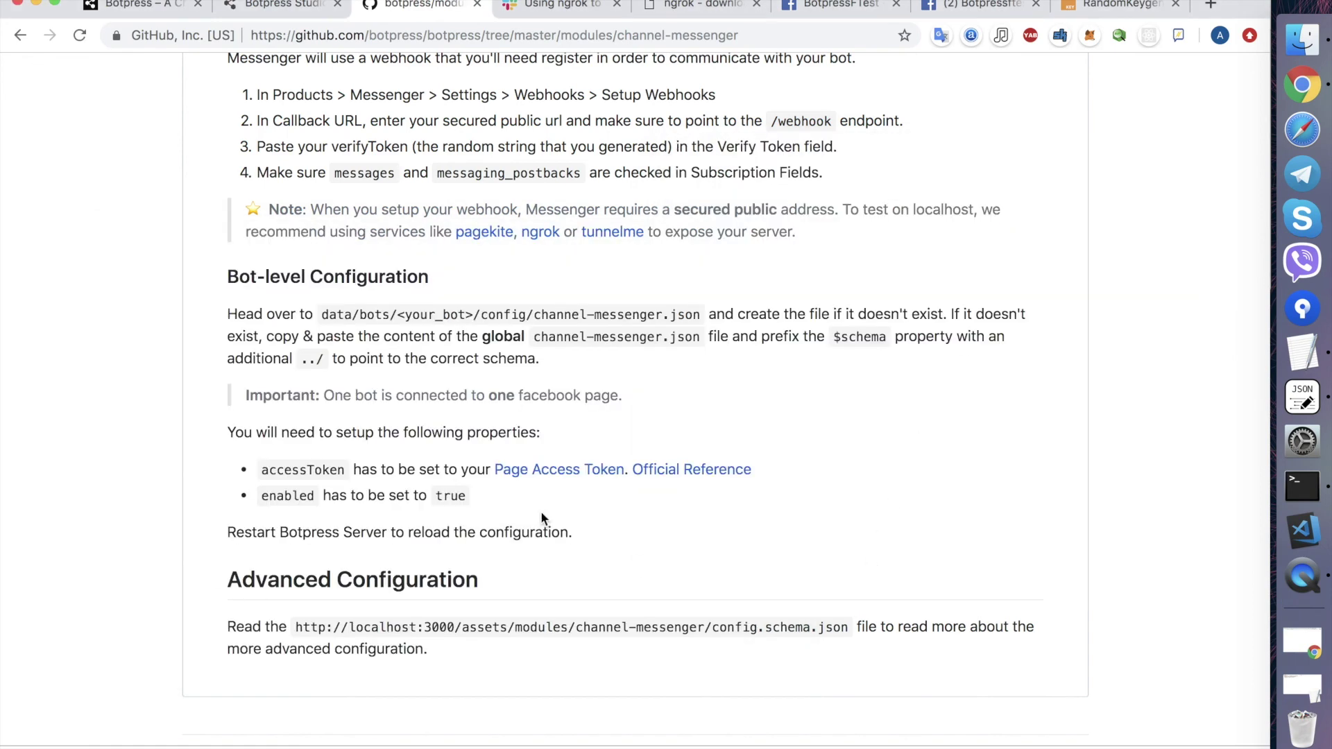
scroll(541, 519, down, 1)
scroll(541, 519, up, 2)
key(super+Tab)
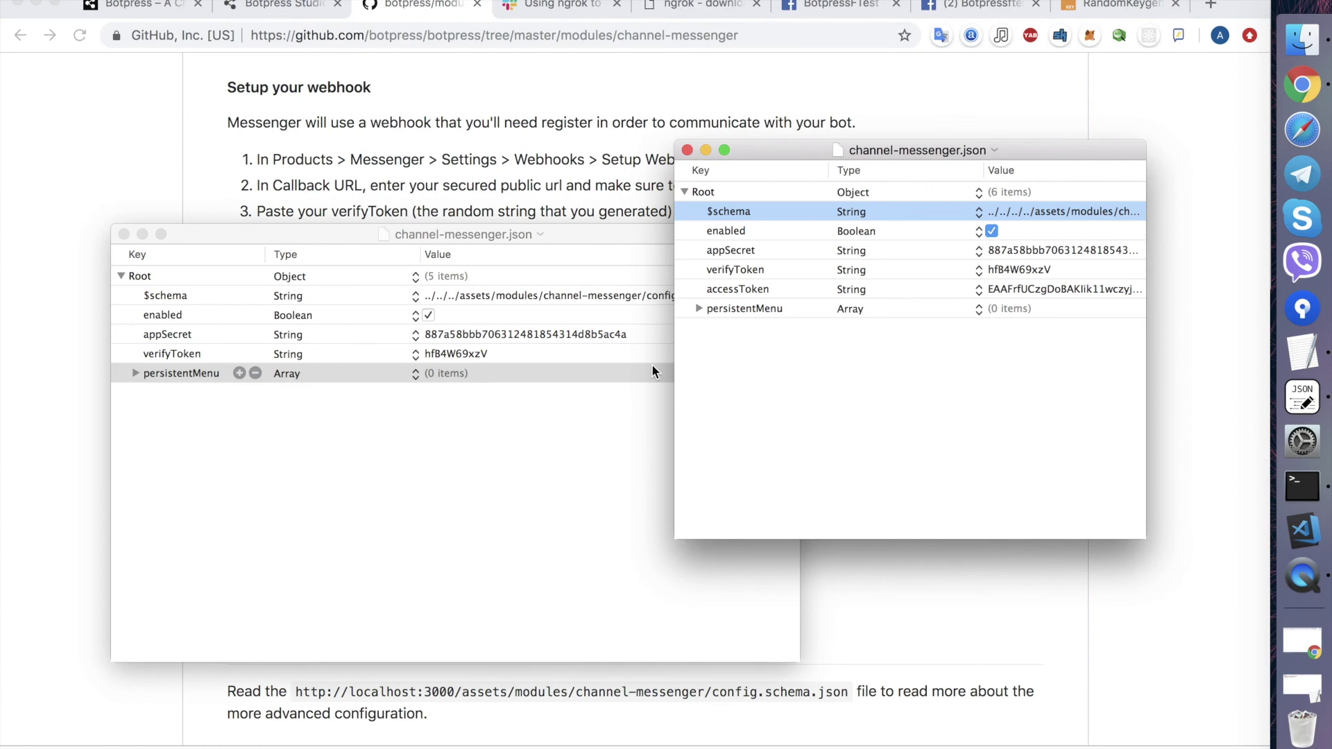
click(409, 512)
click(1302, 486)
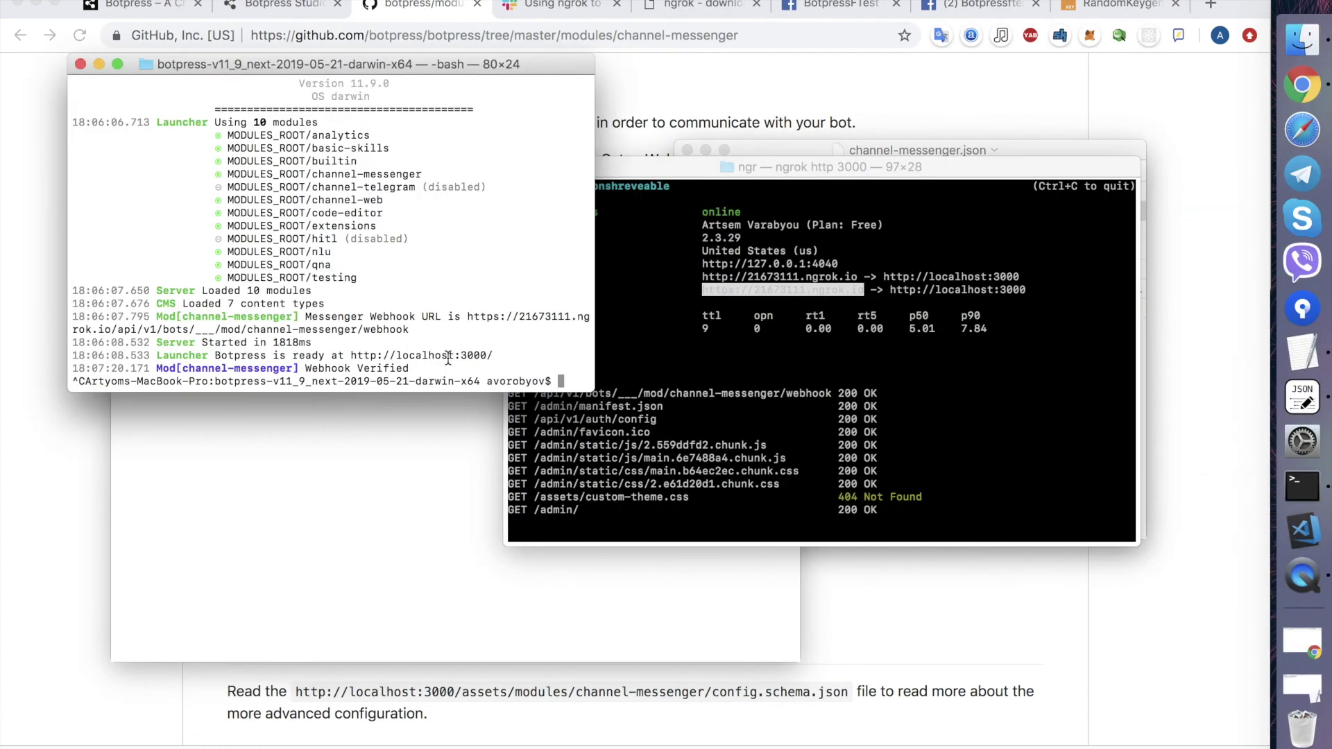
text(./bp)
key(Return)
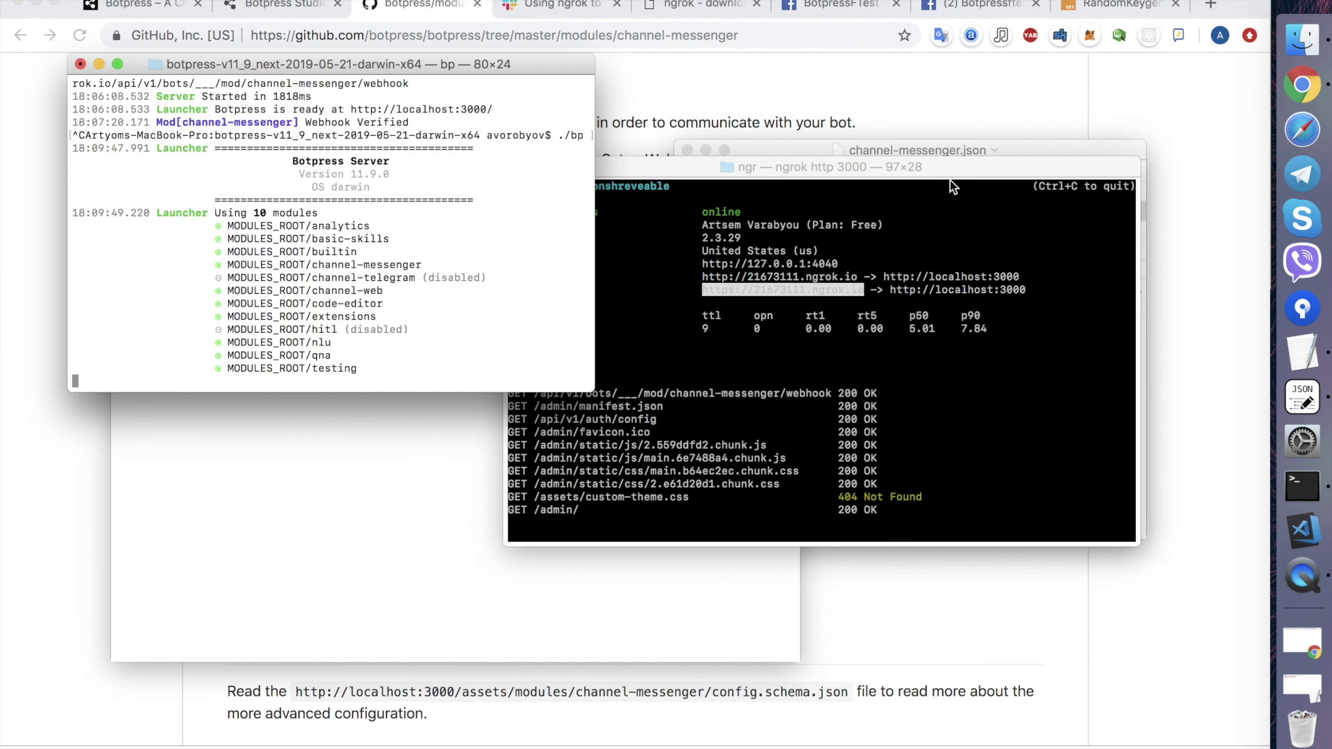
click(1075, 80)
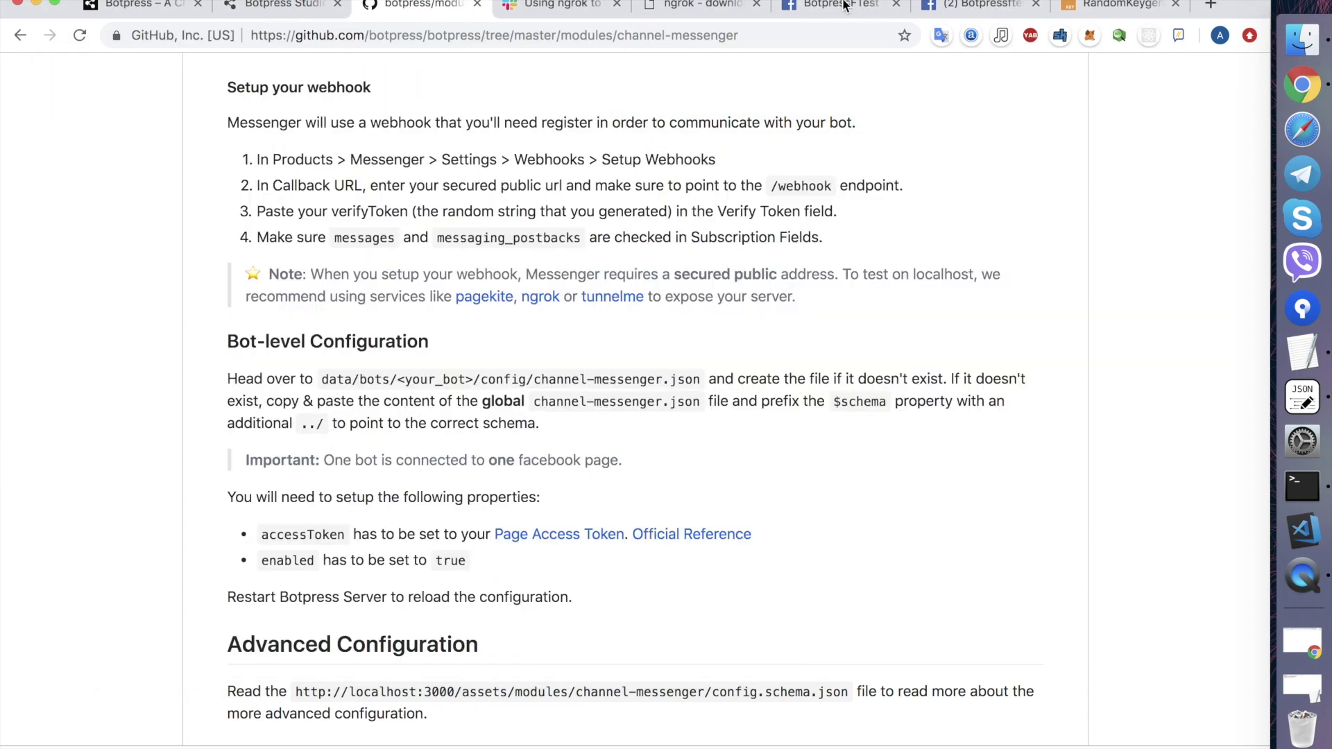
click(845, 6)
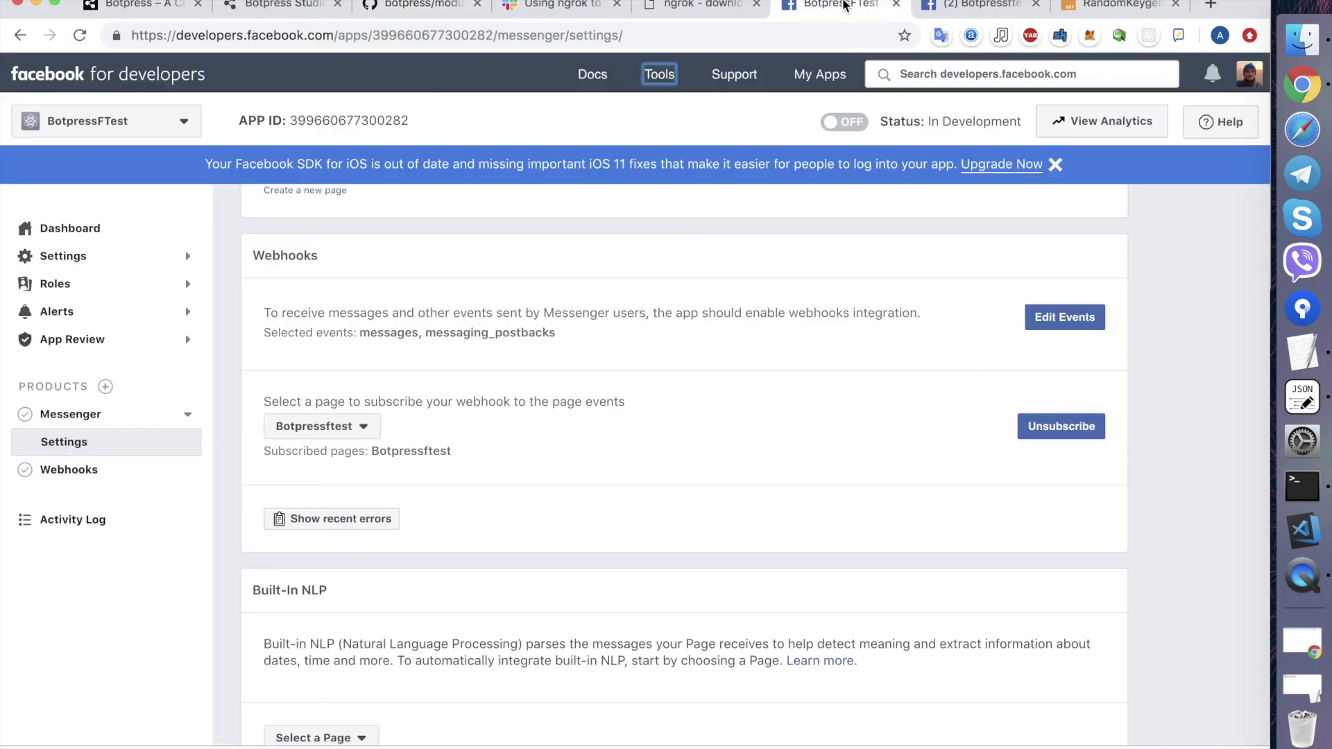
- Start adding an action button on the Botpressftest Facebook page
click(986, 10)
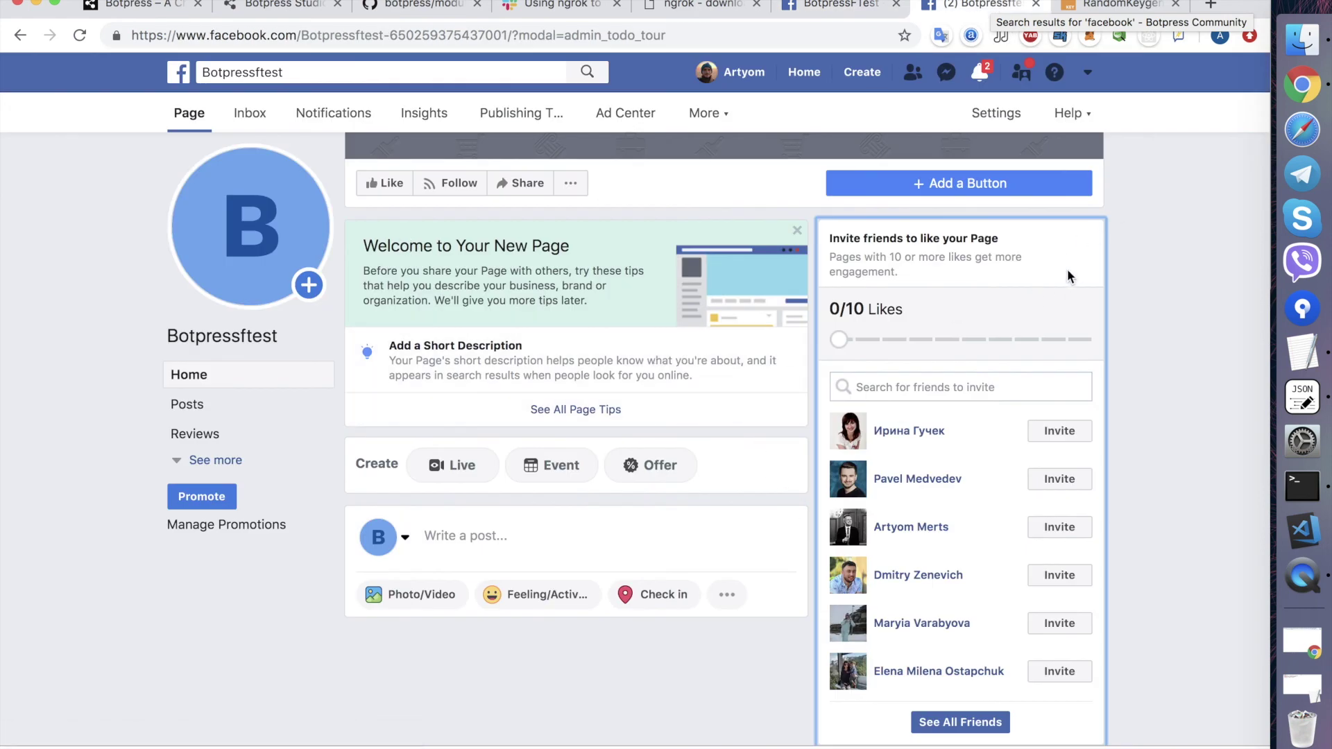
scroll(846, 375, down, 1)
scroll(846, 375, up, 5)
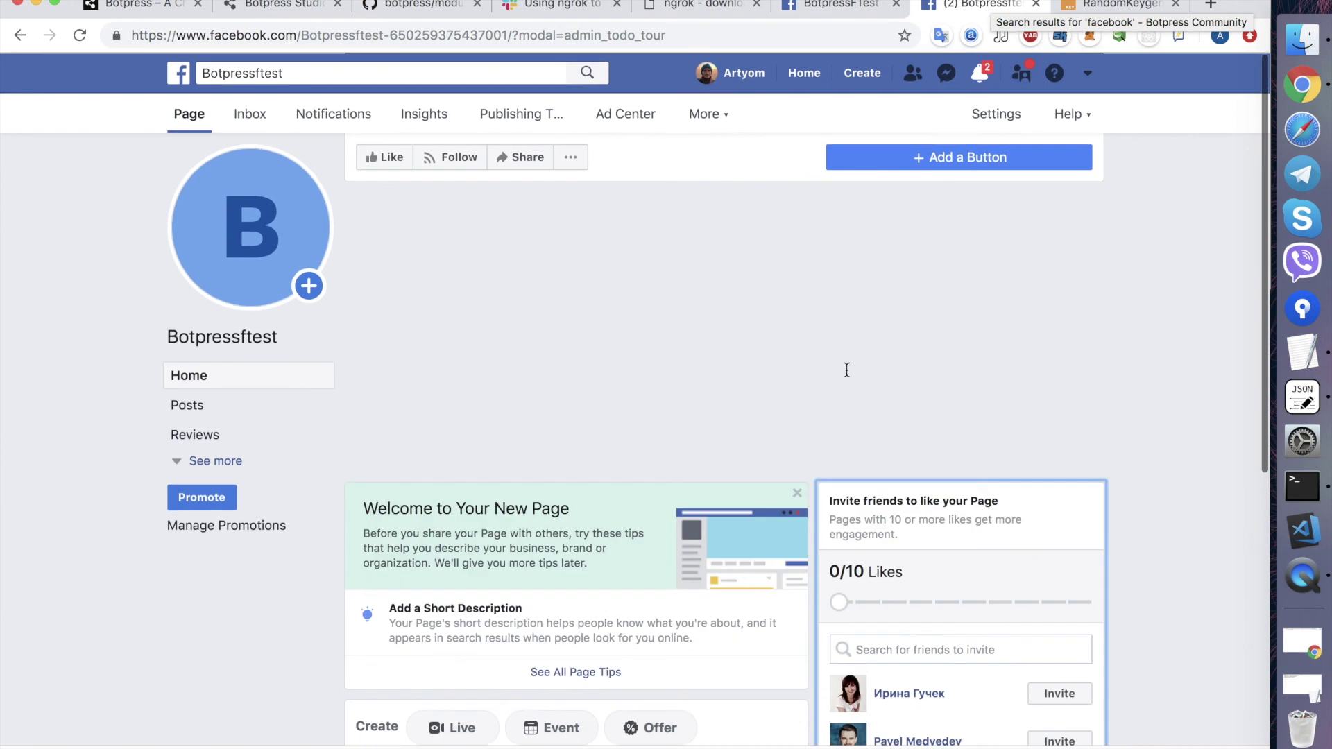
scroll(847, 369, down, 2)
click(571, 301)
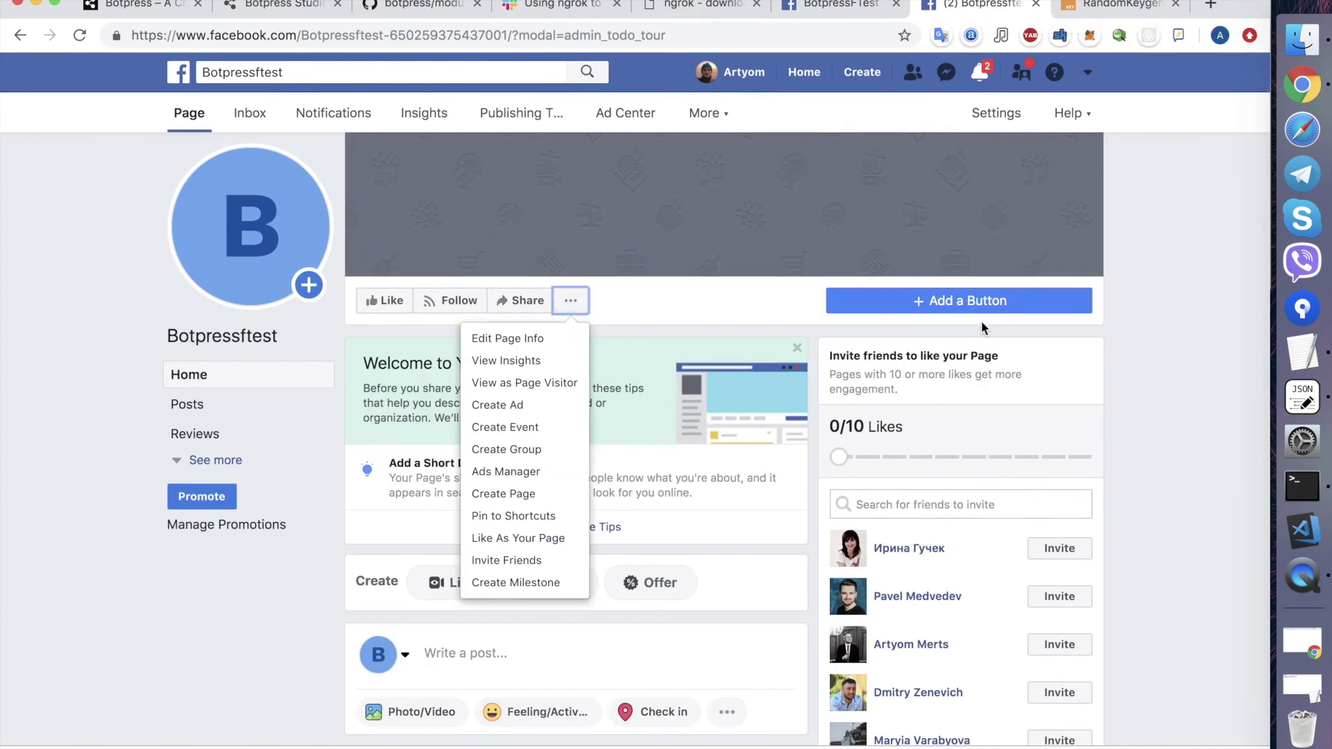
click(978, 303)
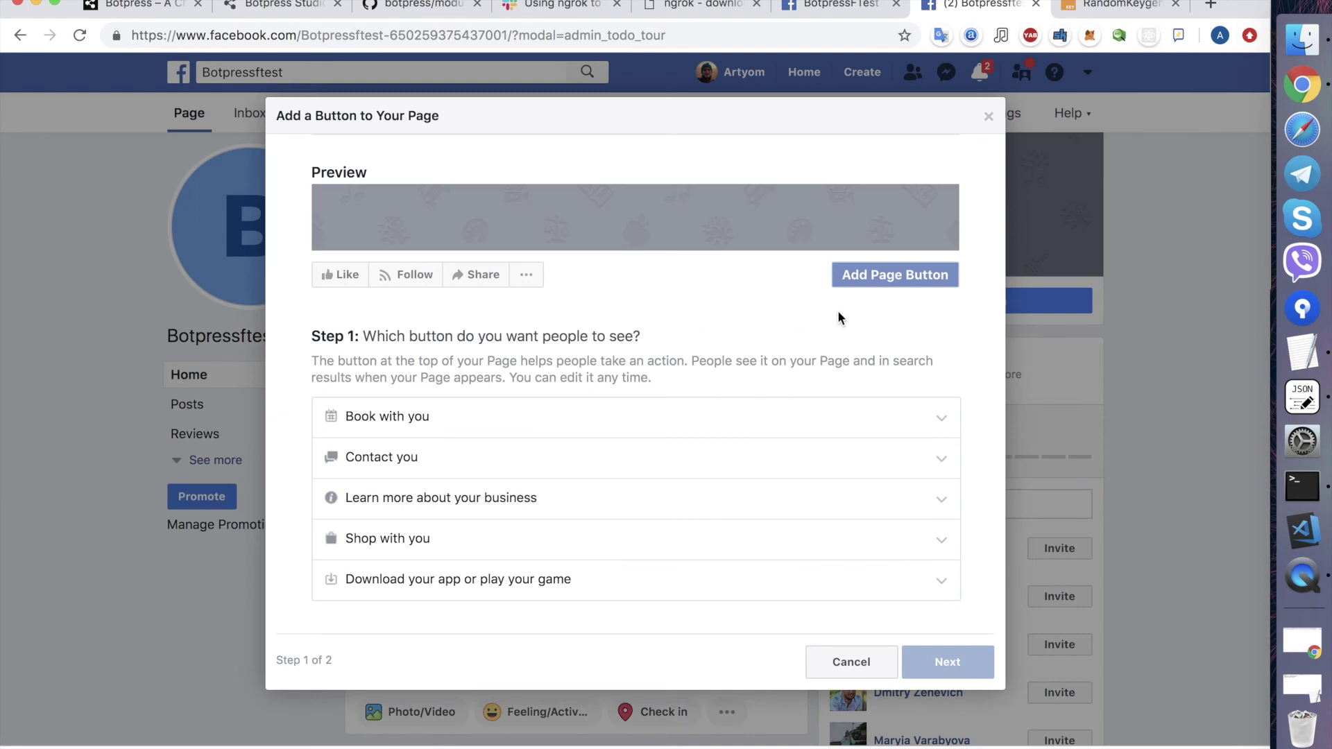
- Choose the Send Message contact button, route it to Messenger, and finish
click(386, 459)
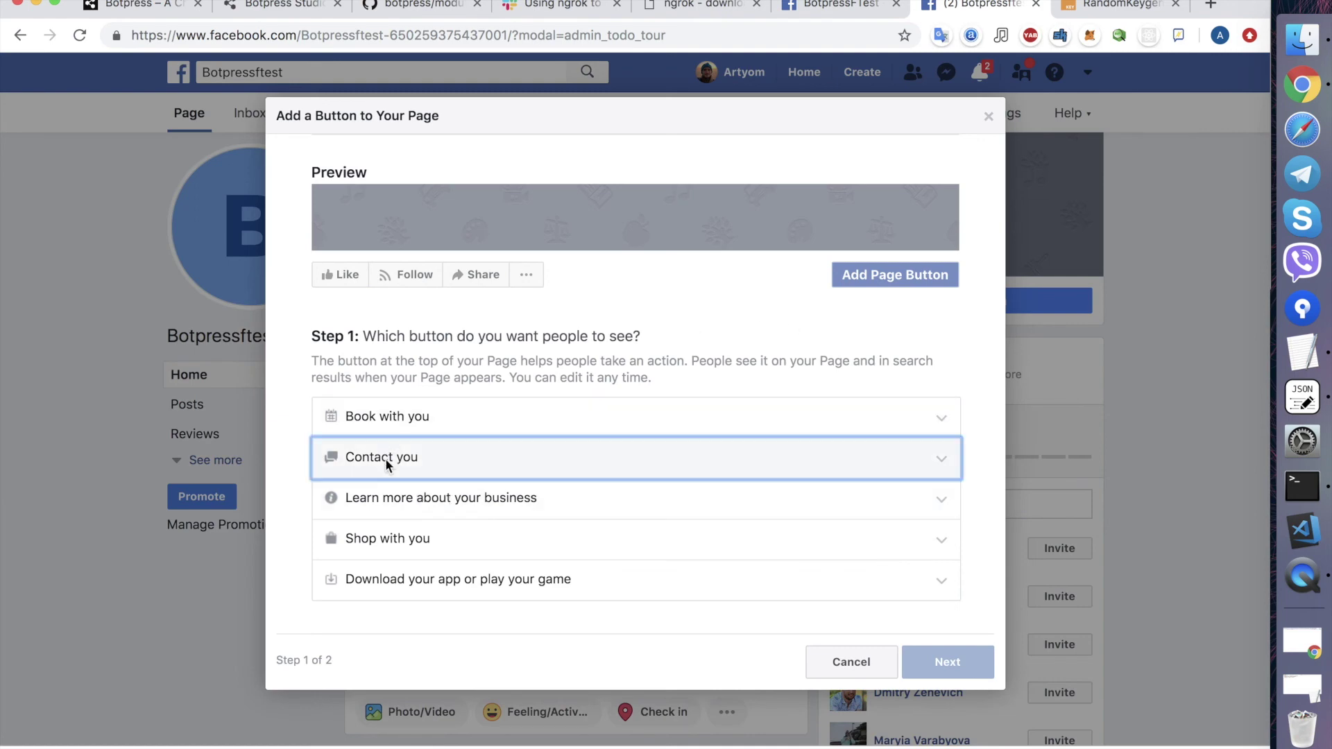
click(357, 517)
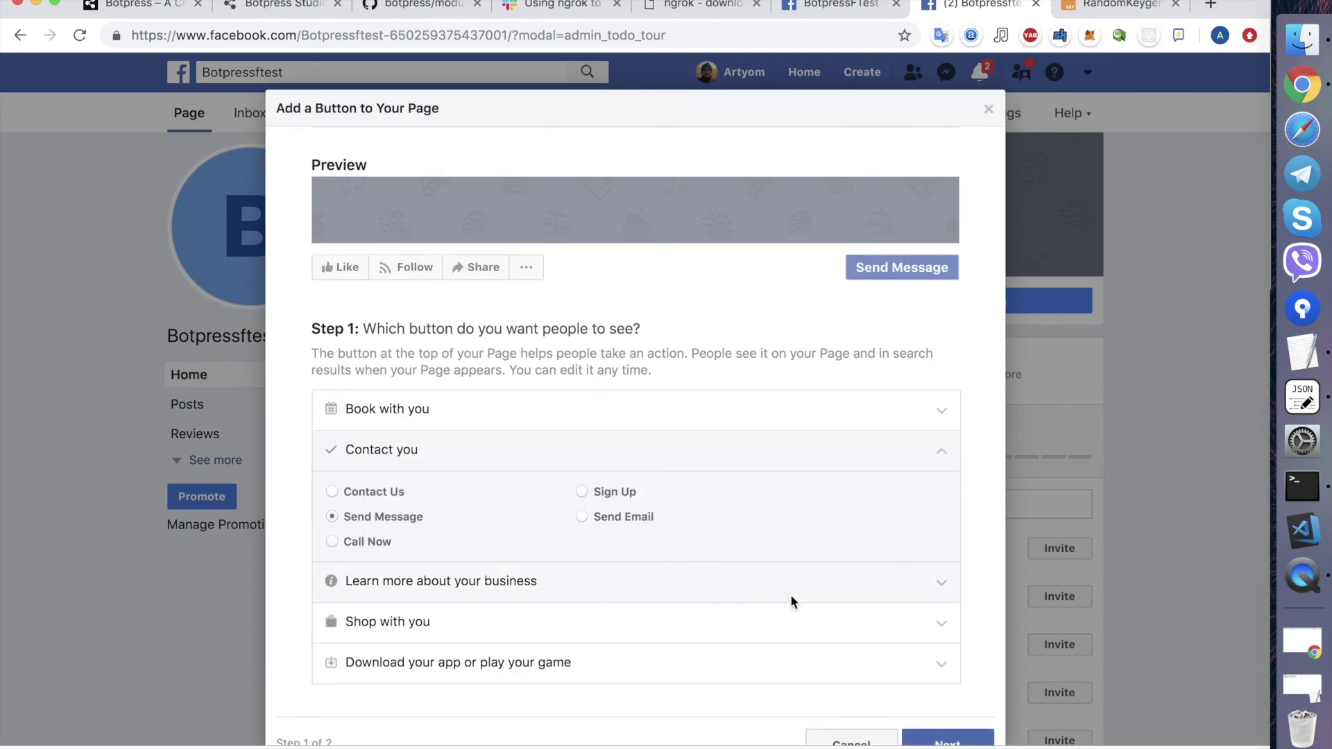
scroll(790, 600, down, 2)
click(970, 682)
click(610, 535)
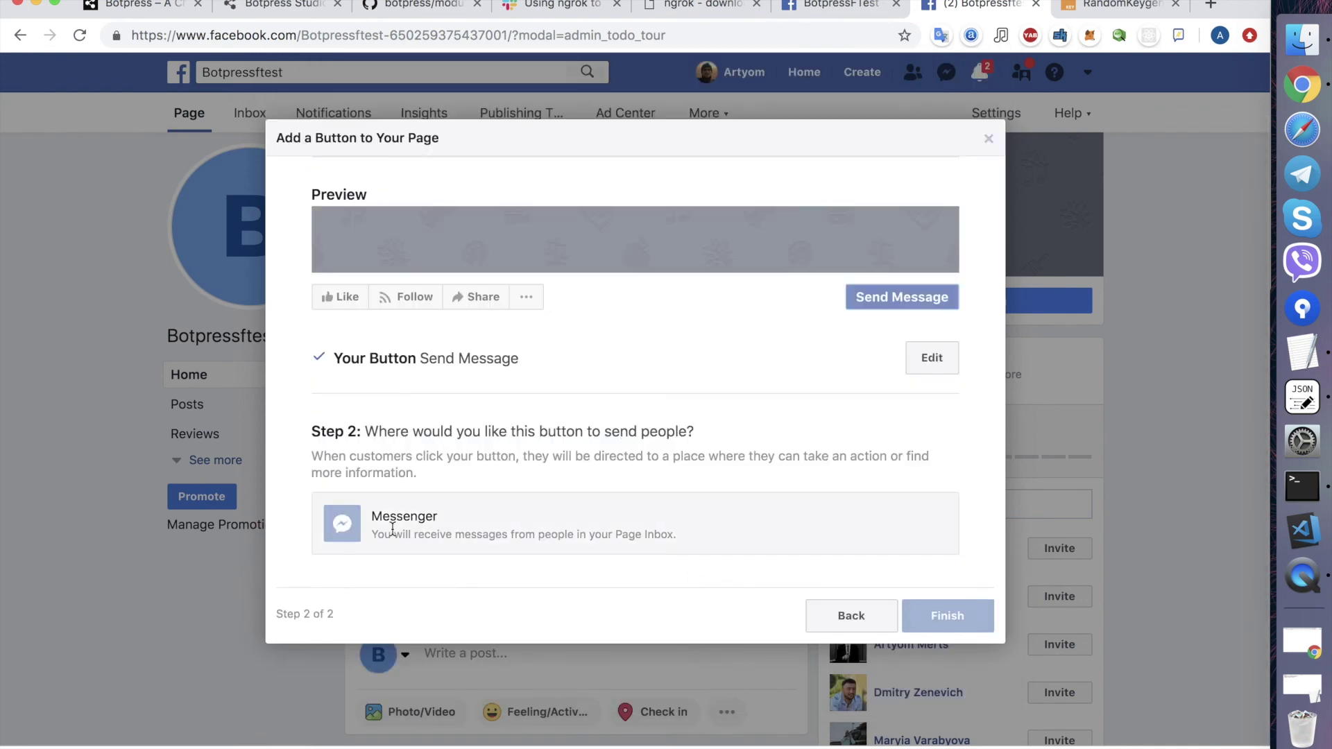
click(947, 558)
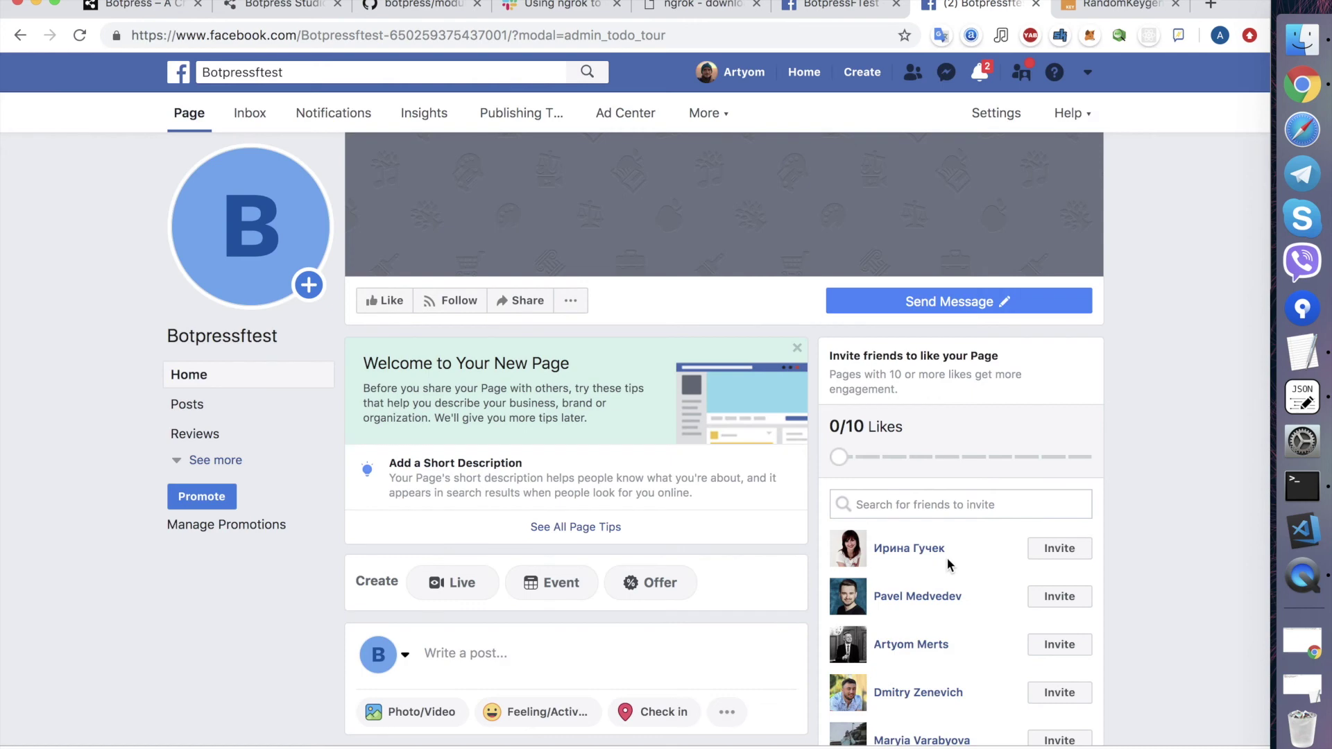
- Test the new Send Message button from its options menu
click(943, 303)
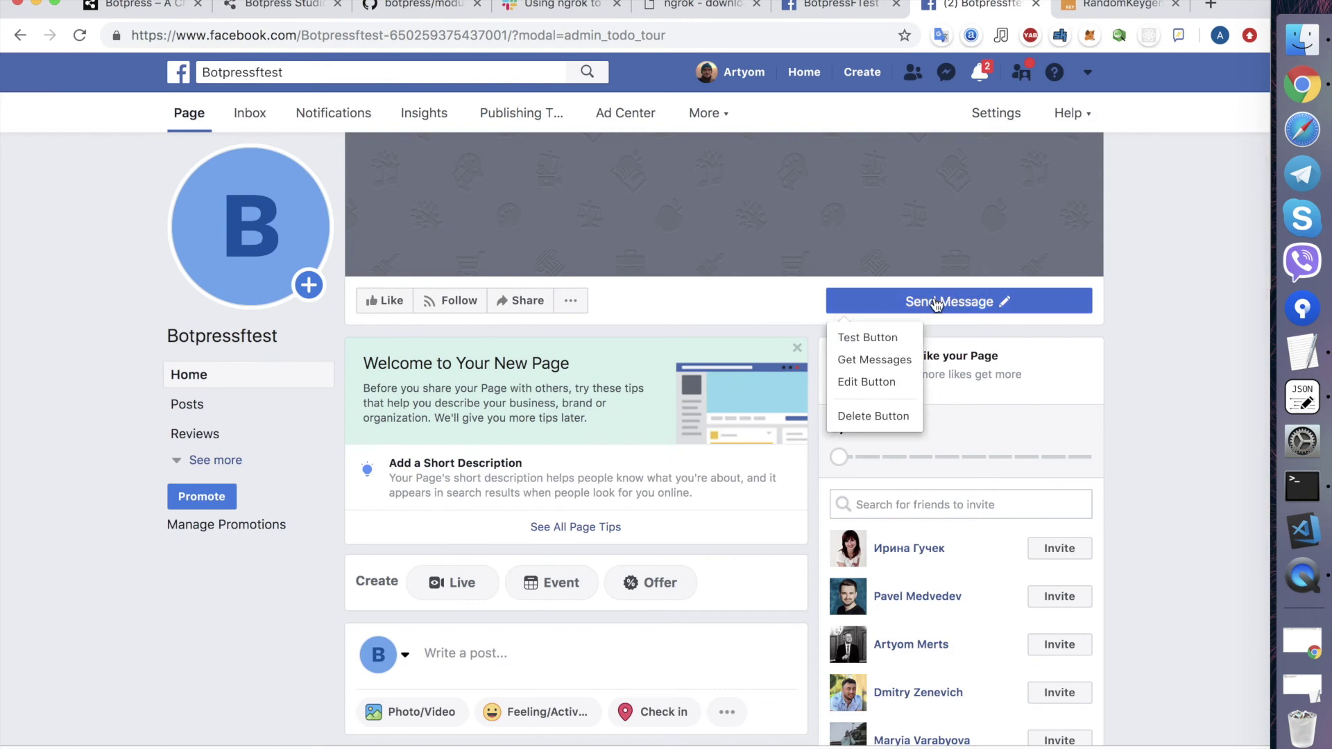
click(886, 339)
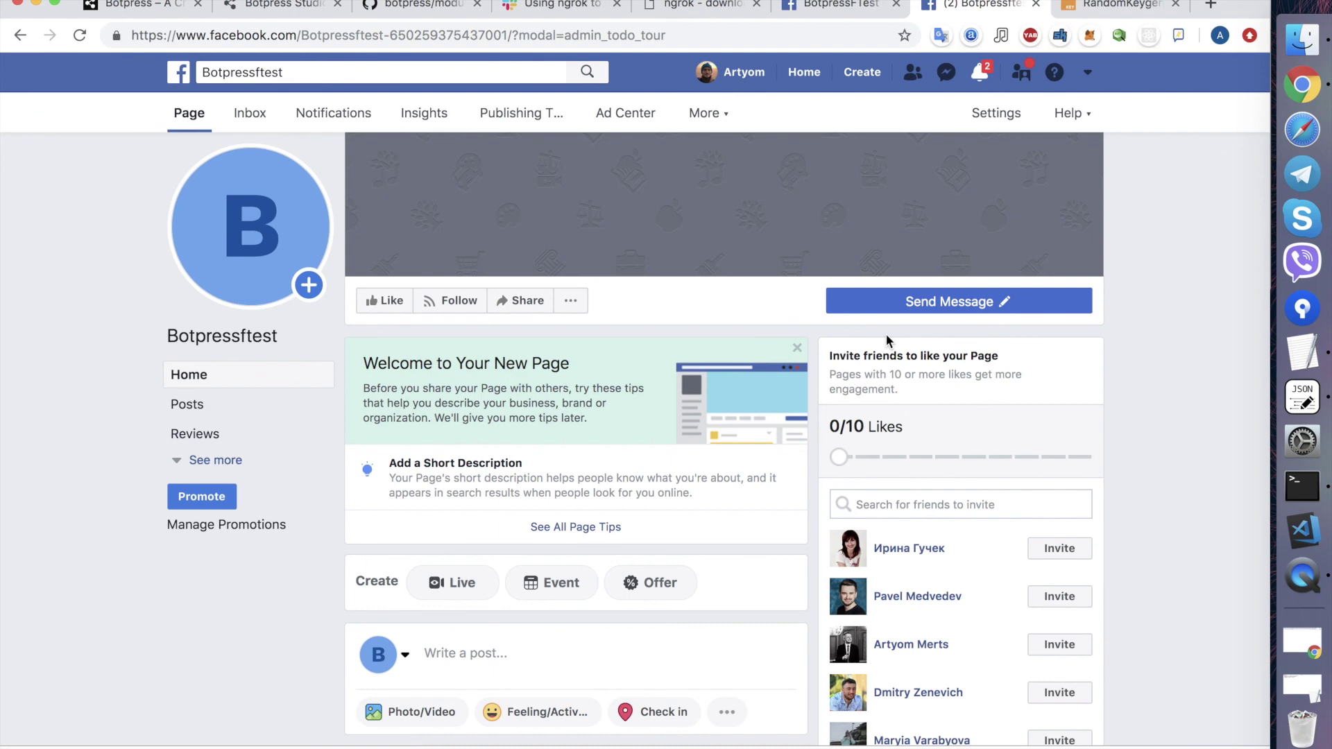
mouse_move(901, 310)
click(866, 340)
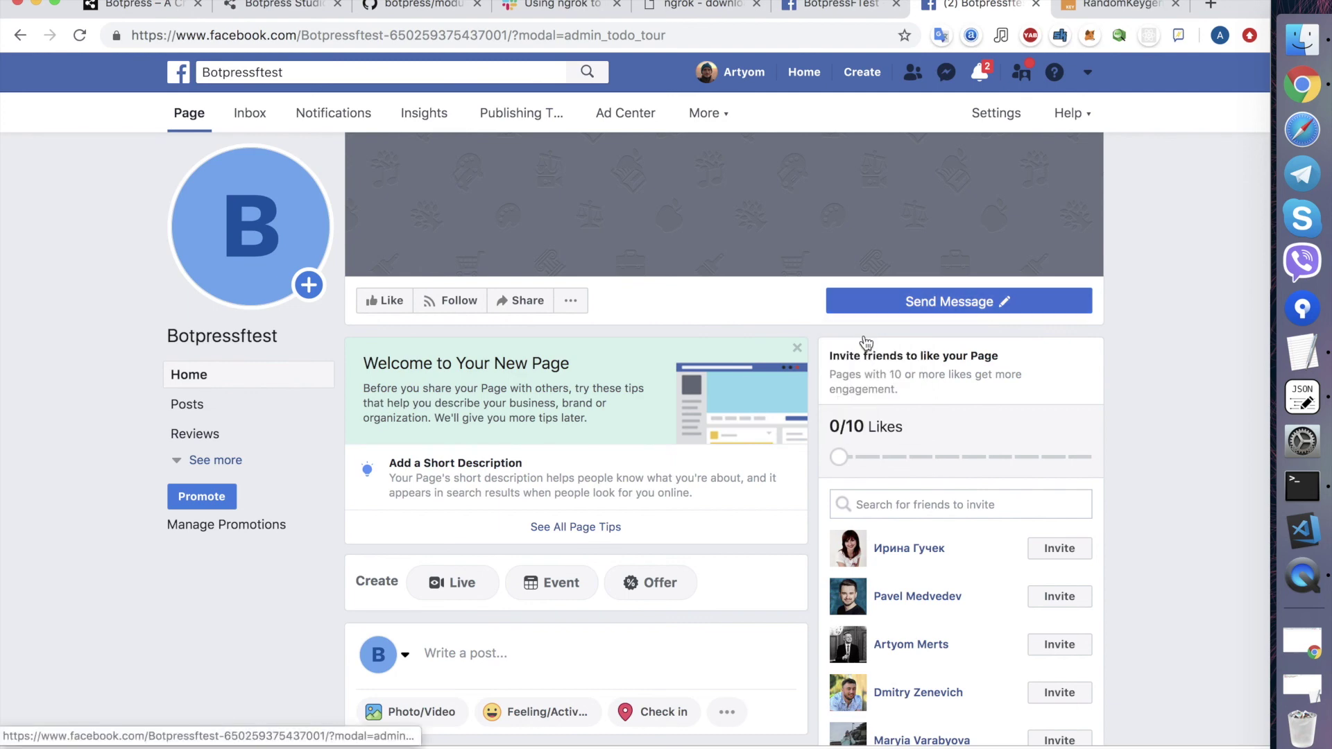
- Switch to View as Page Visitor and send '1' in the page's Messenger chat
click(571, 305)
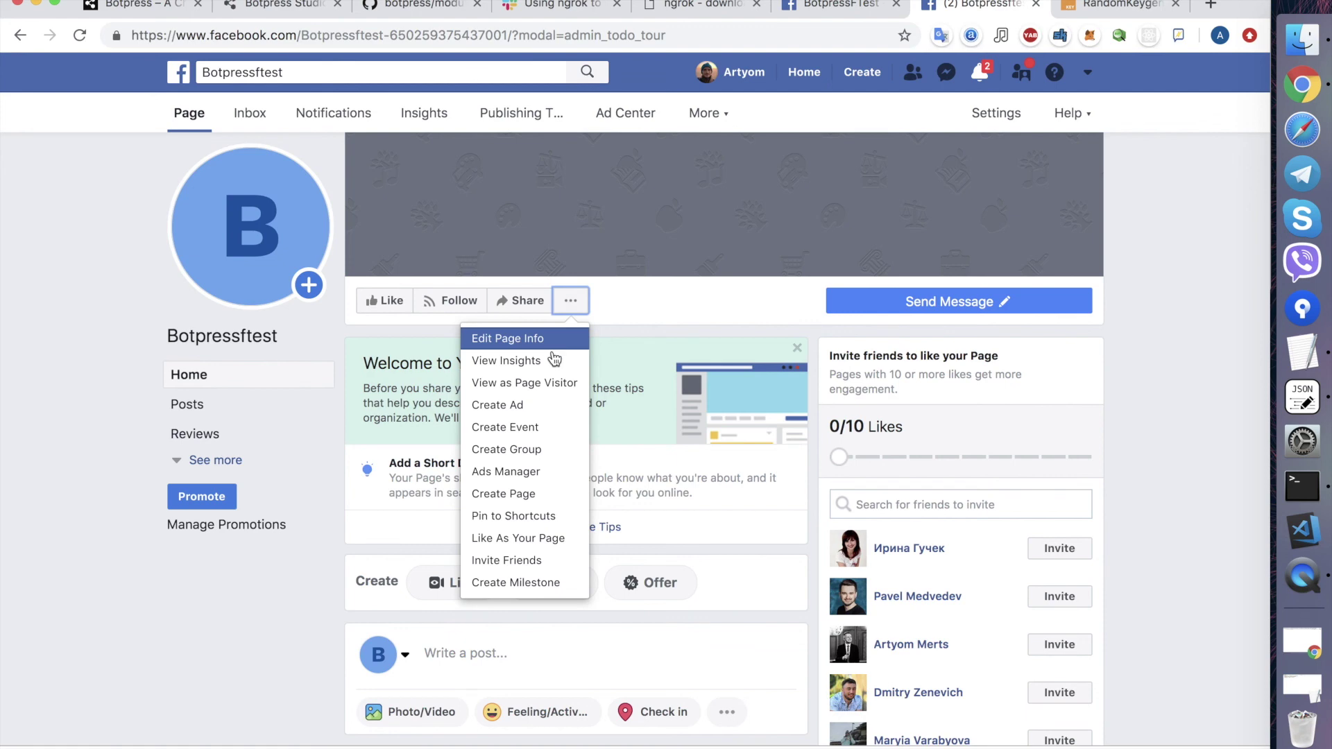
click(522, 384)
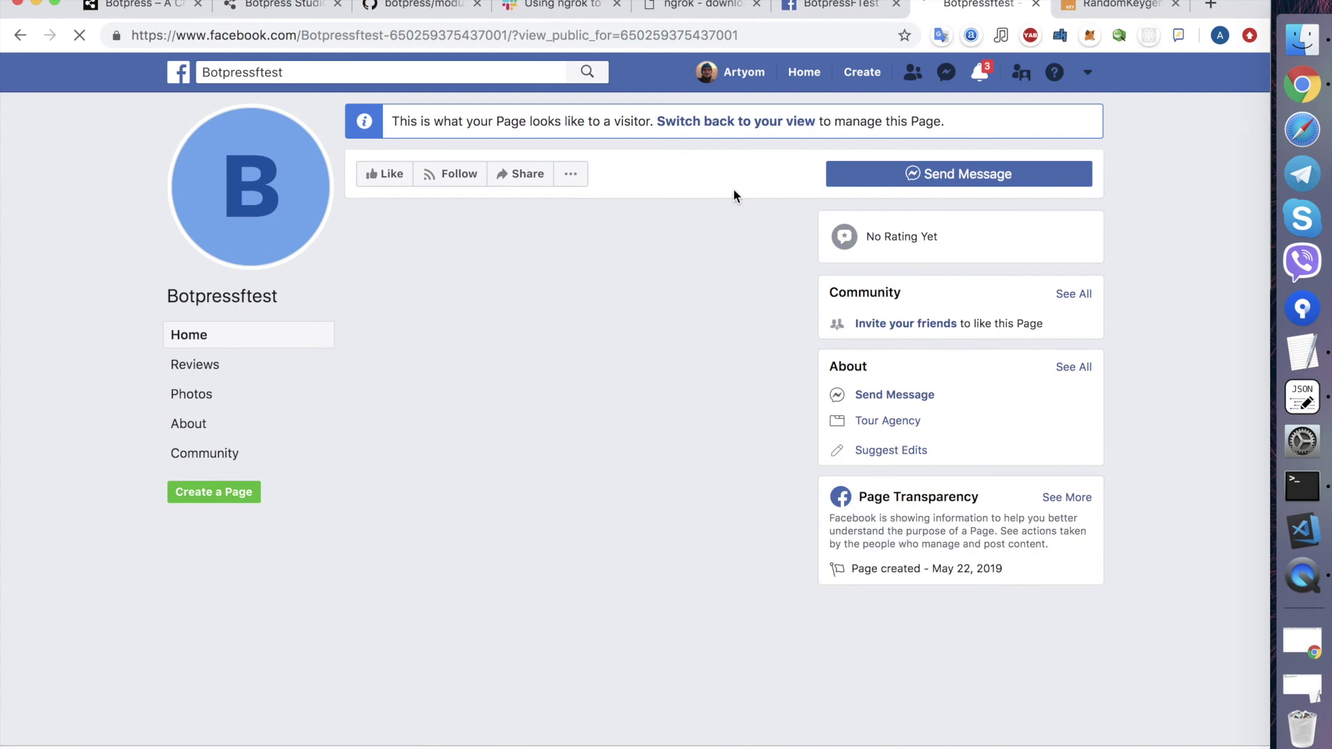
click(960, 182)
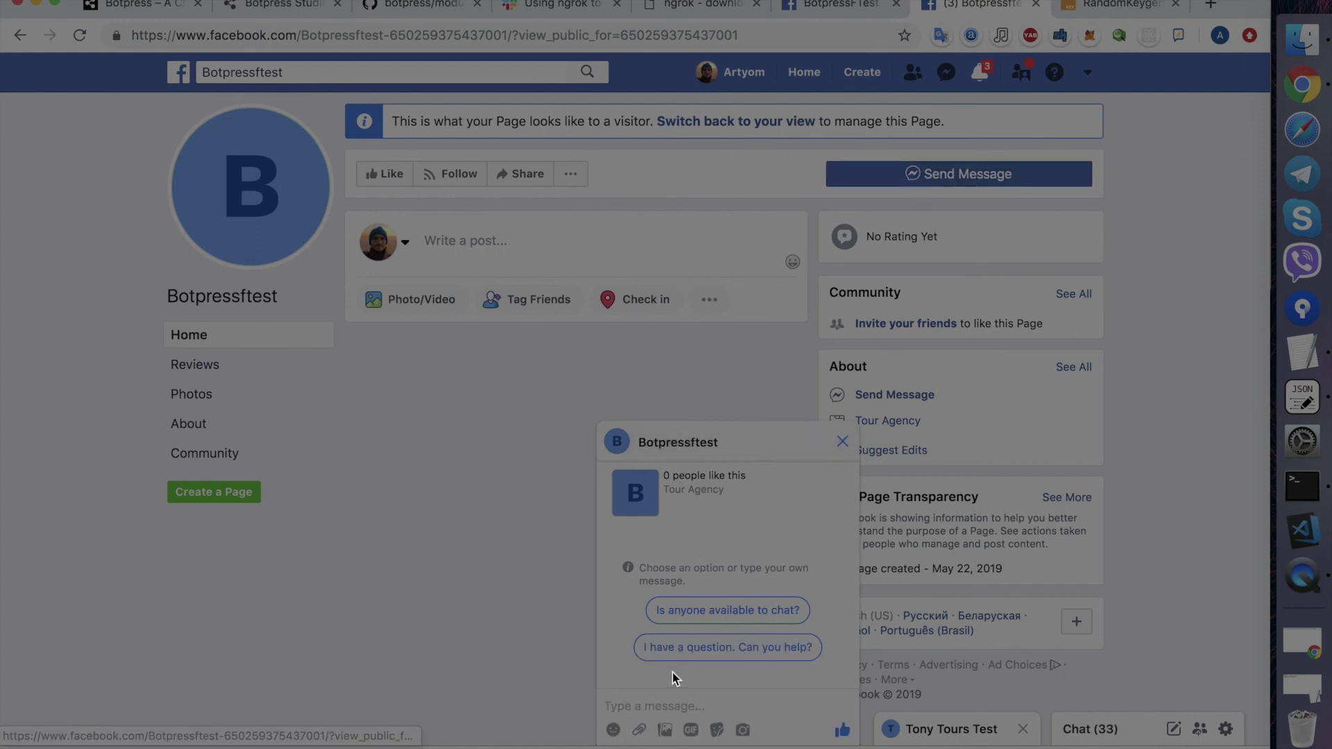
text(1)
key(Return)
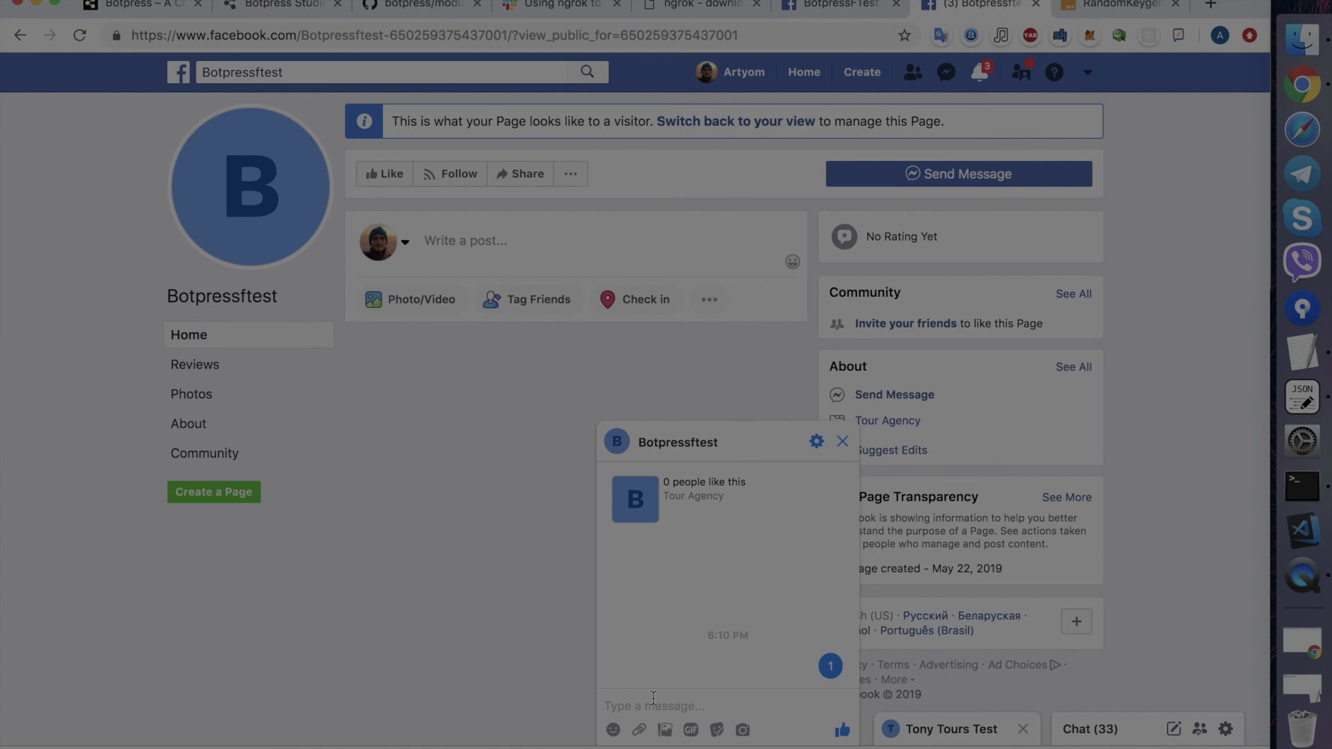